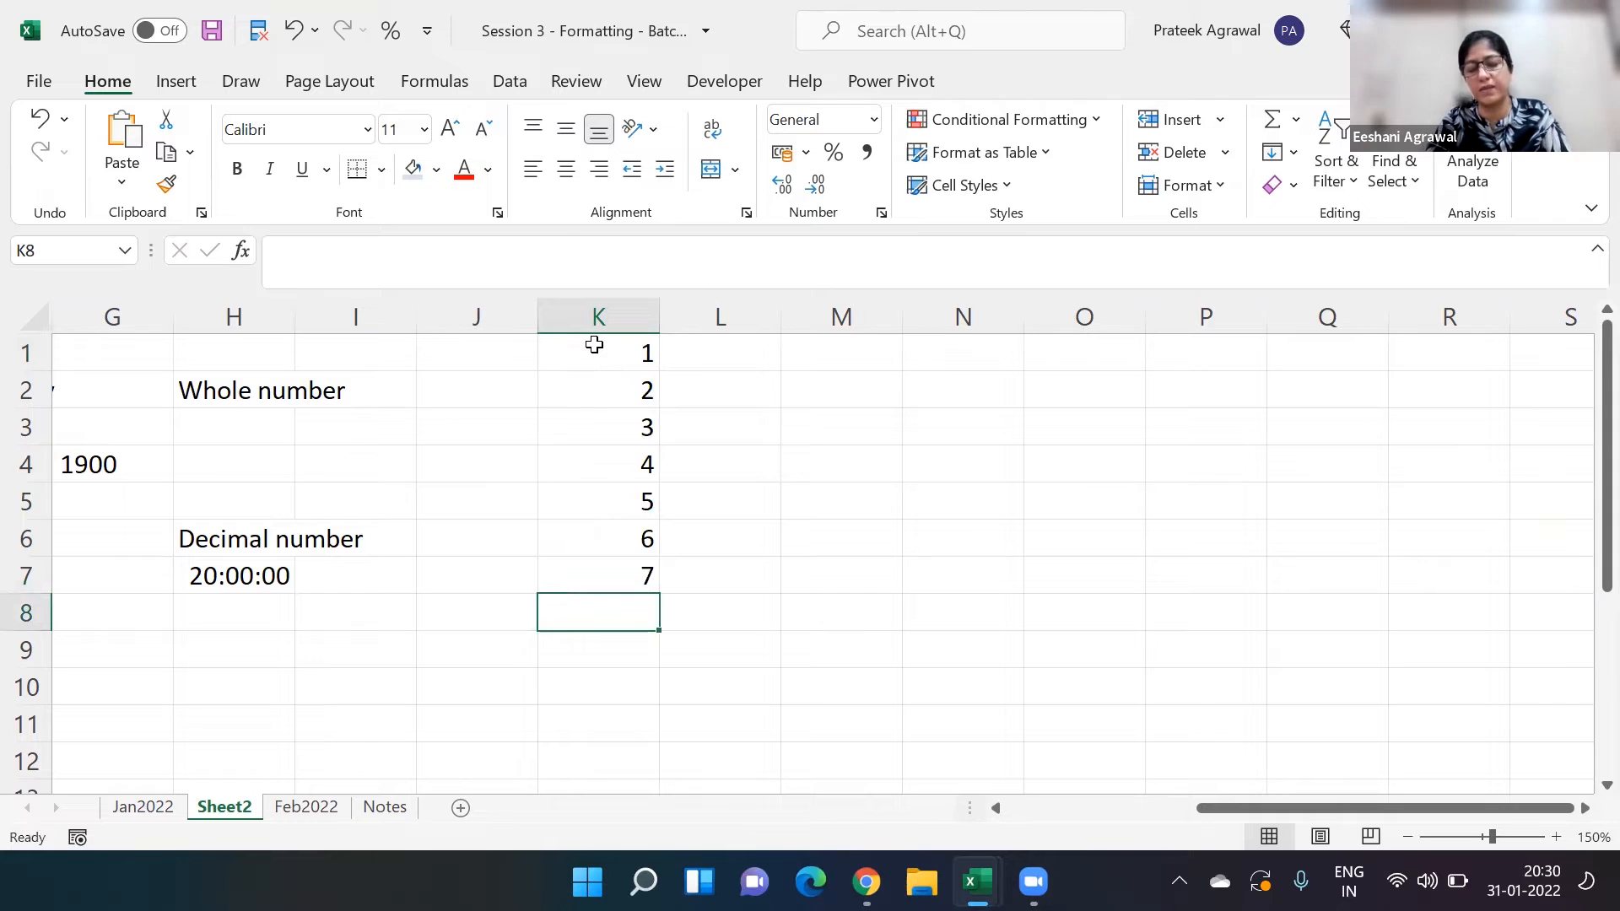
- Clear the numbers 1 to 7 from cells K1:K7
{"action": "key", "text": "Up"}
{"action": "key", "text": "Up"}
{"action": "key", "text": "Up"}
{"action": "key", "text": "Up"}
{"action": "key", "text": "Up"}
{"action": "key", "text": "Up"}
{"action": "key", "text": "Up"}
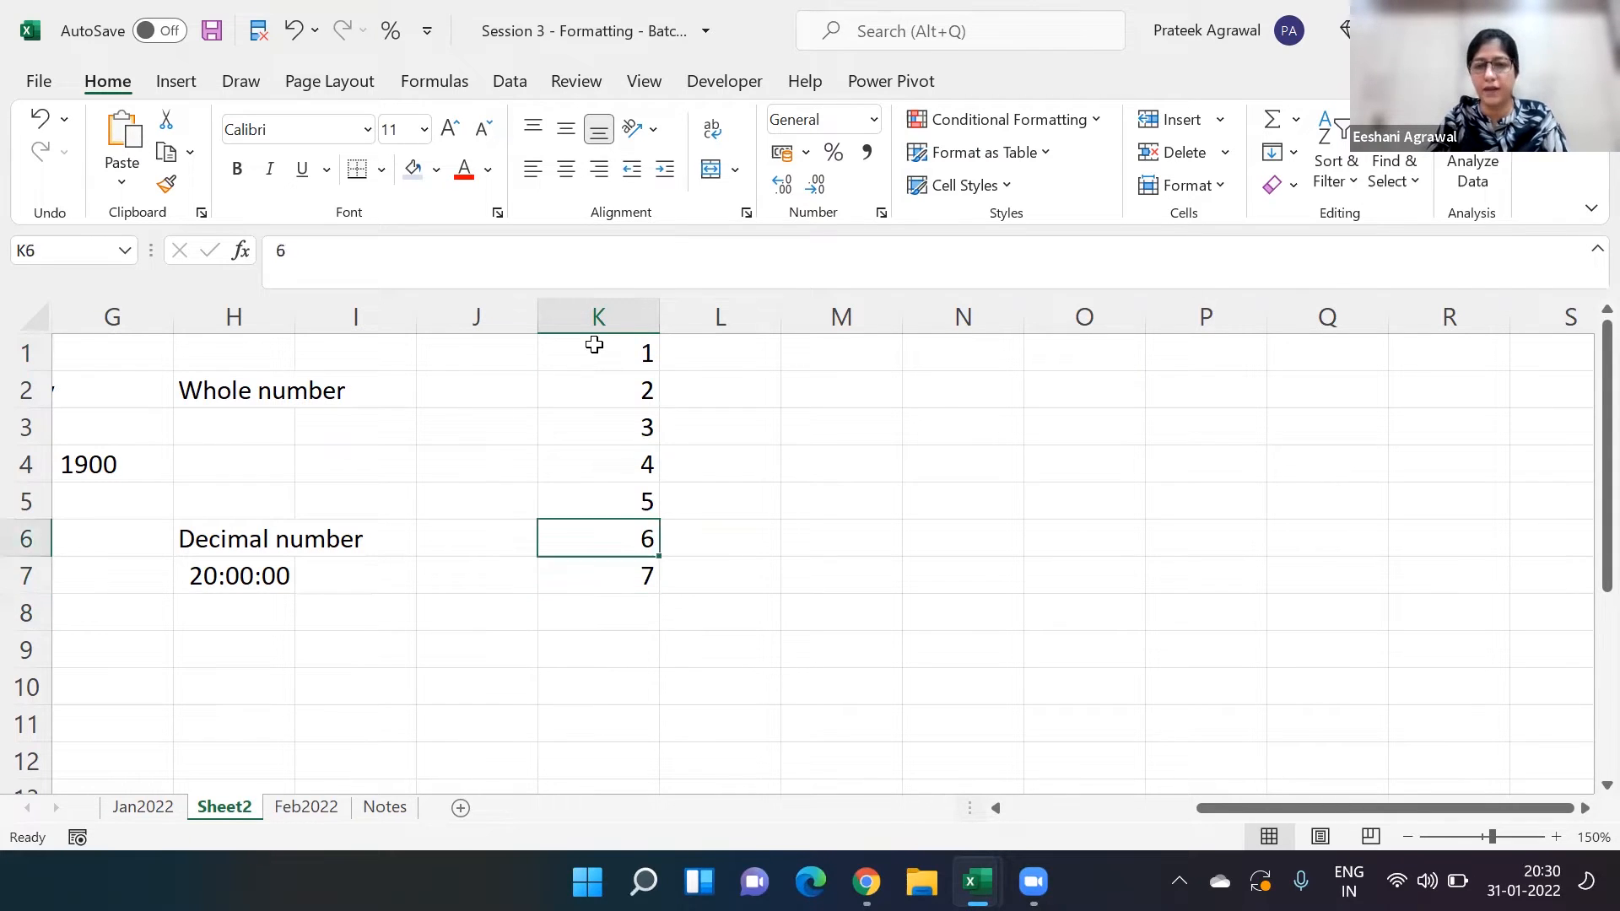
{"action": "key", "text": "ctrl+shift+Down"}
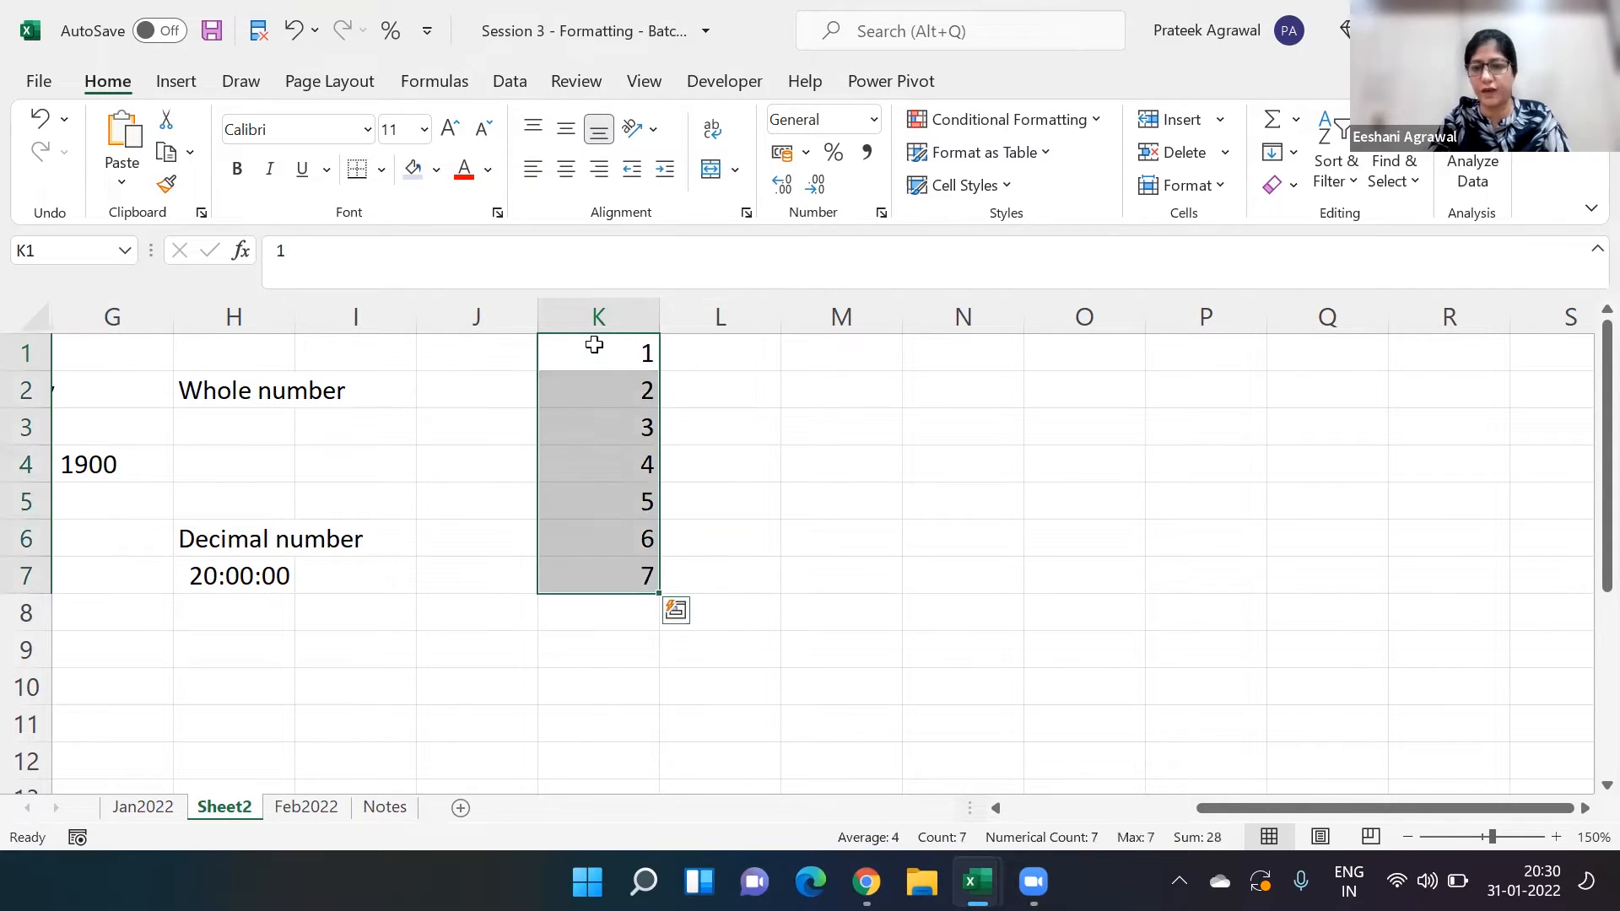
{"action": "key", "text": "Delete"}
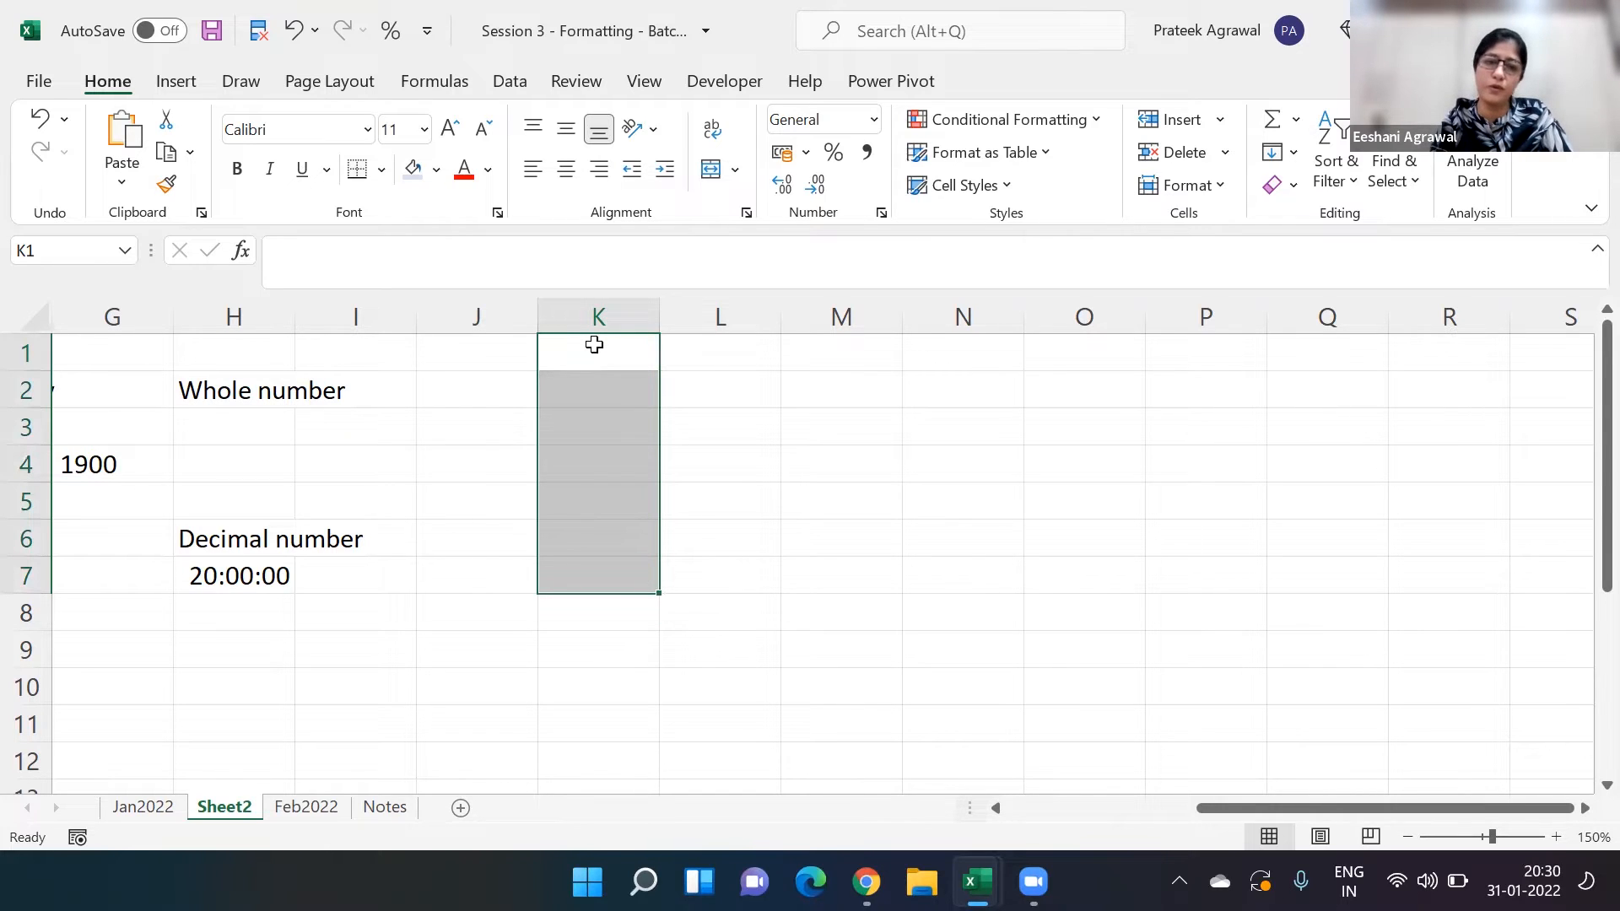
- Enter 1 in cell K1 and 2 in cell K2
{"action": "left_click", "coordinate": [595, 344]}
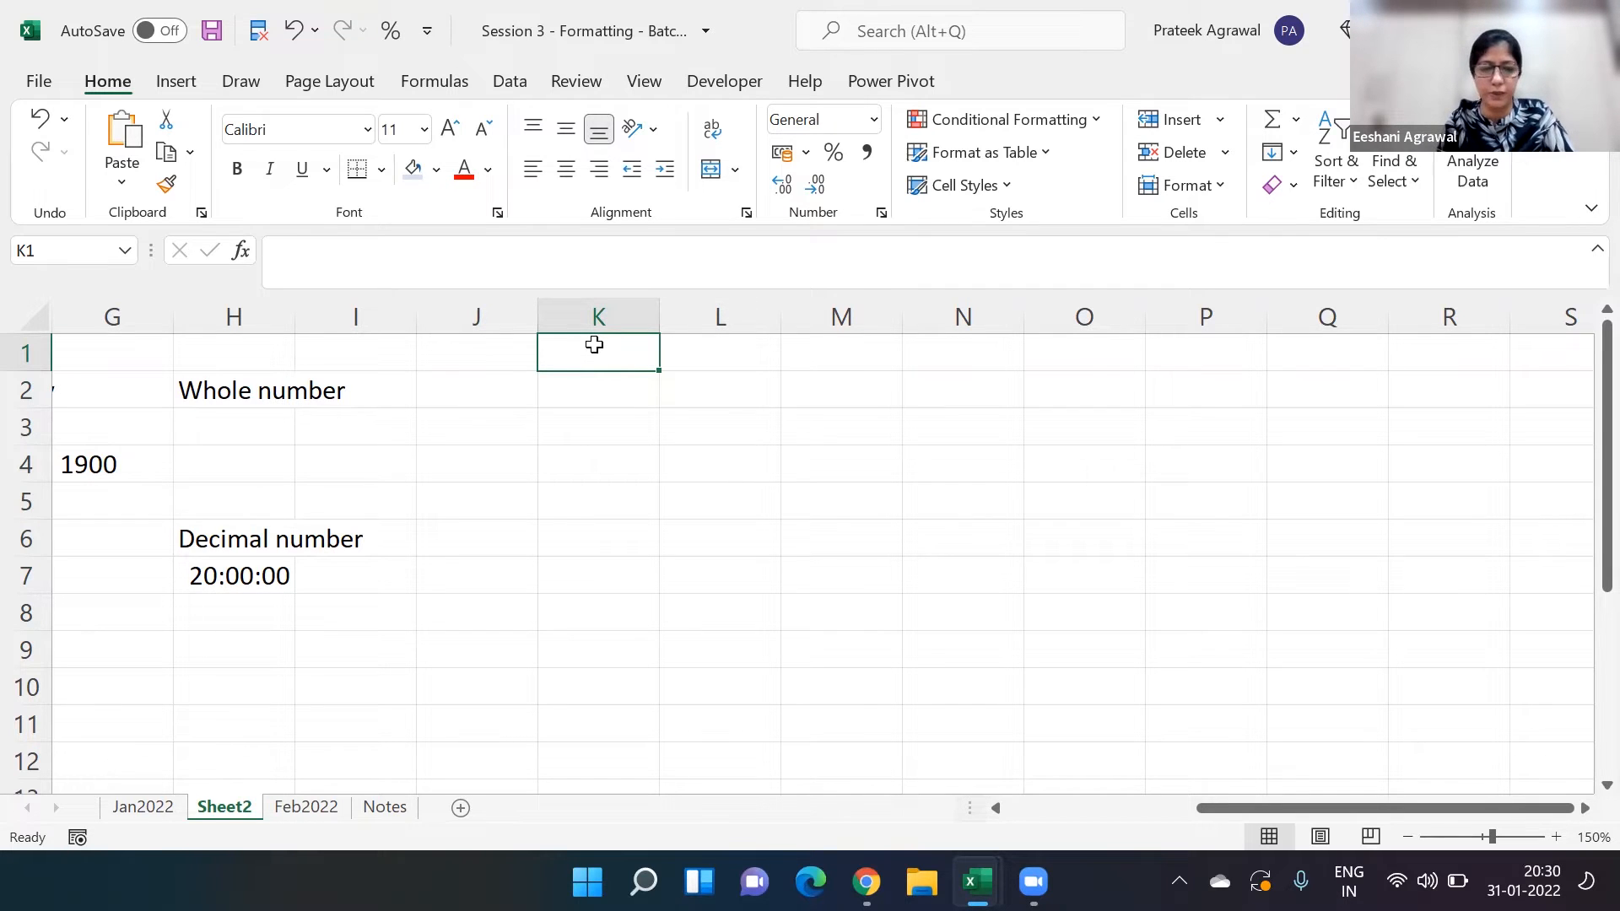
{"action": "type", "text": "1"}
{"action": "key", "text": "Return"}
{"action": "type", "text": "2"}
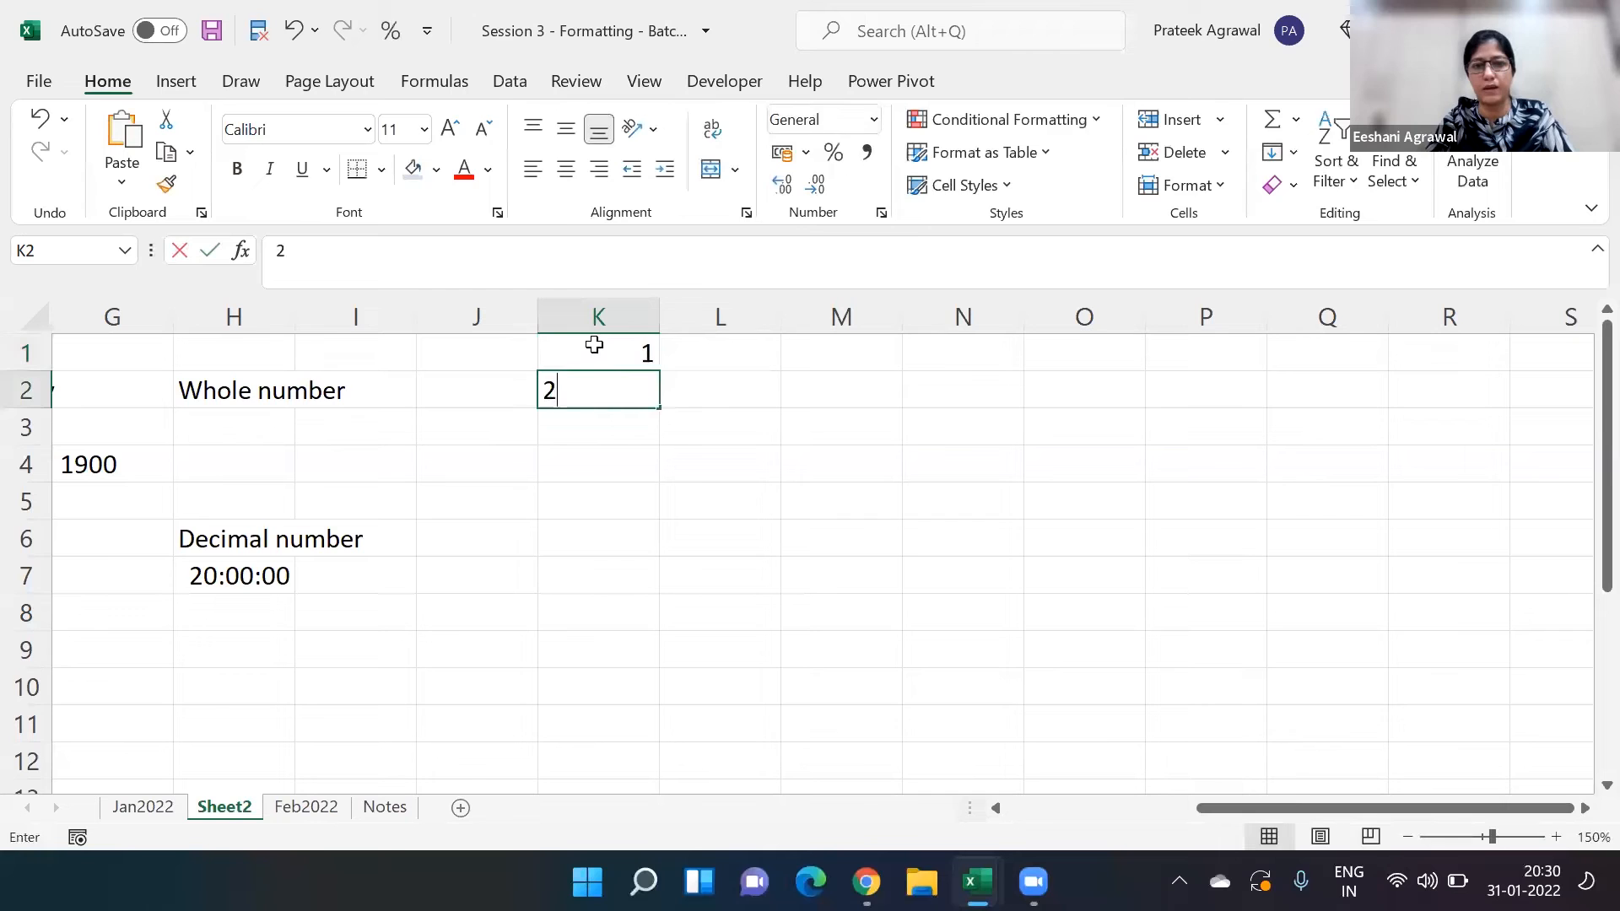
{"action": "key", "text": "Return"}
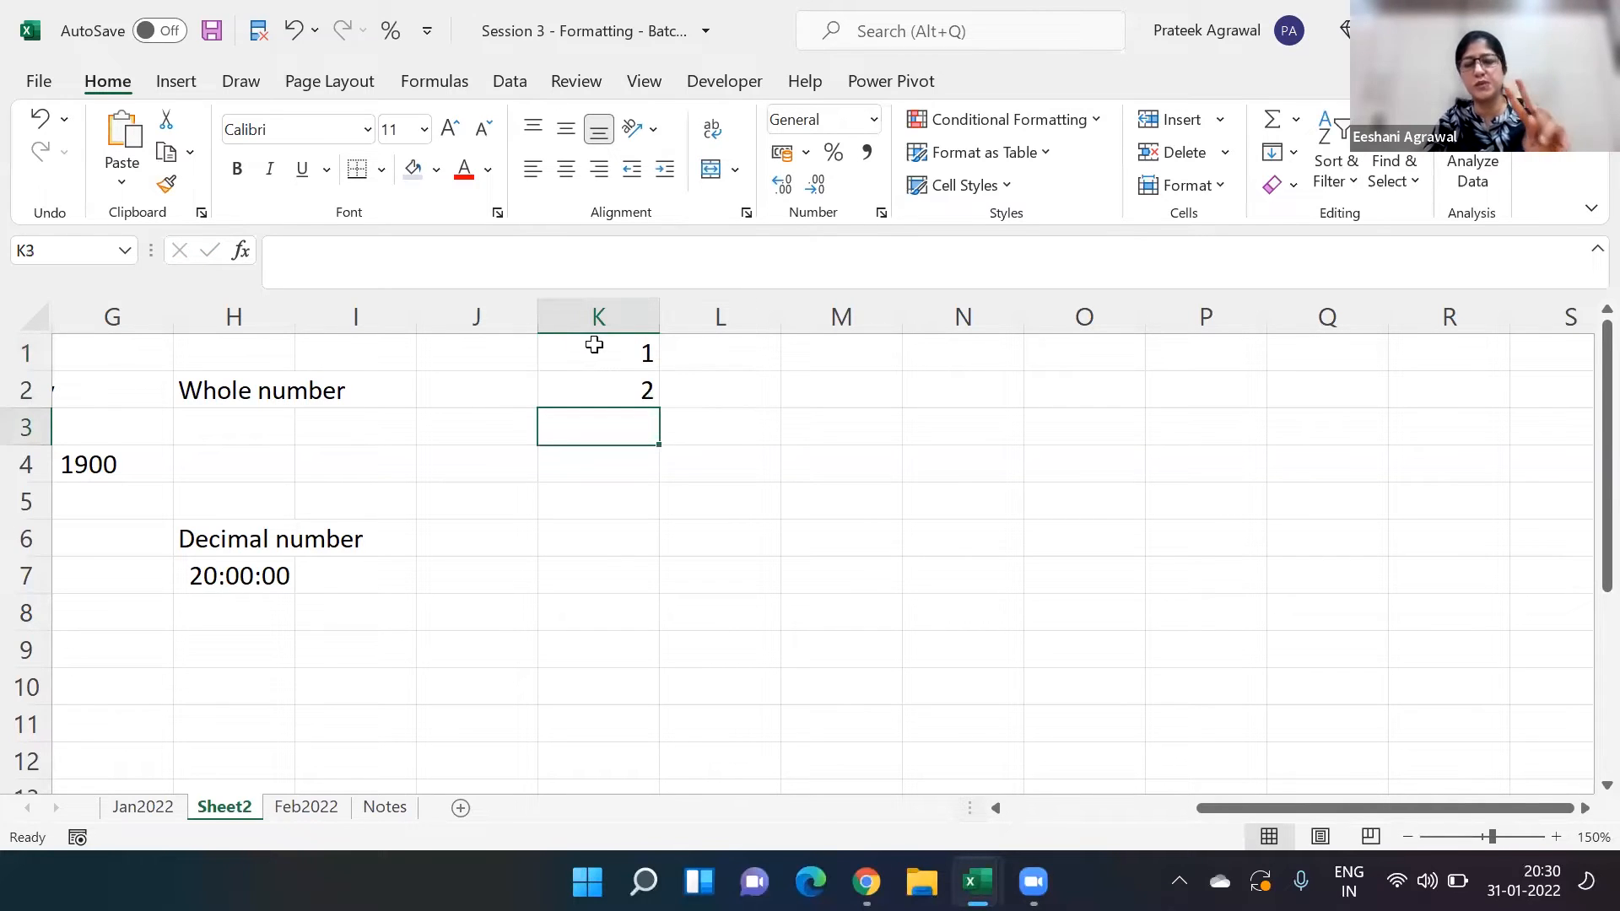
- Select K1:K2 and extend the series with the fill handle down to K10
{"action": "key", "text": "Up"}
{"action": "key", "text": "Up"}
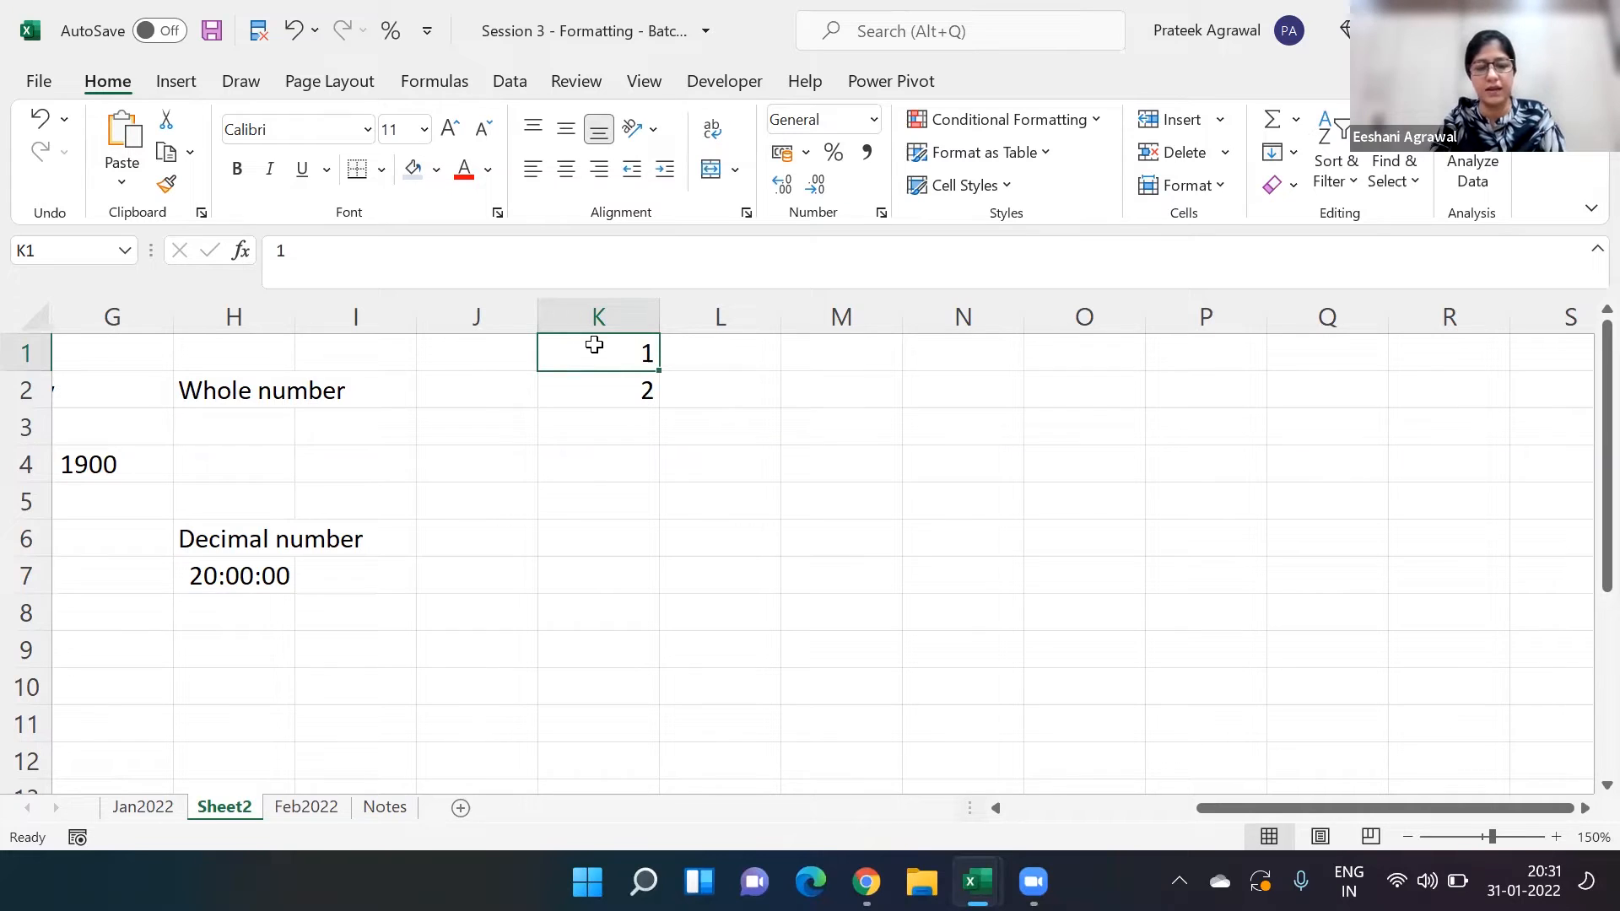
{"action": "left_click_drag", "start_coordinate": [595, 345], "coordinate": [590, 380]}
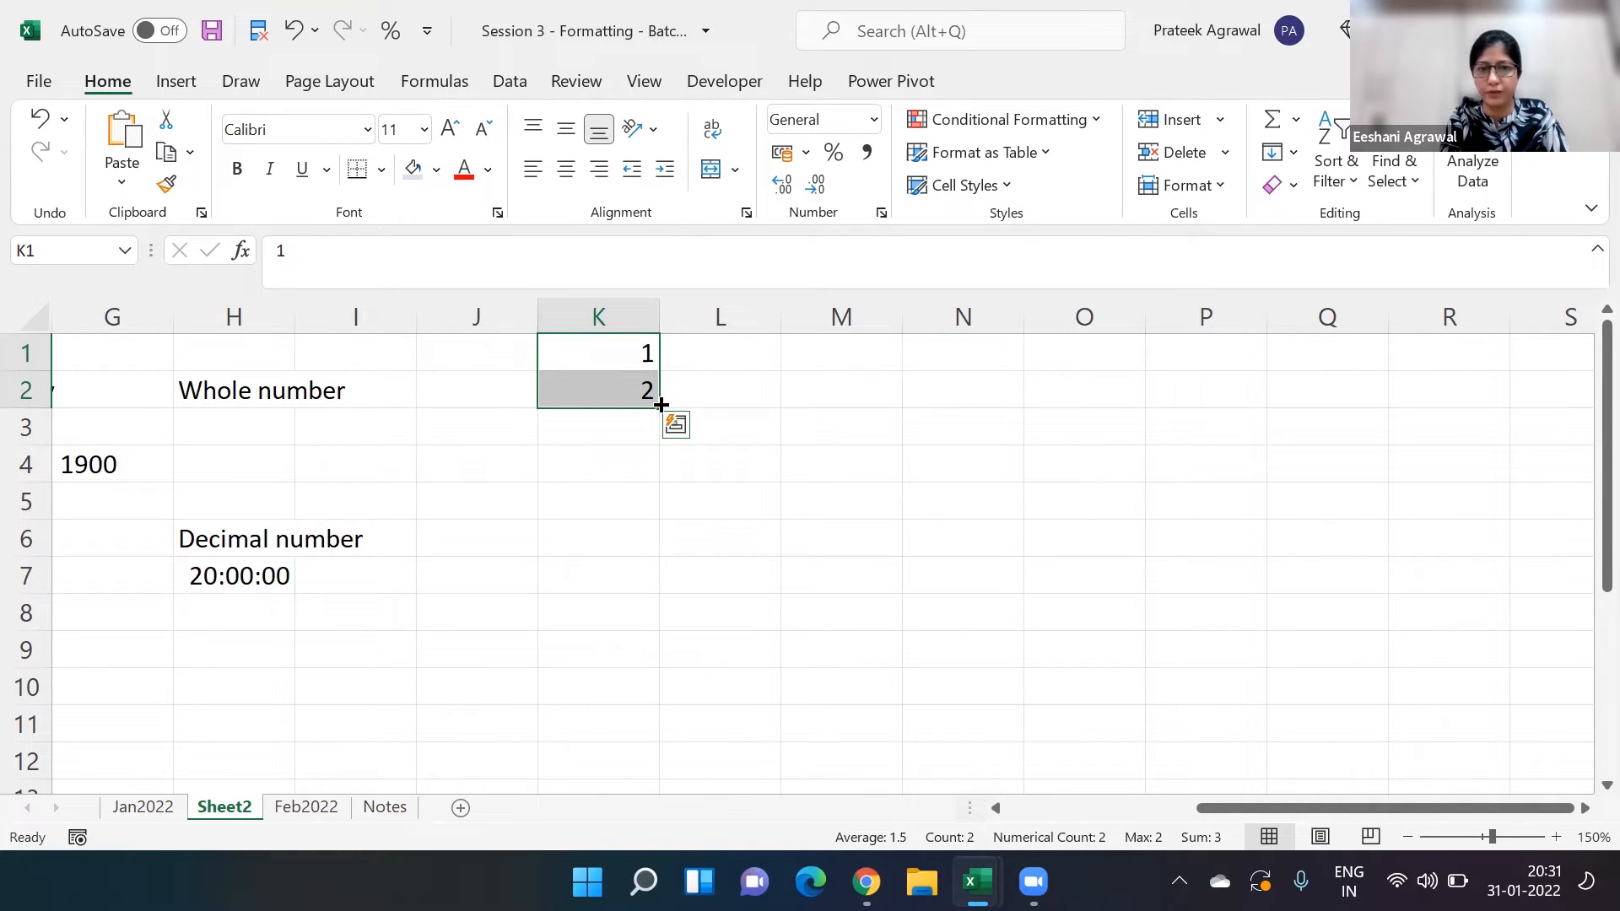
{"action": "left_click_drag", "start_coordinate": [661, 405], "coordinate": [655, 707]}
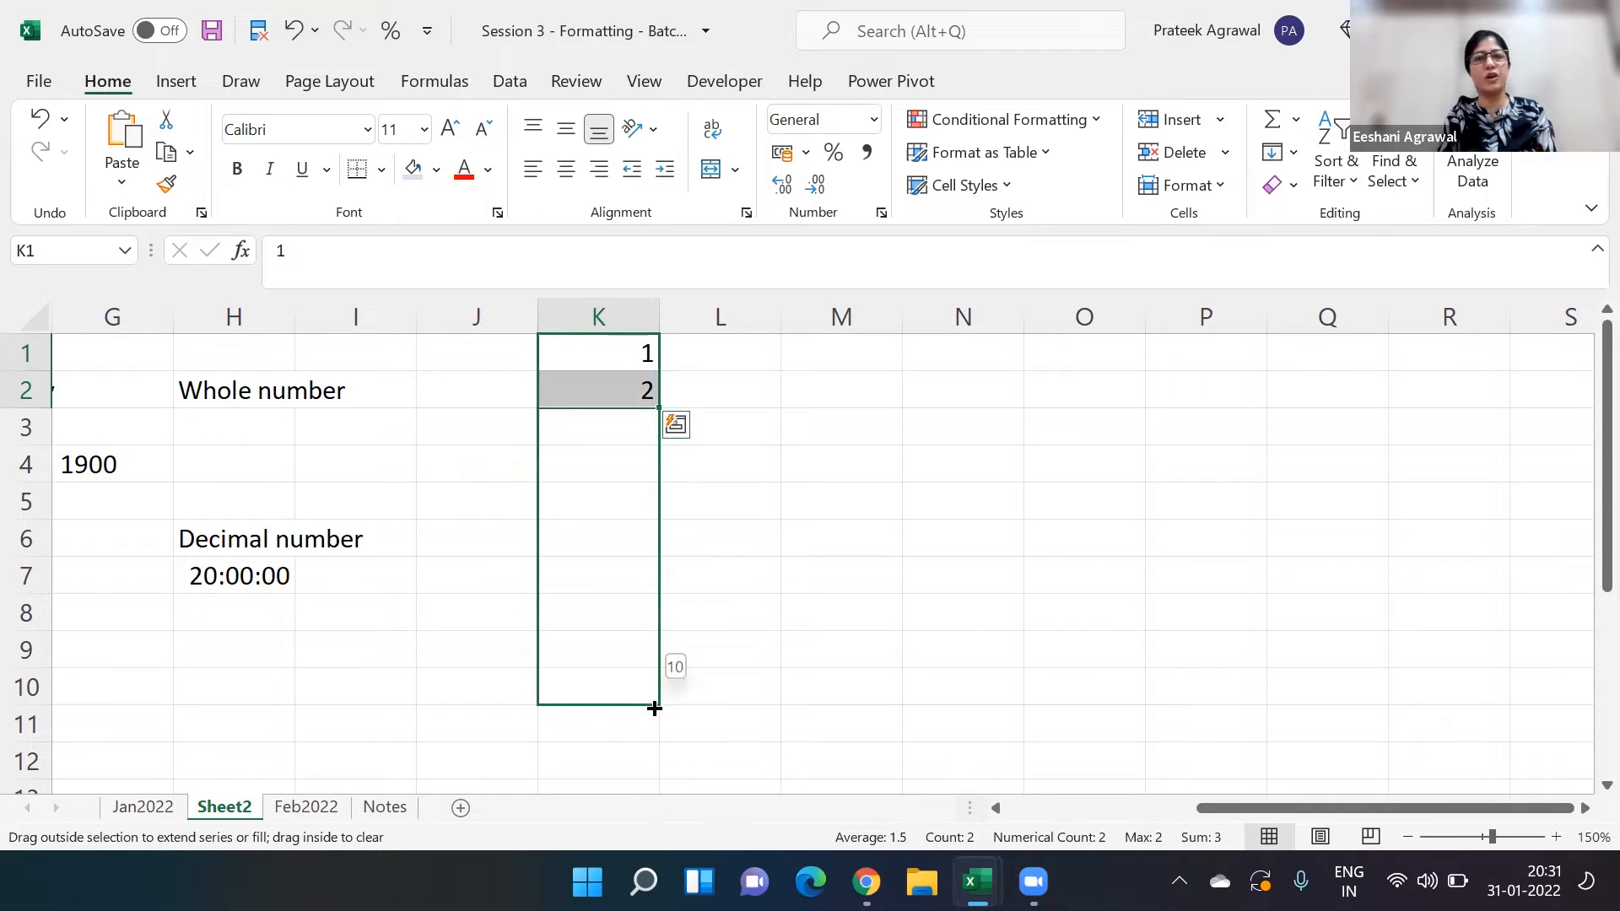
{"action": "left_click_drag", "start_coordinate": [655, 708], "coordinate": [655, 708]}
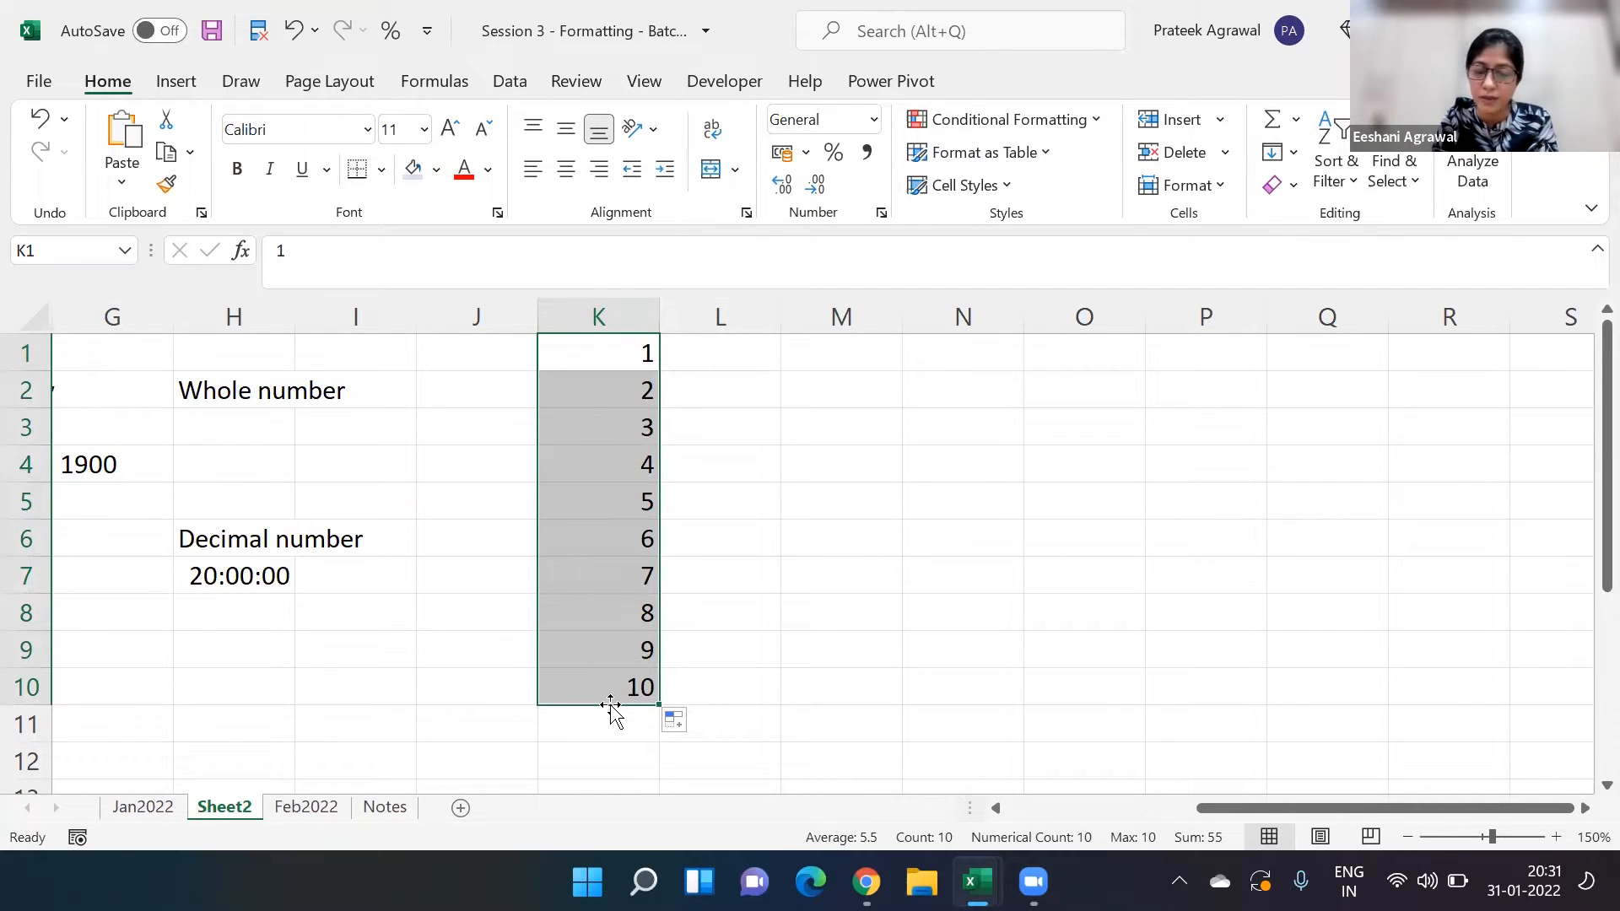
{"action": "left_click", "coordinate": [615, 353]}
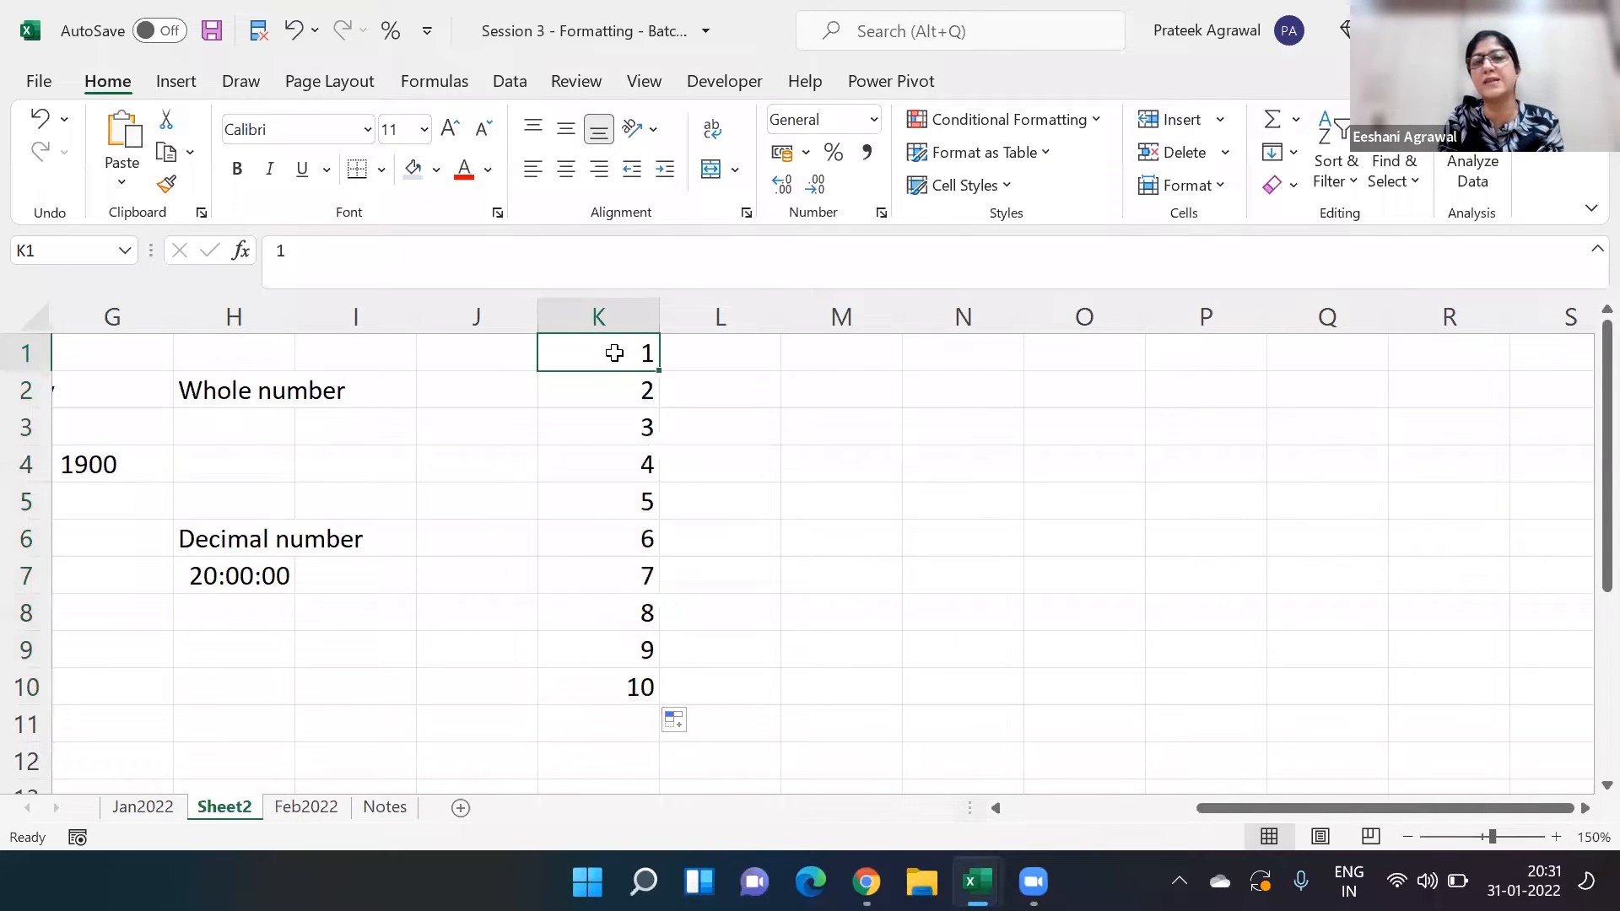
- Enter 1 in cell M1 and 3 in cell M2
{"action": "left_click", "coordinate": [839, 362]}
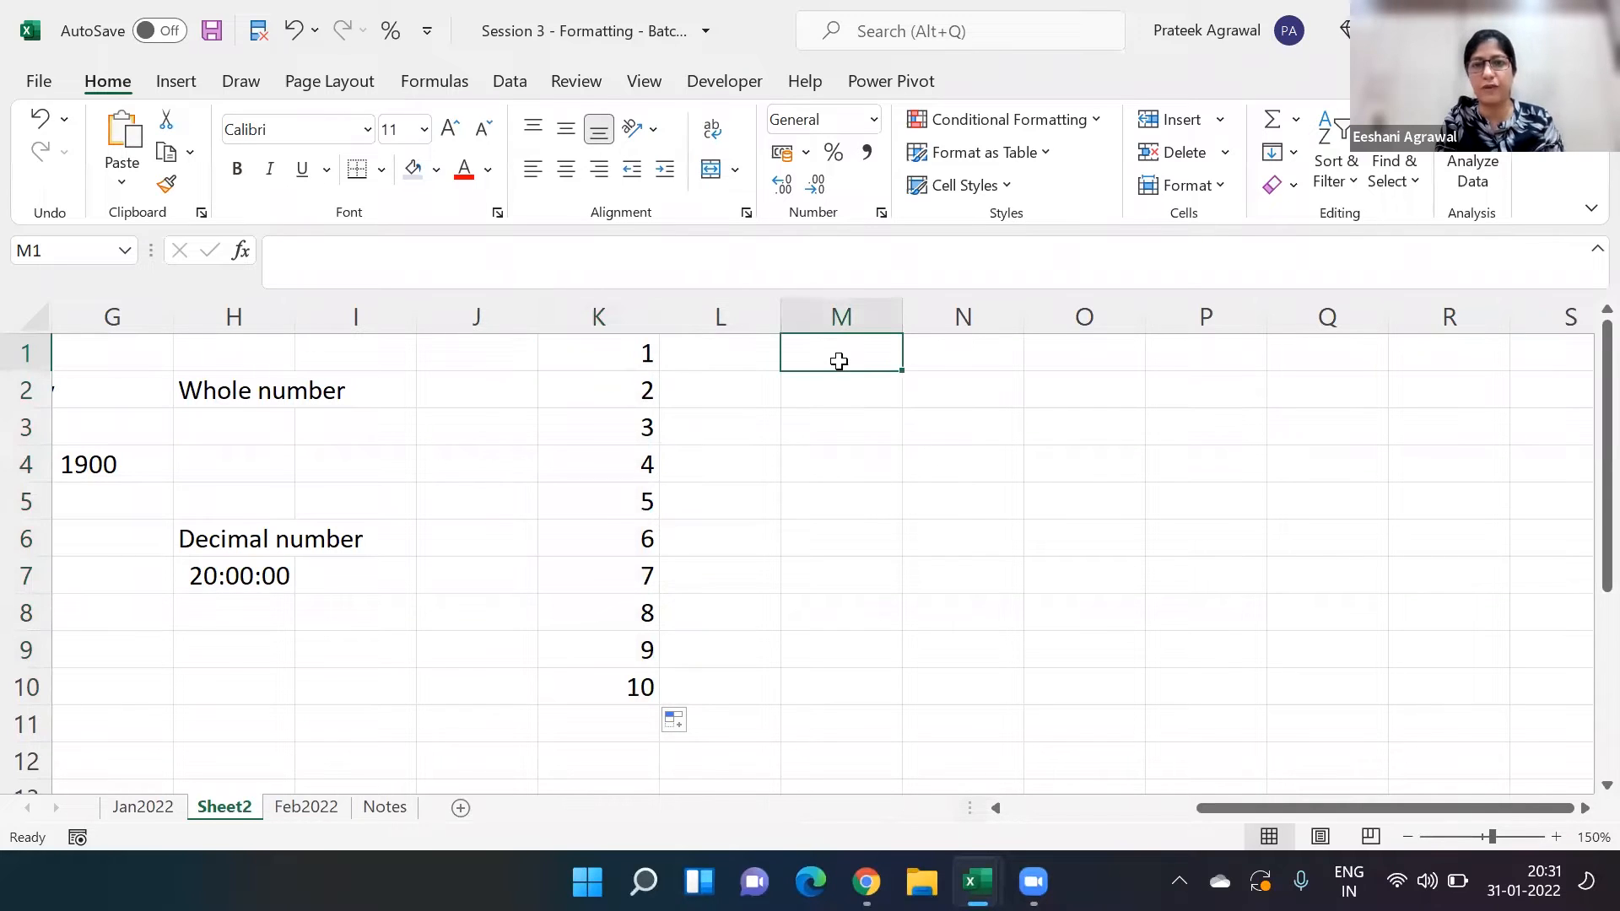
{"action": "type", "text": "1"}
{"action": "key", "text": "Return"}
{"action": "type", "text": "3"}
{"action": "key", "text": "Return"}
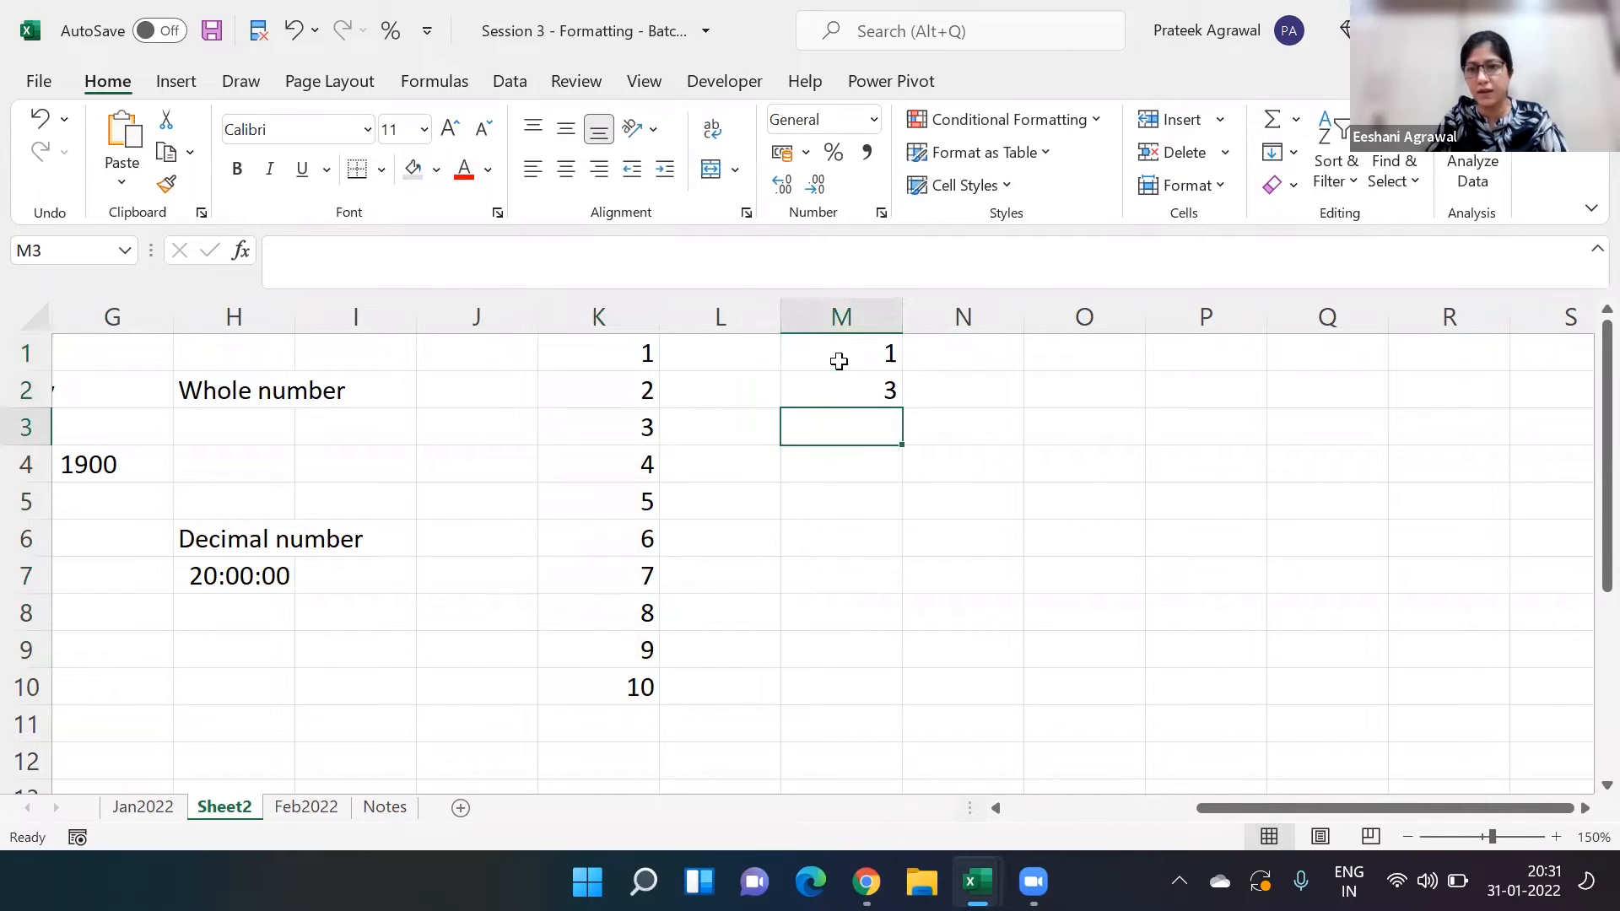
- Extend the odd-number series from M1:M2 with the fill handle down to M10
{"action": "left_click", "coordinate": [839, 361]}
{"action": "key", "text": "shift+Down"}
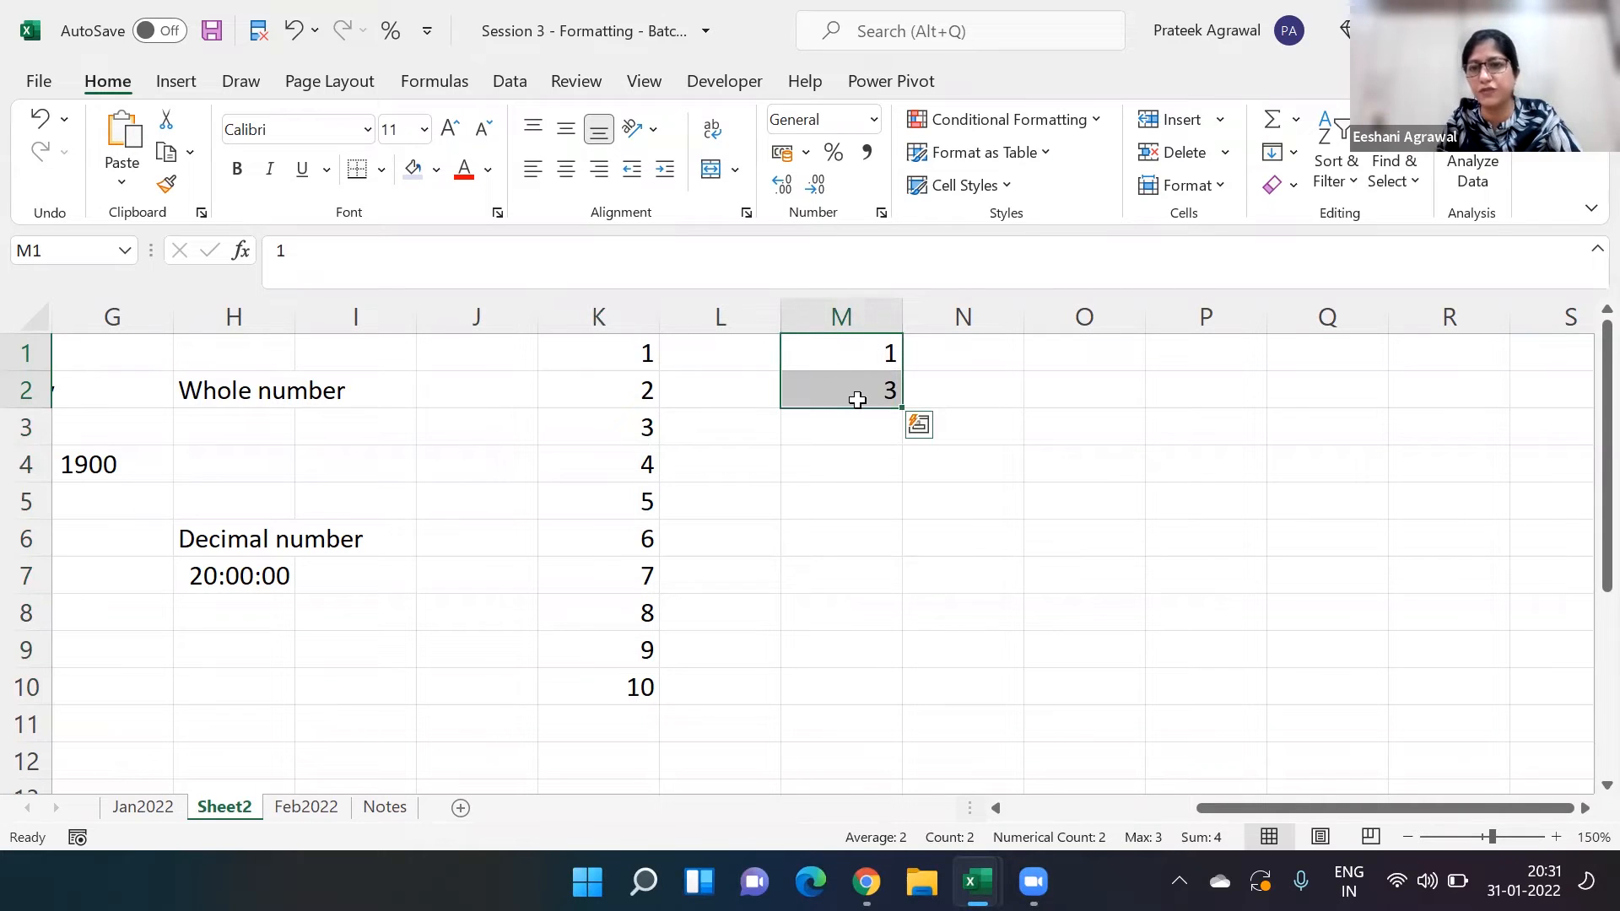
{"action": "left_click_drag", "start_coordinate": [905, 412], "coordinate": [926, 722]}
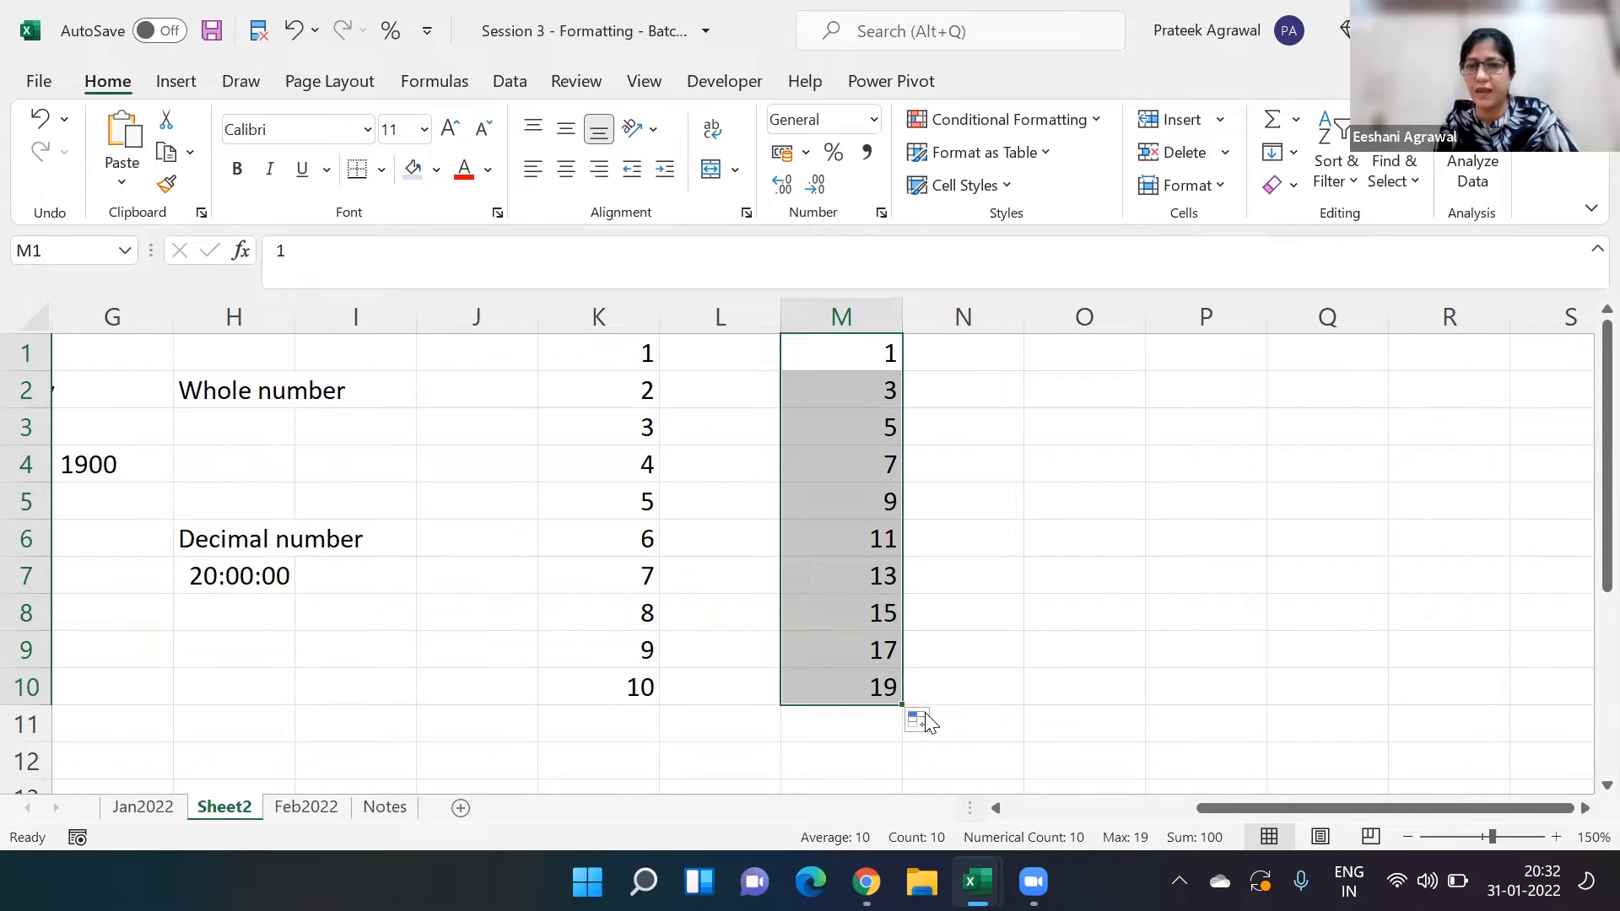
- Look over the number series in columns K, M and O, and return to cell A1
{"action": "key", "text": "Right"}
{"action": "key", "text": "Right"}
{"action": "key", "text": "Right"}
{"action": "key", "text": "Right"}
{"action": "key", "text": "Right"}
{"action": "key", "text": "Right"}
{"action": "key", "text": "Right"}
{"action": "key", "text": "Right"}
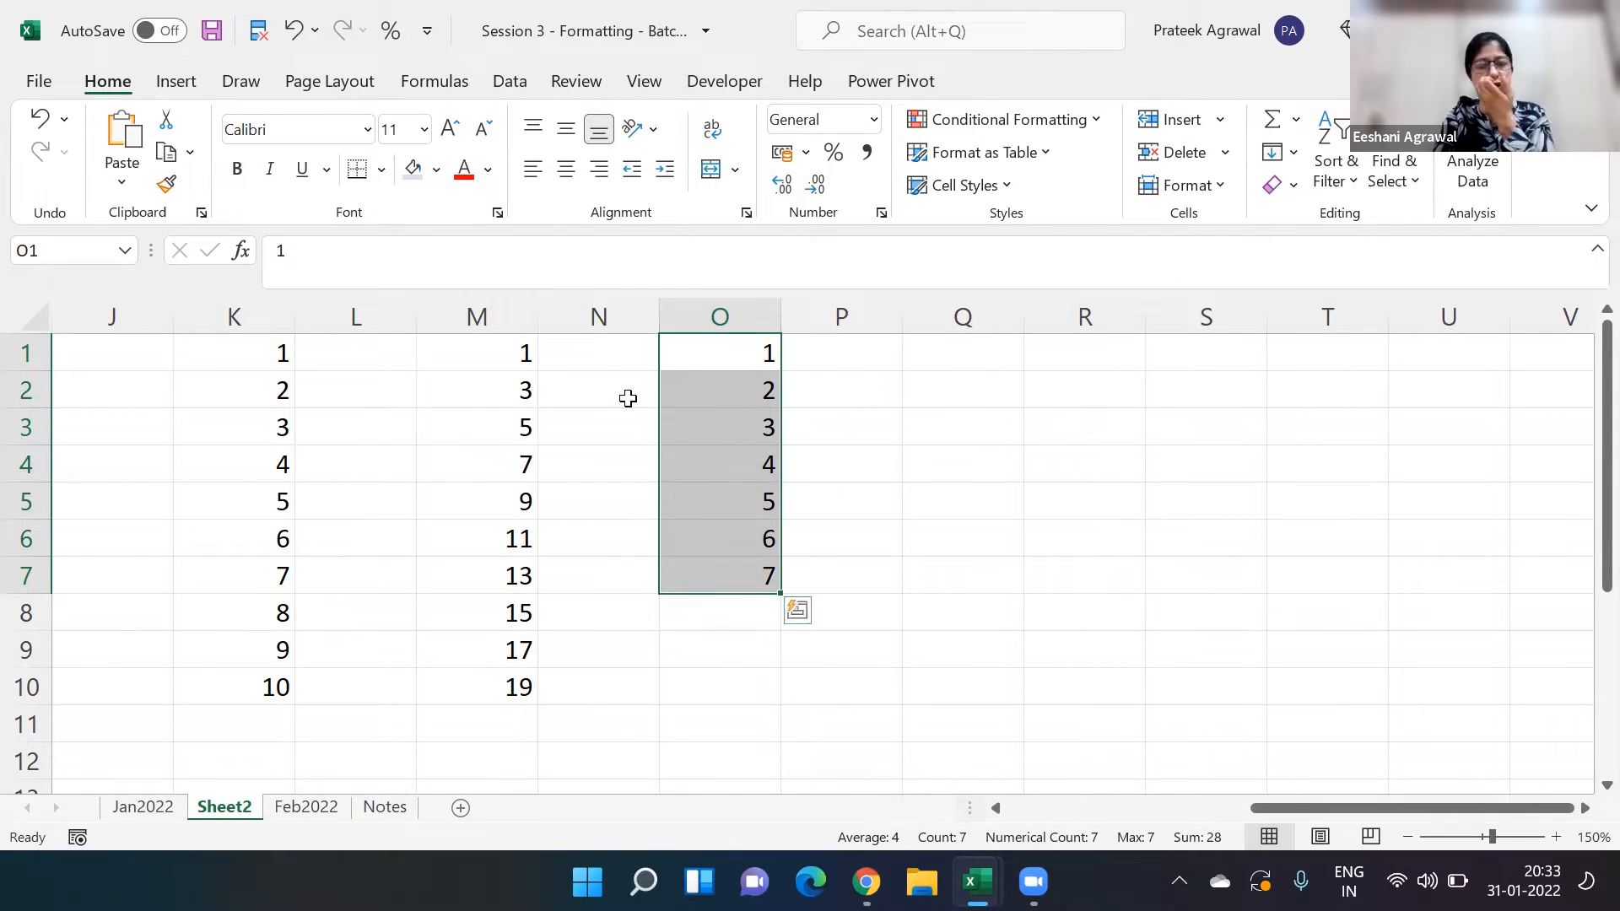
{"action": "key", "text": "Left"}
{"action": "key", "text": "Left"}
{"action": "key", "text": "Left"}
{"action": "key", "text": "Left"}
{"action": "key", "text": "Left"}
{"action": "key", "text": "Left"}
{"action": "key", "text": "Left"}
{"action": "key", "text": "Left"}
{"action": "key", "text": "Left"}
{"action": "key", "text": "Left"}
{"action": "key", "text": "Left"}
{"action": "key", "text": "Left"}
{"action": "key", "text": "Left"}
{"action": "key", "text": "Left"}
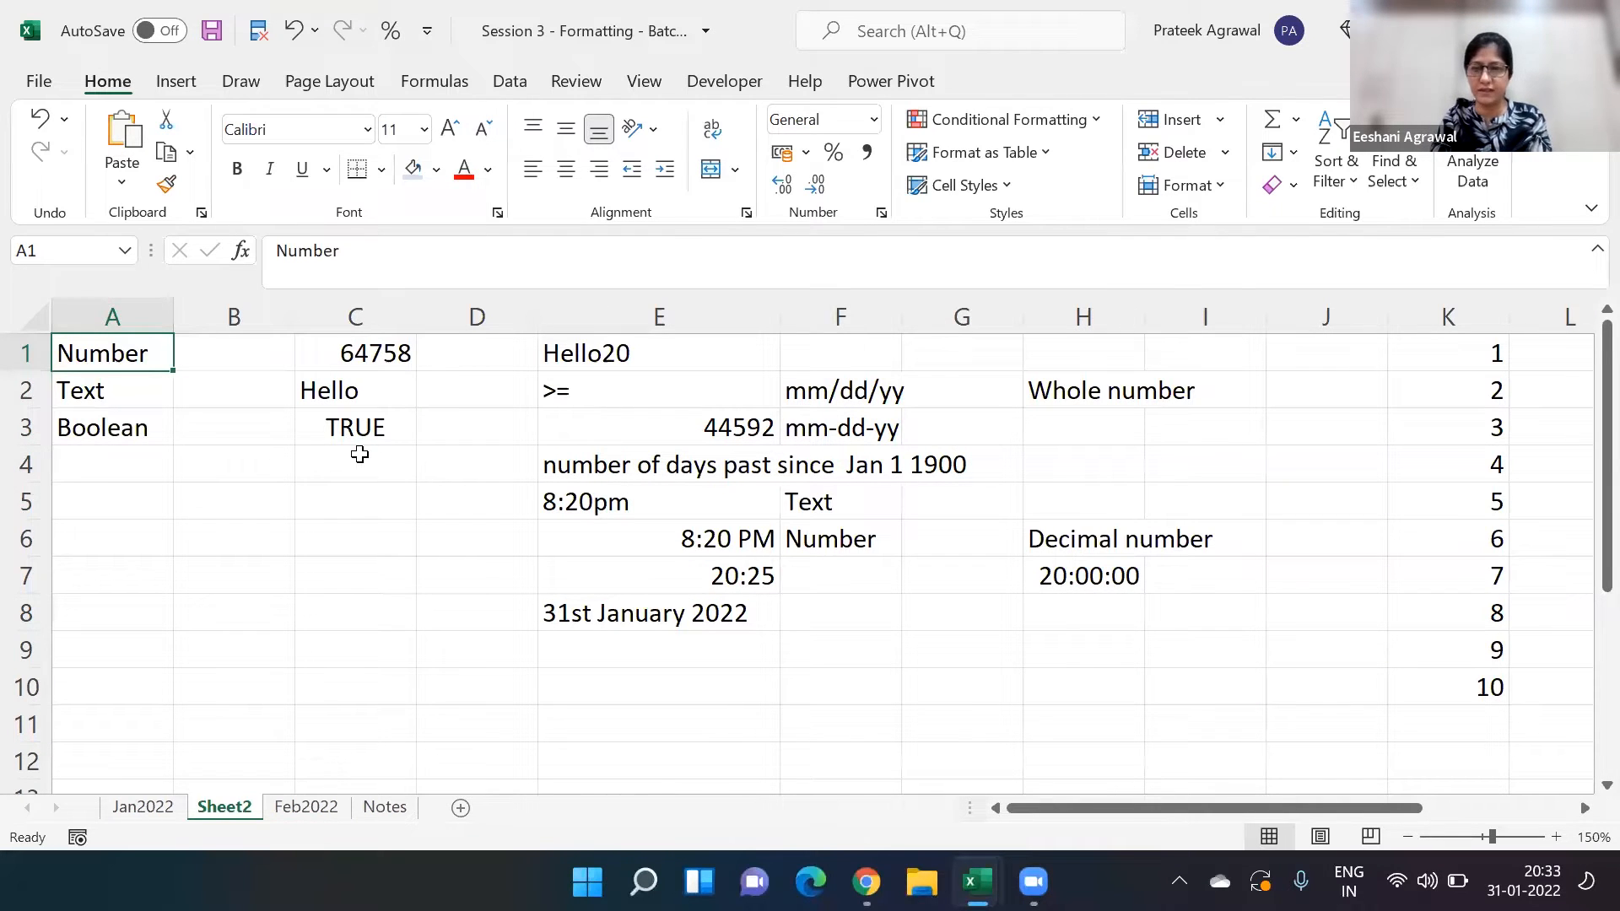
- Switch to the Jan2022 sheet and select the whole columns A, B and C one after another
{"action": "left_click", "coordinate": [143, 808]}
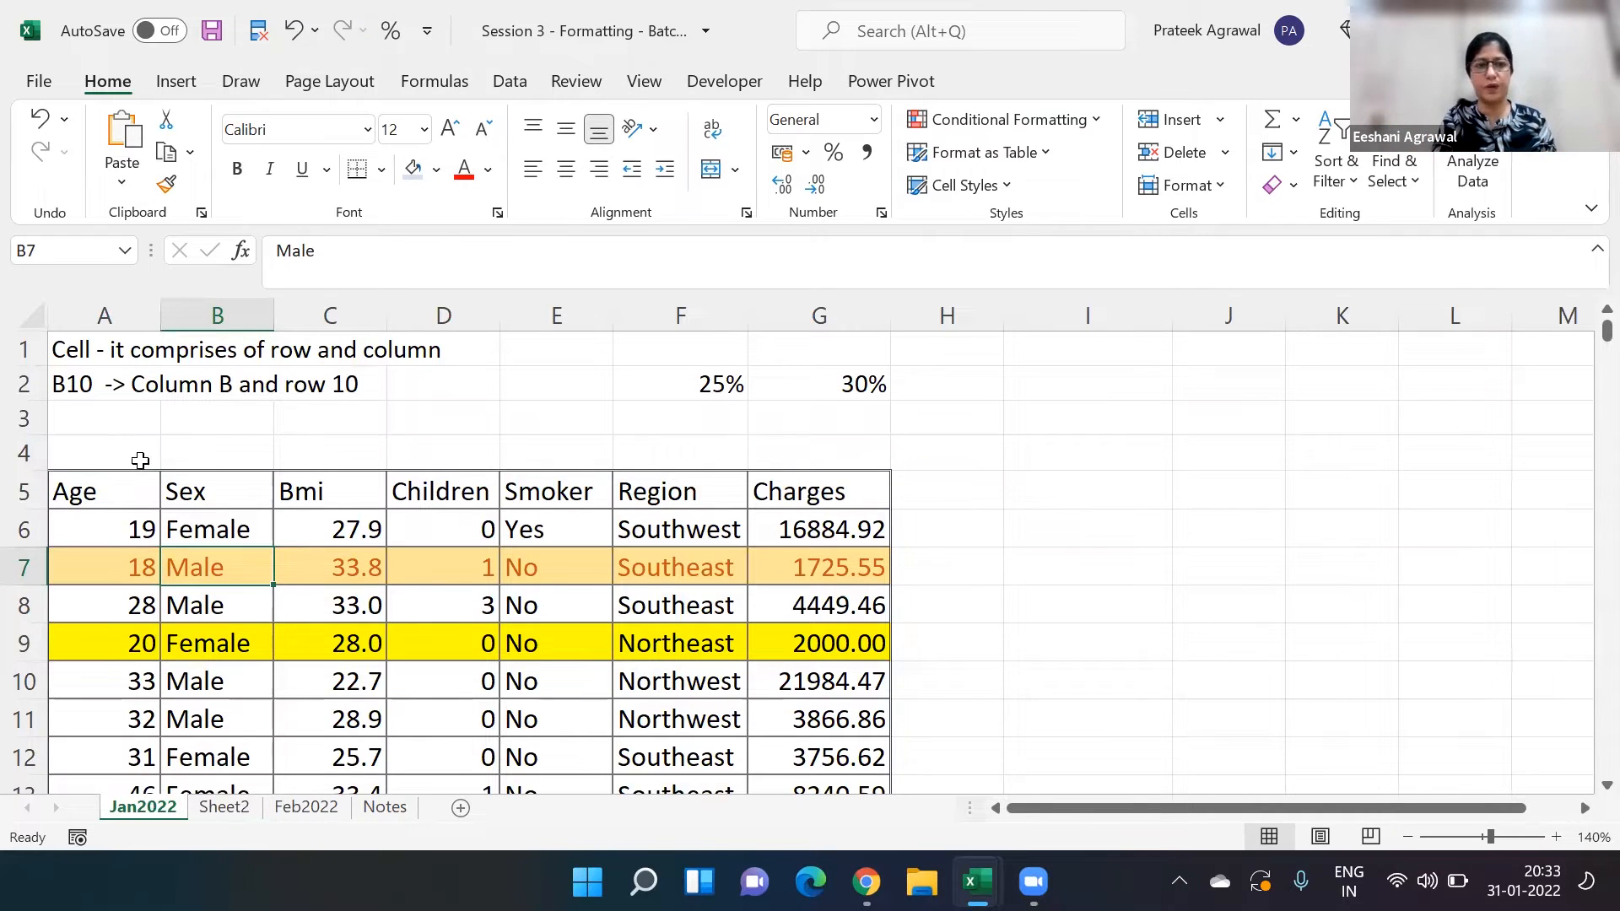
{"action": "left_click", "coordinate": [119, 310]}
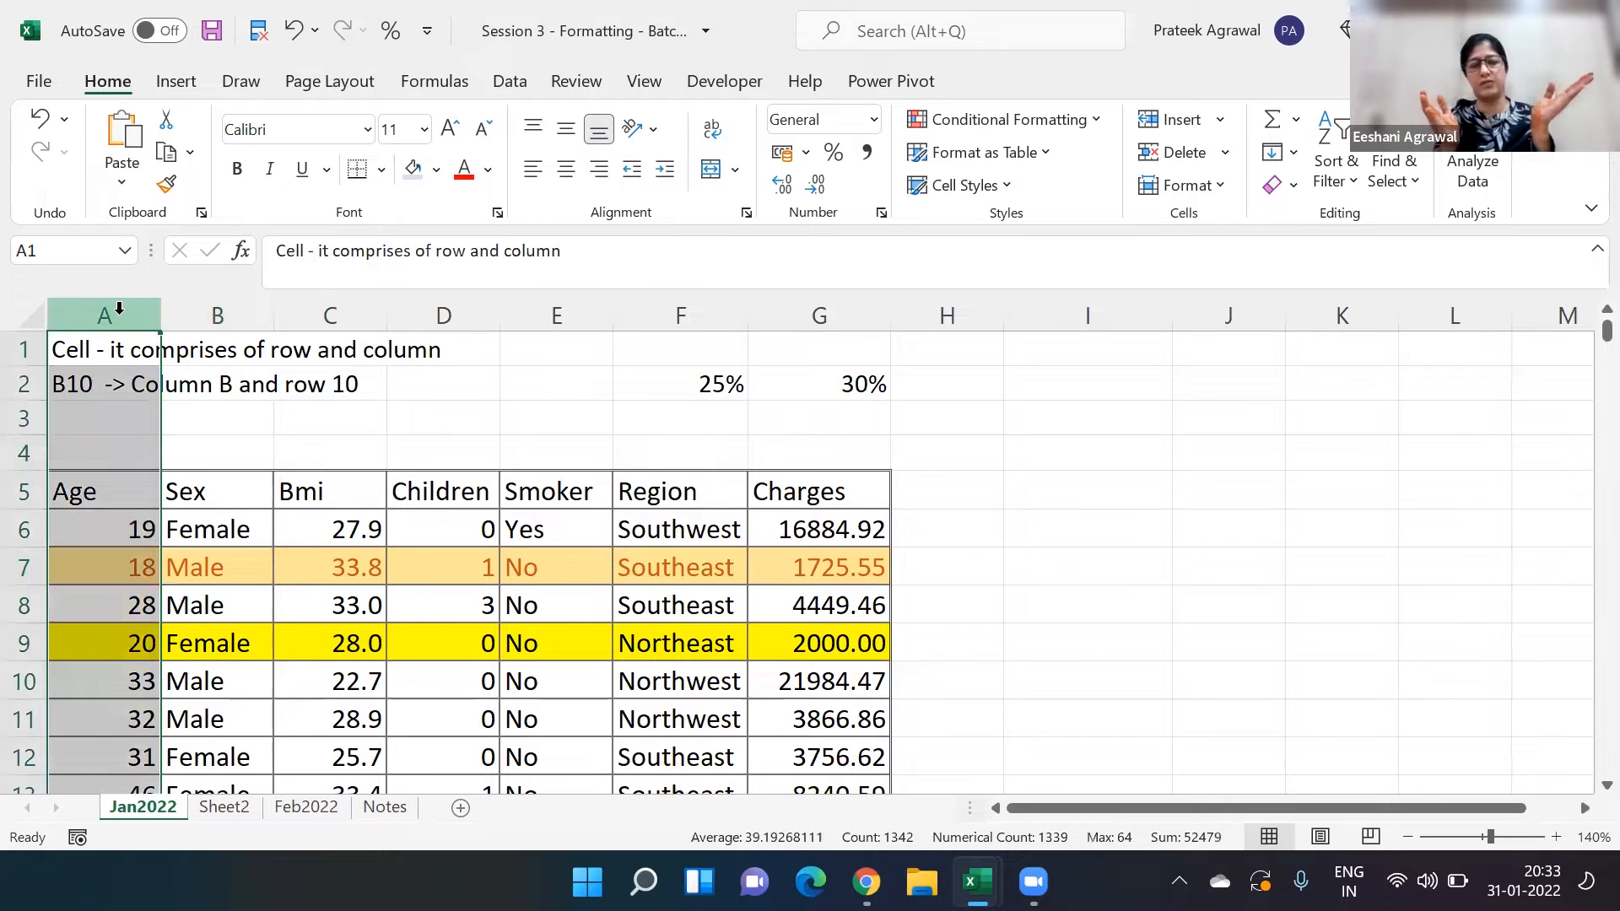
{"action": "left_click", "coordinate": [205, 317]}
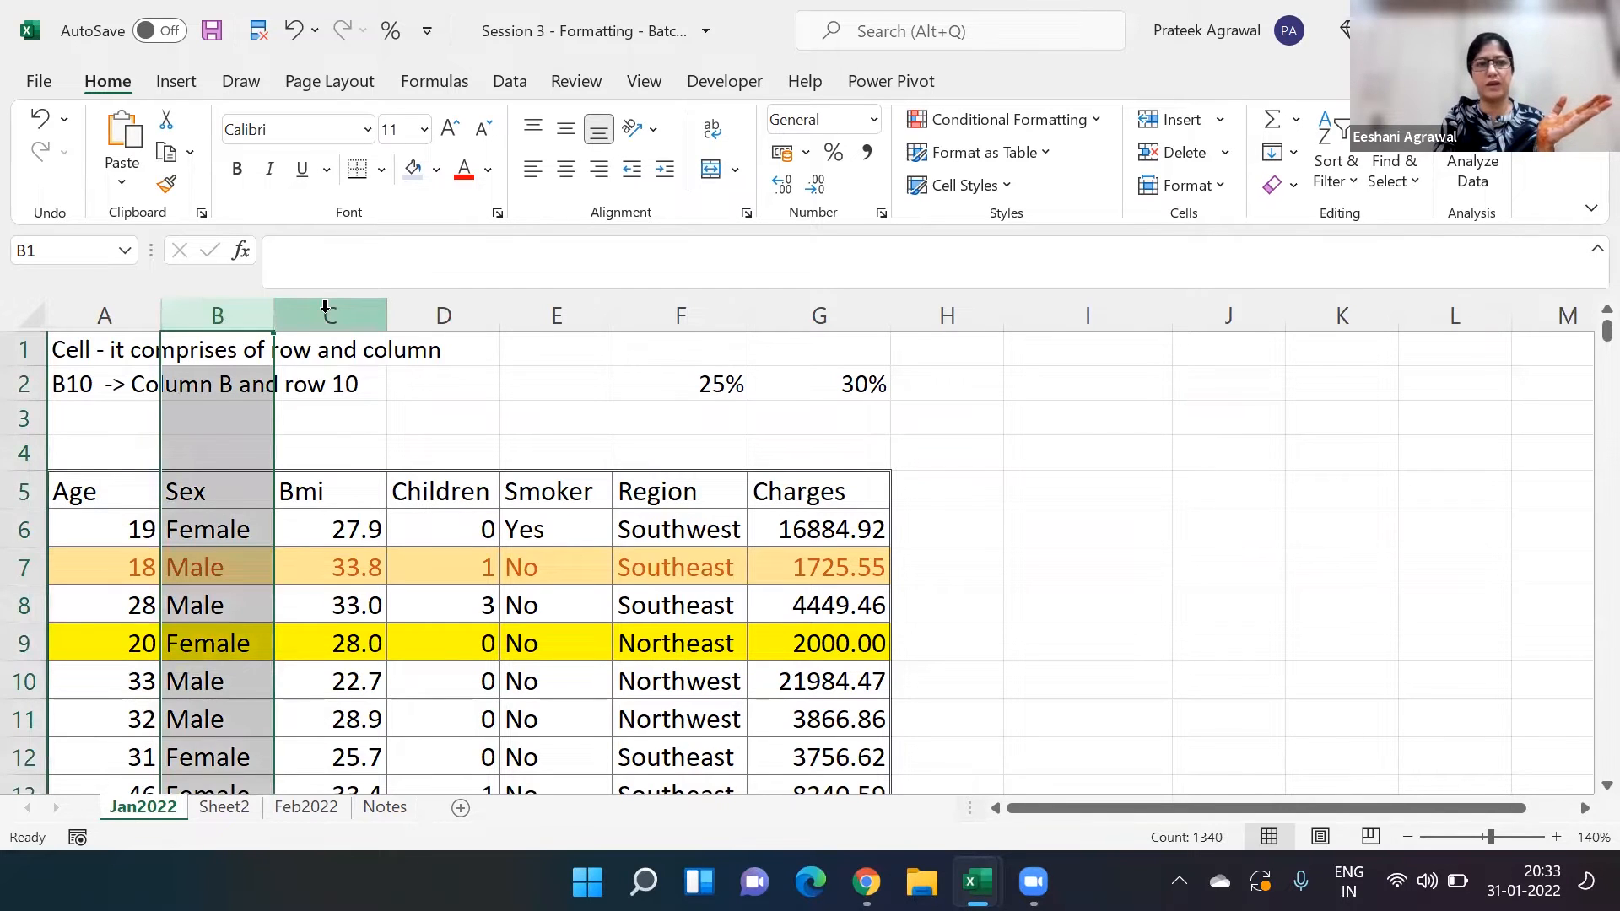
{"action": "left_click", "coordinate": [325, 308]}
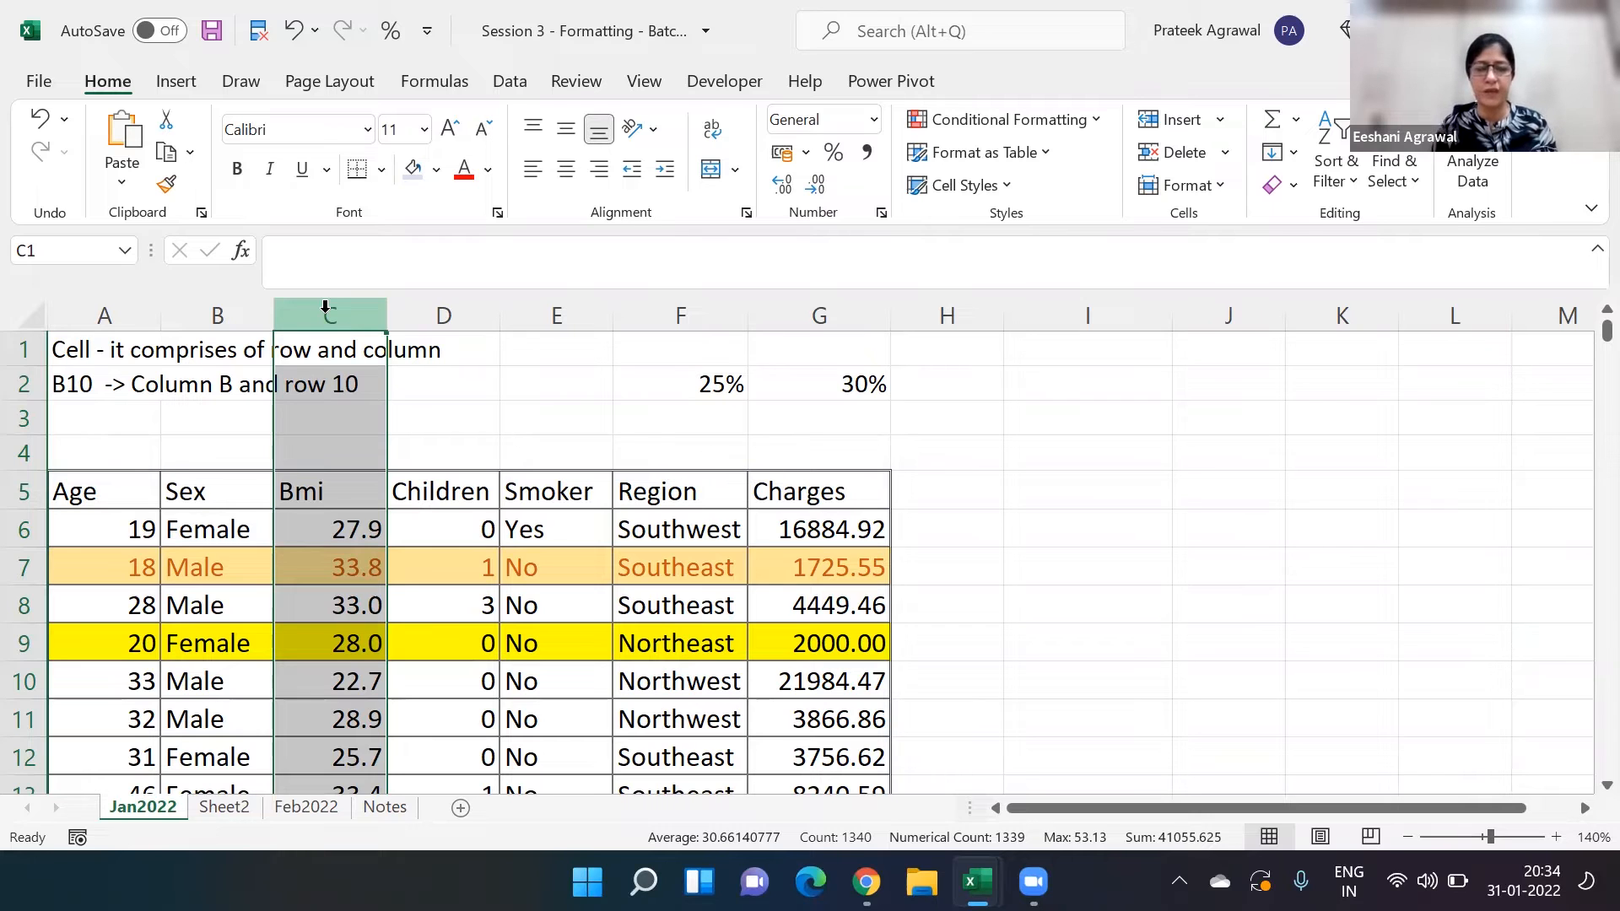
- Select the table's header row from Age to Charges, and return to the Age header cell
{"action": "left_click", "coordinate": [80, 494]}
{"action": "key", "text": "ctrl+shift+period"}
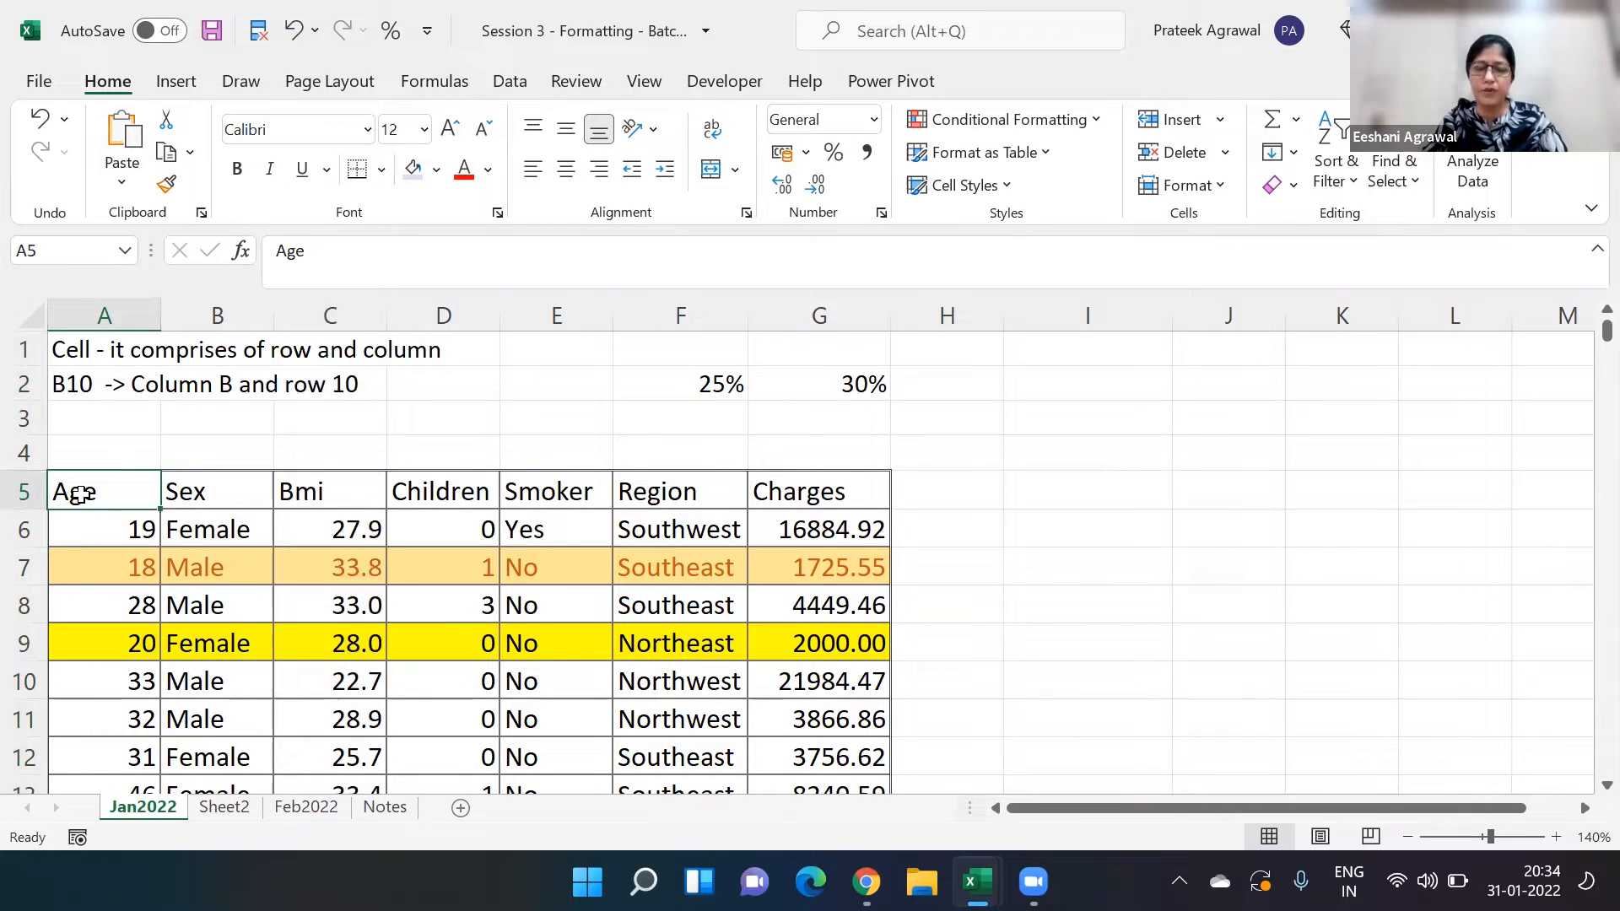
{"action": "key", "text": "ctrl+shift+Right"}
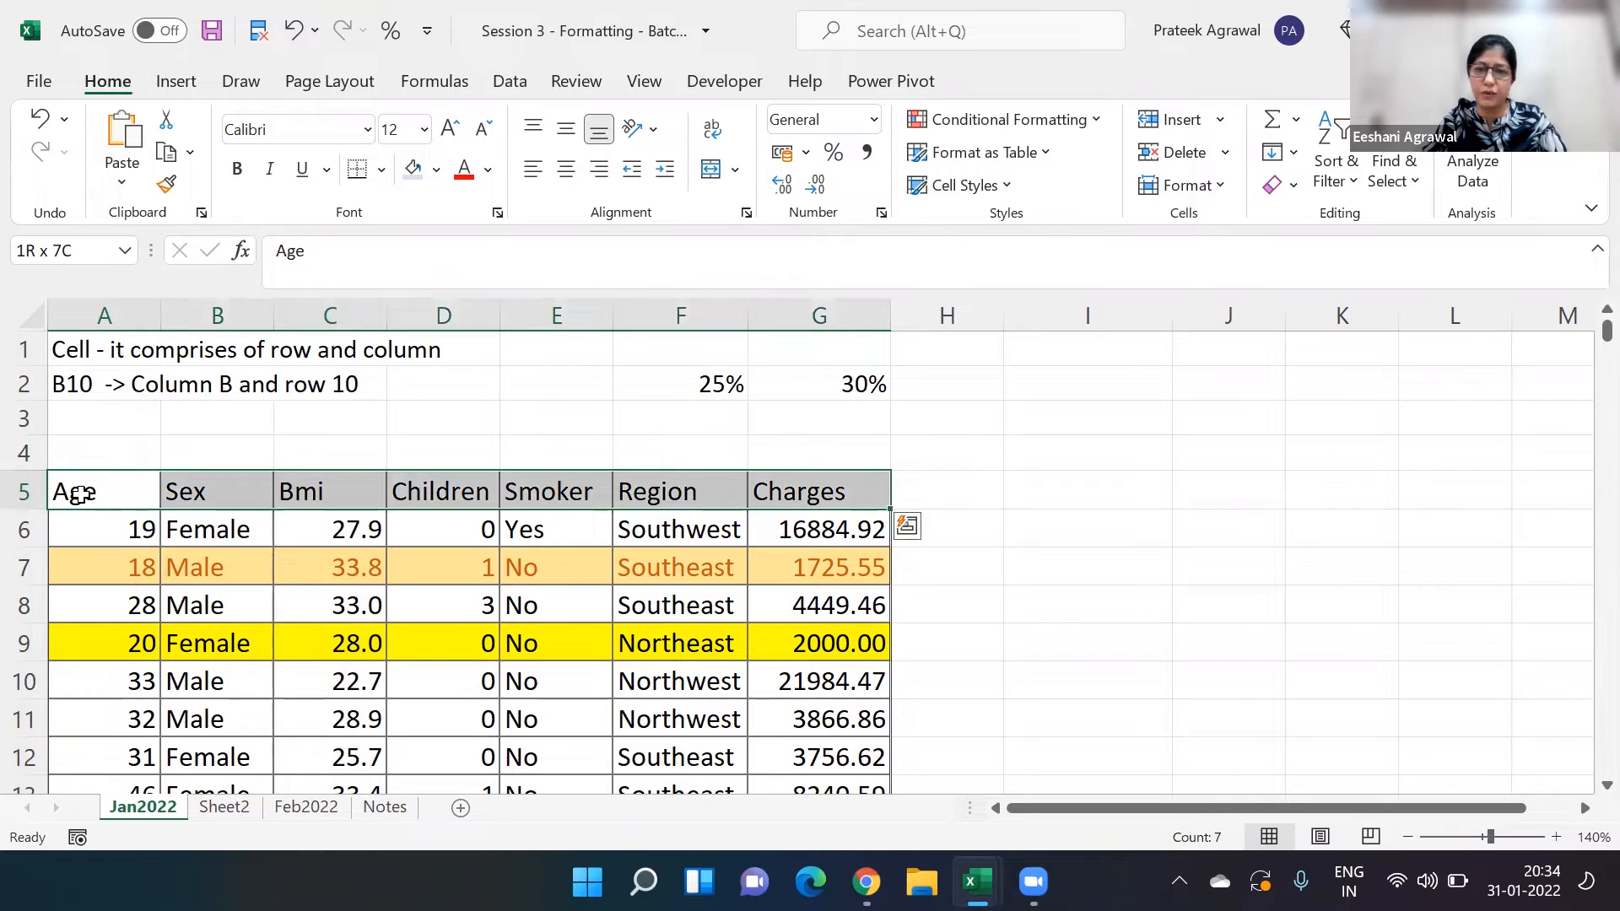
{"action": "left_click", "coordinate": [80, 493]}
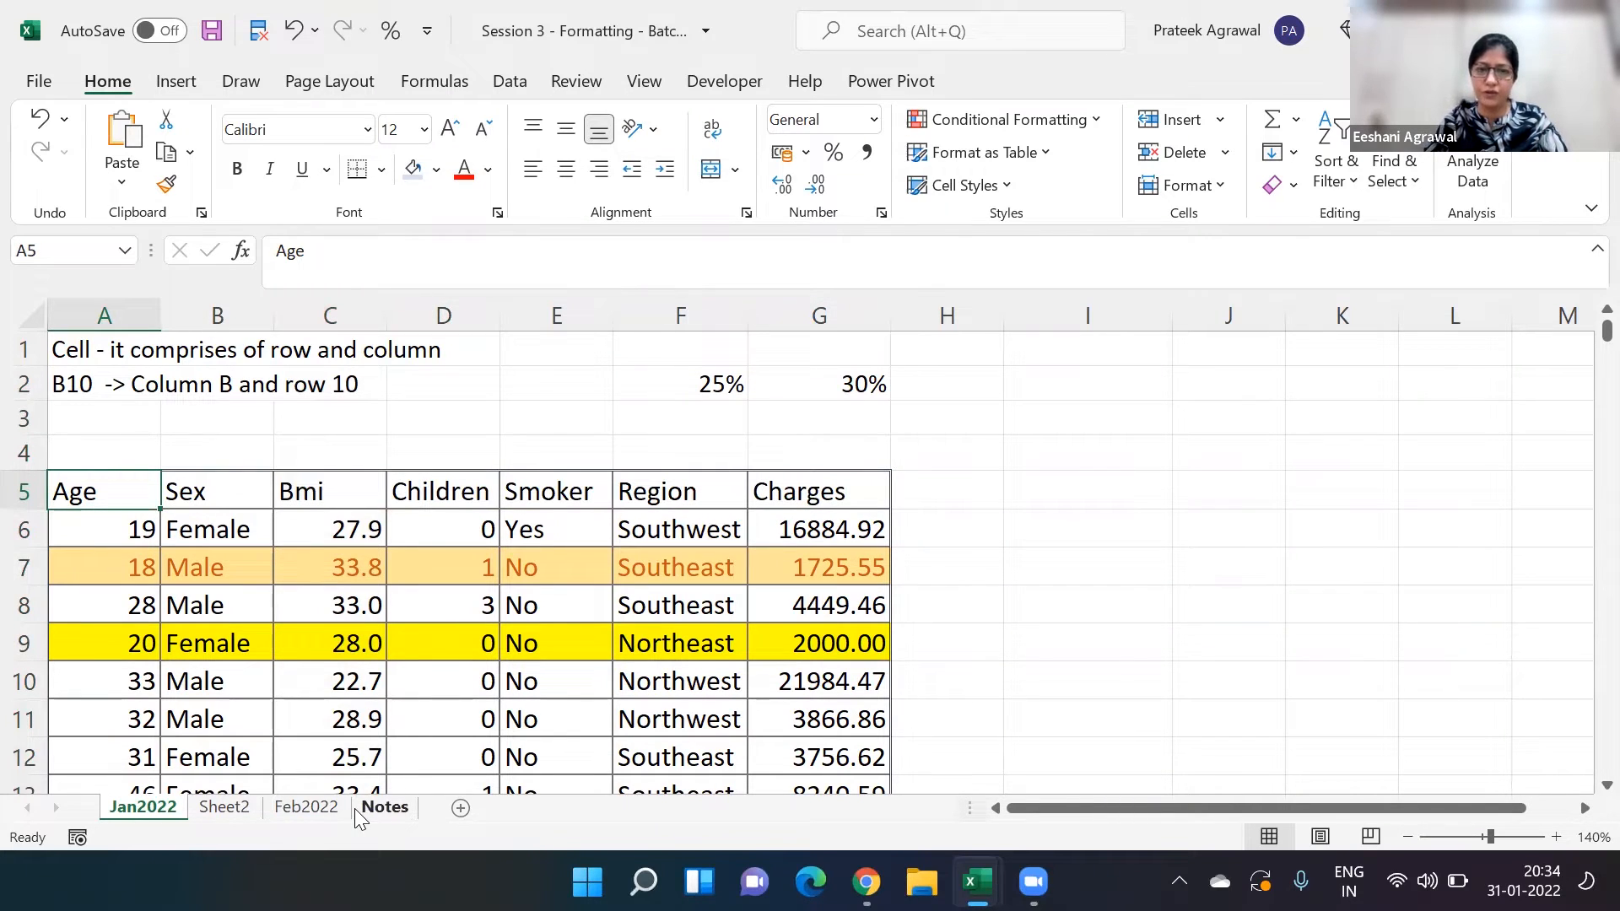
- Add the note "Select entire row of table --> Ctrl+ shift+right arrow" in cell A13 of the Notes sheet
{"action": "left_click", "coordinate": [384, 808]}
{"action": "type", "text": "Select"}
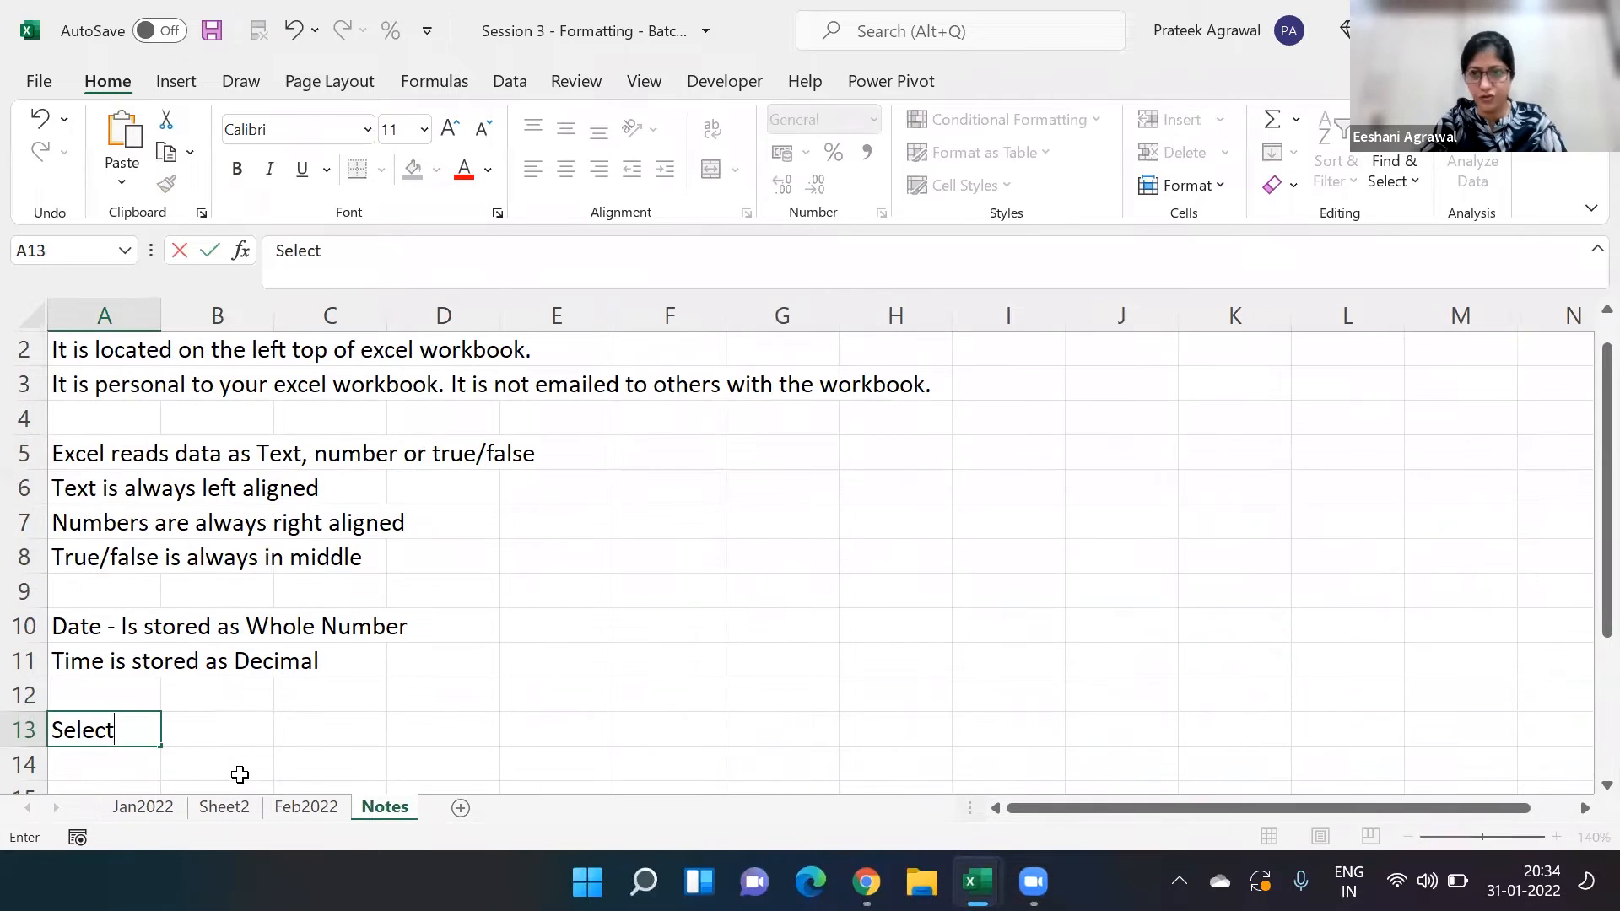
{"action": "type", "text": " entire row of table --> Ctrl+ shift+right arra"}
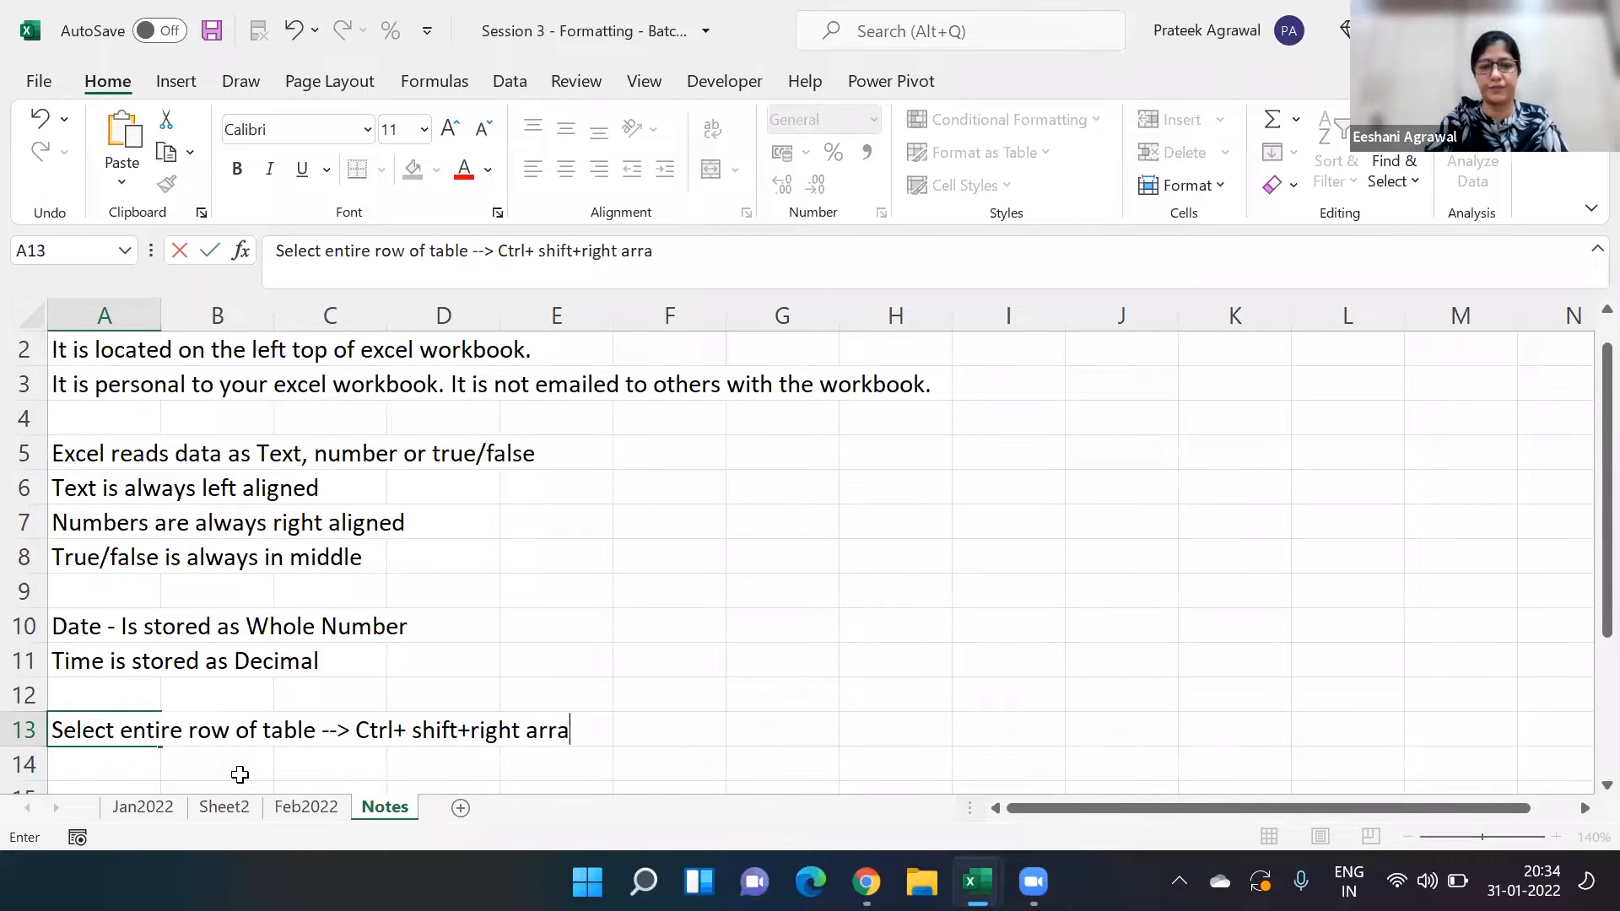
{"action": "key", "text": "BackSpace"}
{"action": "type", "text": "ow"}
{"action": "key", "text": "Return"}
- Copy the row-selection note into A14 and reword it for selecting the entire column of the table
{"action": "key", "text": "ctrl+d"}
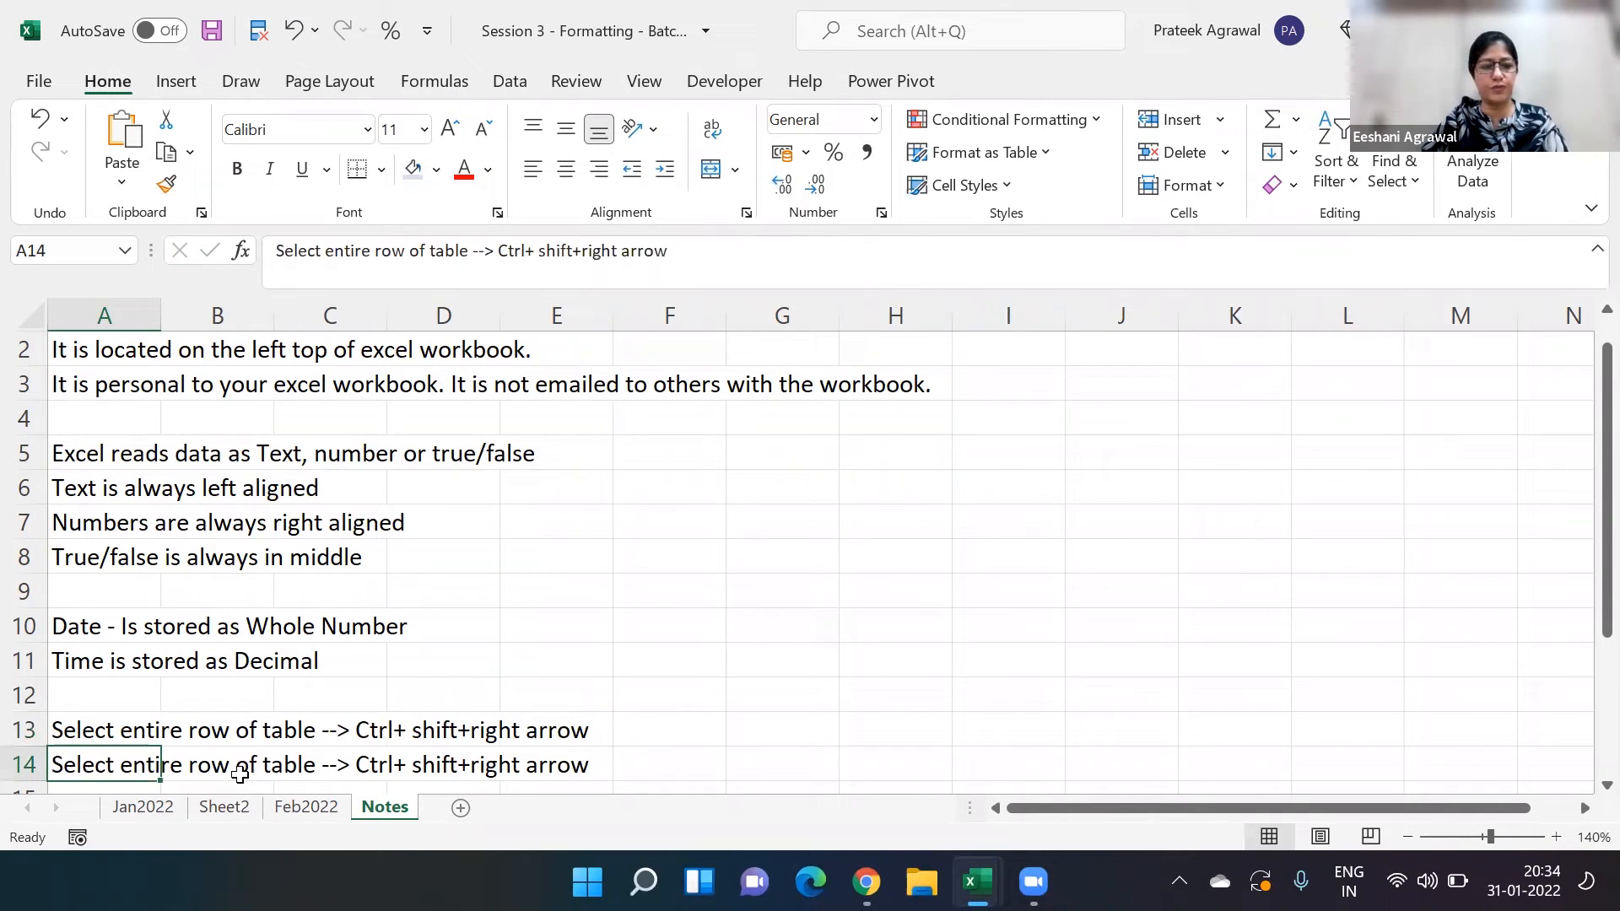
{"action": "key", "text": "F2"}
{"action": "key", "text": "Left"}
{"action": "key", "text": "Left"}
{"action": "key", "text": "Left"}
{"action": "key", "text": "Left"}
{"action": "key", "text": "Left"}
{"action": "key", "text": "Left"}
{"action": "key", "text": "Left"}
{"action": "key", "text": "Left"}
{"action": "key", "text": "Left"}
{"action": "key", "text": "Left"}
{"action": "key", "text": "Left"}
{"action": "key", "text": "Left"}
{"action": "key", "text": "Left"}
{"action": "key", "text": "Left"}
{"action": "key", "text": "Left"}
{"action": "key", "text": "Left"}
{"action": "key", "text": "Left"}
{"action": "key", "text": "Left"}
{"action": "key", "text": "Left"}
{"action": "key", "text": "Left"}
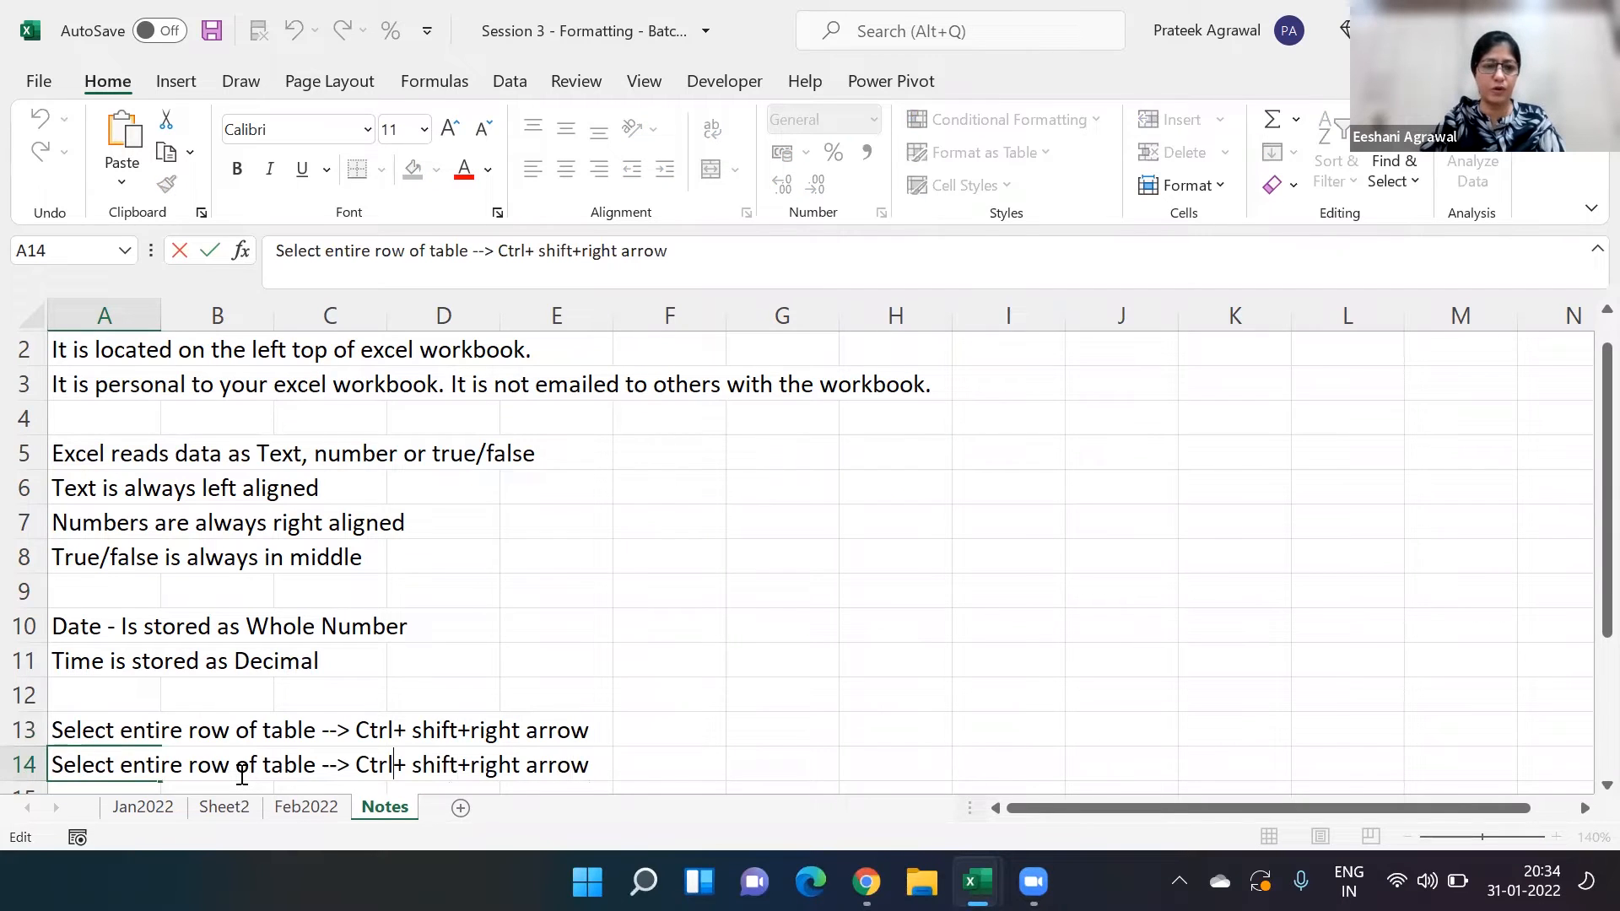
{"action": "key", "text": "Left"}
{"action": "key", "text": "Left"}
{"action": "key", "text": "Left"}
{"action": "key", "text": "Left"}
{"action": "key", "text": "Left"}
{"action": "key", "text": "shift+Left"}
{"action": "key", "text": "shift+Left"}
{"action": "key", "text": "shift+Left"}
{"action": "type", "text": "colu"}
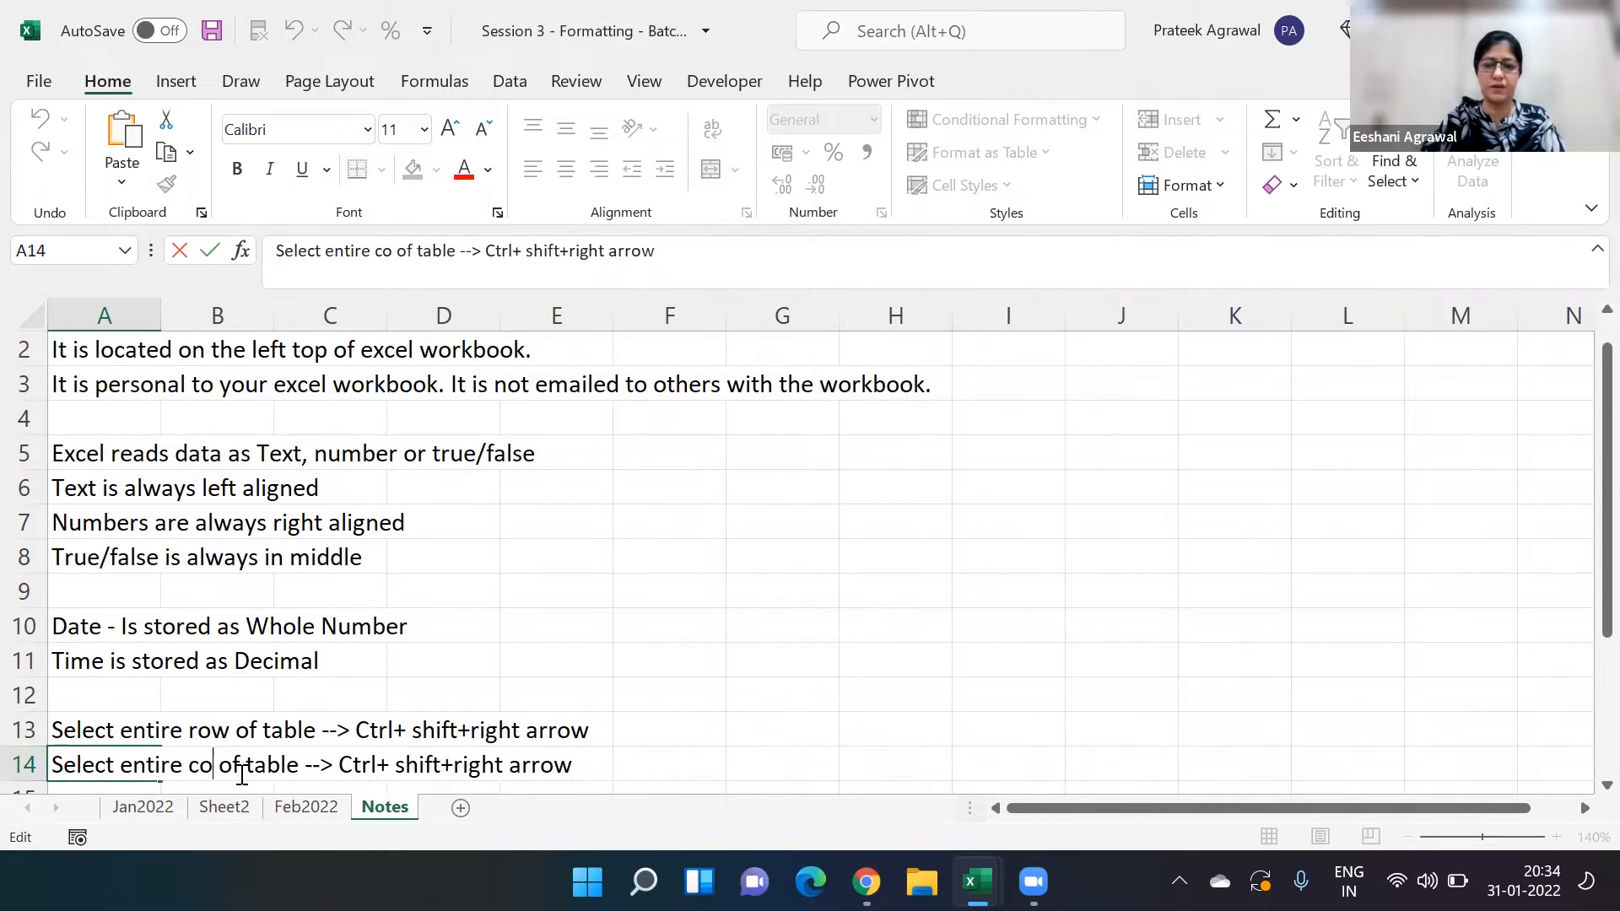
{"action": "type", "text": "mn"}
{"action": "key", "text": "Right"}
{"action": "key", "text": "Right"}
{"action": "key", "text": "Right"}
{"action": "key", "text": "Right"}
{"action": "key", "text": "Right"}
{"action": "key", "text": "Right"}
{"action": "key", "text": "Right"}
{"action": "key", "text": "Right"}
{"action": "key", "text": "Right"}
{"action": "key", "text": "Right"}
{"action": "key", "text": "Right"}
{"action": "key", "text": "Right"}
{"action": "key", "text": "Right"}
{"action": "key", "text": "Right"}
{"action": "key", "text": "Right"}
{"action": "key", "text": "Right"}
{"action": "key", "text": "Right"}
{"action": "key", "text": "Right"}
{"action": "key", "text": "Right"}
{"action": "key", "text": "Right"}
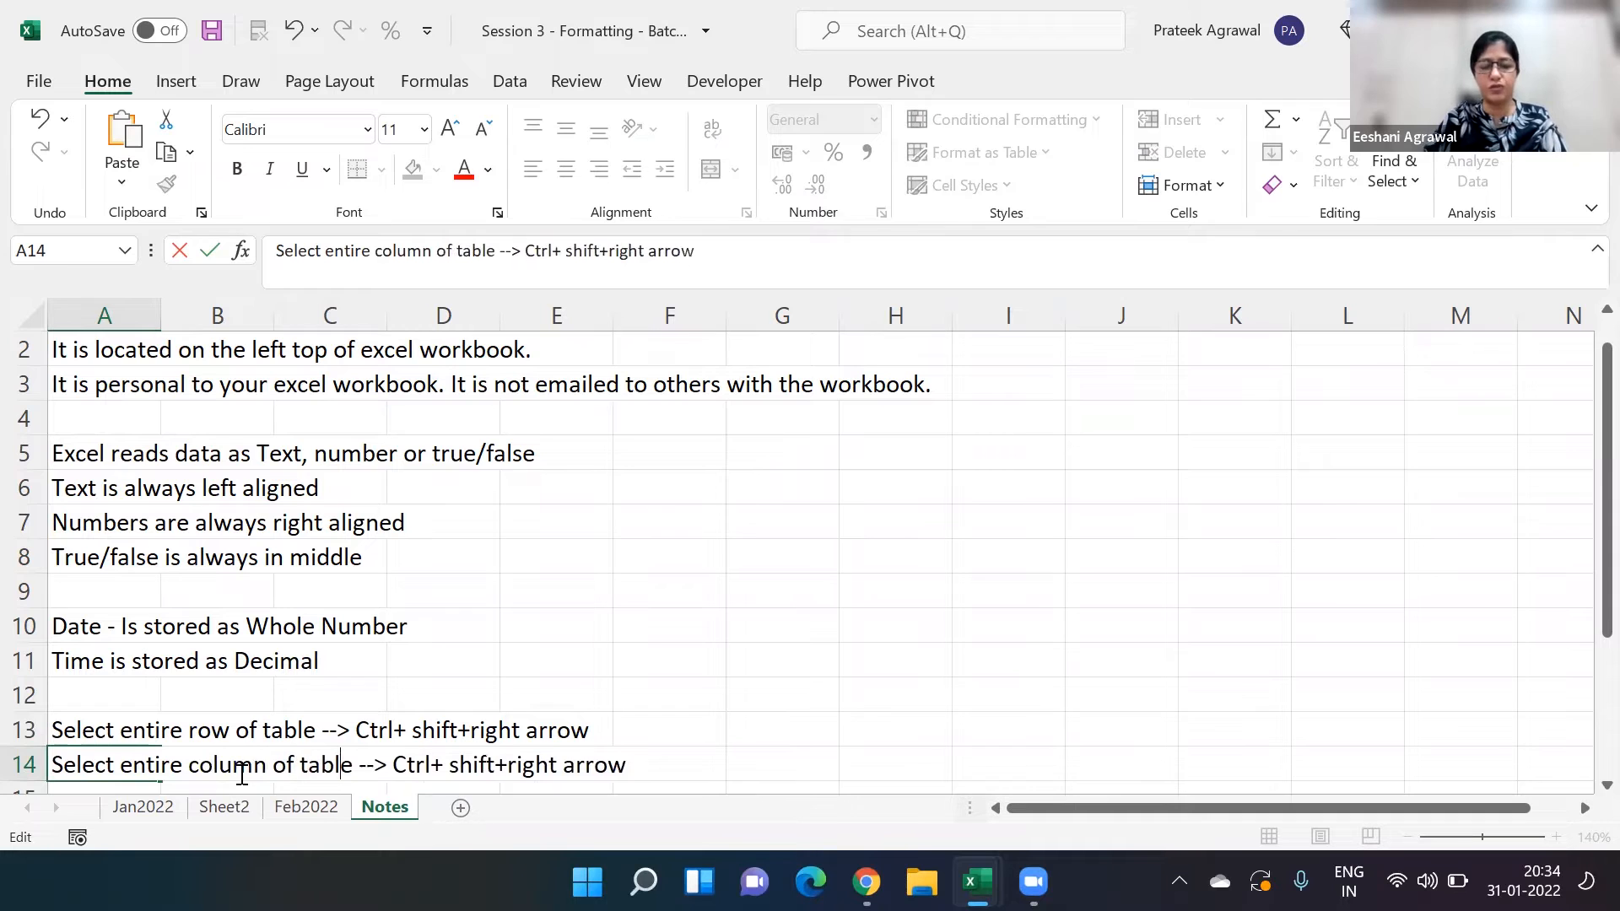
{"action": "key", "text": "Right"}
{"action": "key", "text": "Right"}
{"action": "key", "text": "Right"}
{"action": "key", "text": "Right"}
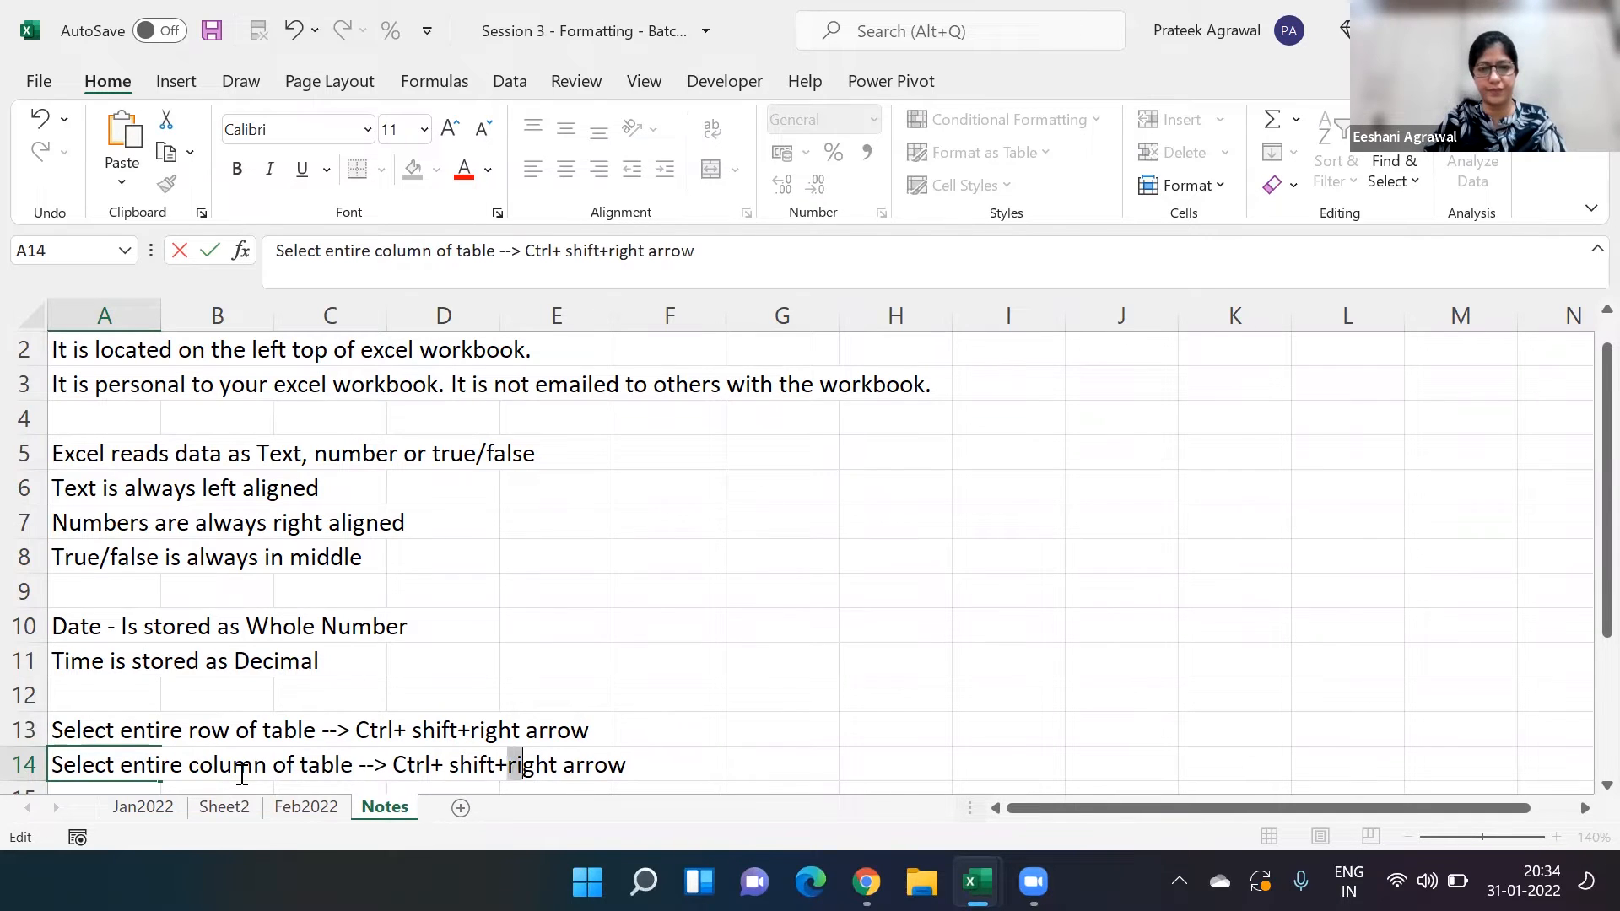
{"action": "key", "text": "Return"}
- Return to the Jan2022 sheet and select the table's header row from Age to Charges
{"action": "left_click", "coordinate": [229, 812]}
{"action": "left_click", "coordinate": [157, 806]}
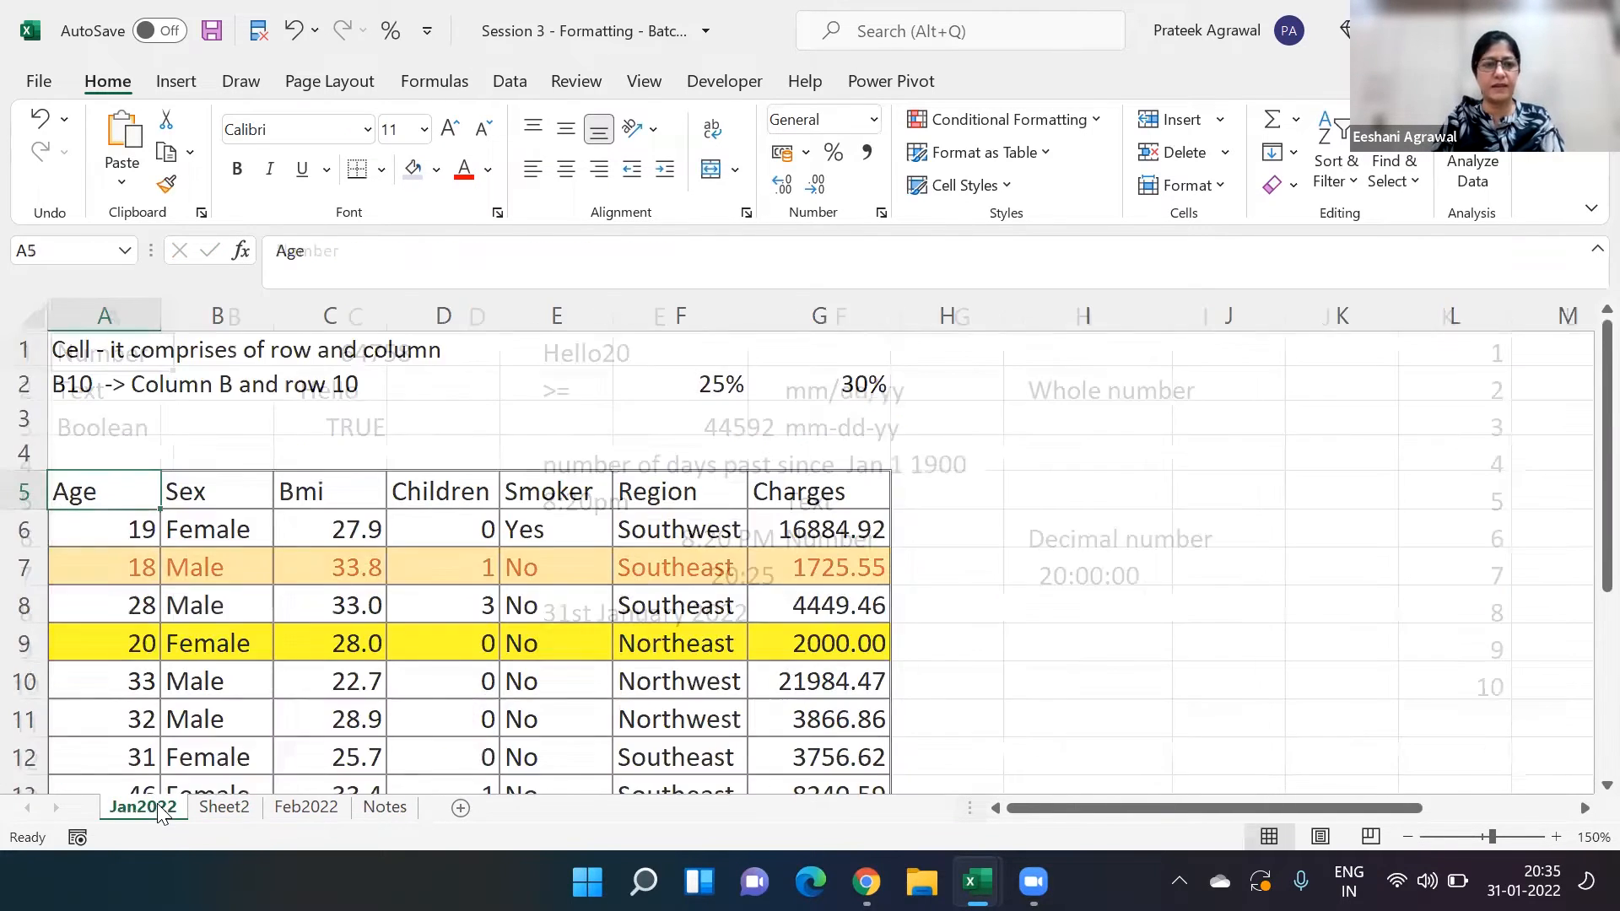
{"action": "key", "text": "ctrl+shift+Right"}
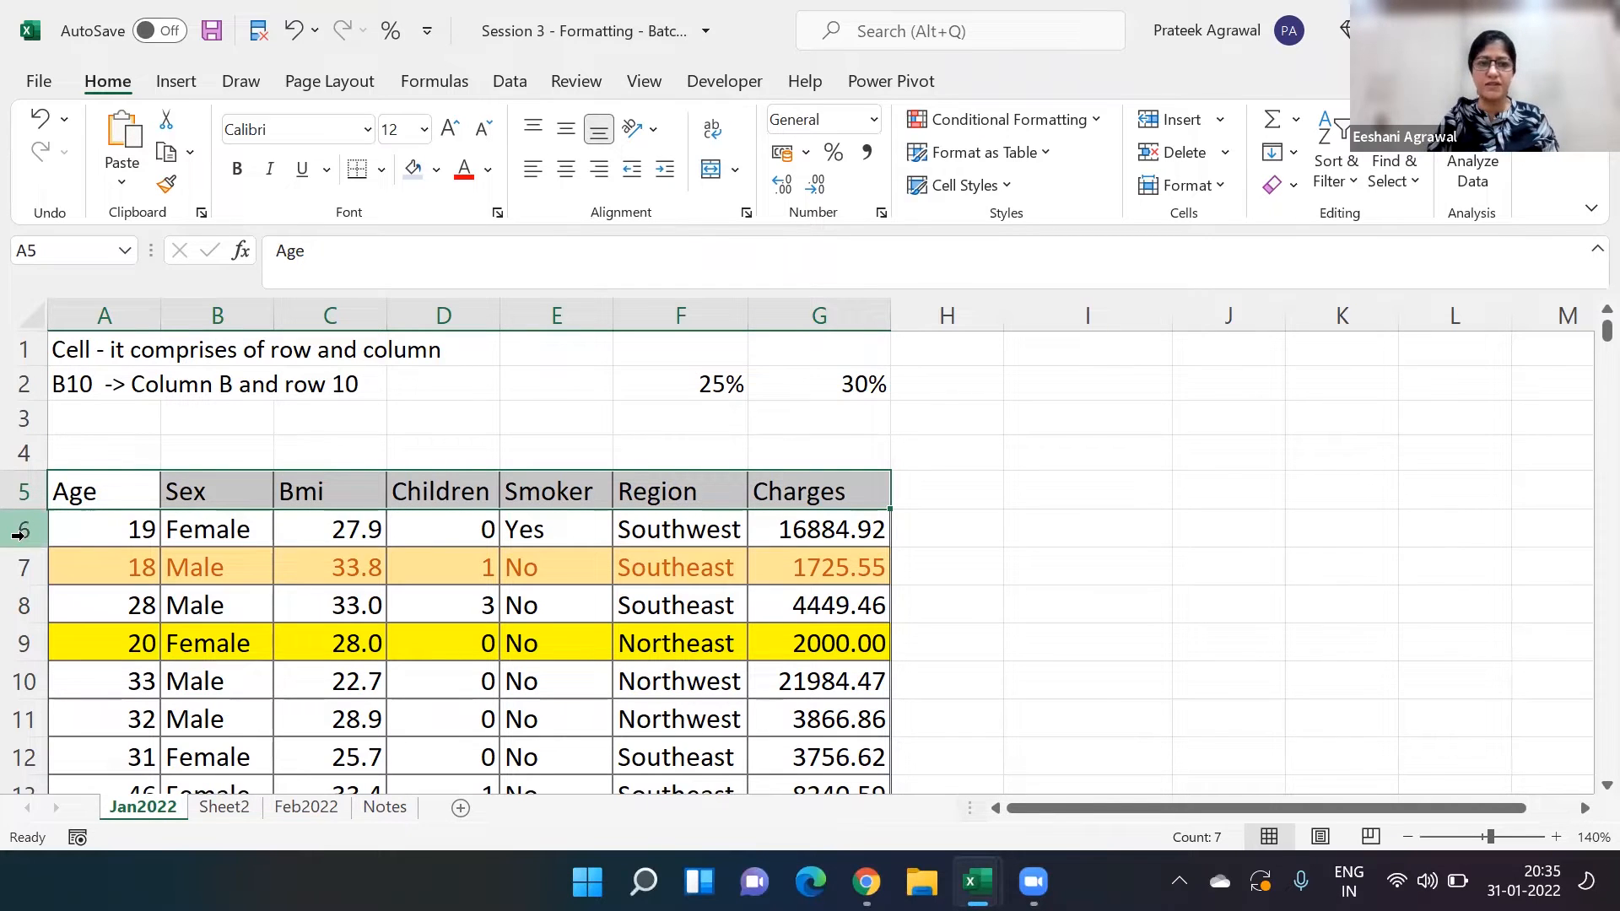
- Set the height of row 6 on the Jan2022 sheet to 30
{"action": "right_click", "coordinate": [18, 532]}
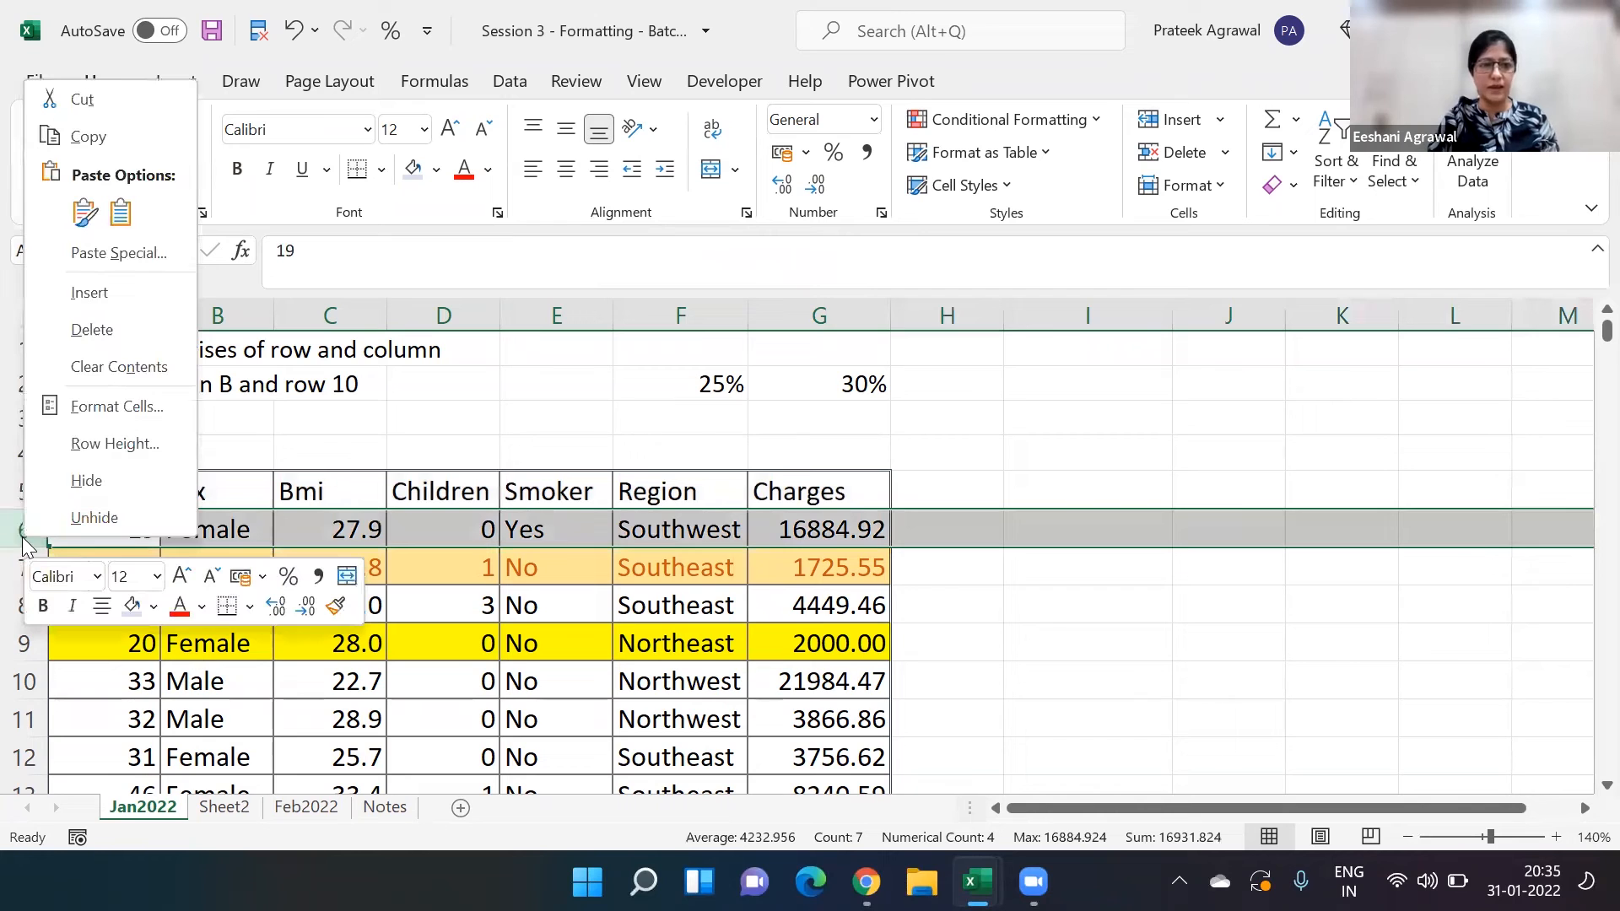
{"action": "left_click", "coordinate": [74, 443]}
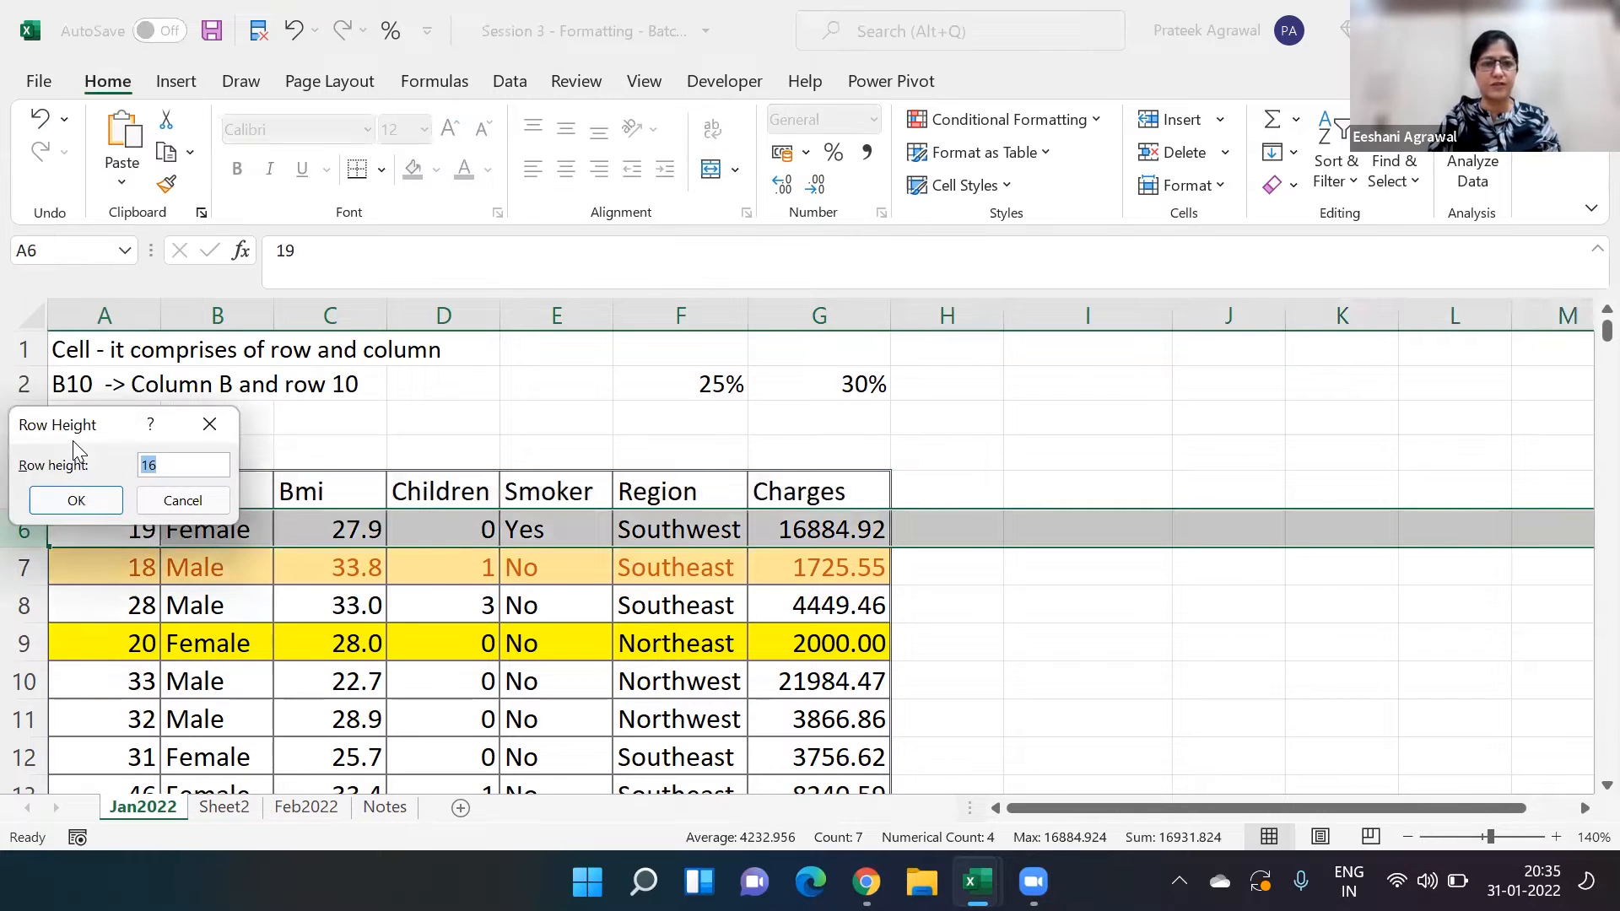
{"action": "type", "text": "30"}
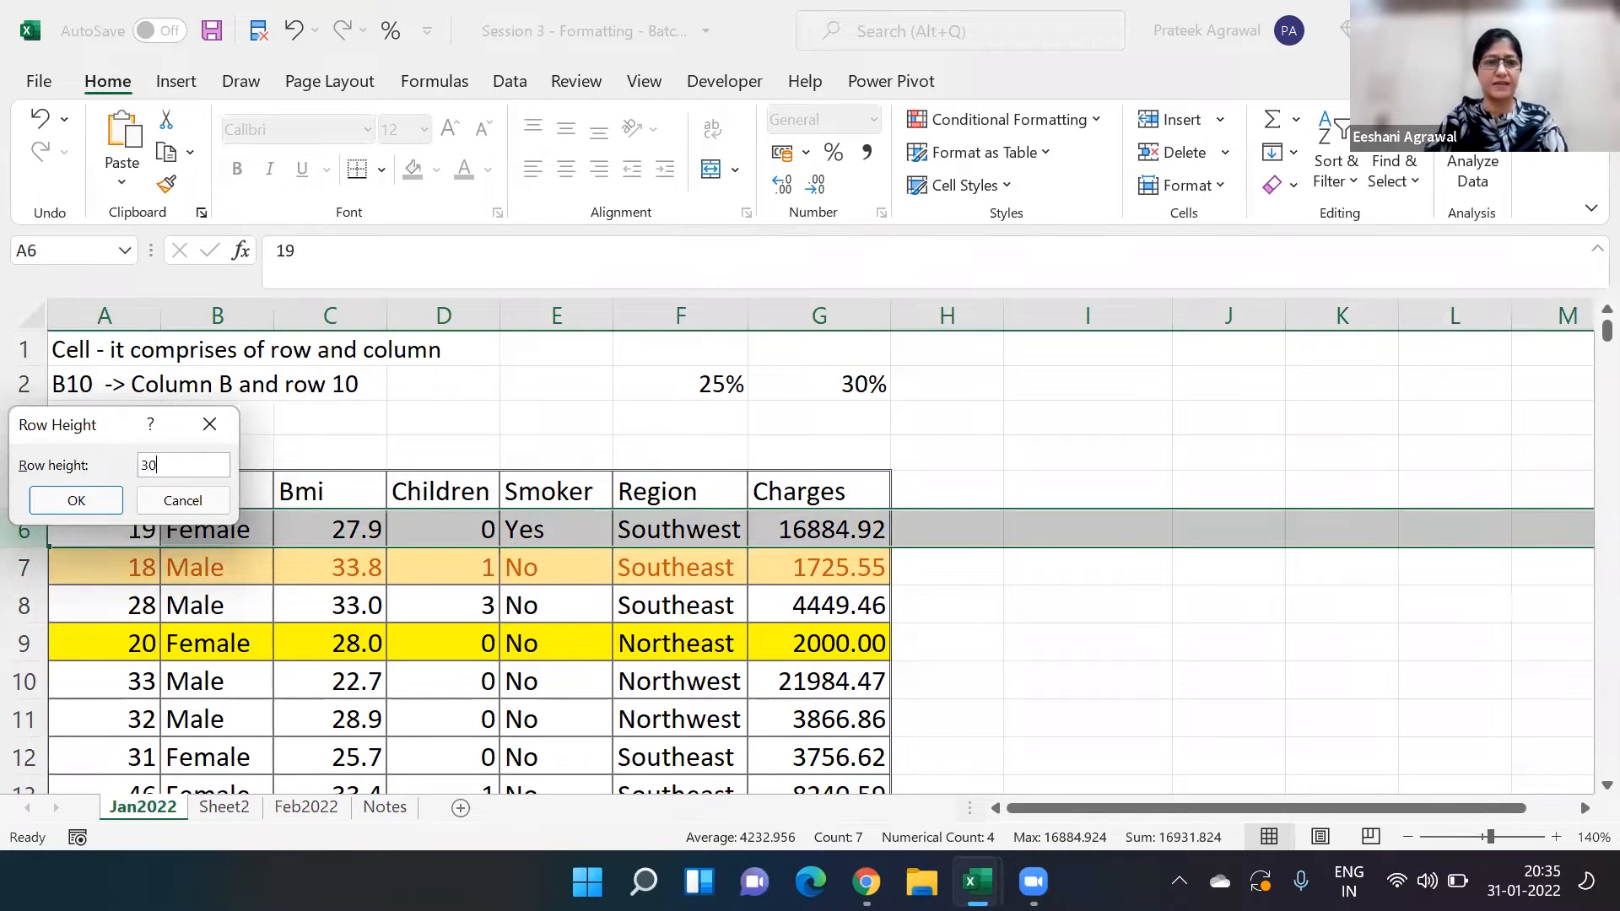
{"action": "key", "text": "Return"}
- Select row 6 of the table from Age to Charges, middle-align it, try left alignment, and centre it horizontally
{"action": "left_click", "coordinate": [142, 562]}
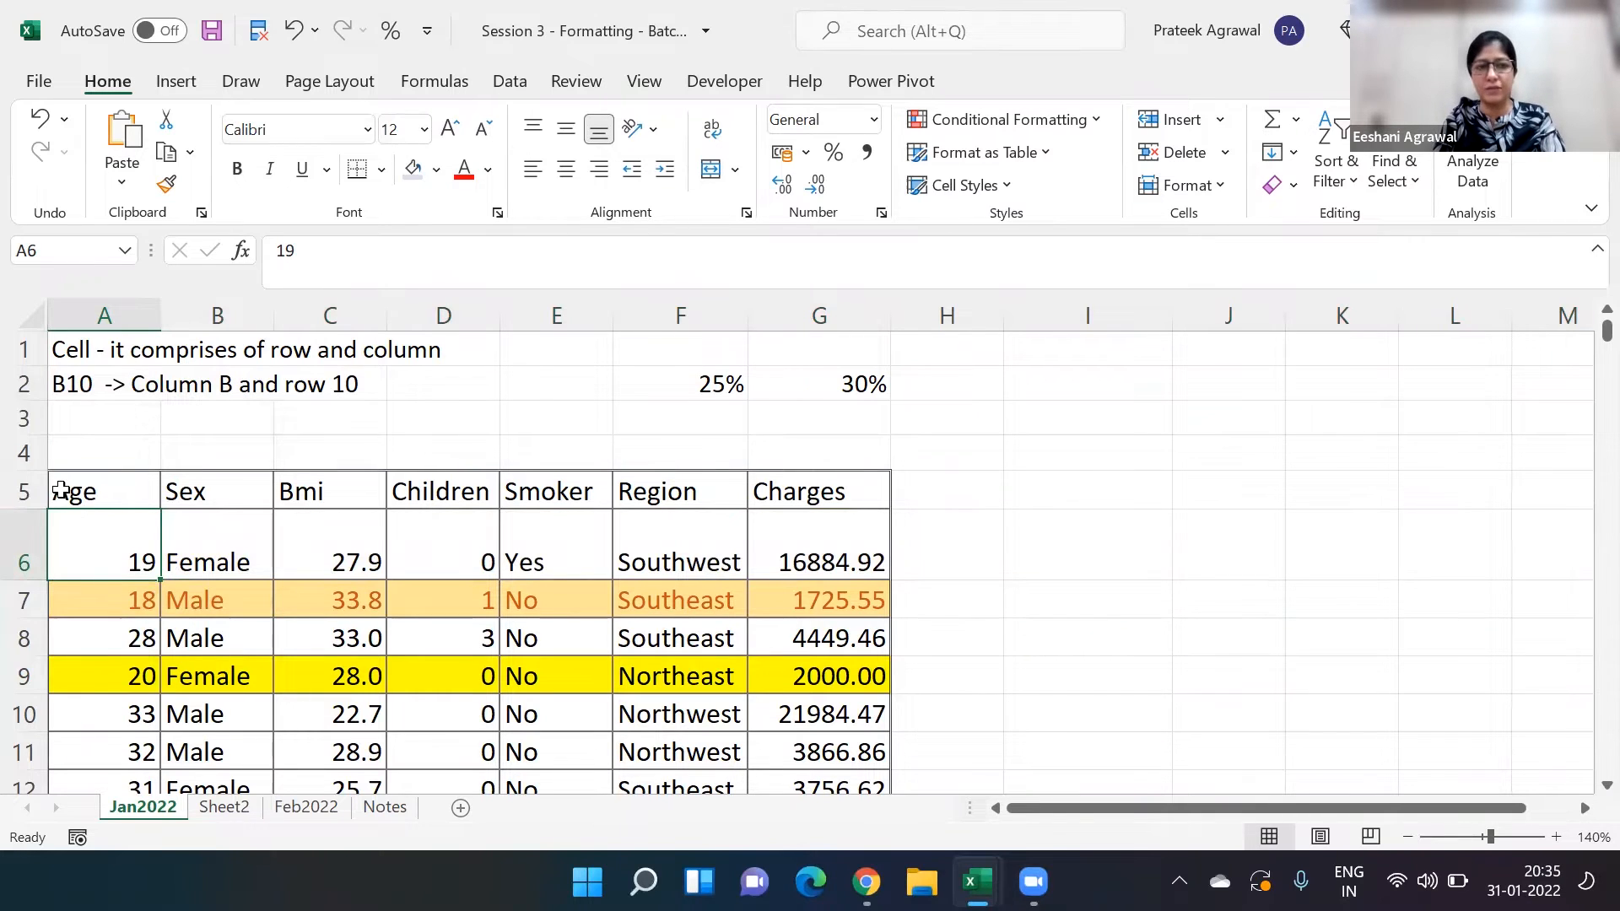
{"action": "key", "text": "ctrl+shift+Right"}
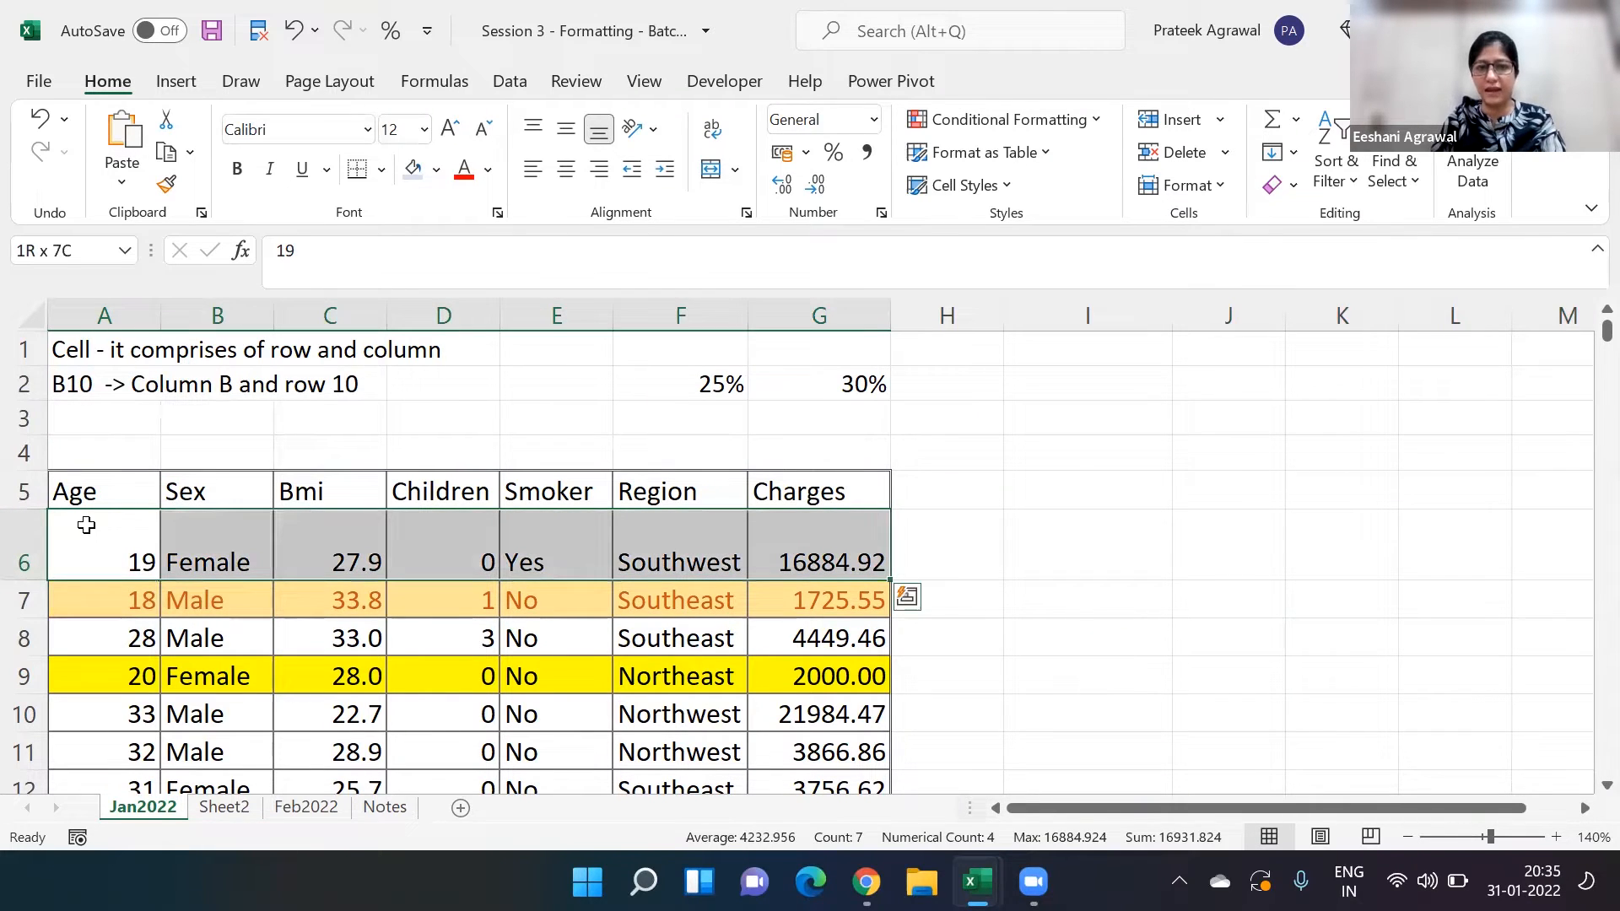
{"action": "left_click", "coordinate": [565, 131]}
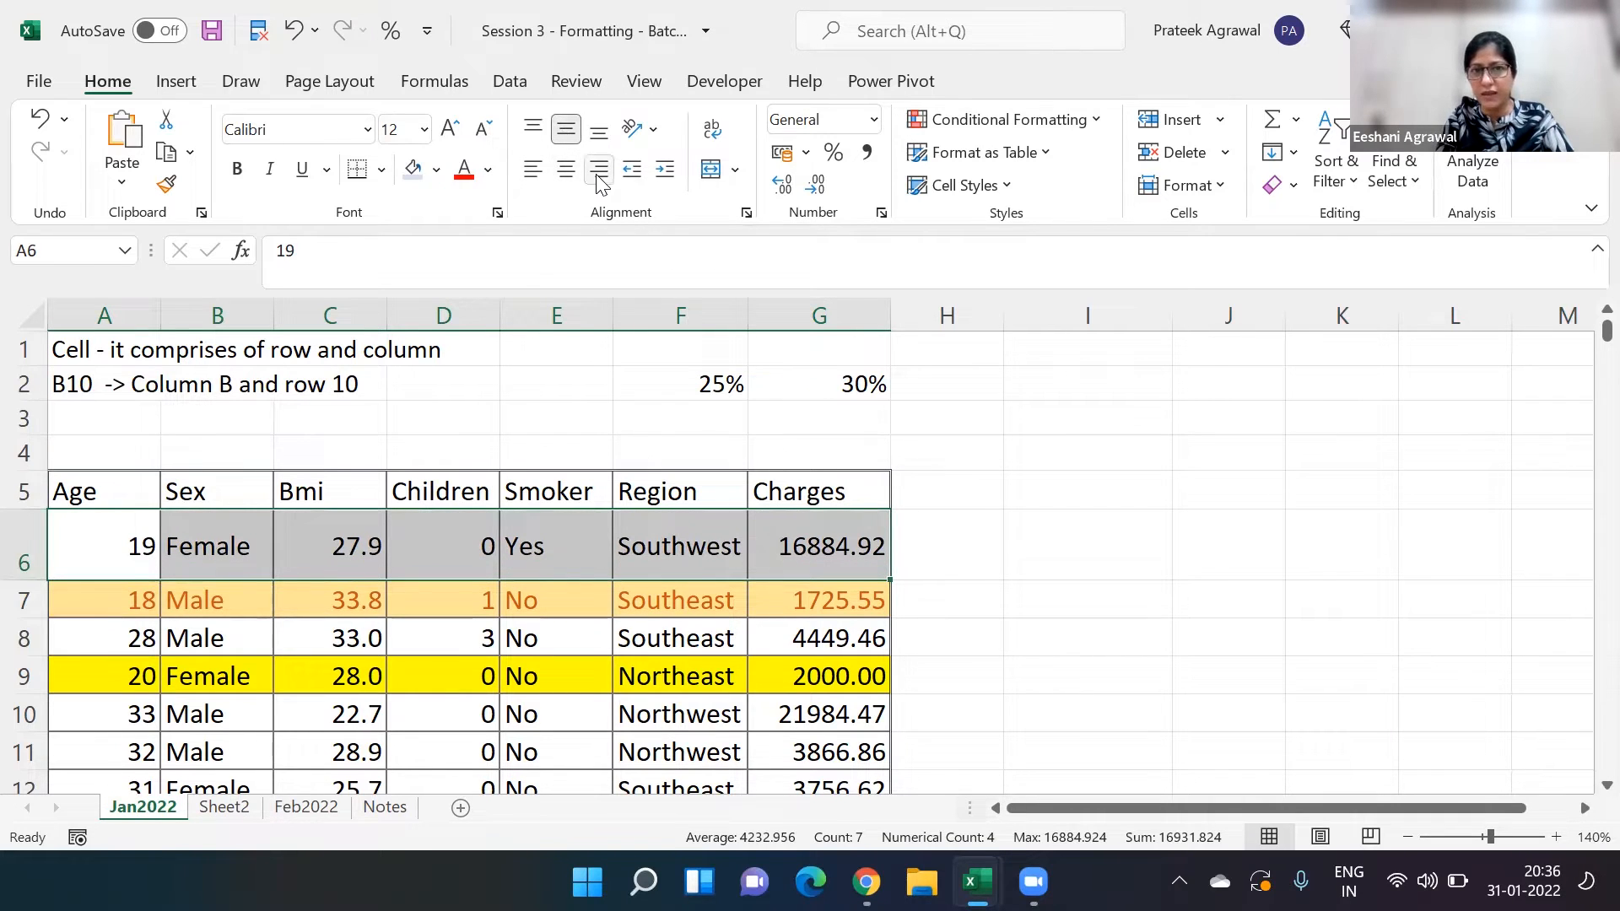
{"action": "left_click", "coordinate": [532, 173]}
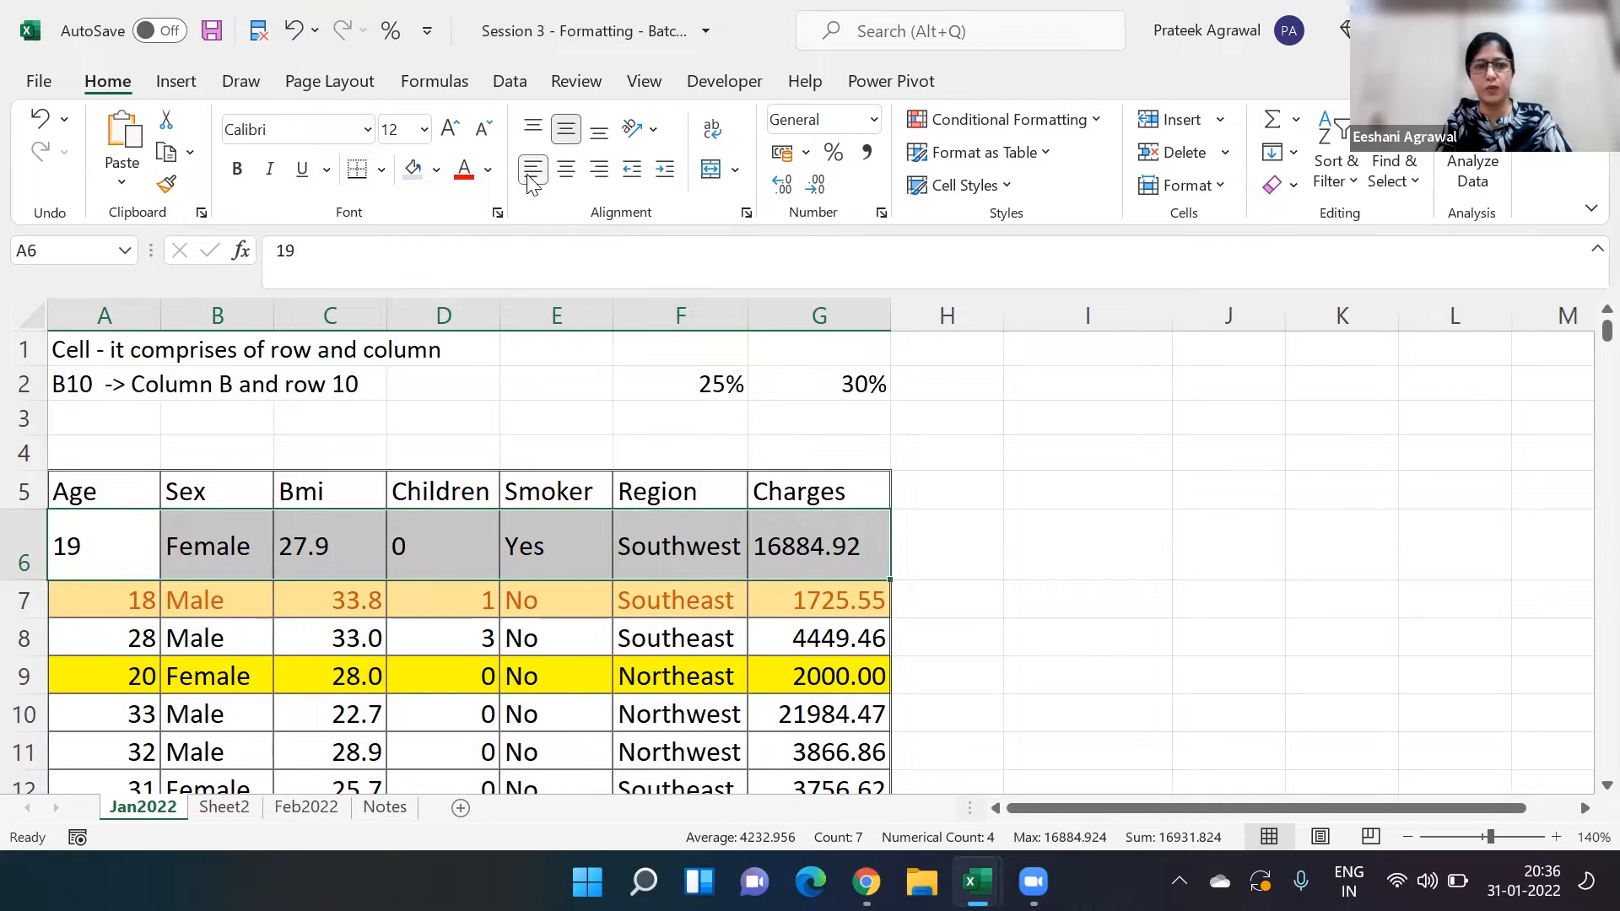
{"action": "left_click", "coordinate": [574, 179]}
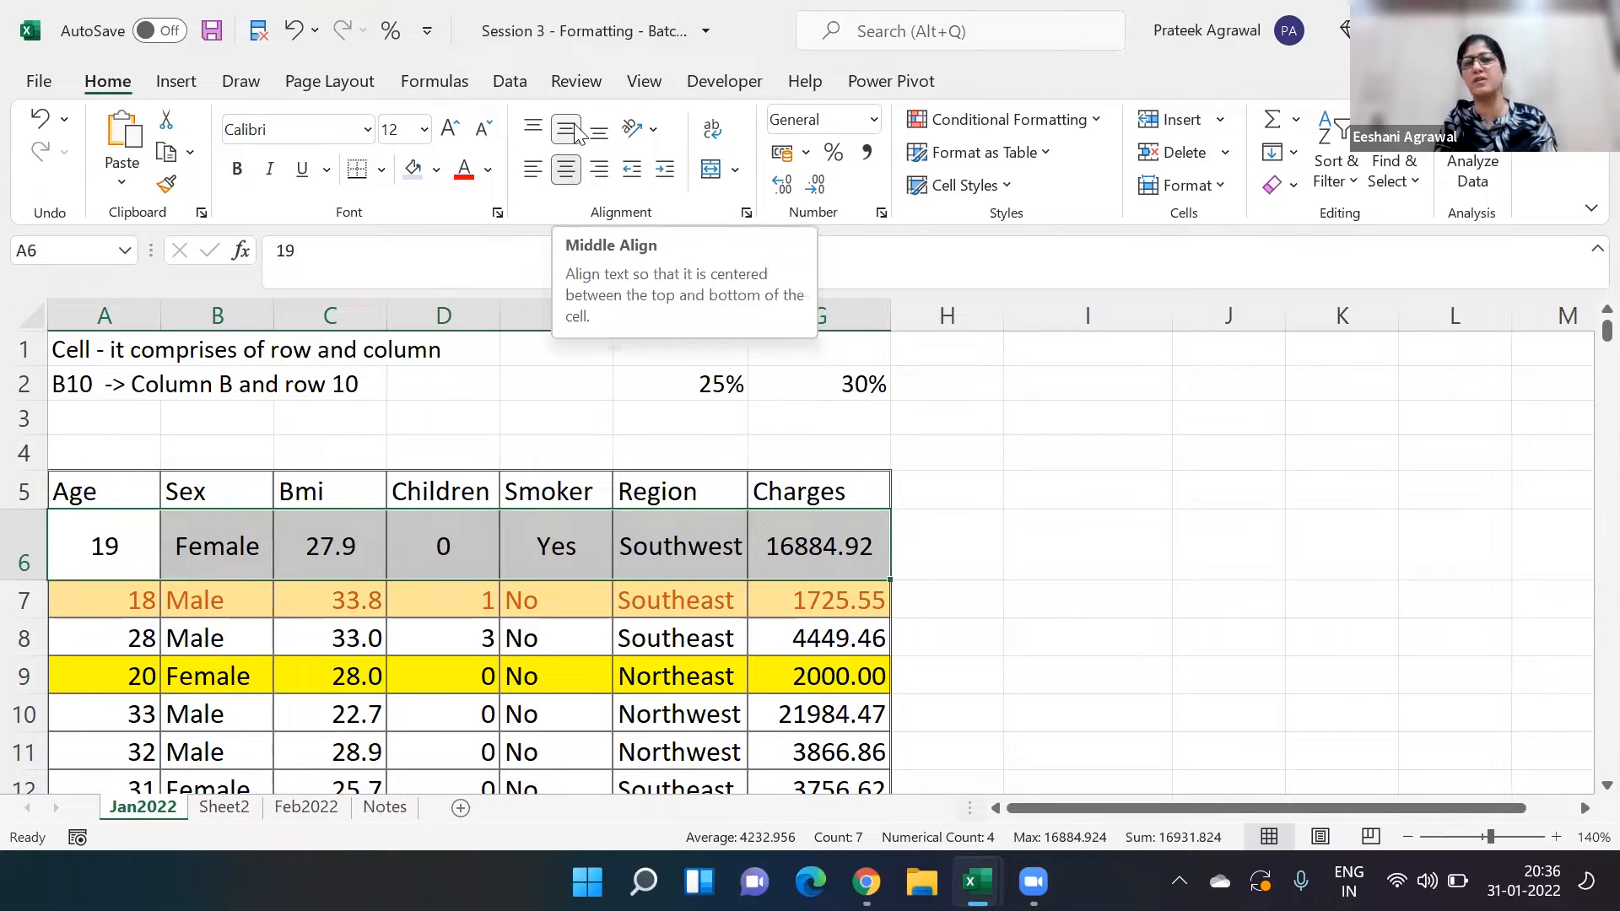
- Select the whole table from the Age header and align all its cells to the middle and centre
{"action": "left_click", "coordinate": [102, 479]}
{"action": "key", "text": "ctrl+shift+Right"}
{"action": "key", "text": "ctrl+shift+Down"}
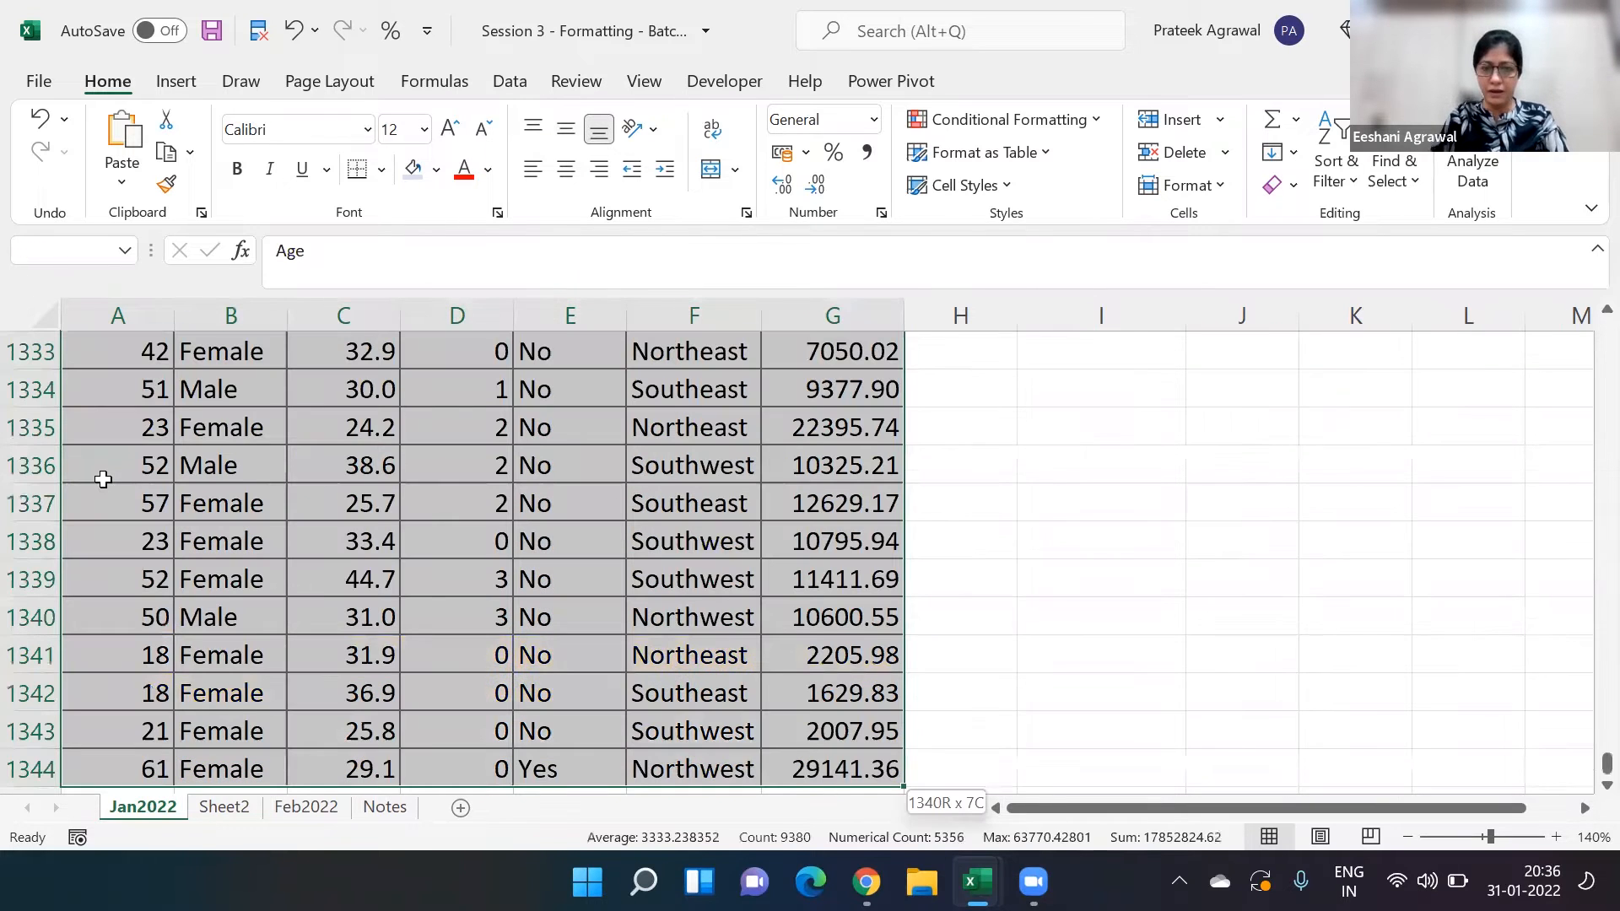
{"action": "left_click", "coordinate": [566, 129]}
{"action": "left_click", "coordinate": [566, 170]}
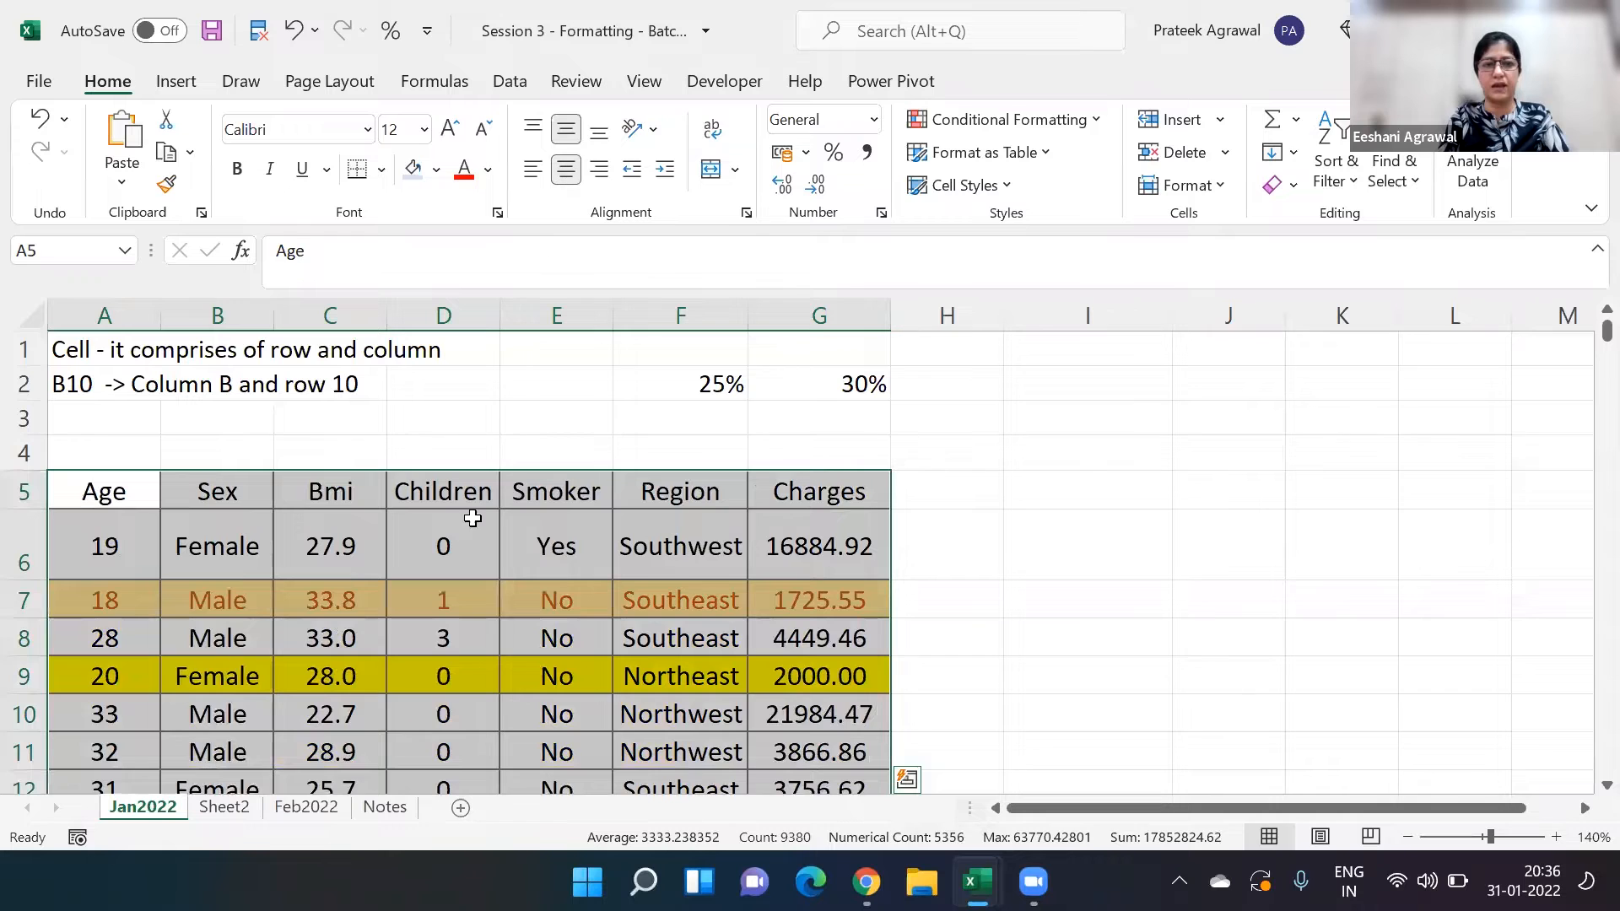
- Deselect the table and auto-fit the height of row 6 to its contents
{"action": "left_click", "coordinate": [463, 589]}
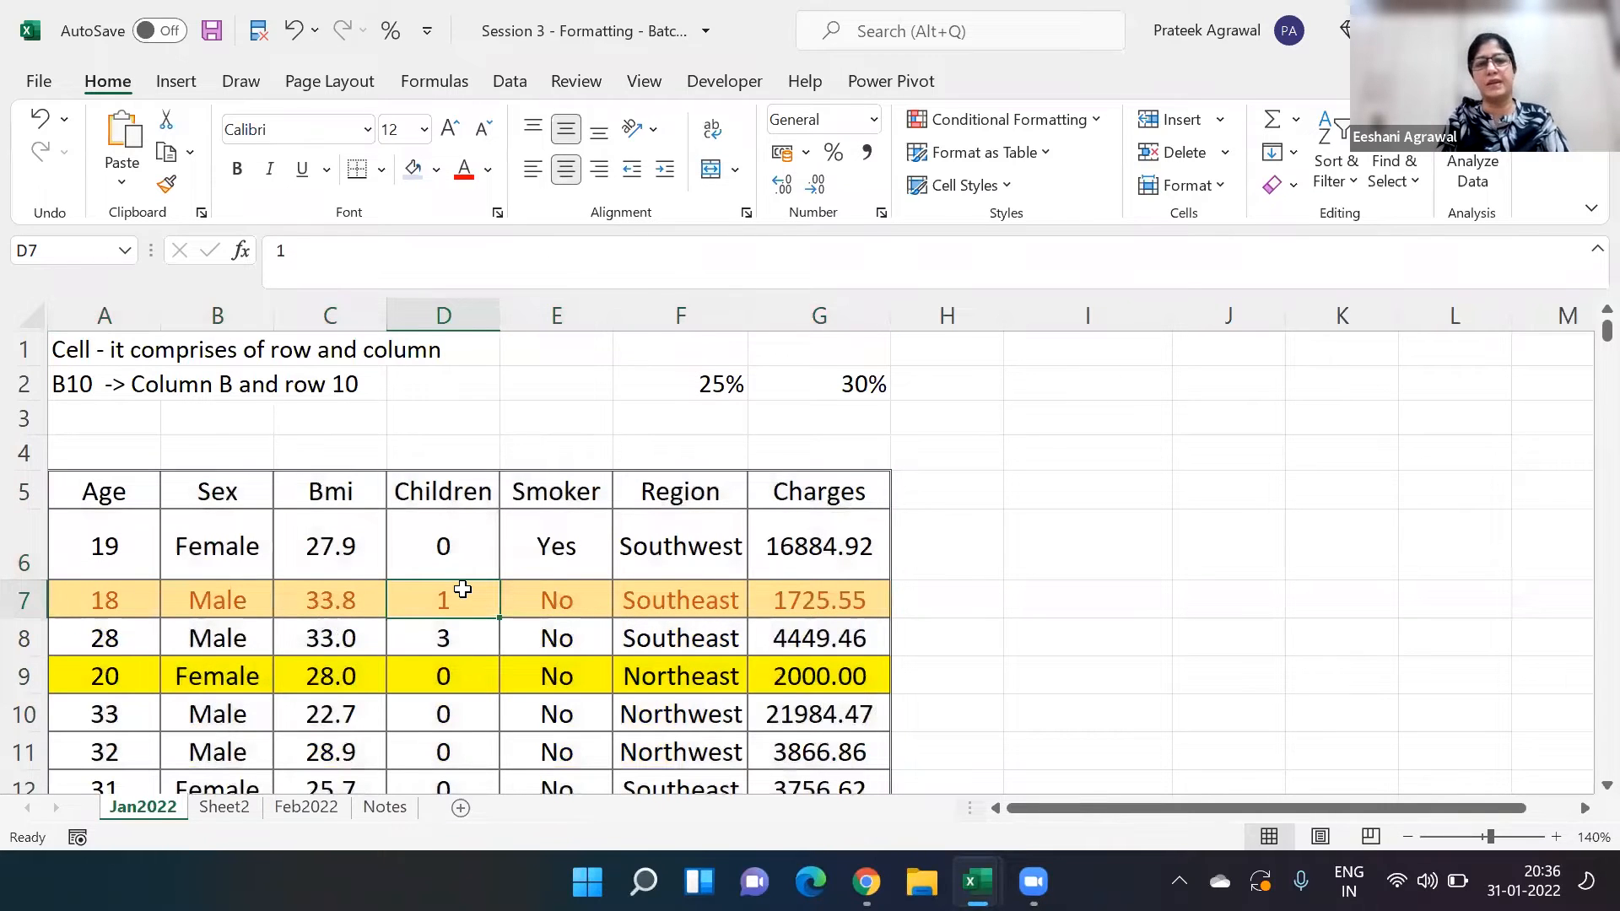
{"action": "left_click_drag", "start_coordinate": [23, 581], "coordinate": [23, 584]}
{"action": "double_click", "coordinate": [23, 584]}
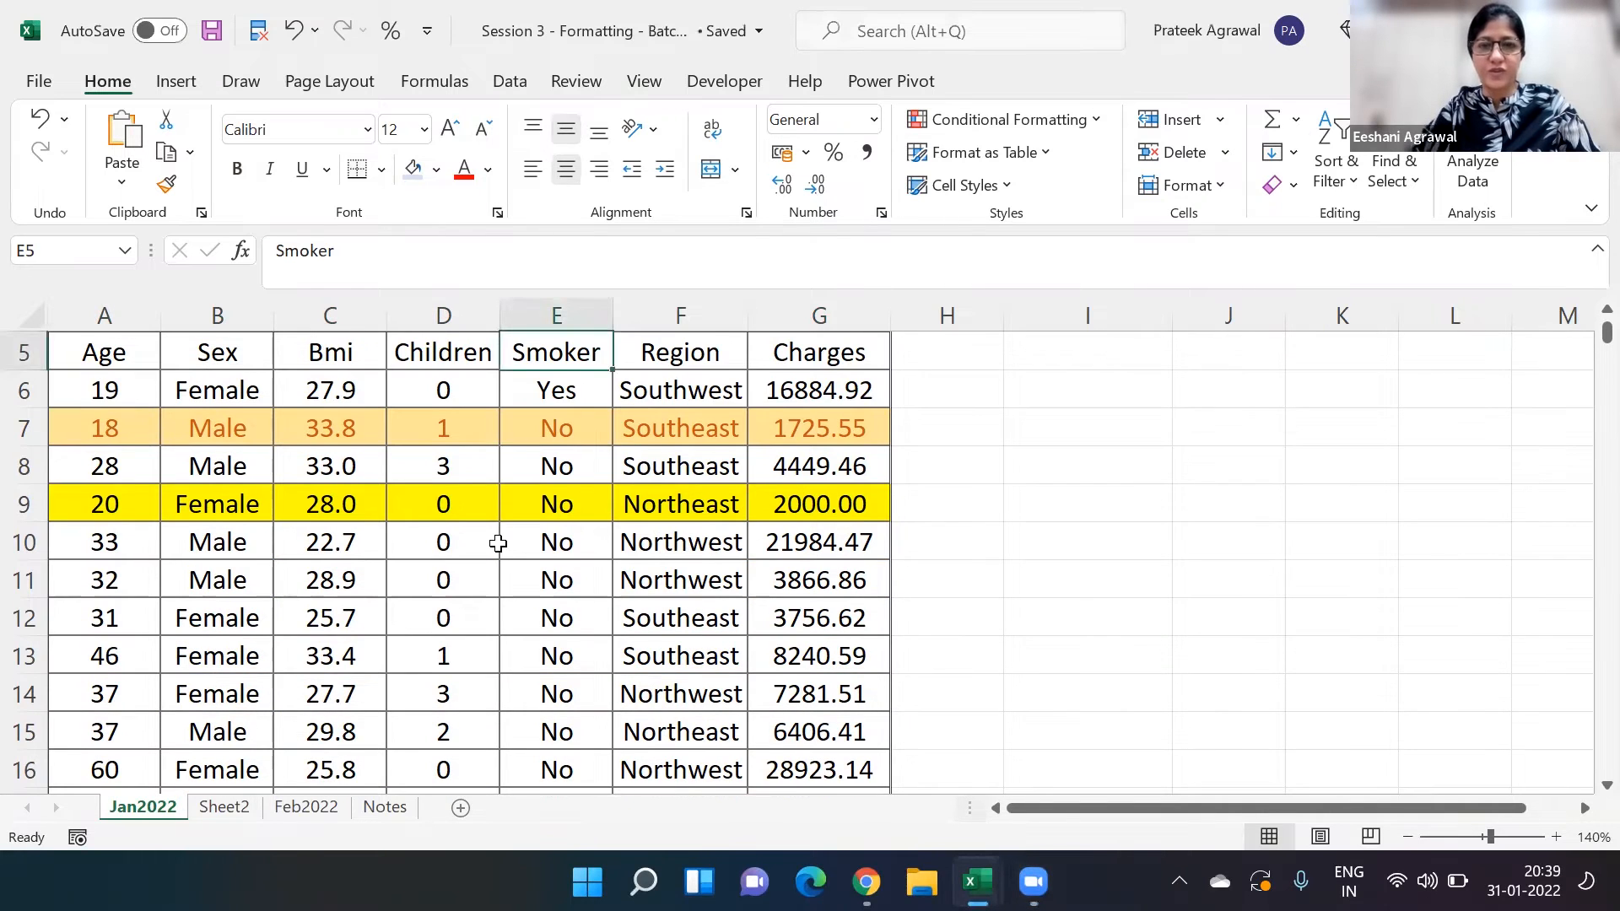
- Select the Charges values from G6 down to the end of the table and reduce them to no decimal places
{"action": "key", "text": "Up"}
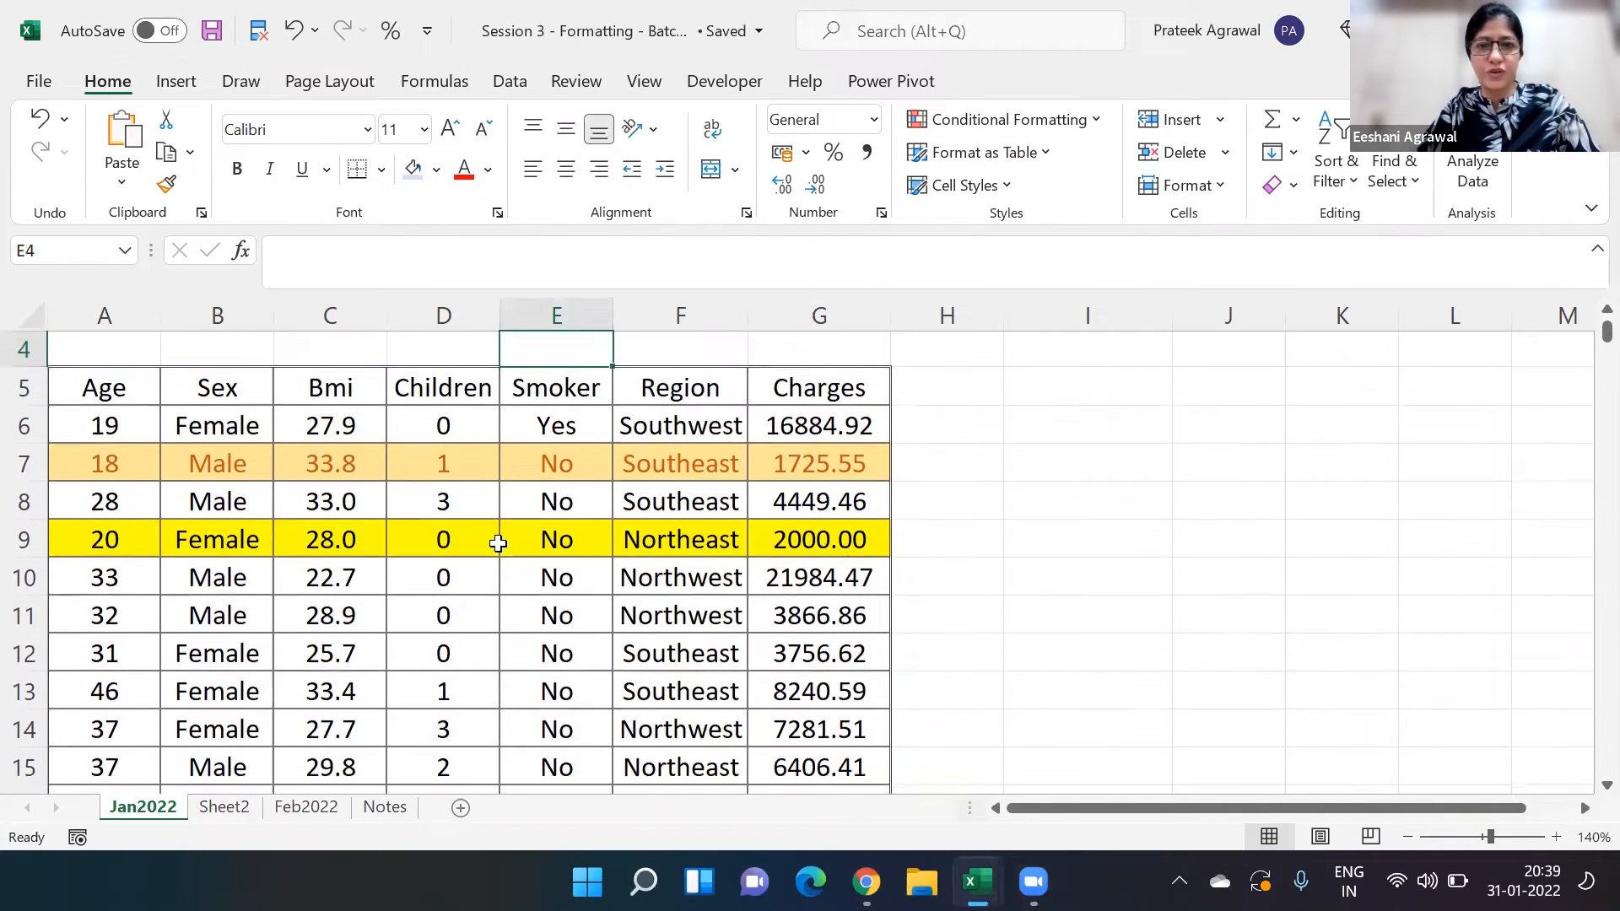
{"action": "key", "text": "Up"}
{"action": "key", "text": "Up"}
{"action": "key", "text": "Up"}
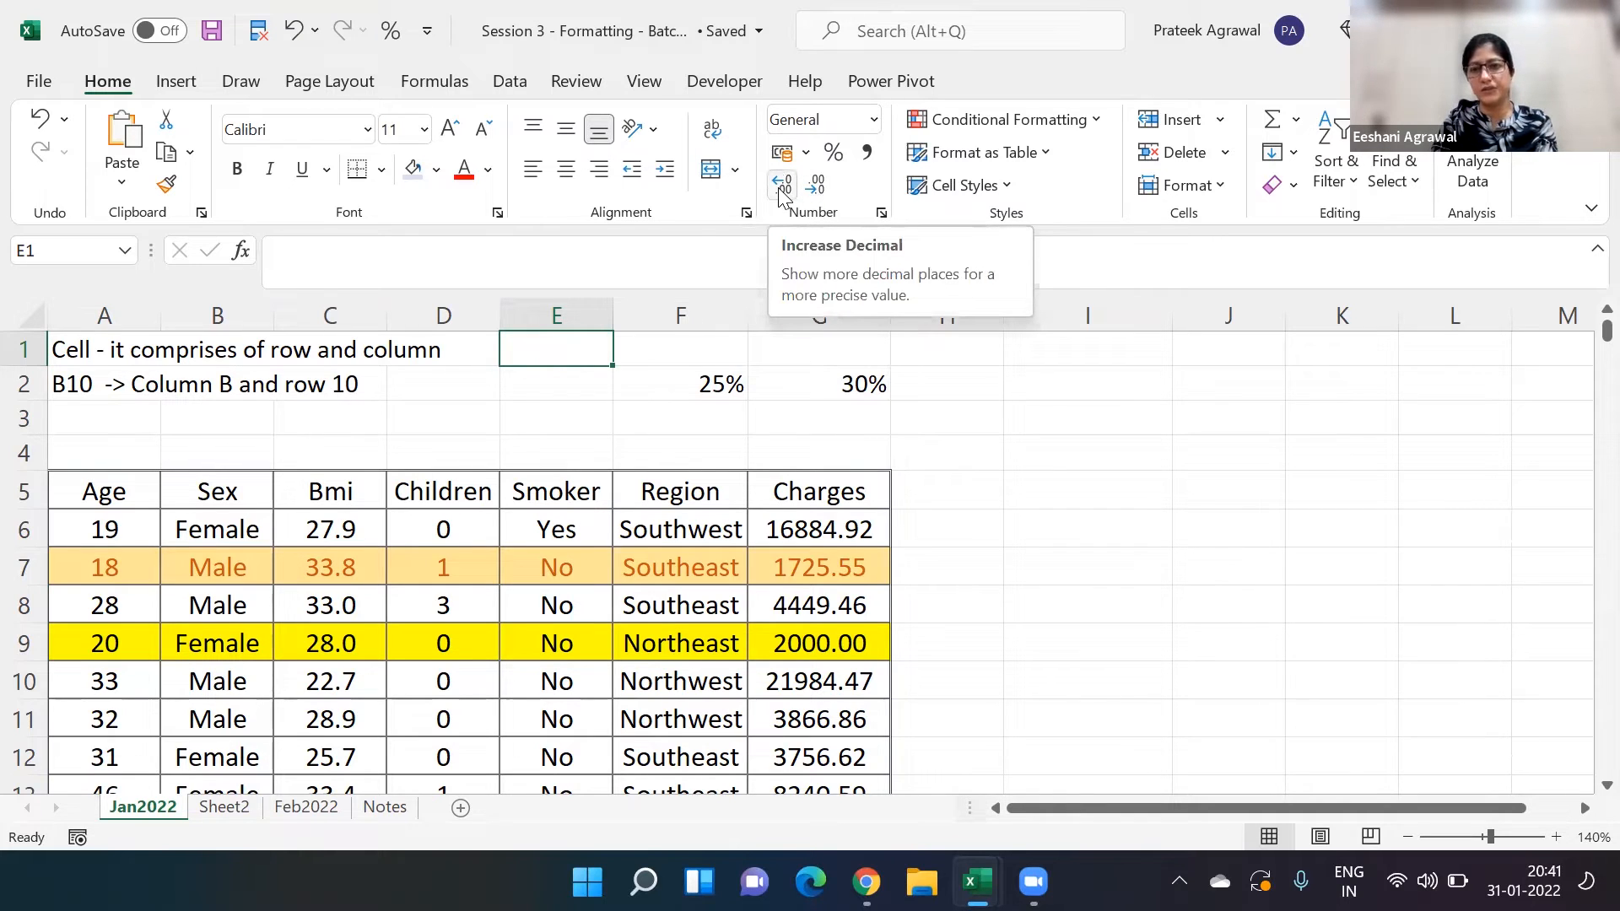
{"action": "left_click", "coordinate": [853, 529]}
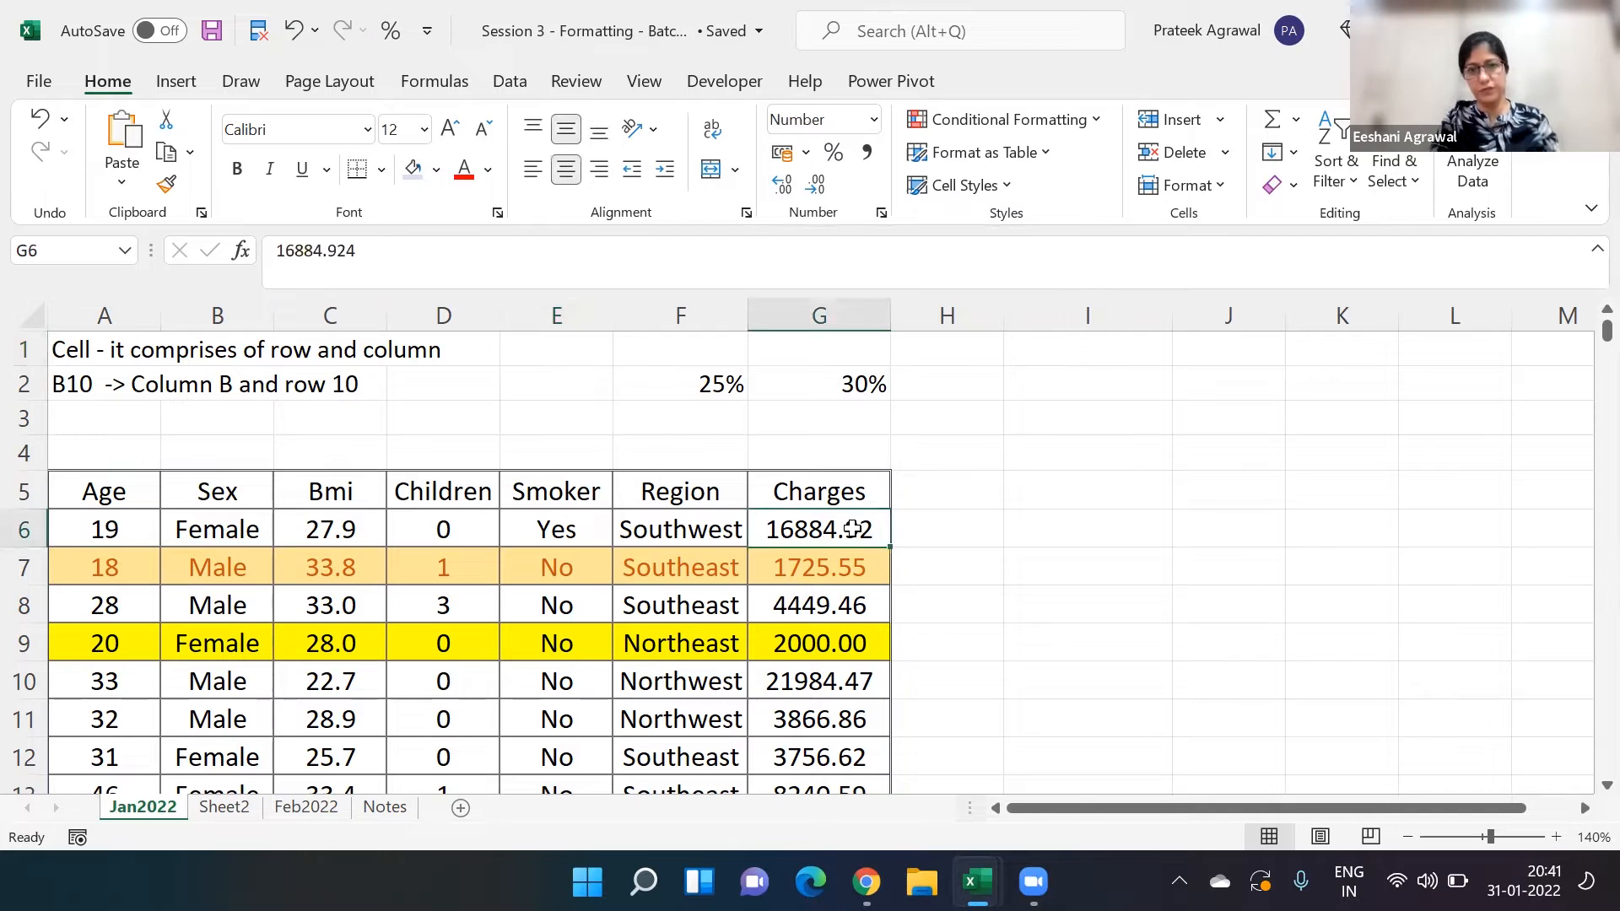
{"action": "key", "text": "ctrl+a"}
{"action": "key", "text": "ctrl+shift+Down"}
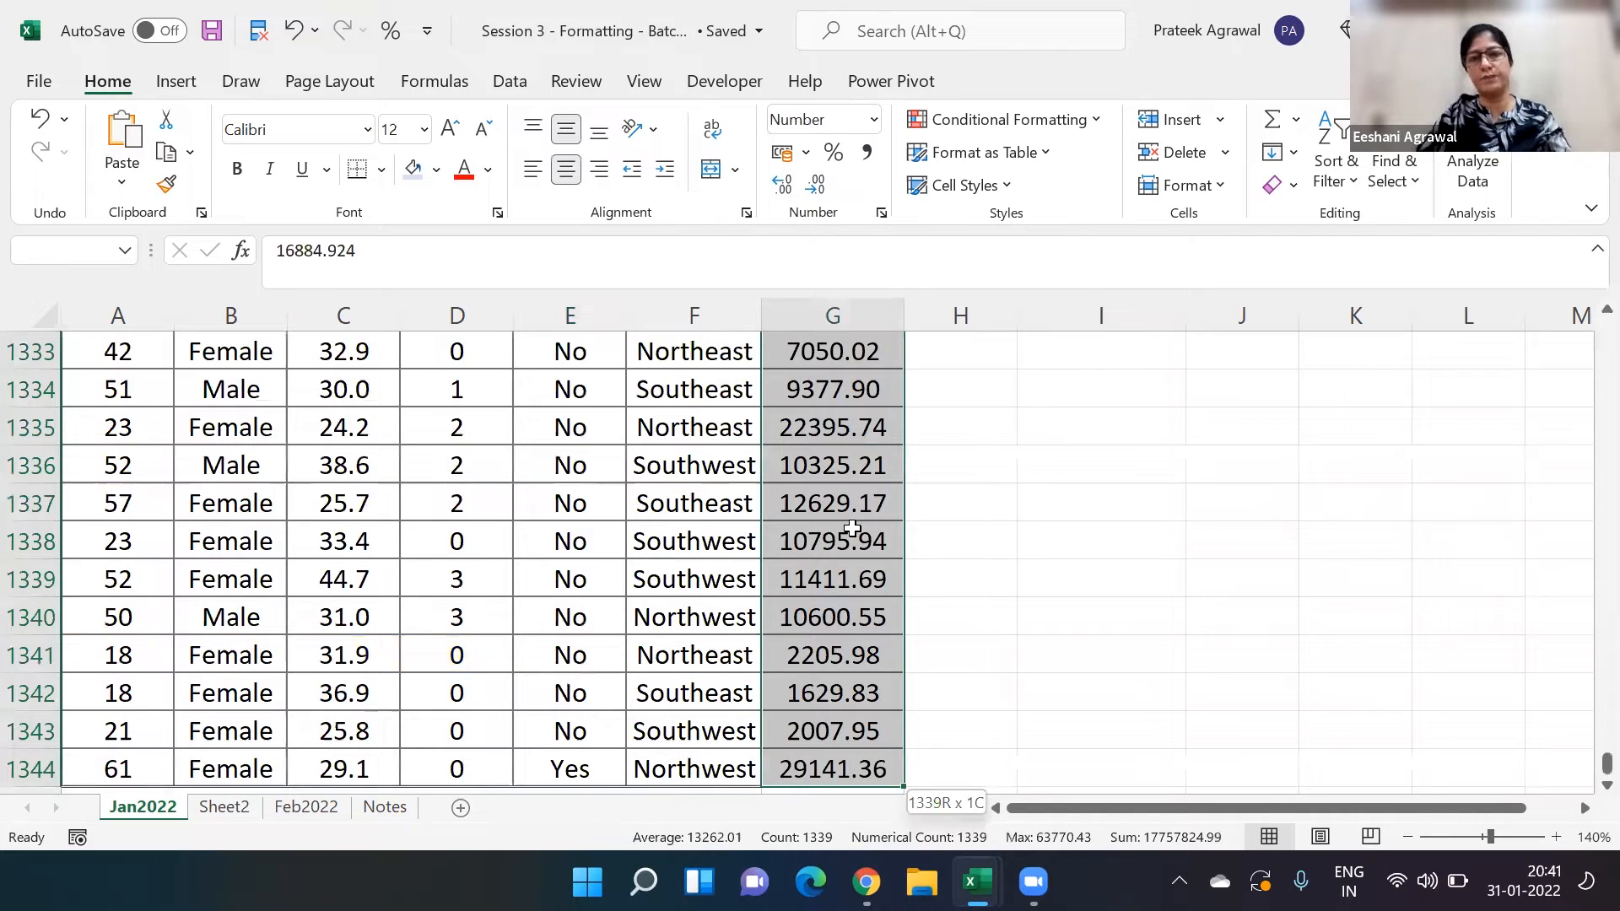
{"action": "left_click", "coordinate": [823, 193]}
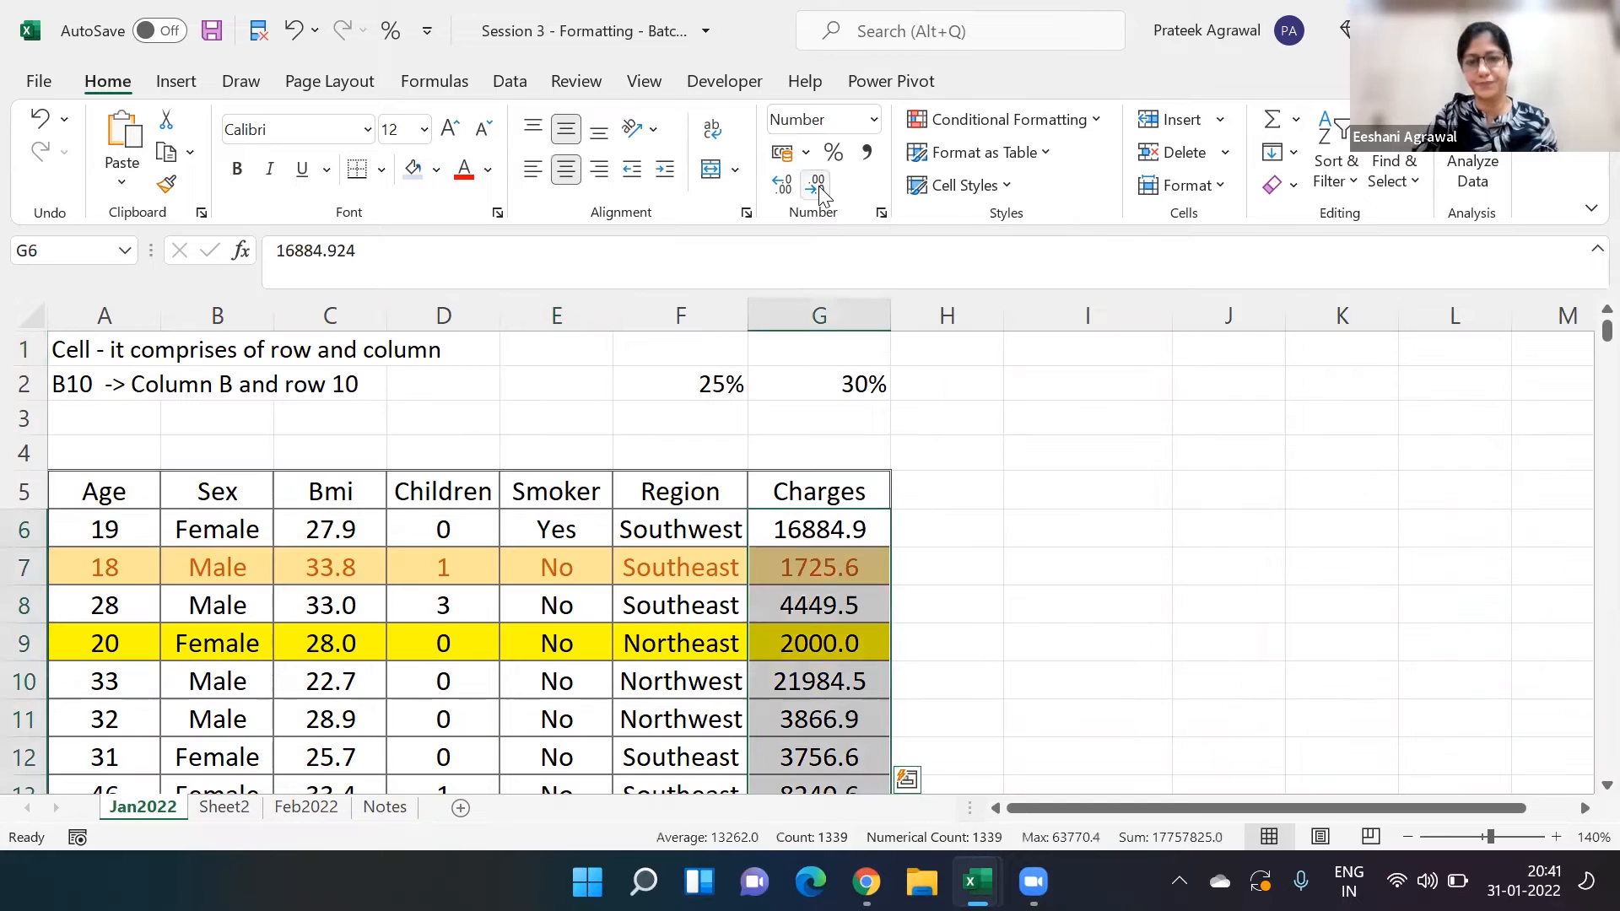
{"action": "left_click", "coordinate": [823, 192]}
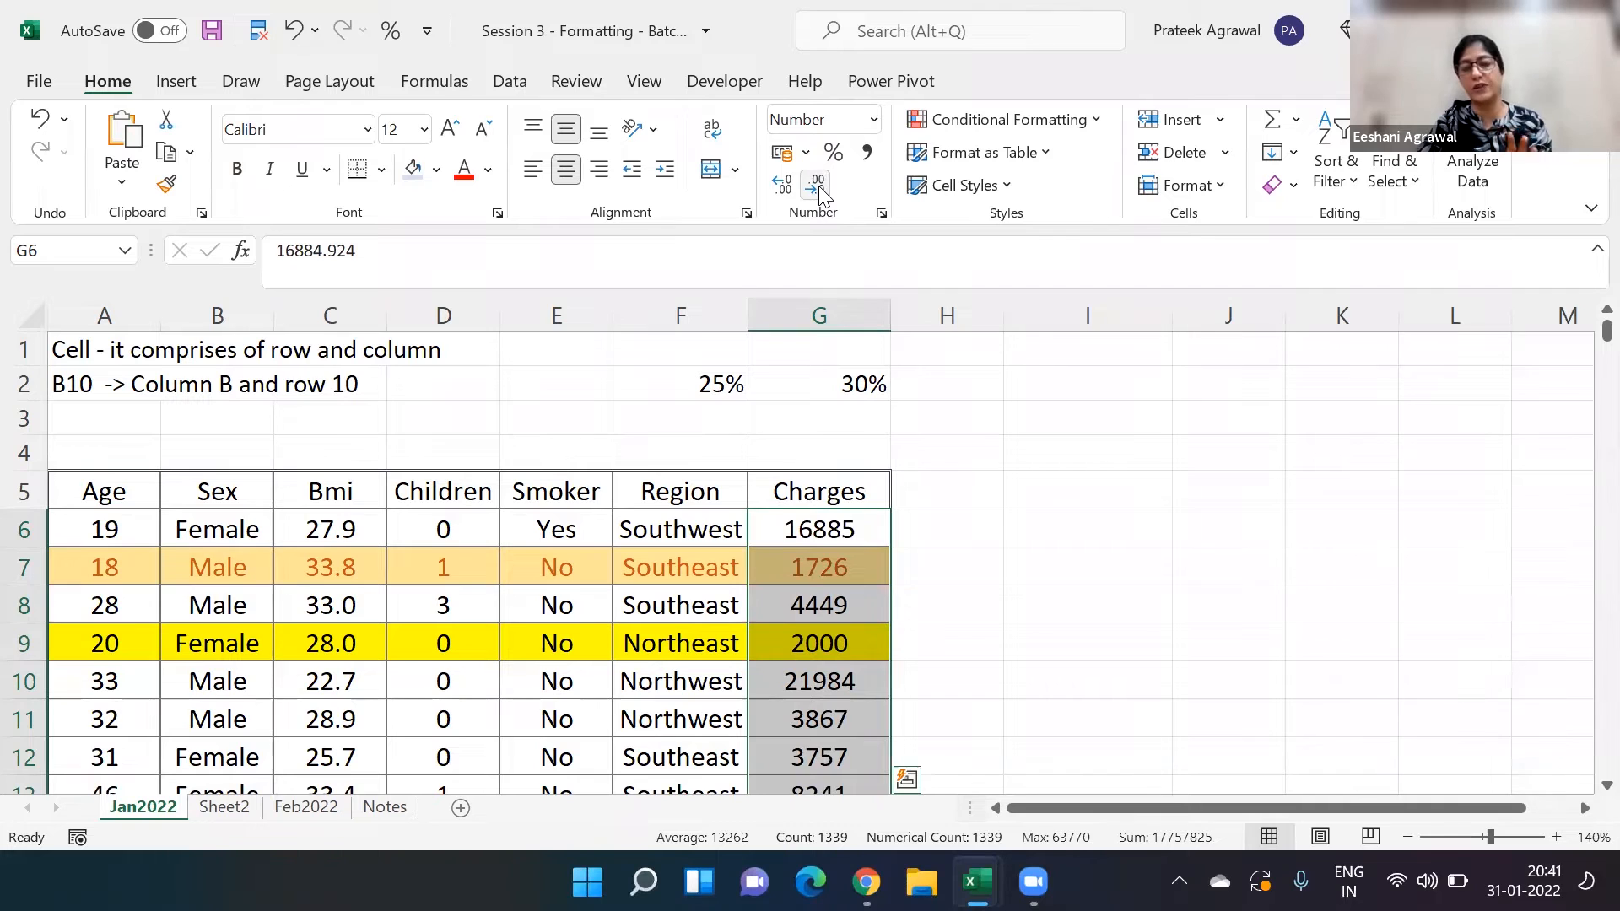
- Reselect the Charges values from G6 downward and increase them to two decimal places
{"action": "left_click", "coordinate": [807, 544]}
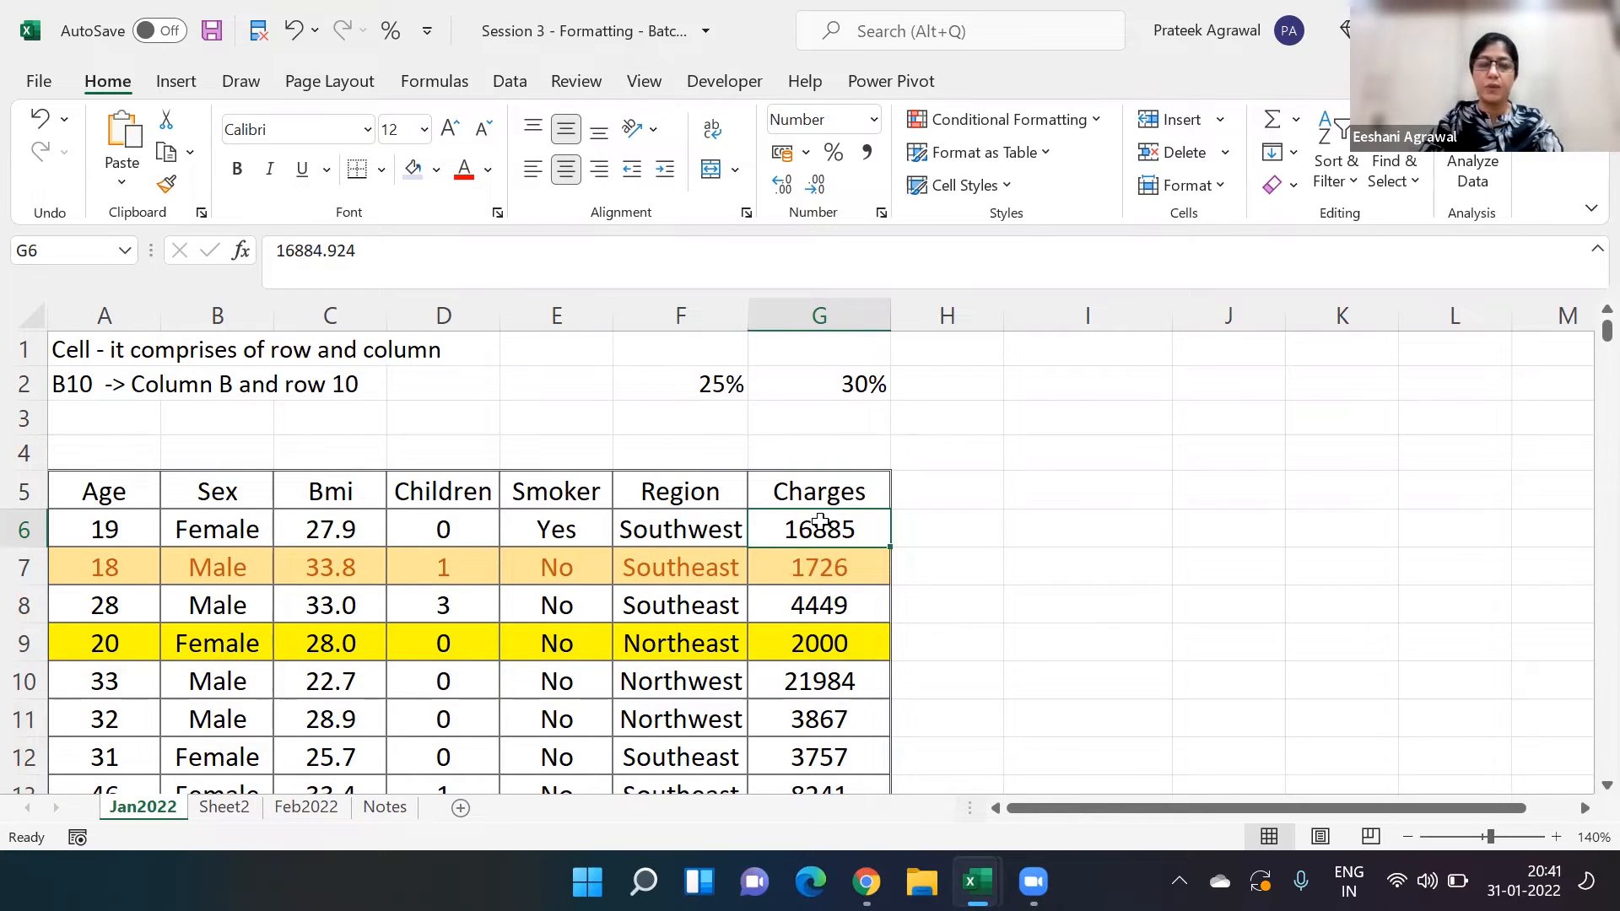
{"action": "key", "text": "ctrl+shift+Down"}
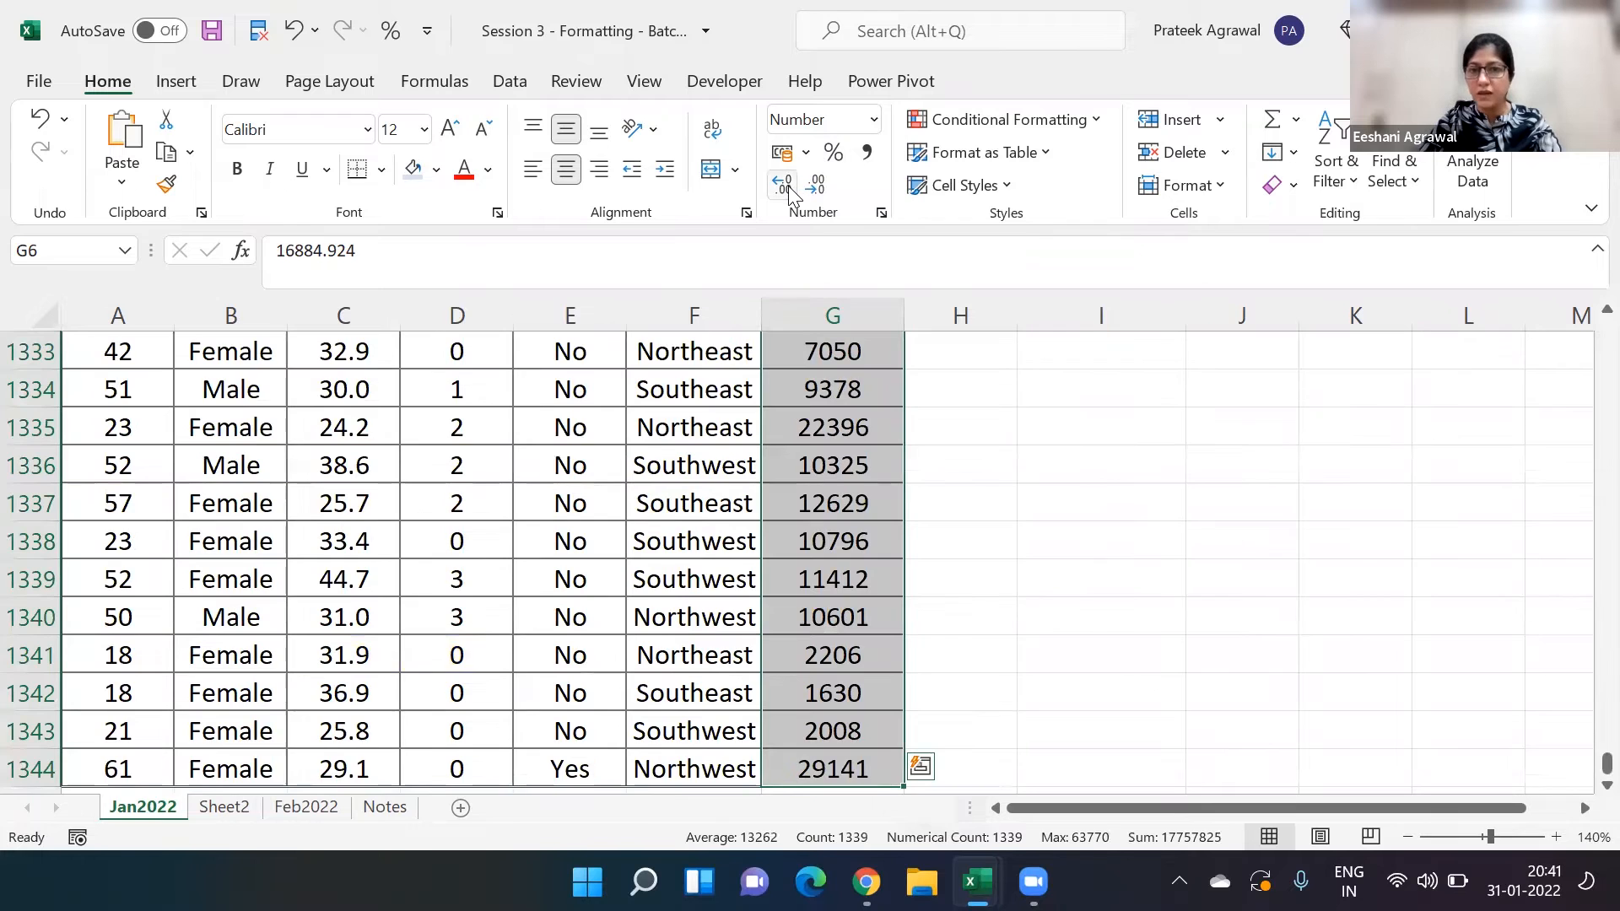
{"action": "left_click", "coordinate": [789, 186]}
{"action": "left_click", "coordinate": [788, 185]}
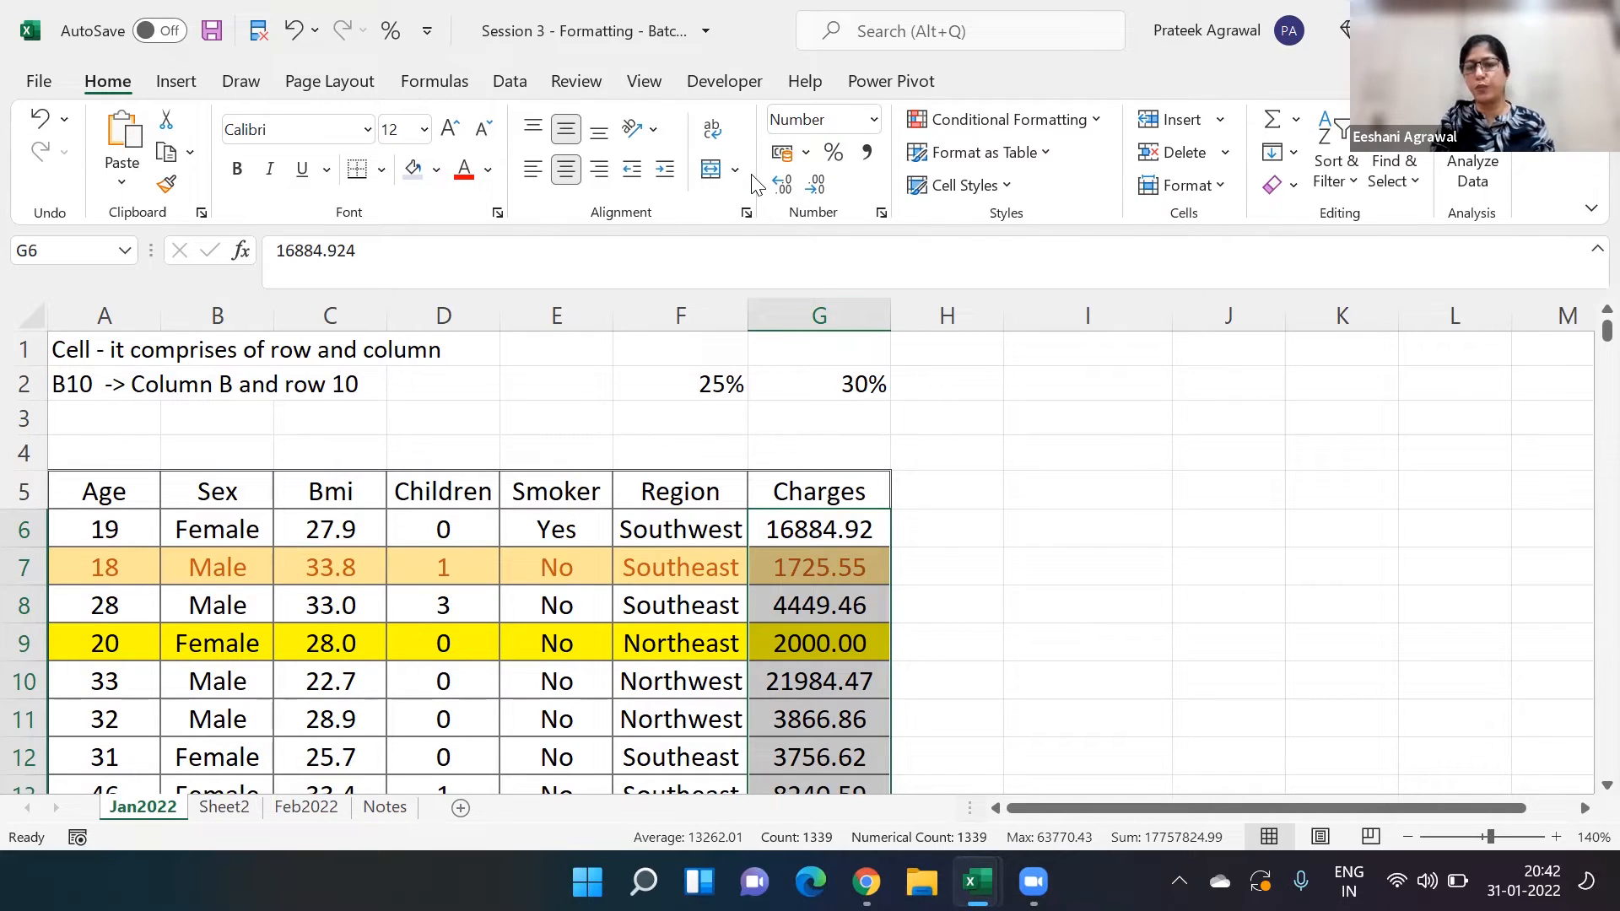
- Apply the $ English (United States) accounting format to the Charges values and auto-fit the width of column G
{"action": "left_click", "coordinate": [806, 153]}
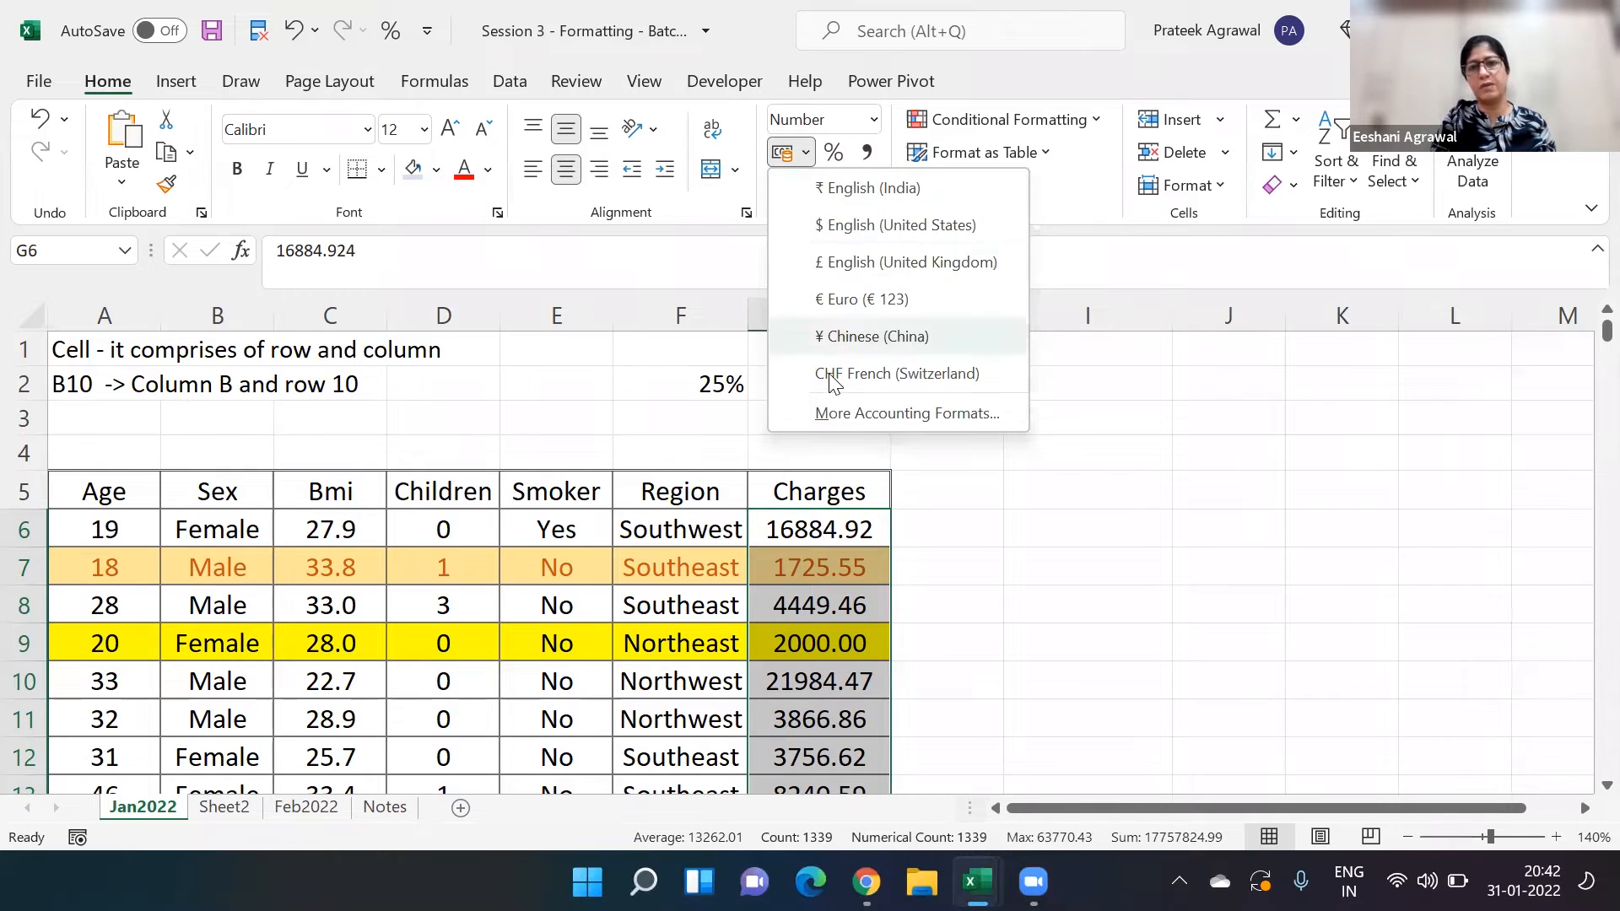
{"action": "left_click", "coordinate": [836, 228]}
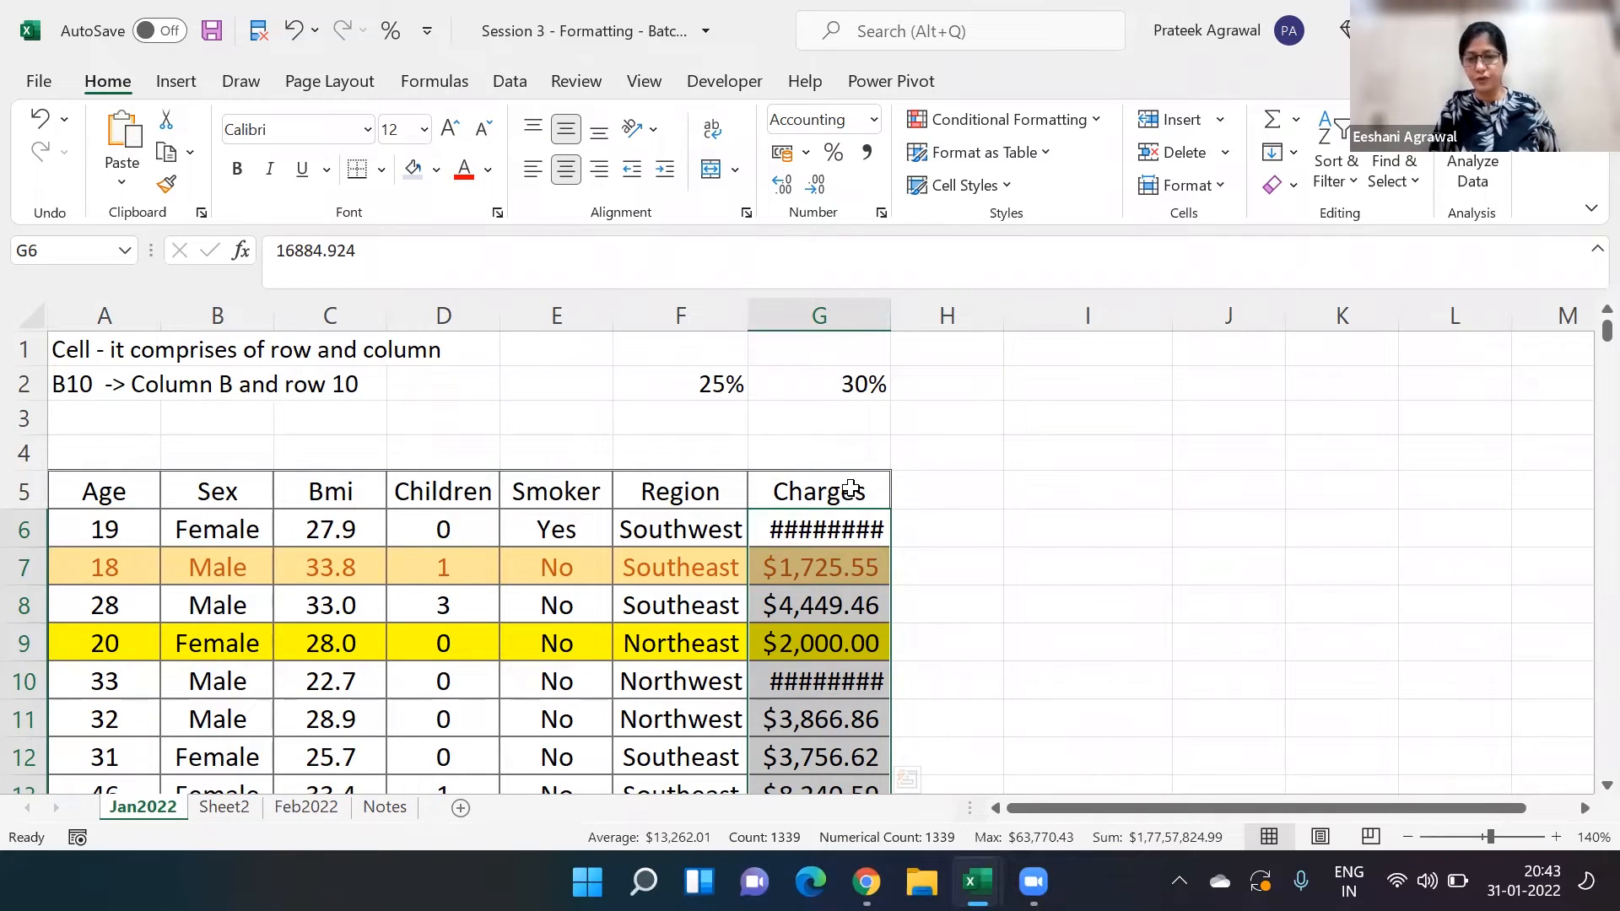
{"action": "double_click", "coordinate": [887, 320]}
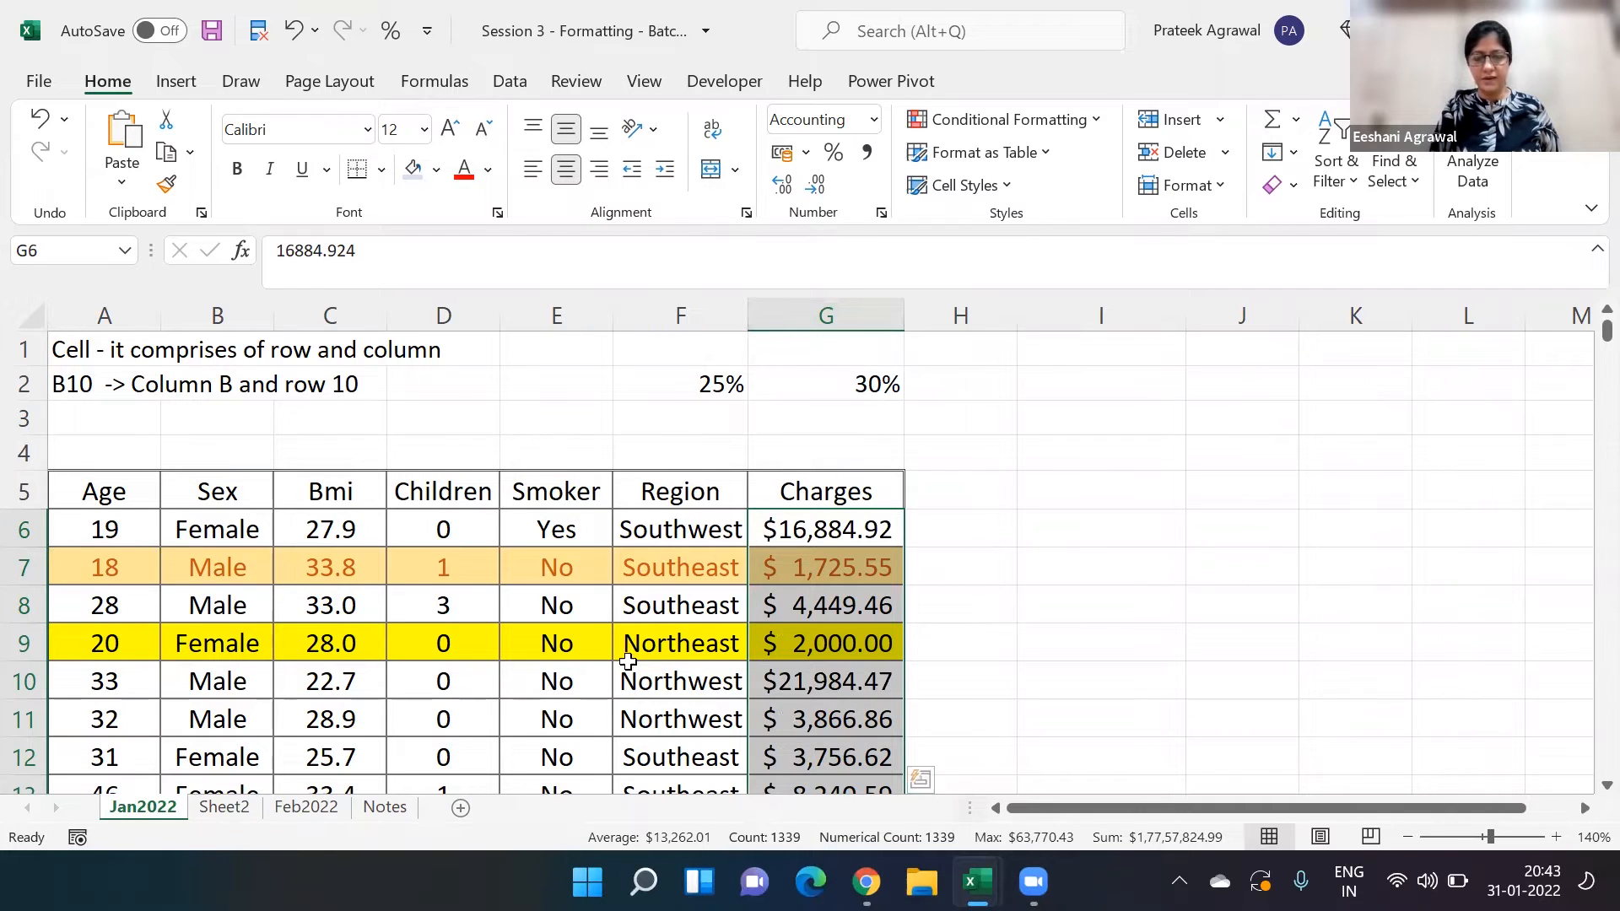
- Select the Bmi values from C6 downward, remove their decimal place, and add one decimal place back
{"action": "left_click", "coordinate": [338, 538]}
{"action": "key", "text": "ctrl+shift+Down"}
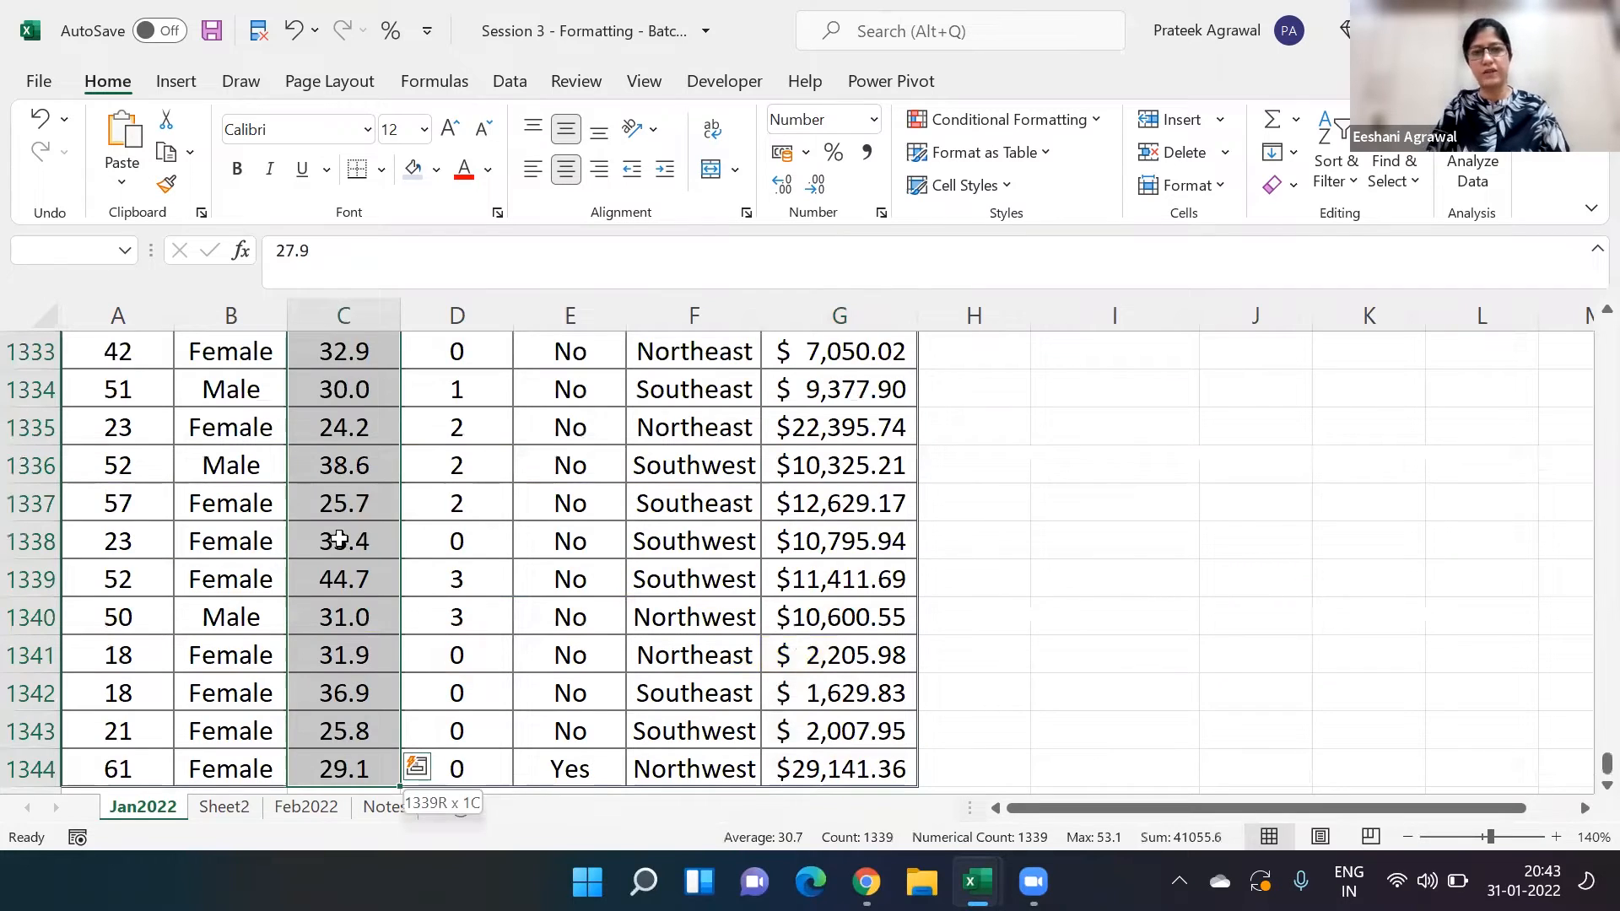
{"action": "left_click", "coordinate": [815, 184]}
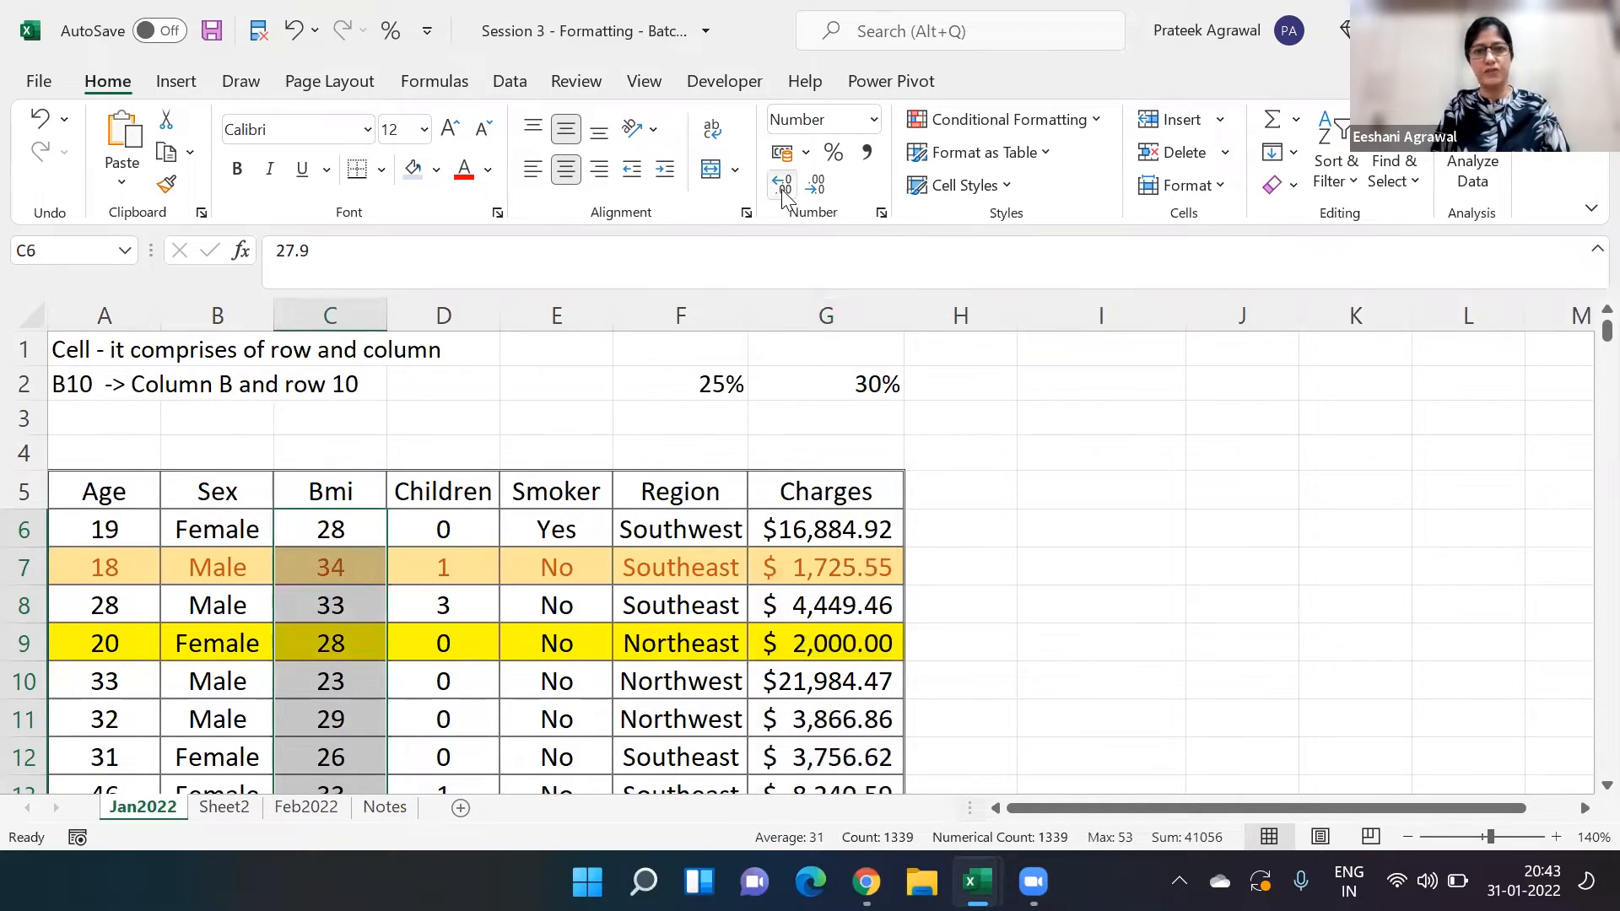
{"action": "left_click", "coordinate": [783, 189]}
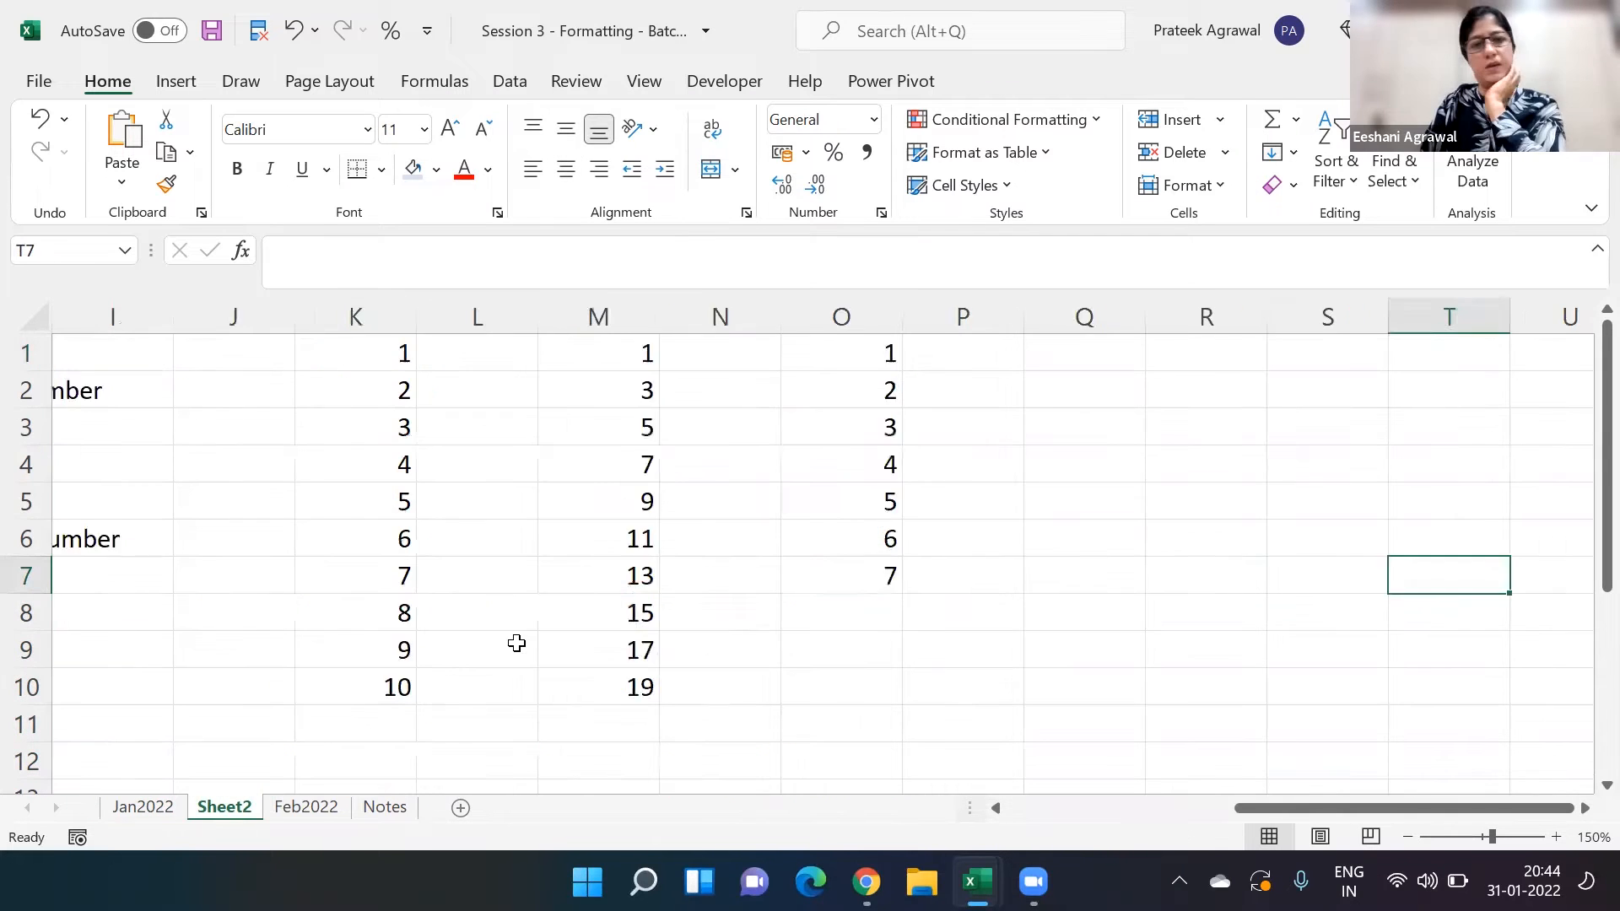
{"action": "key", "text": "Right"}
{"action": "key", "text": "Right"}
{"action": "key", "text": "Right"}
{"action": "key", "text": "Right"}
{"action": "key", "text": "Left"}
{"action": "key", "text": "Left"}
{"action": "key", "text": "Left"}
{"action": "key", "text": "Left"}
{"action": "key", "text": "Left"}
{"action": "key", "text": "Left"}
{"action": "key", "text": "Left"}
{"action": "key", "text": "Left"}
{"action": "key", "text": "Left"}
{"action": "key", "text": "Left"}
{"action": "key", "text": "Left"}
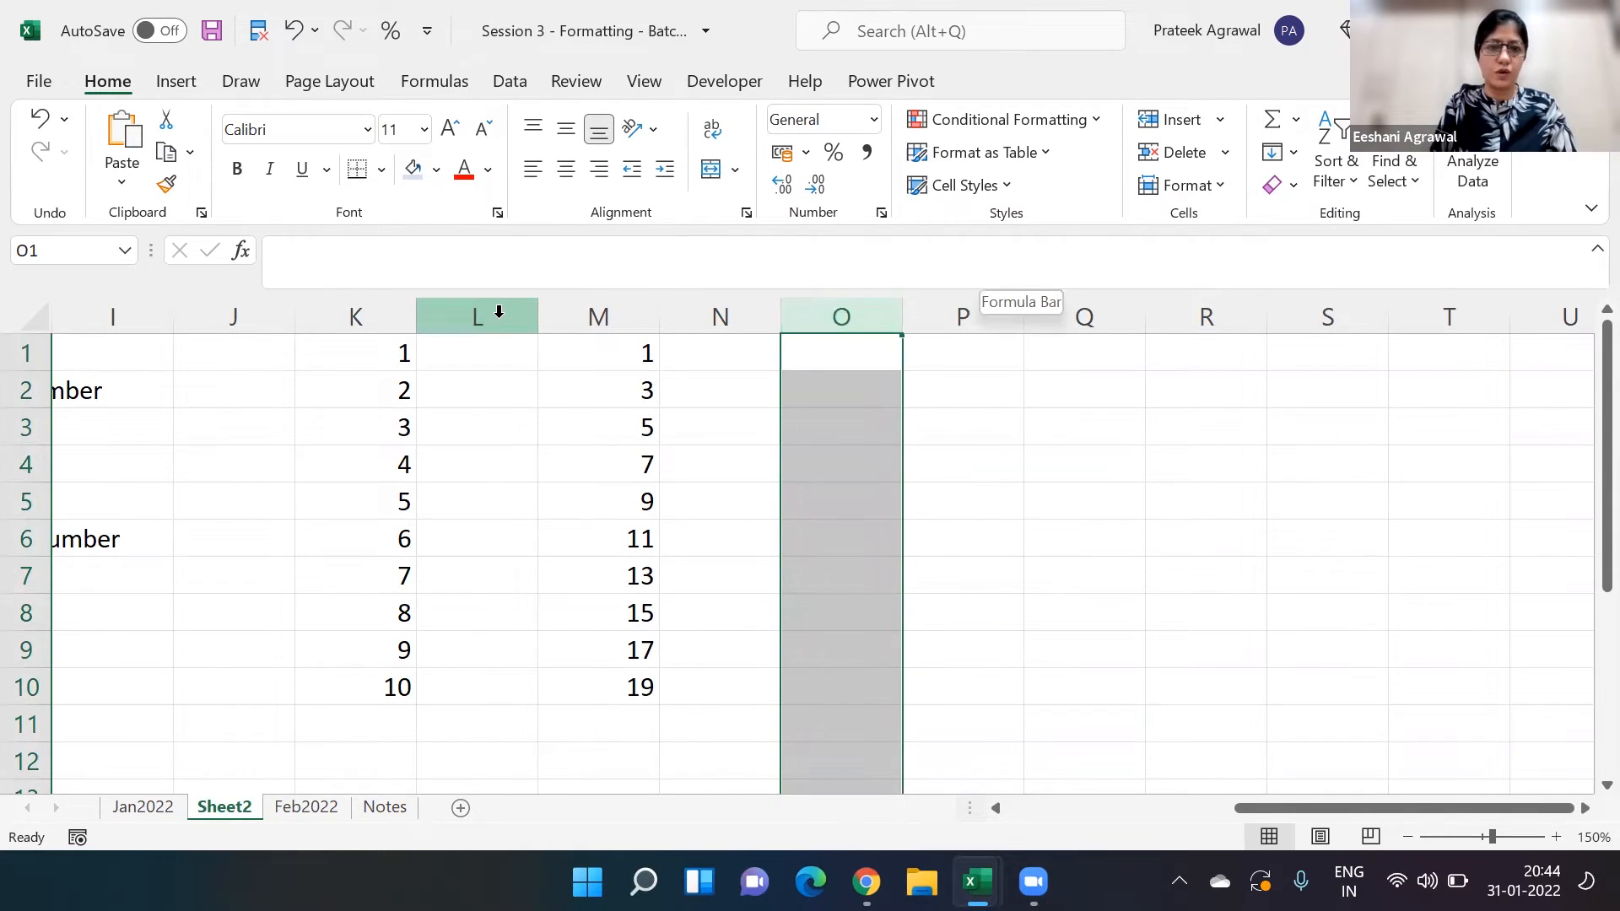
- Delete the empty column L between the two number series on Sheet2
{"action": "right_click", "coordinate": [498, 317]}
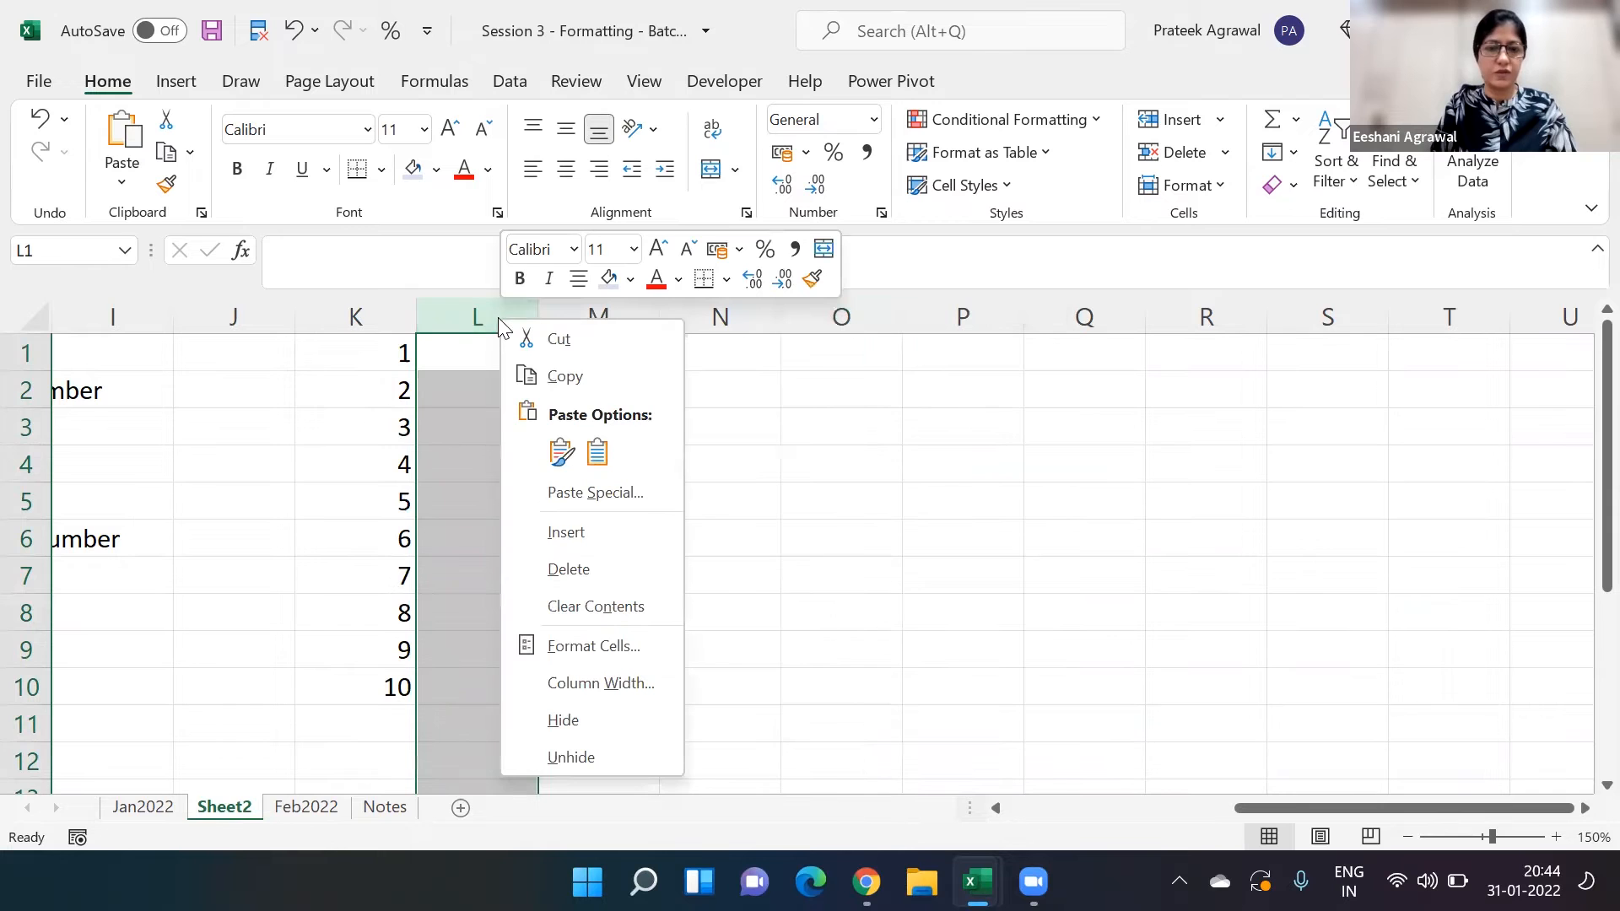
{"action": "left_click", "coordinate": [563, 569]}
- Enter the formula =K1/L1 in cell M1 and fill it down to M10
{"action": "left_click", "coordinate": [624, 361]}
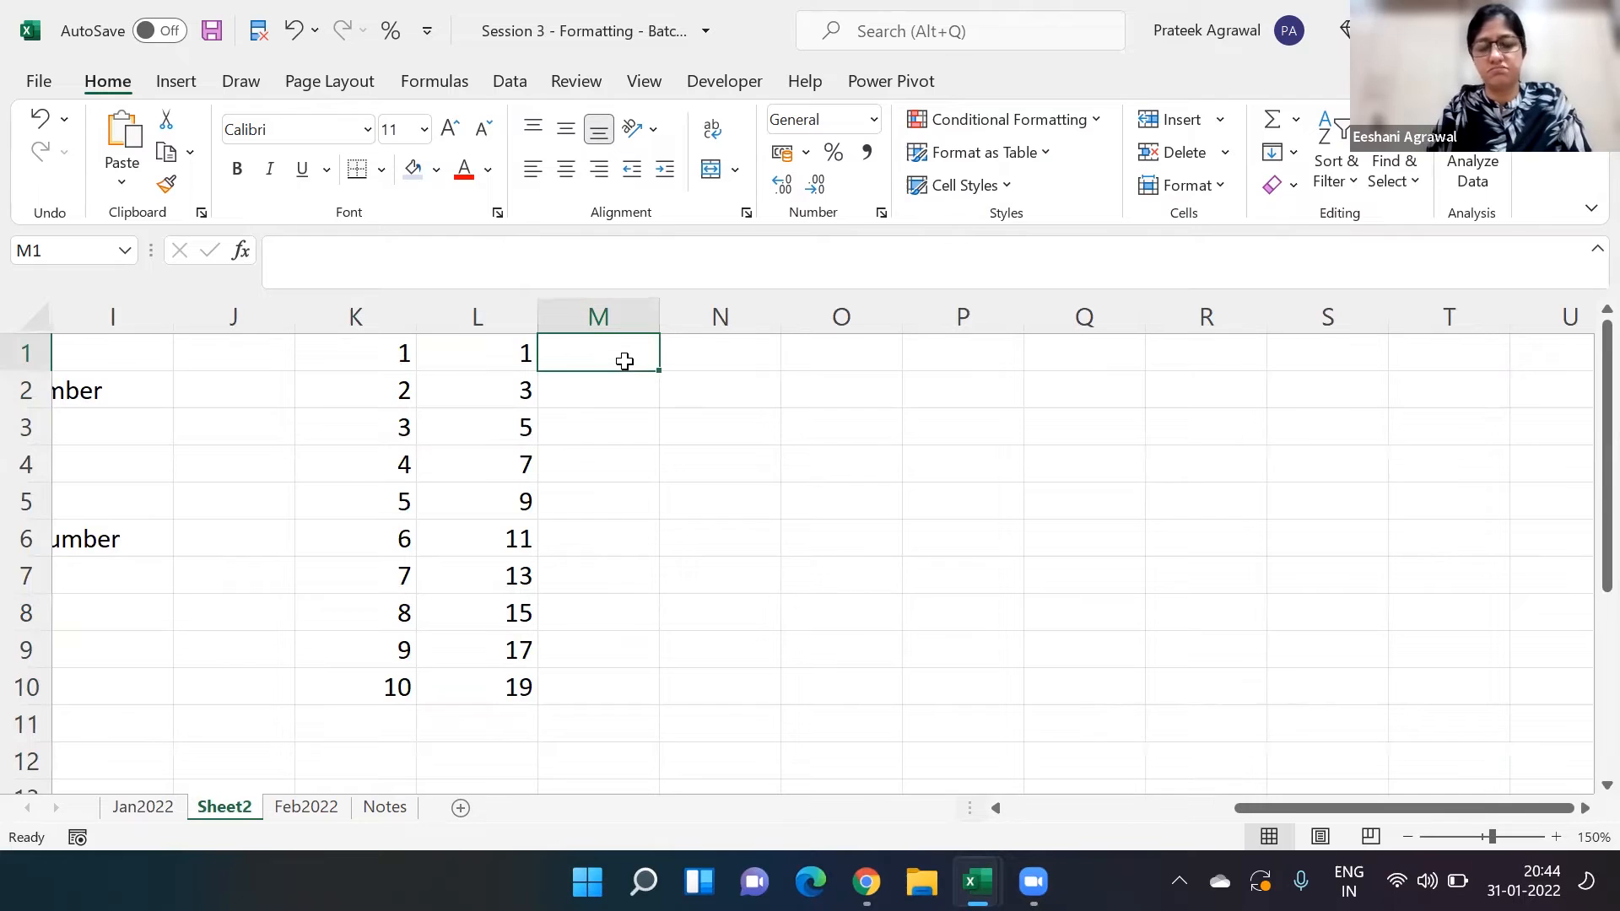
{"action": "type", "text": "="}
{"action": "key", "text": "Left"}
{"action": "key", "text": "Left"}
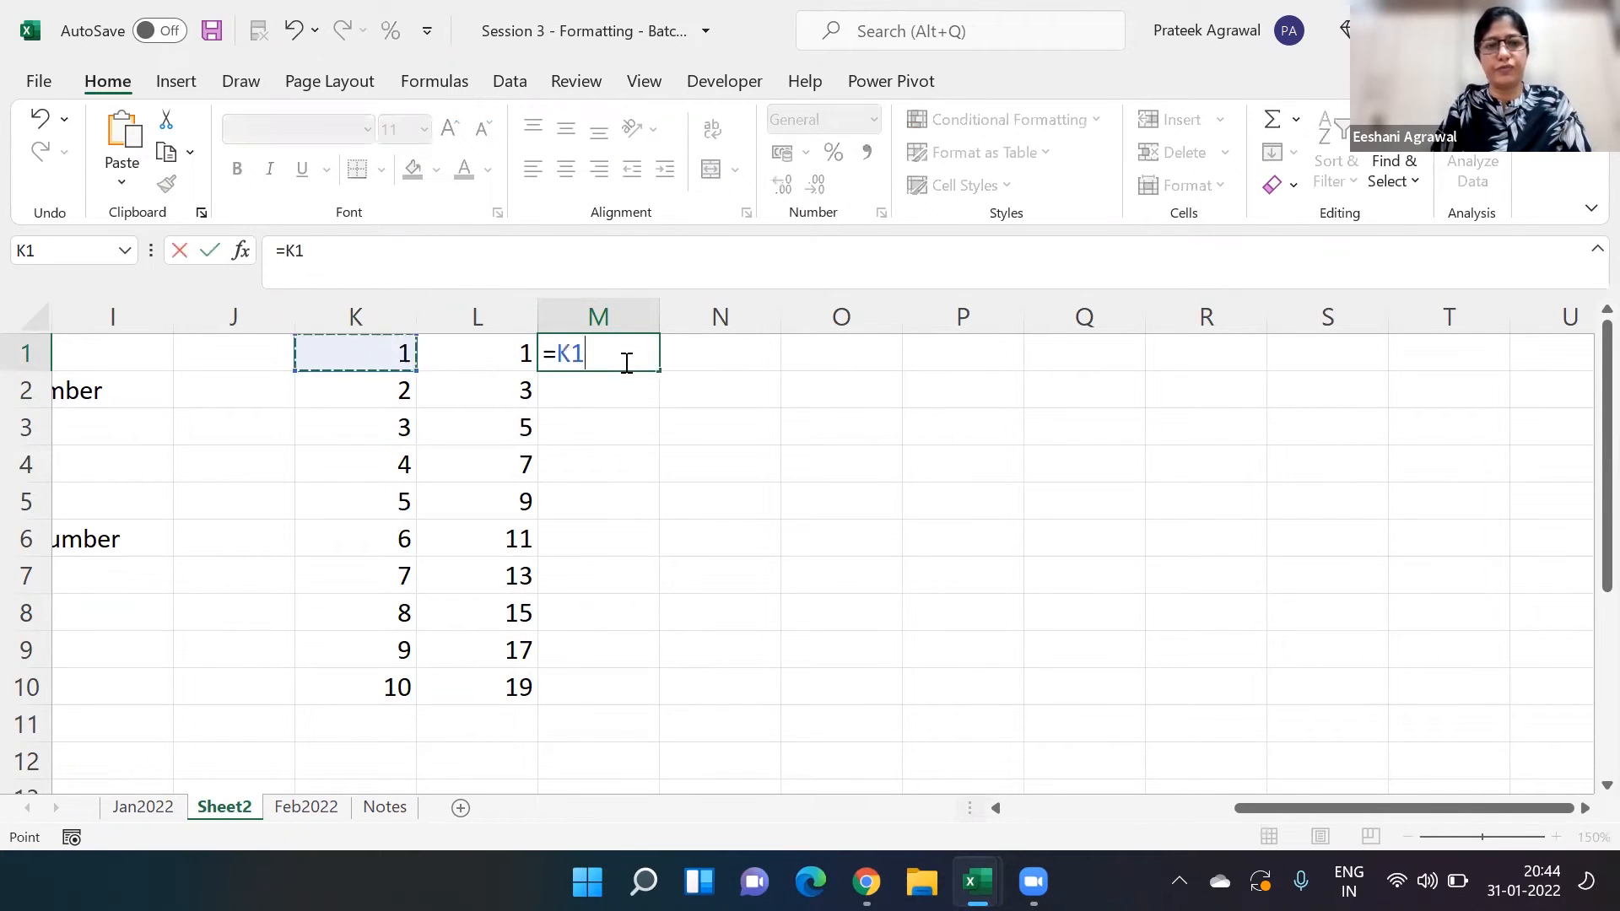
{"action": "type", "text": "/"}
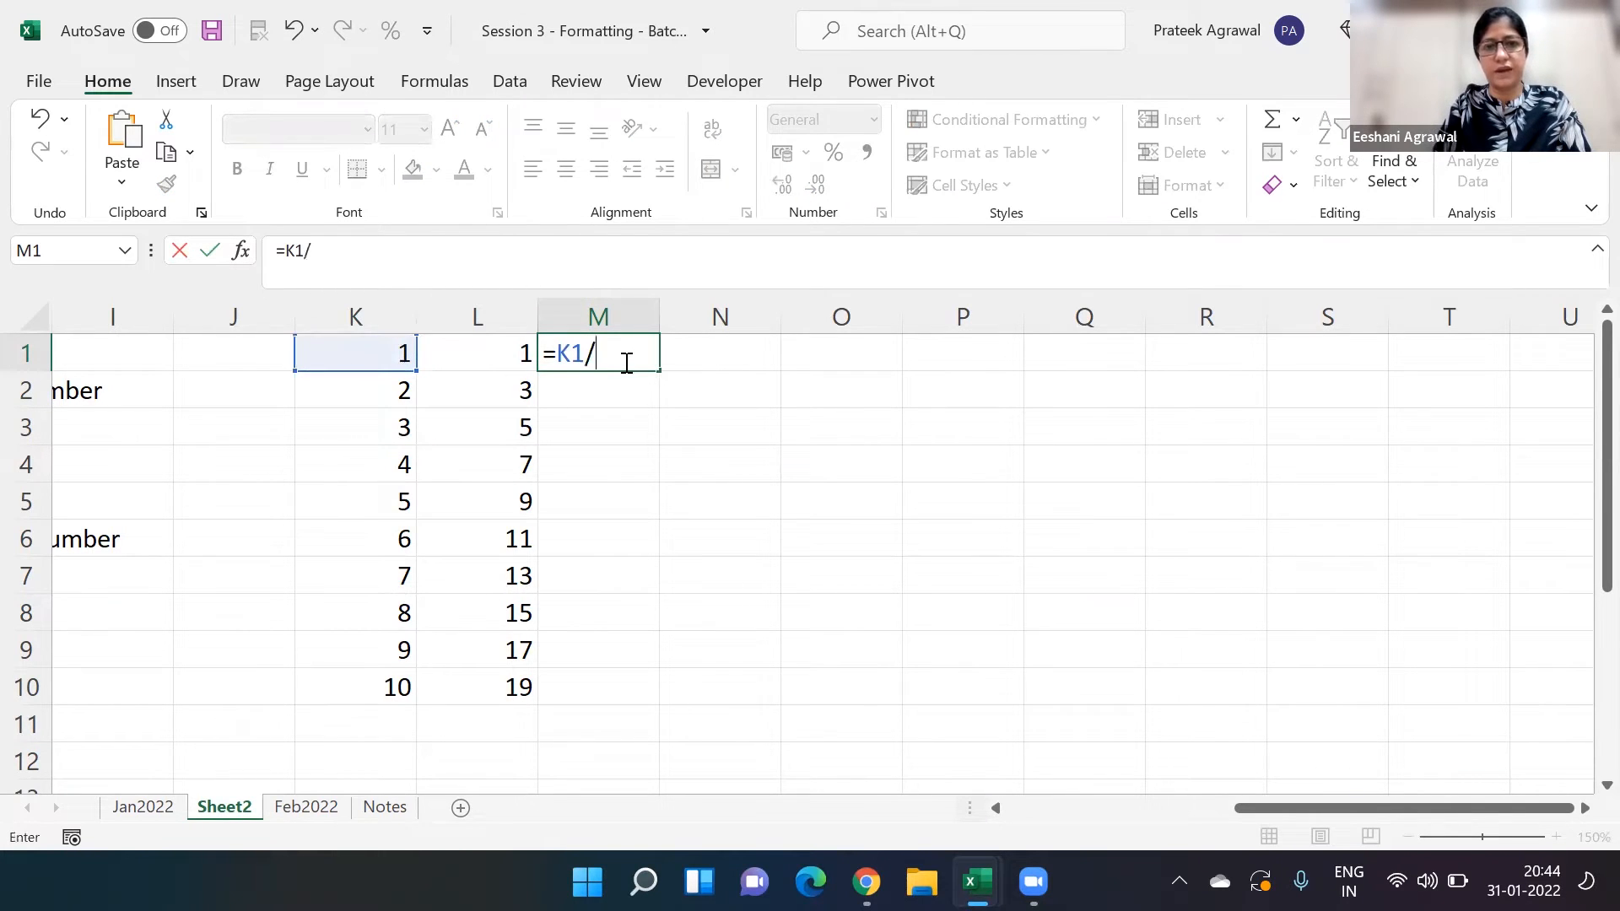
{"action": "key", "text": "Left"}
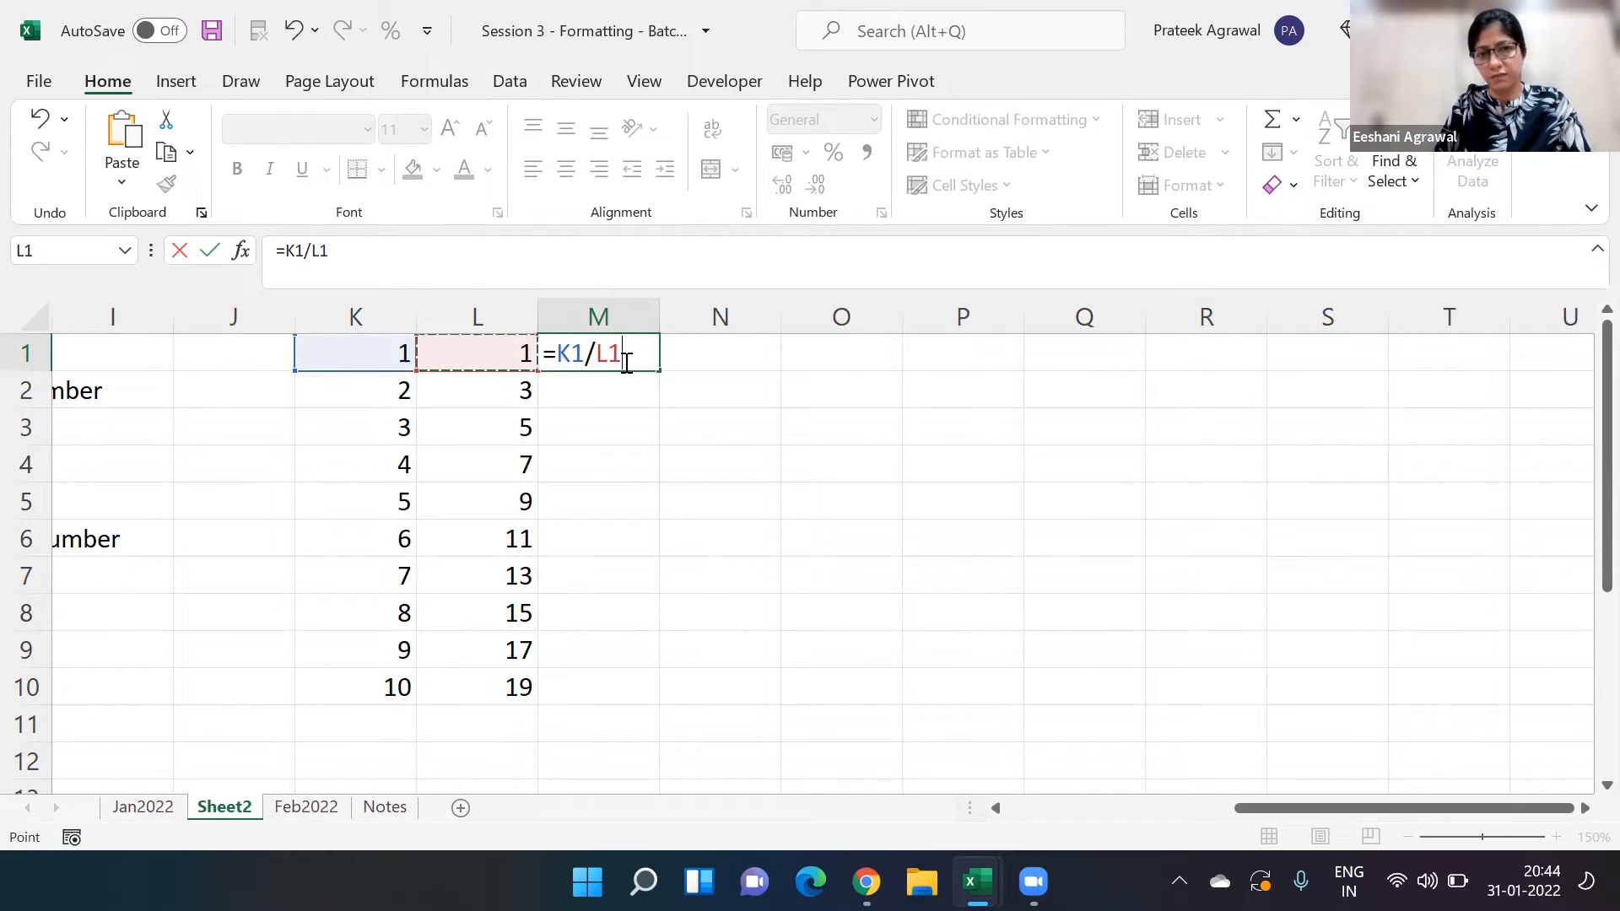
{"action": "key", "text": "Return"}
{"action": "left_click", "coordinate": [625, 361]}
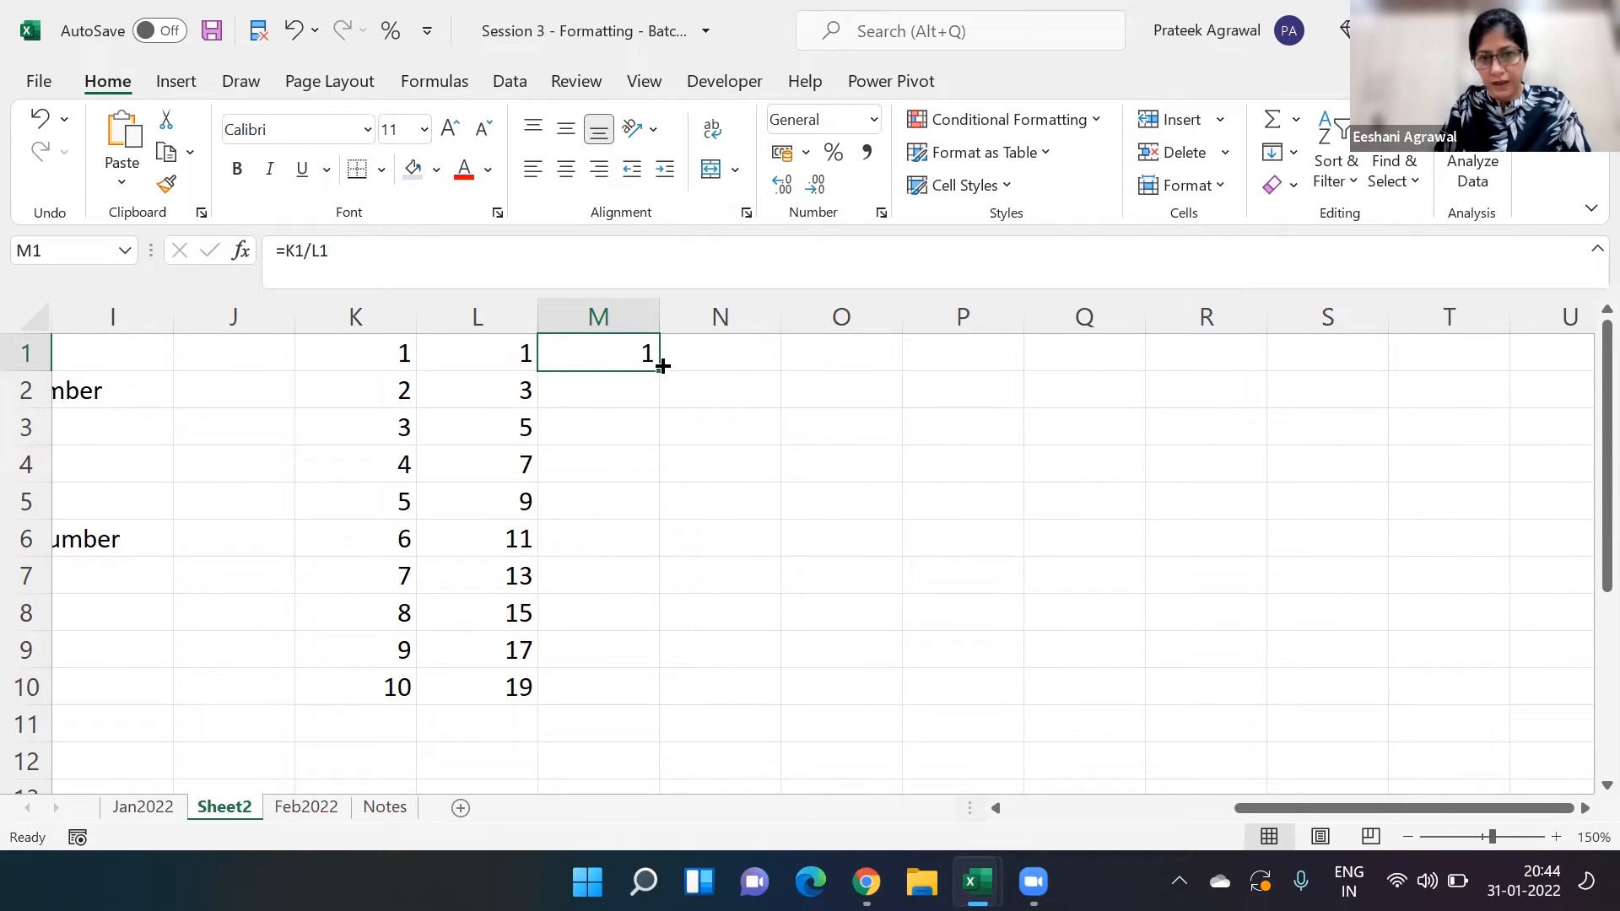
{"action": "left_click_drag", "start_coordinate": [662, 368], "coordinate": [650, 705]}
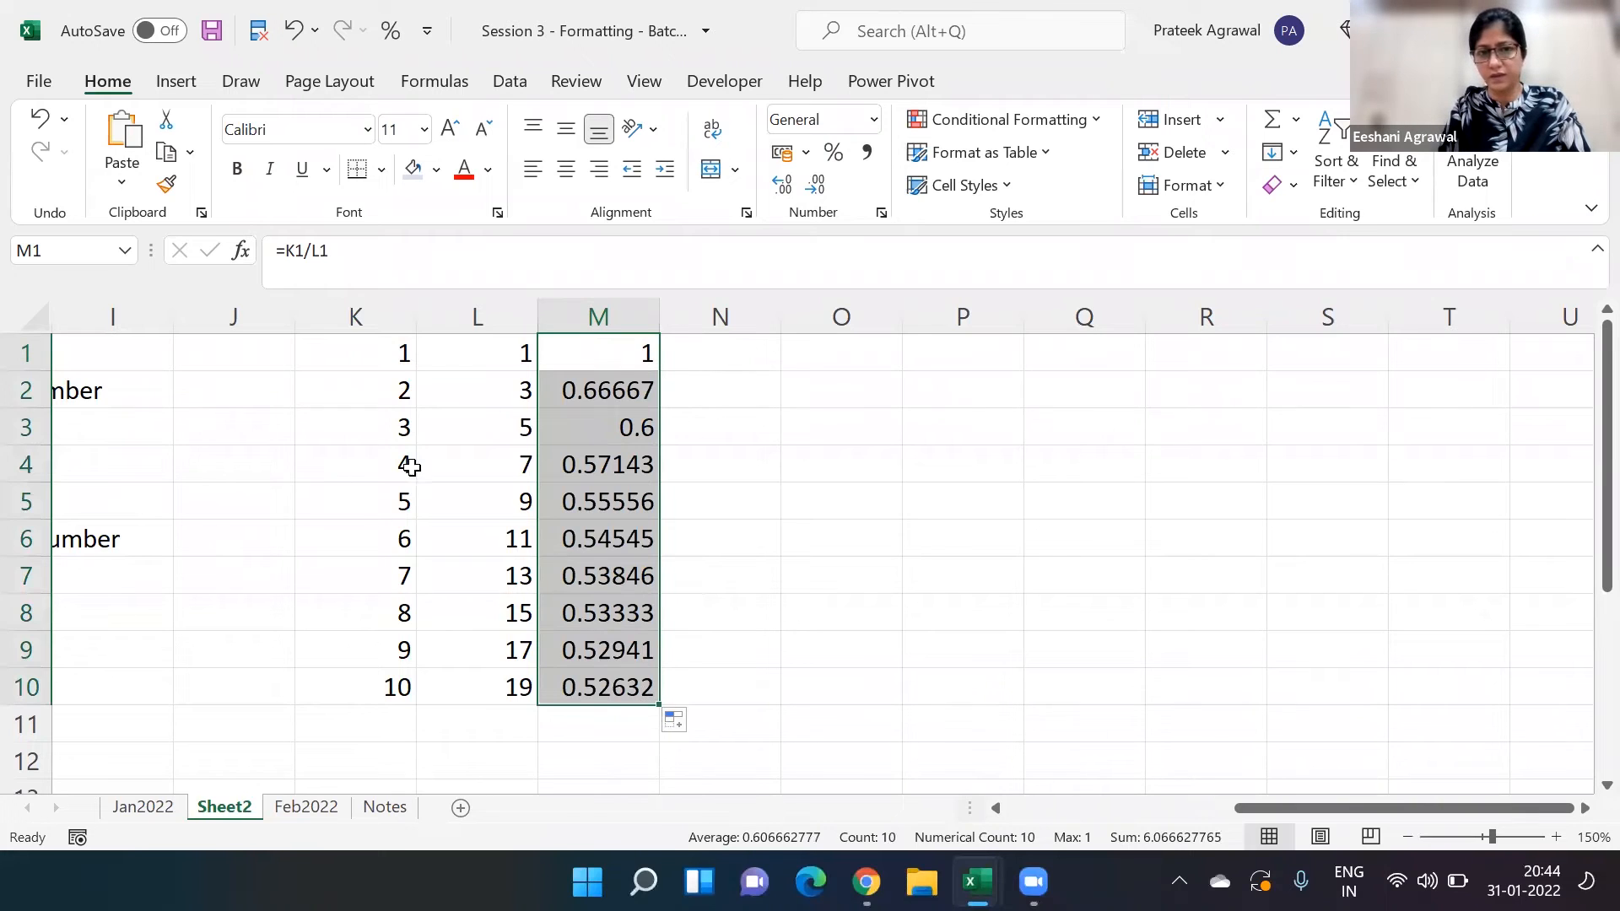
- Review the number series in K1:K10 and L1:L10 and inspect the division formulas in M1, M6 and M9
{"action": "left_click", "coordinate": [395, 348]}
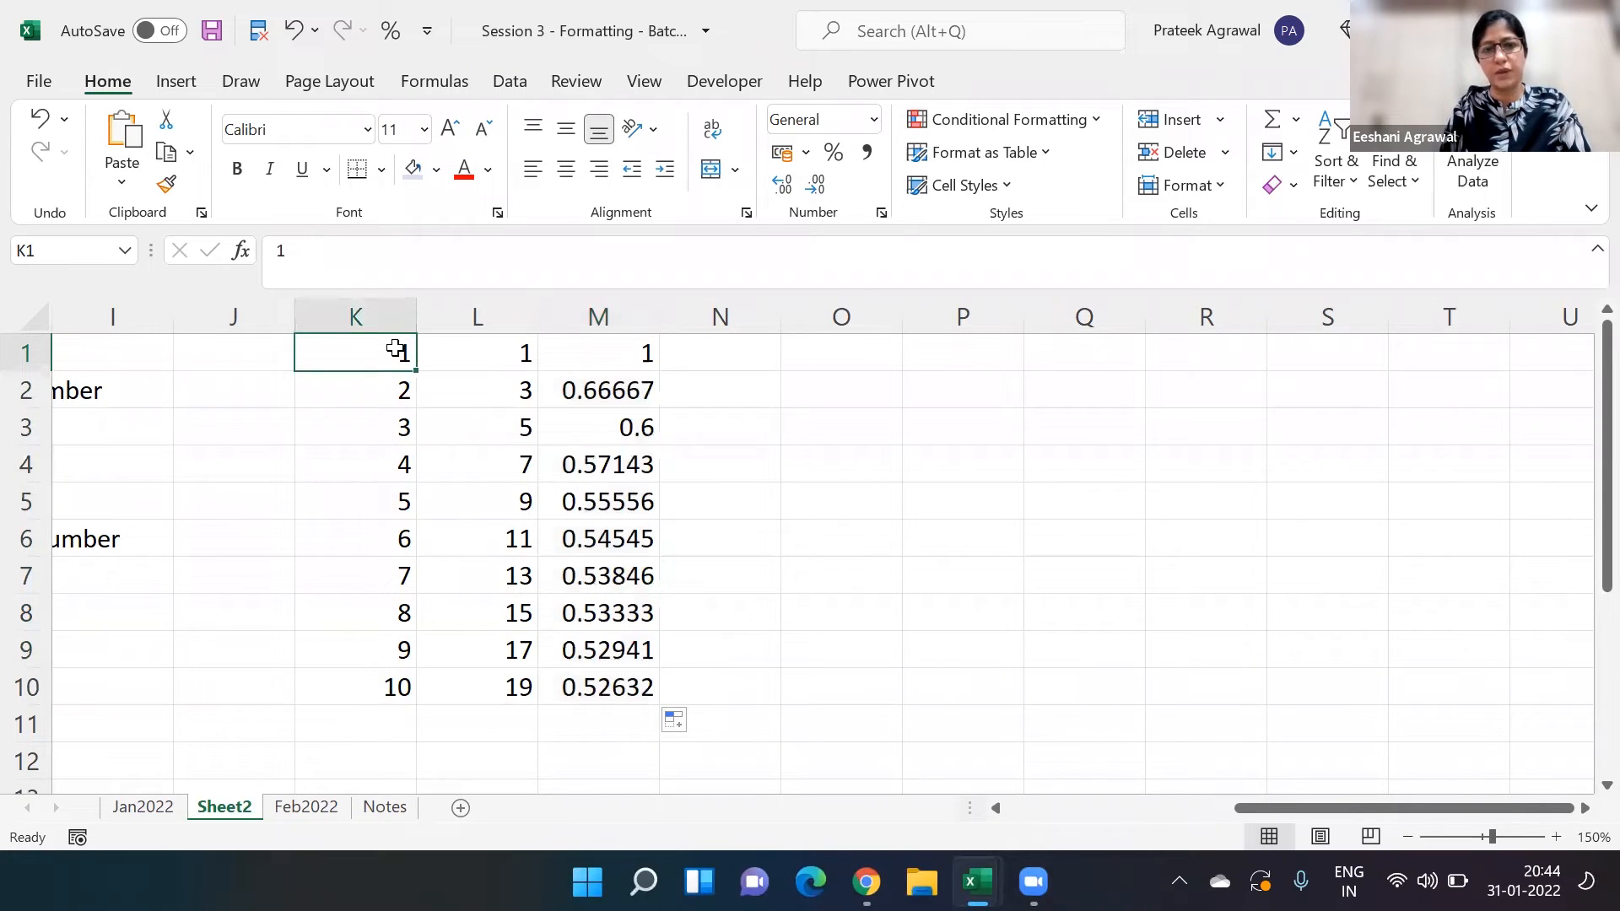
{"action": "left_click_drag", "start_coordinate": [395, 348], "coordinate": [403, 688]}
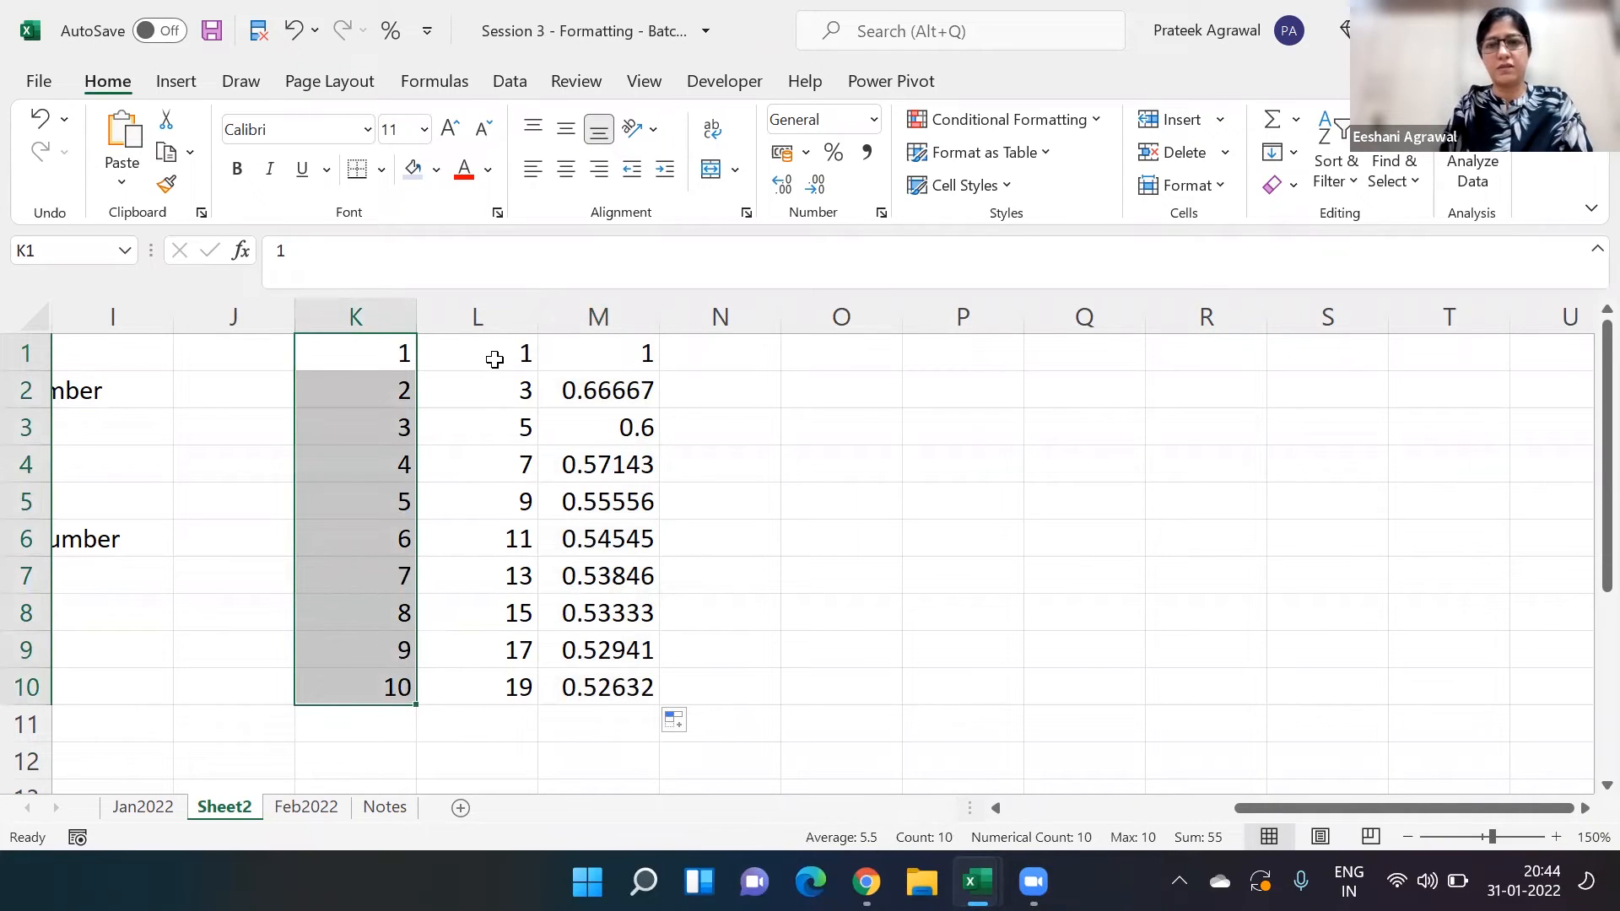
{"action": "left_click", "coordinate": [495, 359]}
{"action": "left_click_drag", "start_coordinate": [495, 360], "coordinate": [492, 673]}
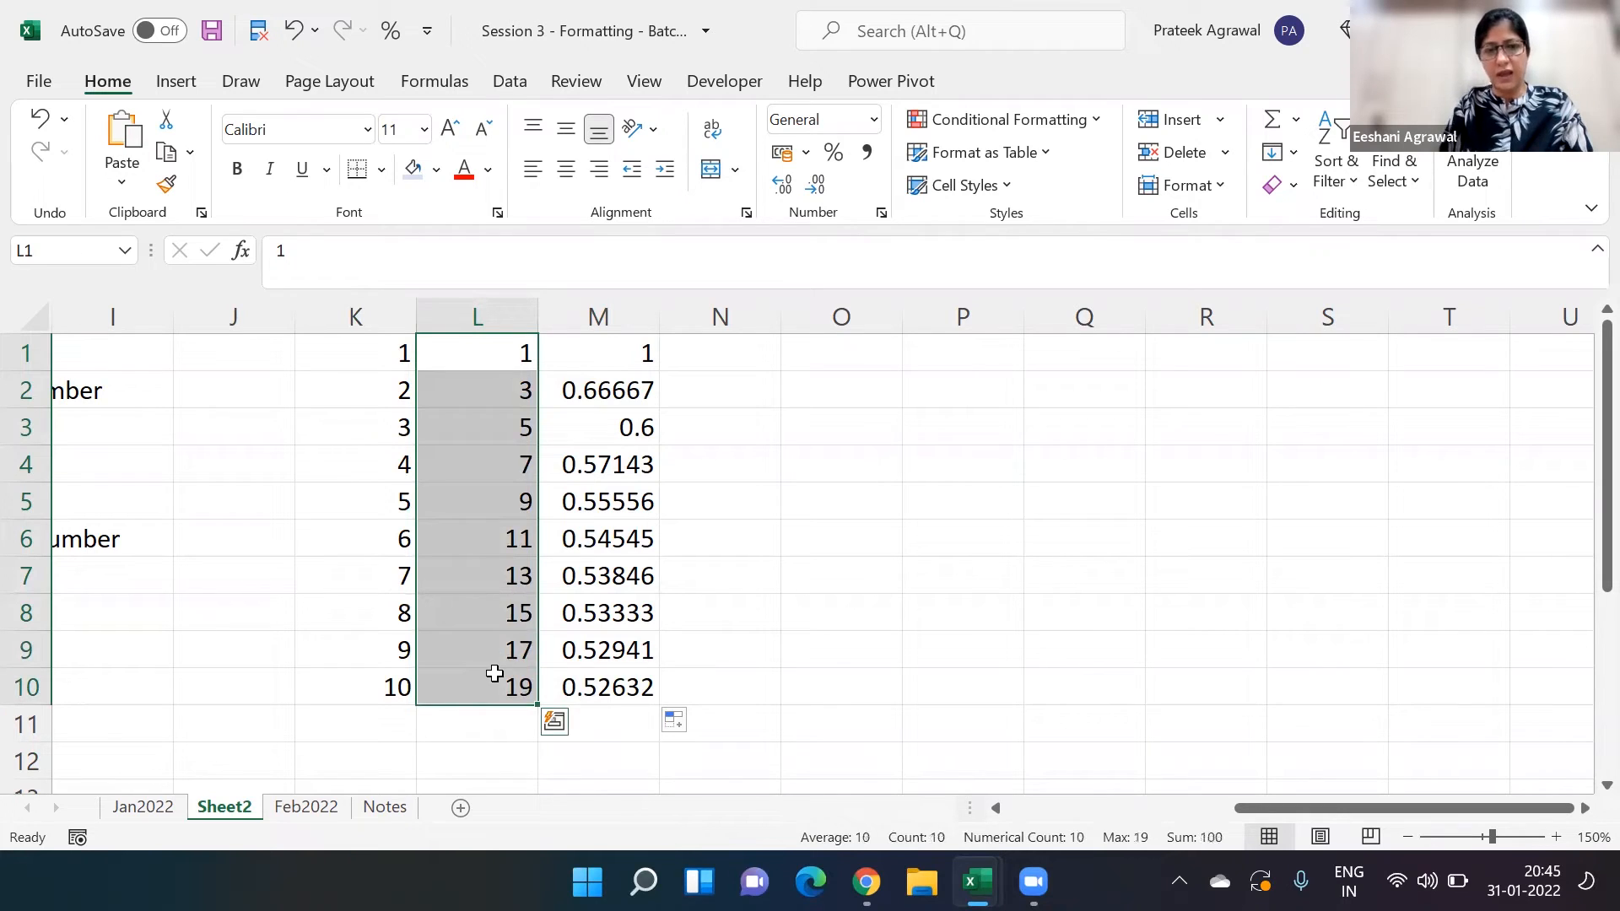
{"action": "double_click", "coordinate": [599, 353]}
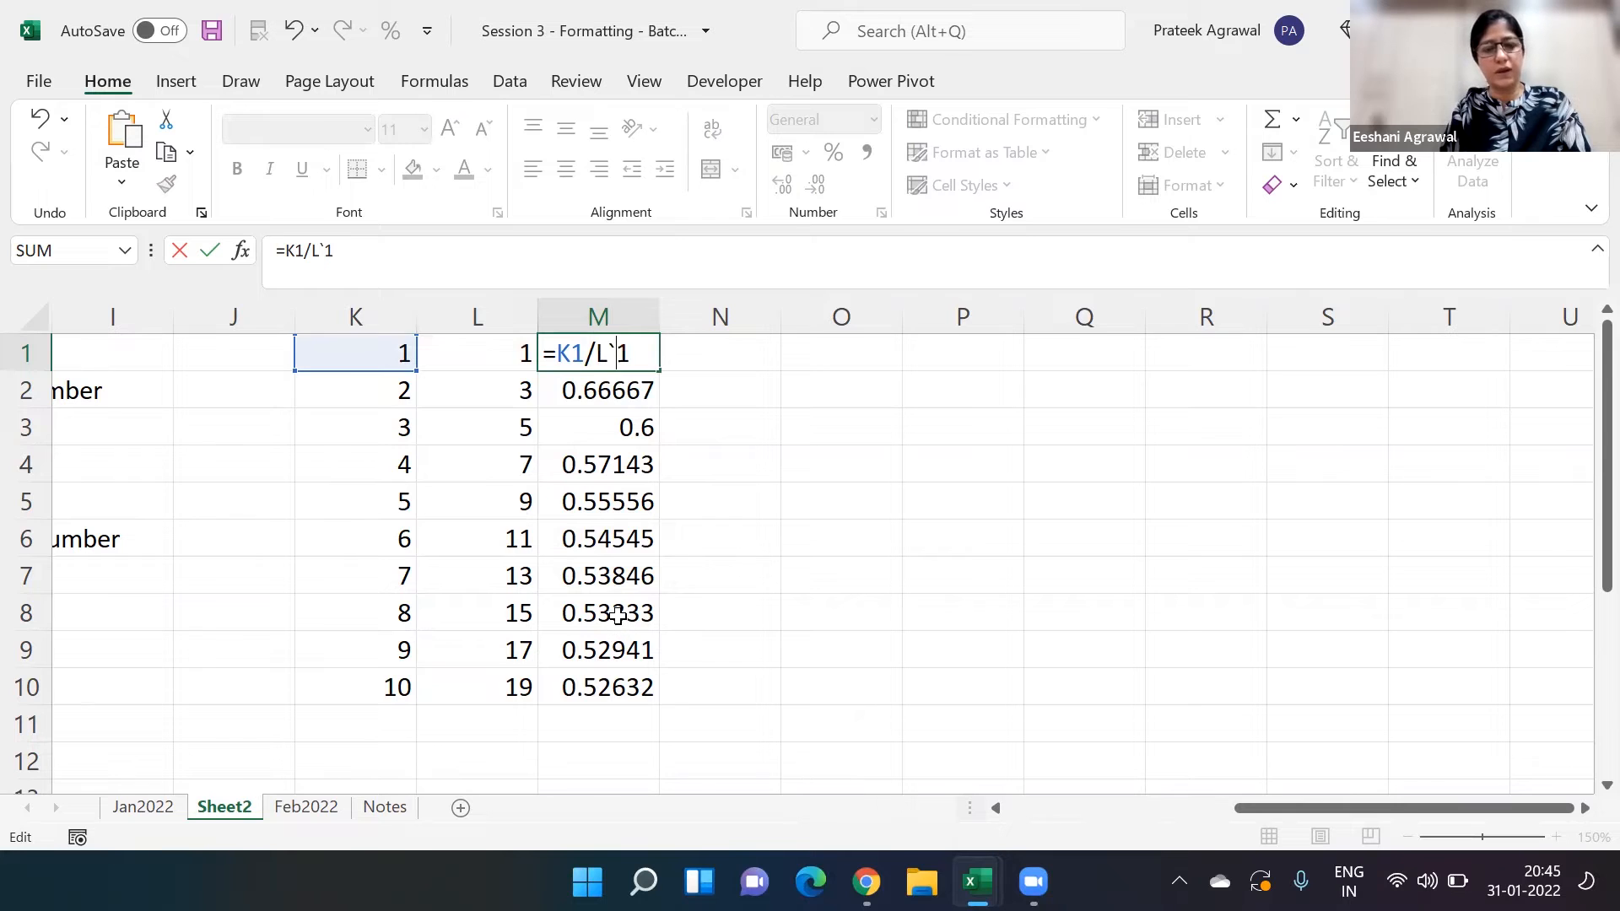
{"action": "key", "text": "Escape"}
{"action": "double_click", "coordinate": [617, 539]}
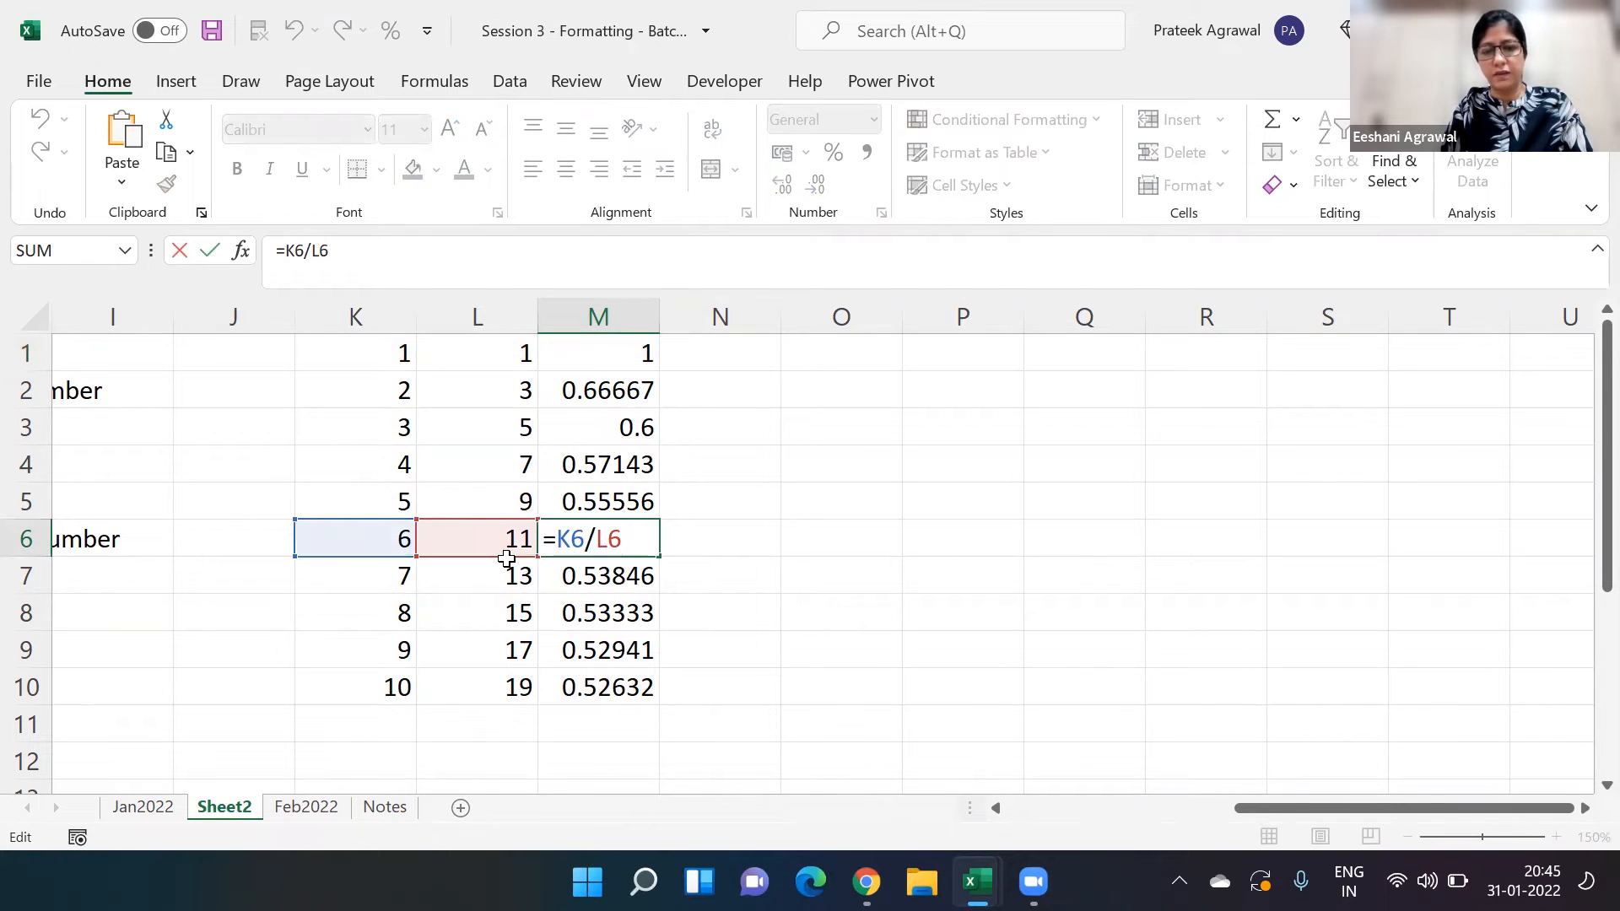
{"action": "key", "text": "Escape"}
{"action": "double_click", "coordinate": [621, 650]}
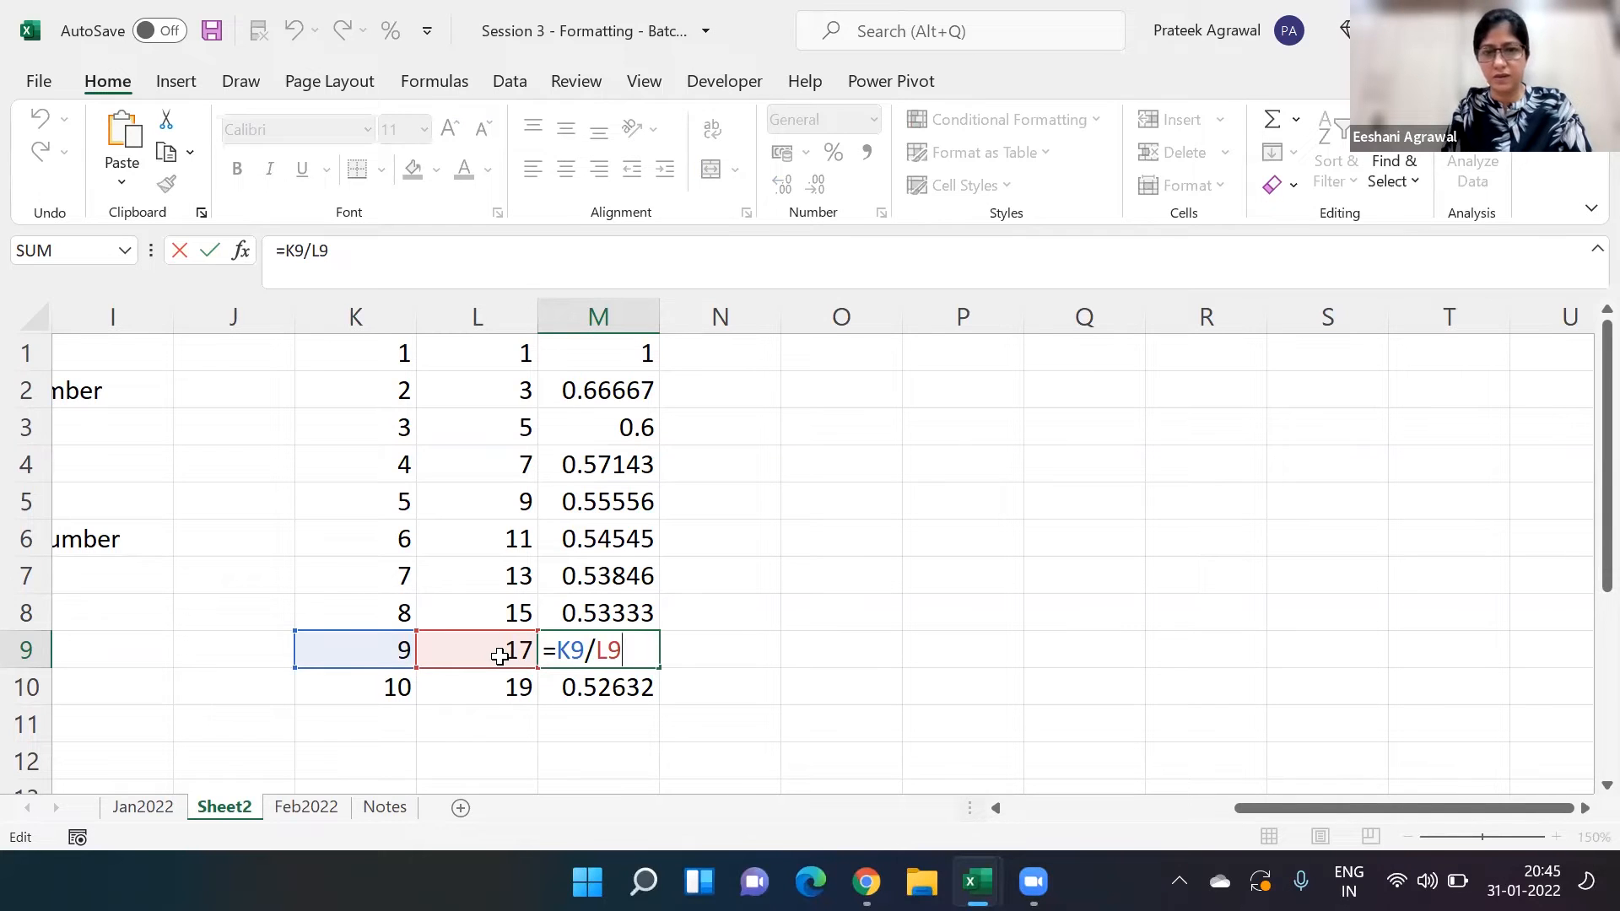
{"action": "key", "text": "Escape"}
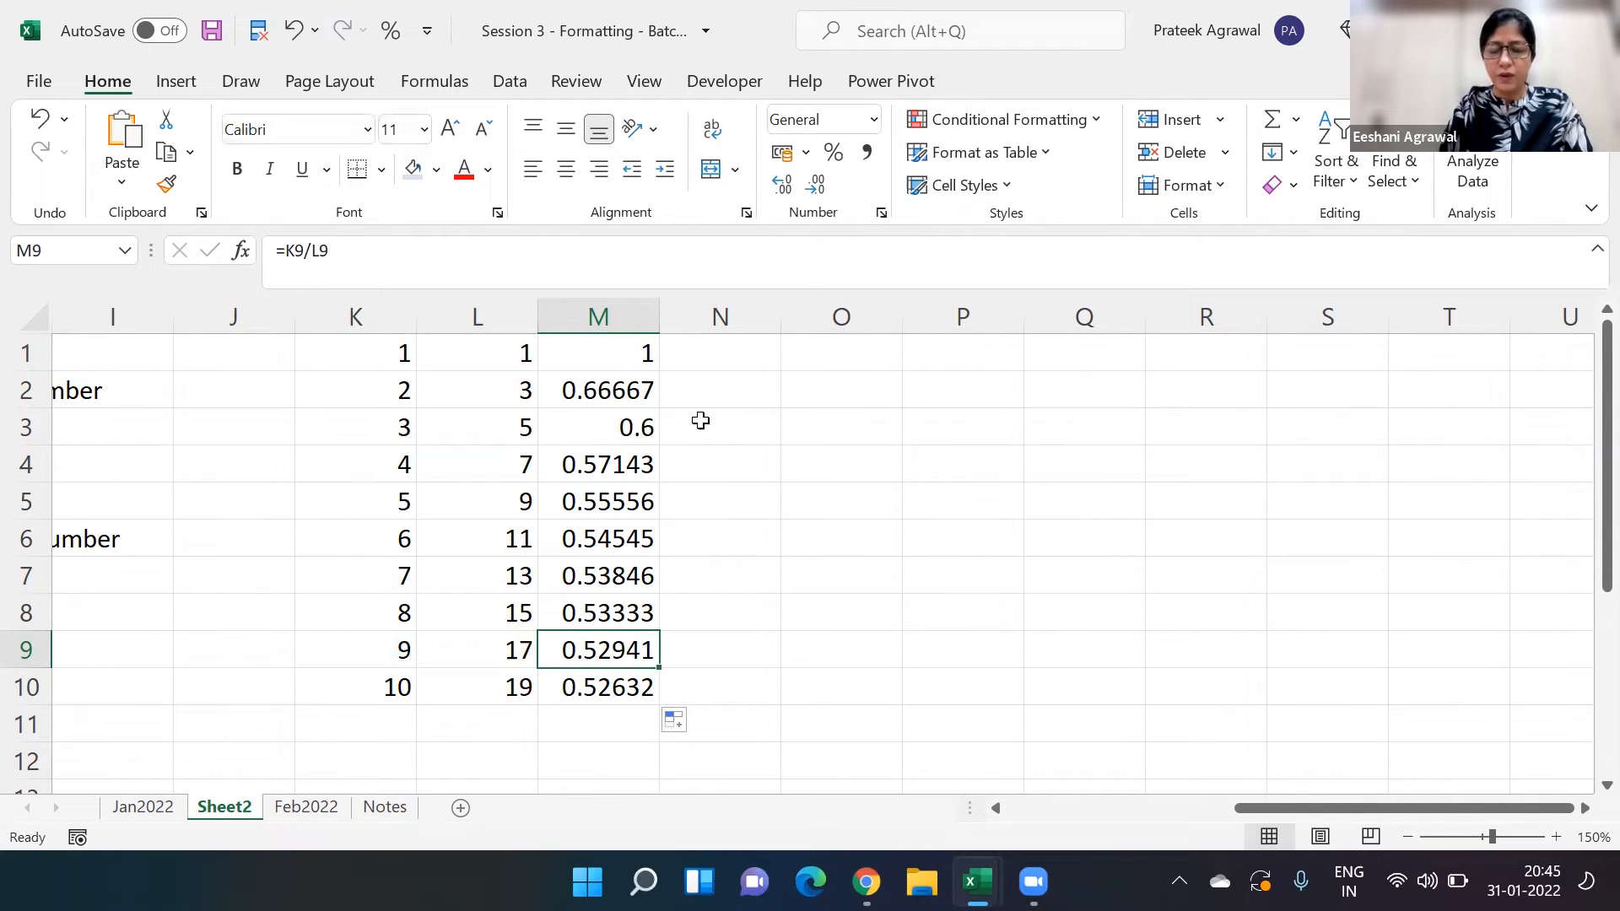
- Add multiplication by 100 to the first ratio formula below a newly inserted row 1, making M2 =K2*100/L2, and fill it down to M11
{"action": "left_click", "coordinate": [620, 350]}
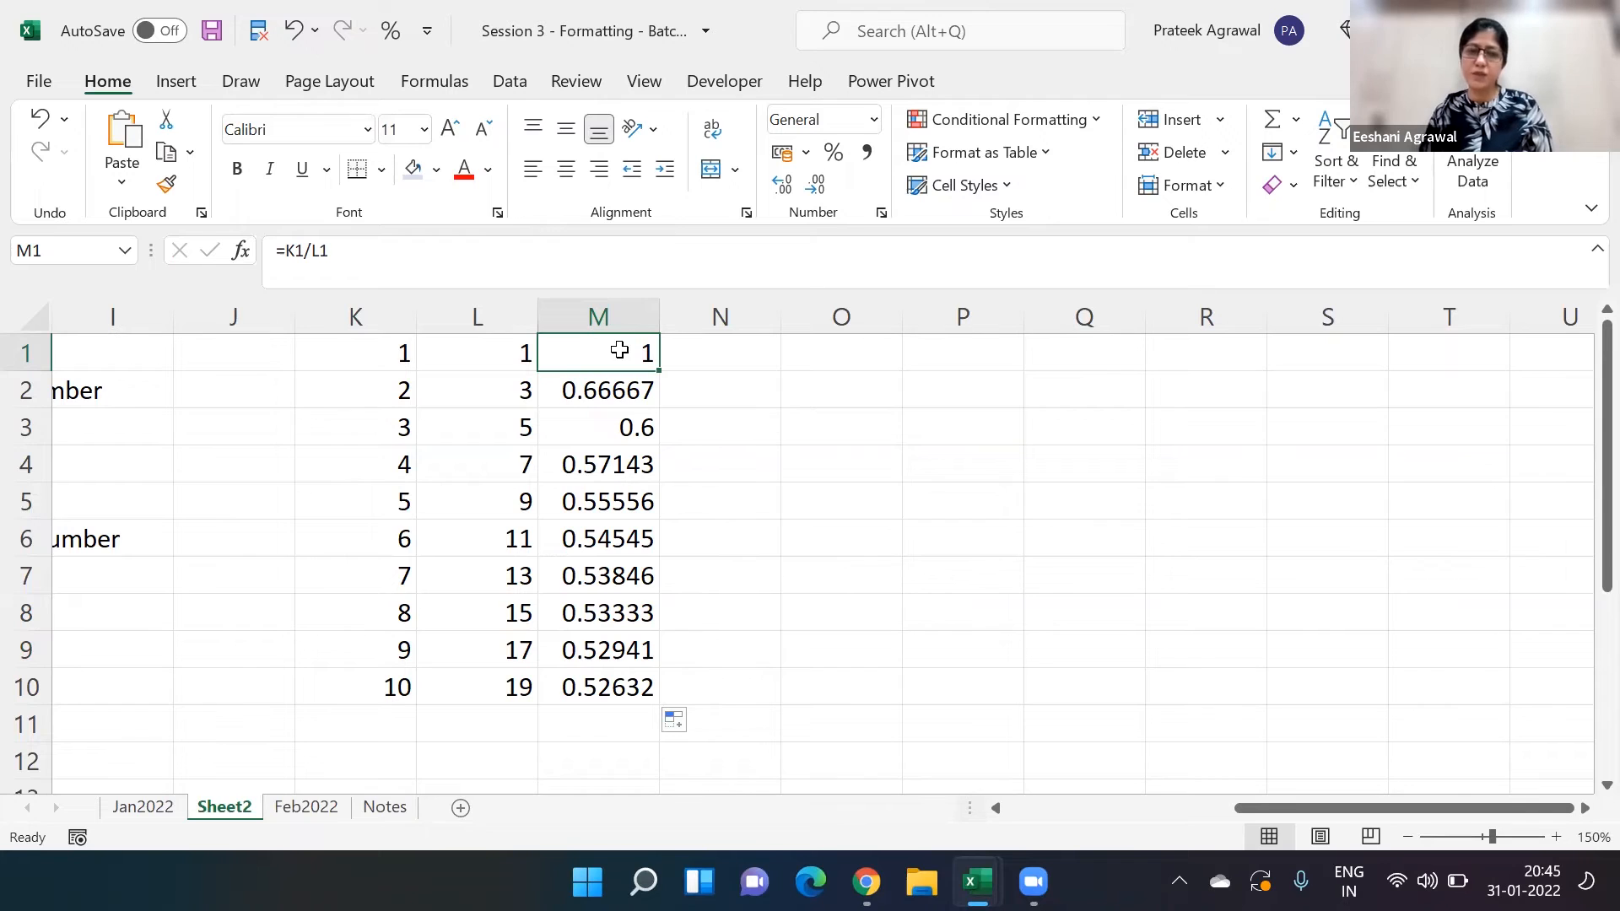
{"action": "double_click", "coordinate": [620, 350]}
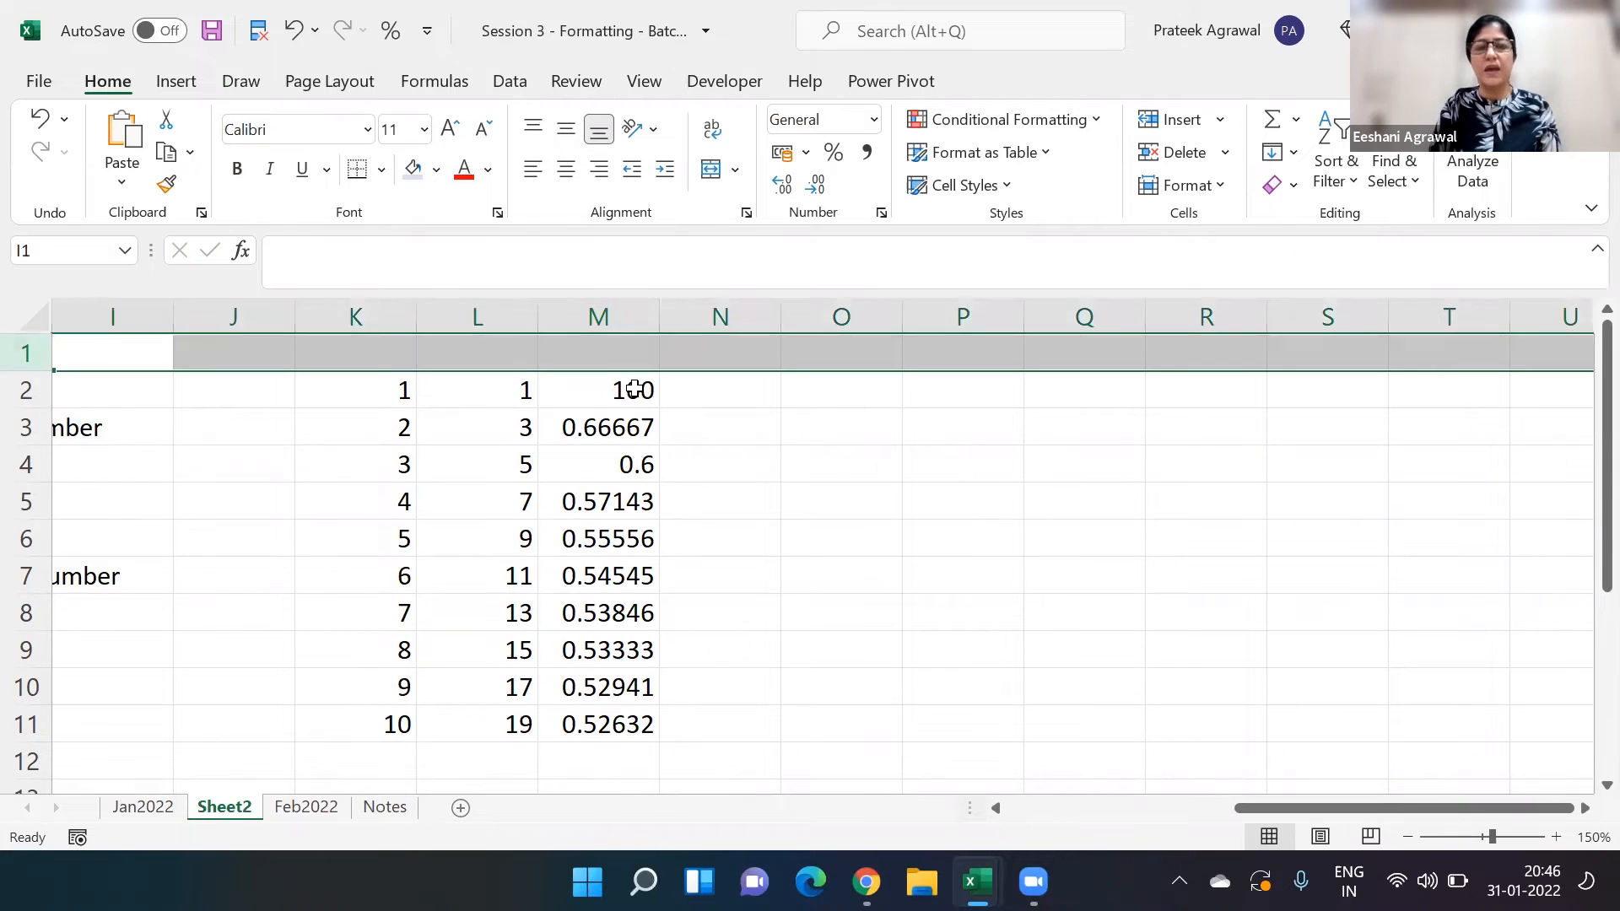
{"action": "left_click", "coordinate": [634, 388]}
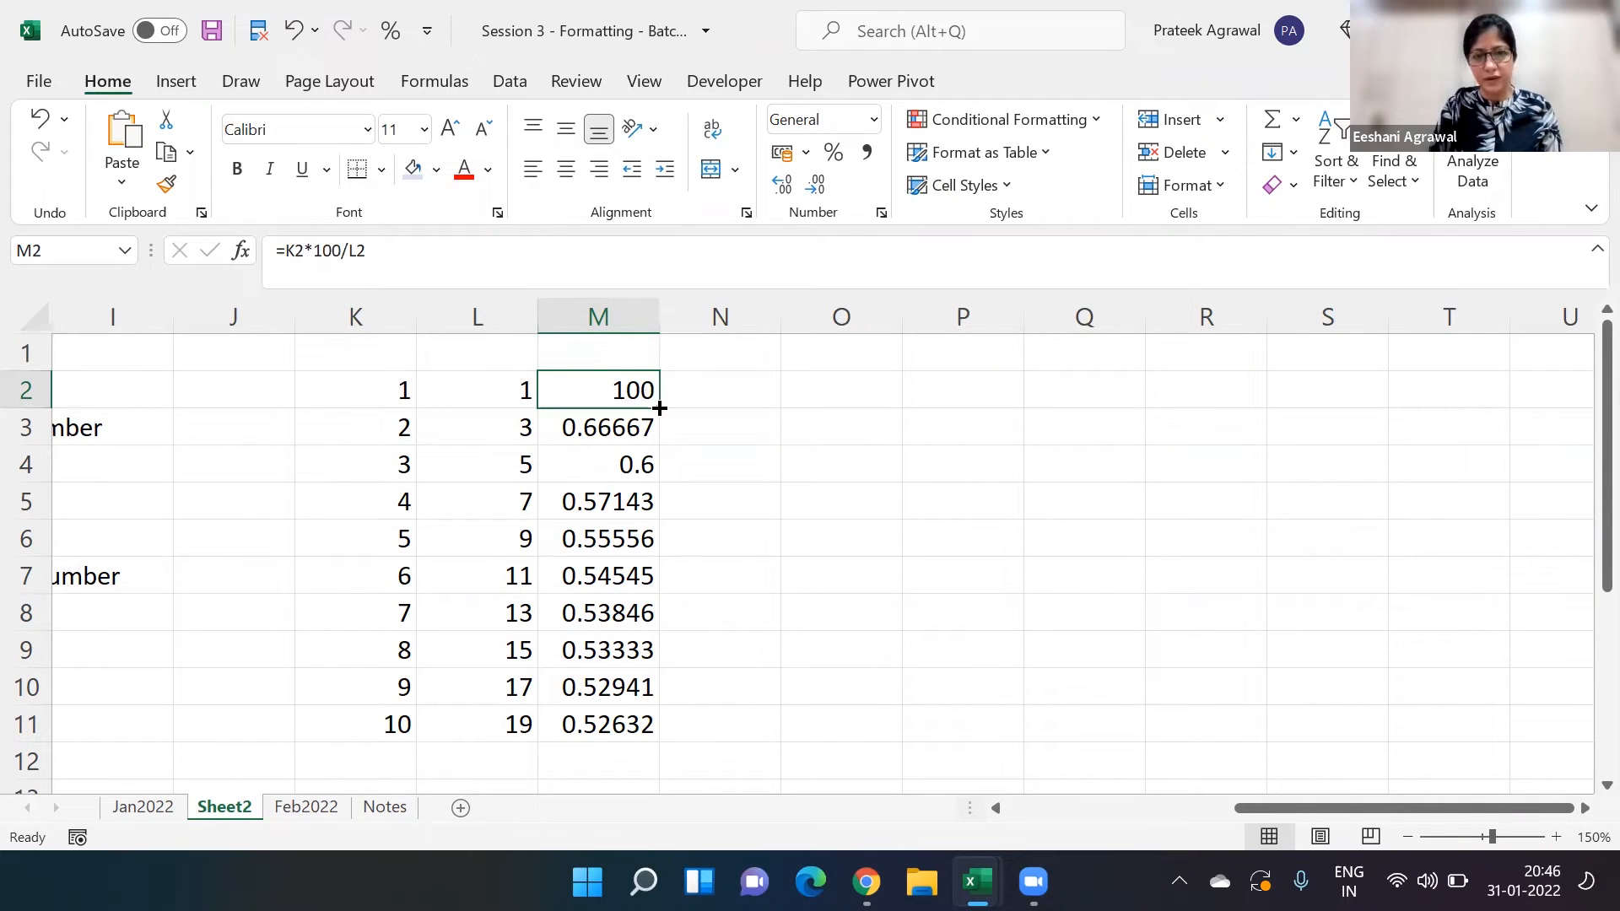
{"action": "left_click_drag", "start_coordinate": [660, 409], "coordinate": [678, 755]}
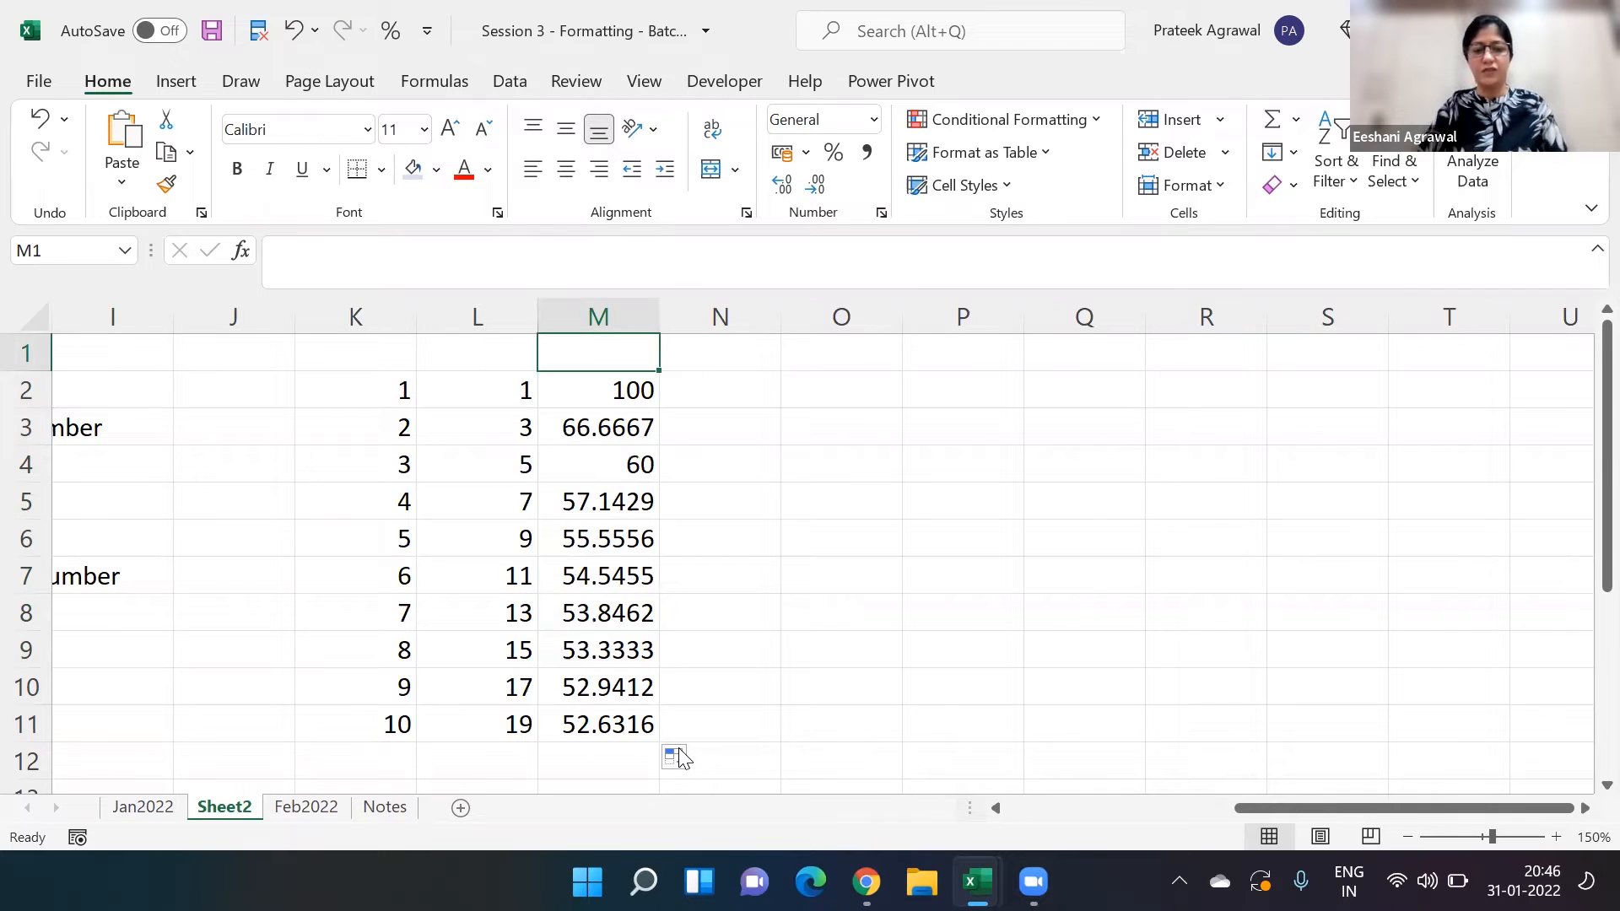
- Enter the heading Contribution (%) in M1 and auto-fit the width of column M
{"action": "type", "text": "Contributoon"}
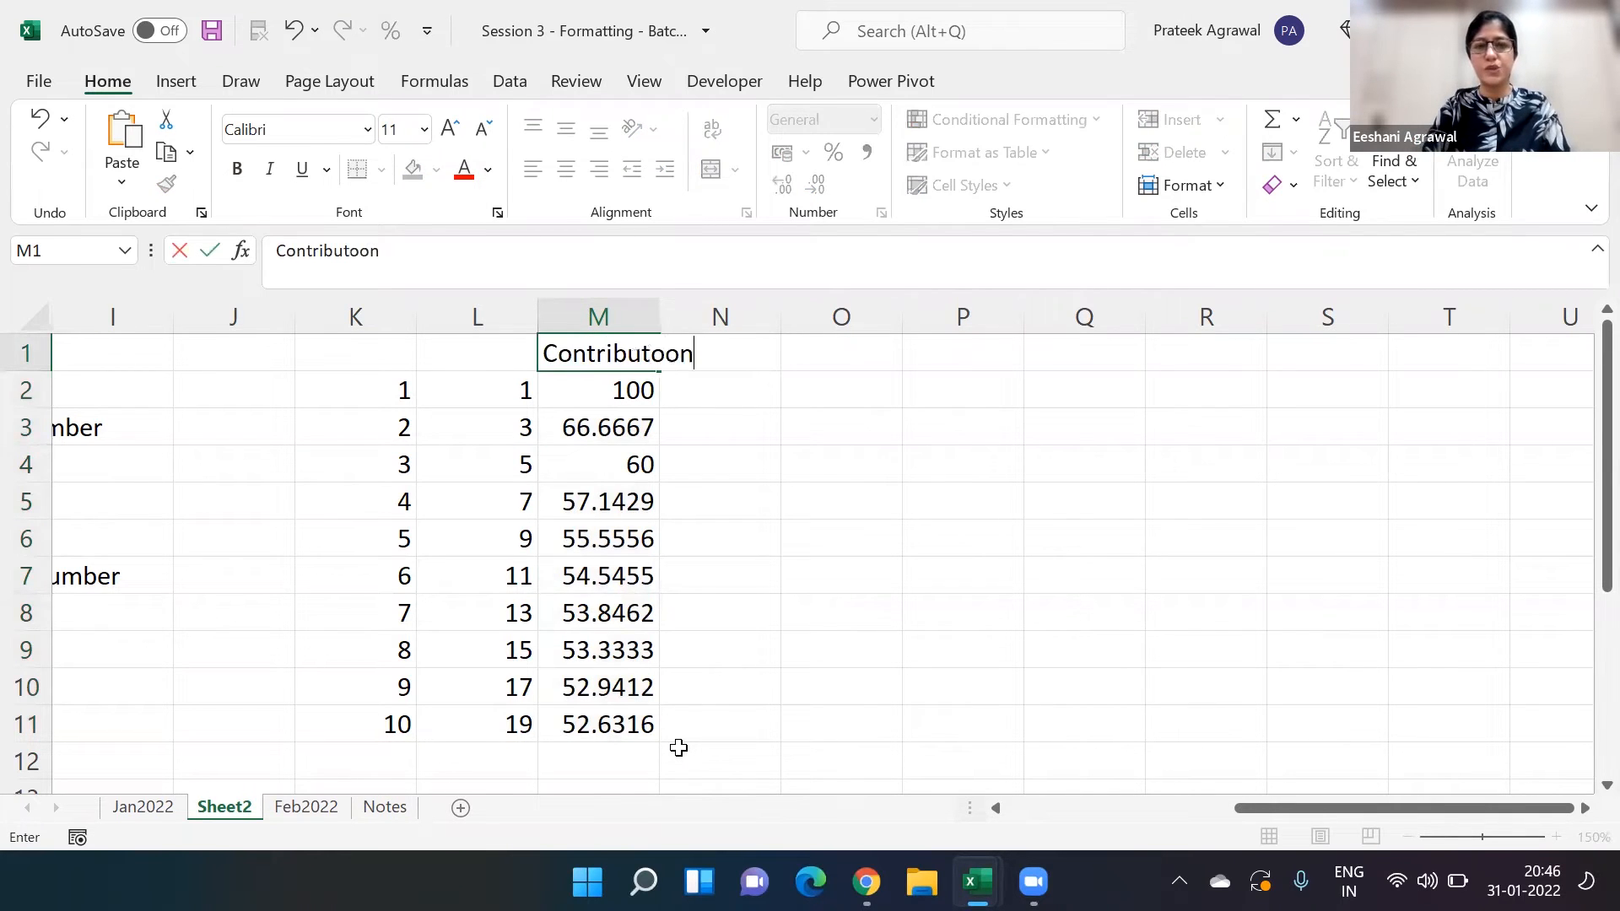
{"action": "key", "text": "BackSpace"}
{"action": "key", "text": "BackSpace"}
{"action": "key", "text": "BackSpace"}
{"action": "type", "text": "ion (%)"}
{"action": "key", "text": "Return"}
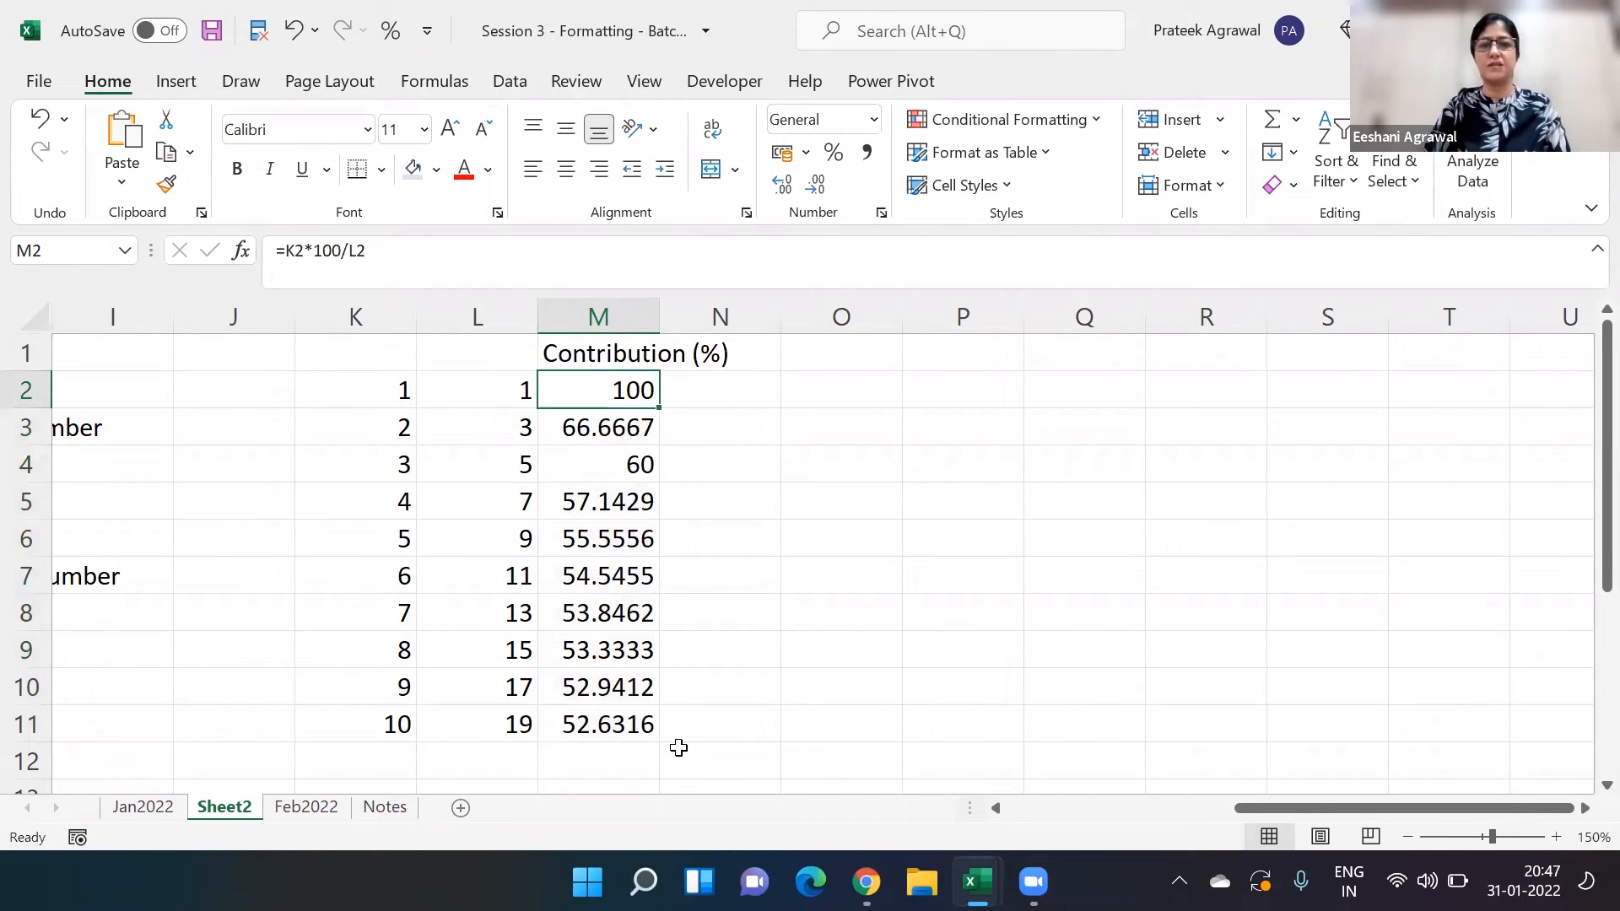
{"action": "double_click", "coordinate": [658, 318]}
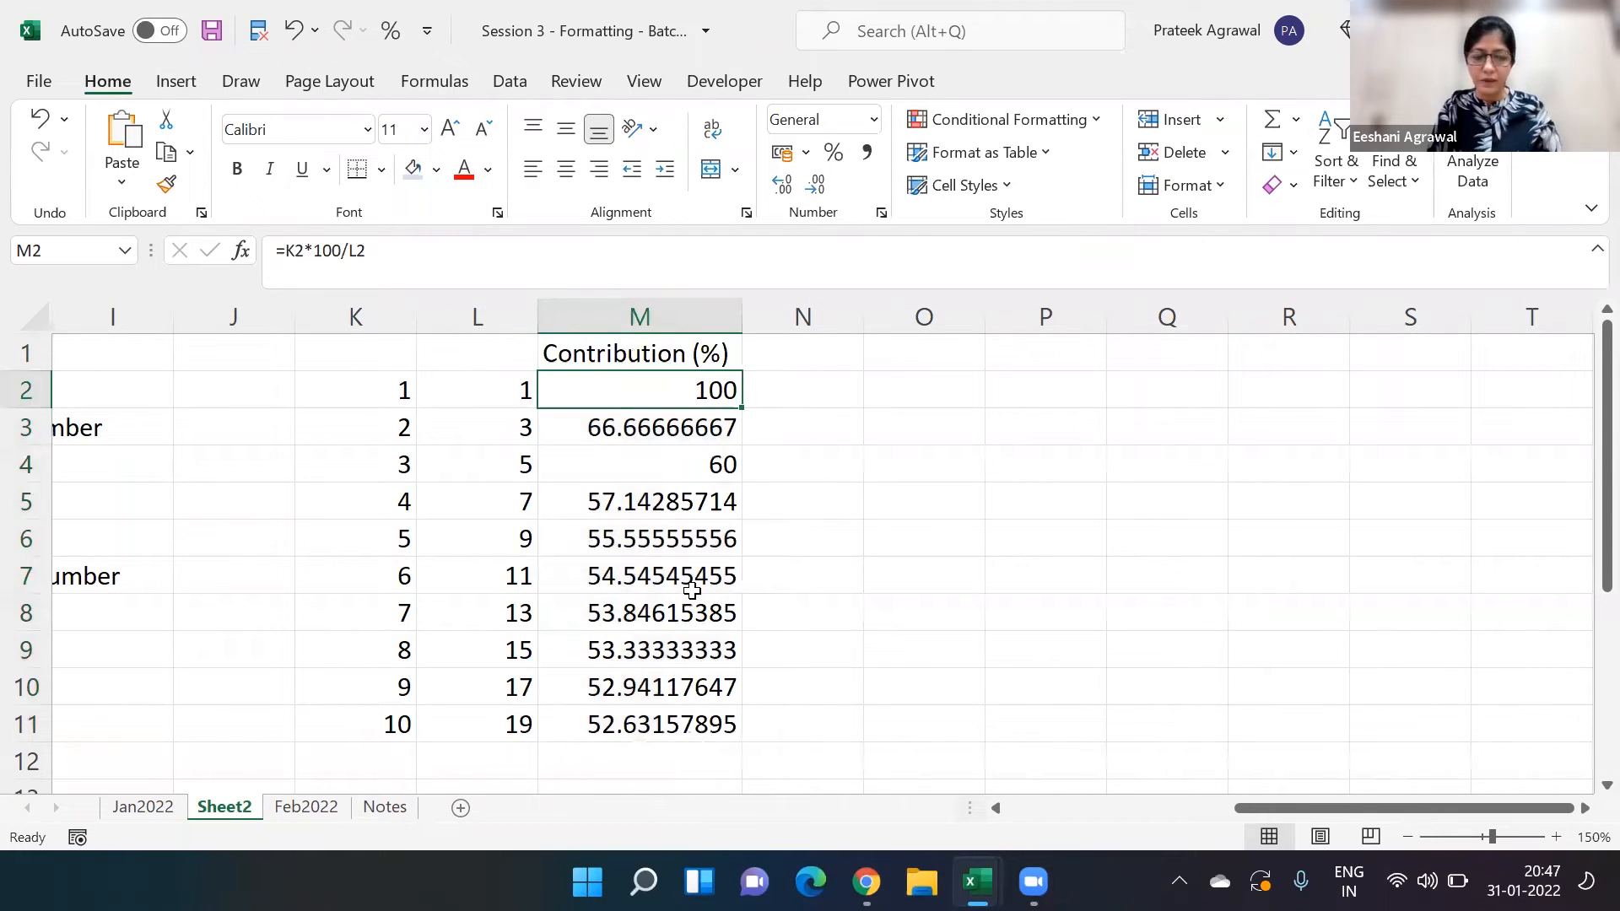
- Remove the multiplication by 100 from the formula in M2, making it =K2/L2
{"action": "key", "text": "F2"}
{"action": "key", "text": "Left"}
{"action": "key", "text": "Left"}
{"action": "key", "text": "Left"}
{"action": "key", "text": "Left"}
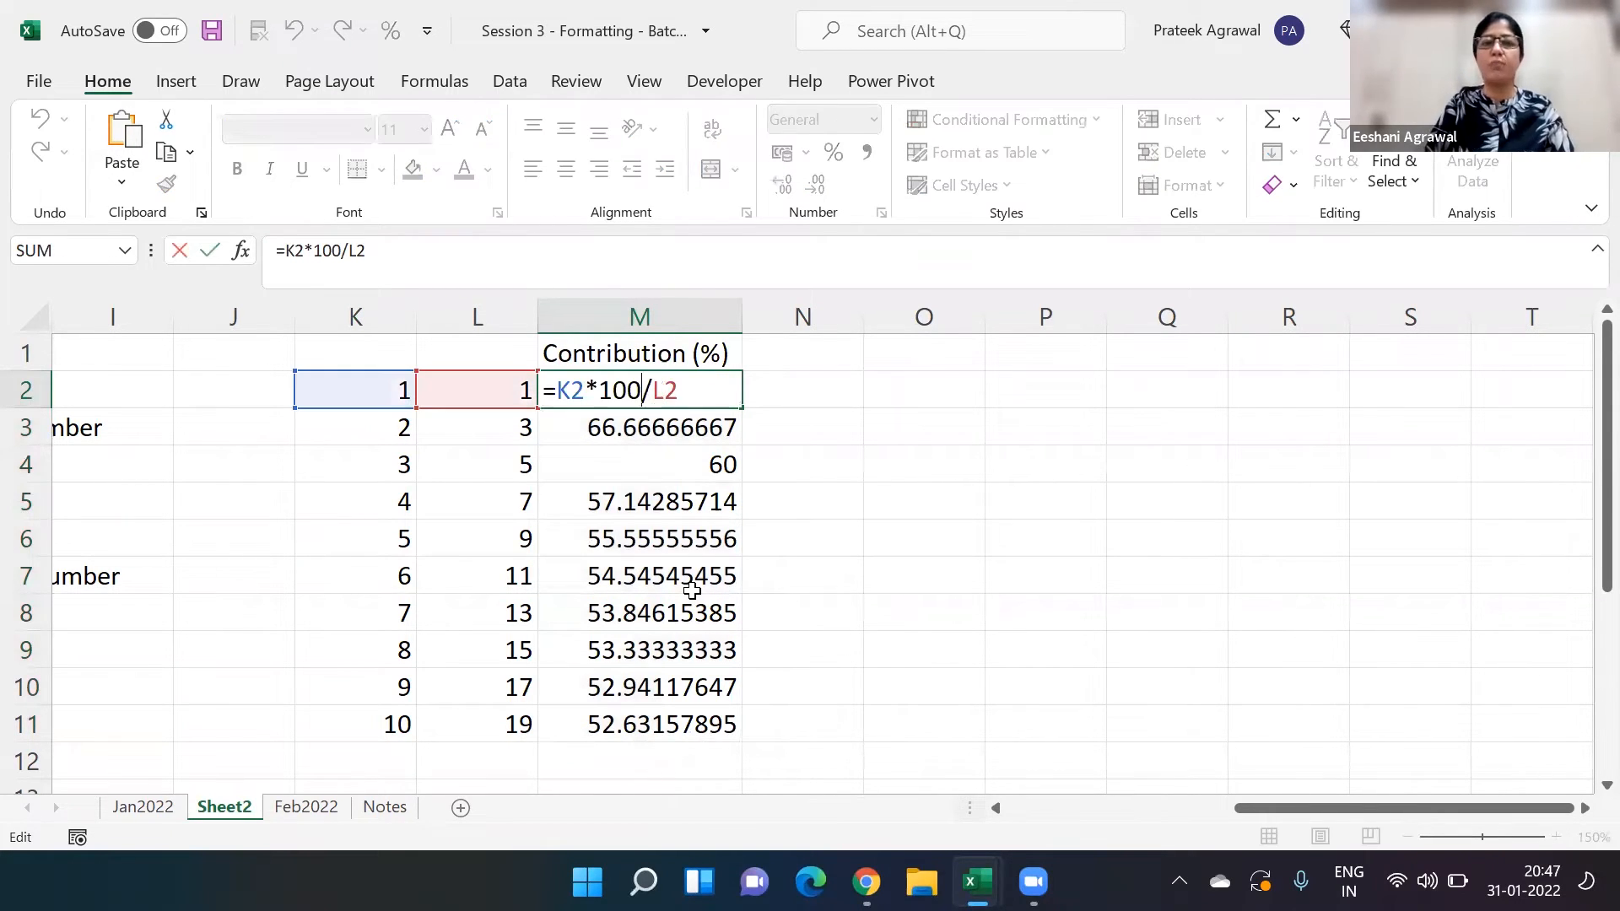
{"action": "key", "text": "BackSpace"}
{"action": "key", "text": "BackSpace"}
{"action": "key", "text": "Delete"}
{"action": "key", "text": "BackSpace"}
{"action": "key", "text": "Return"}
- Fill the M2 formula down to M11 and apply Percent Style to the filled values
{"action": "key", "text": "Up"}
{"action": "double_click", "coordinate": [742, 408]}
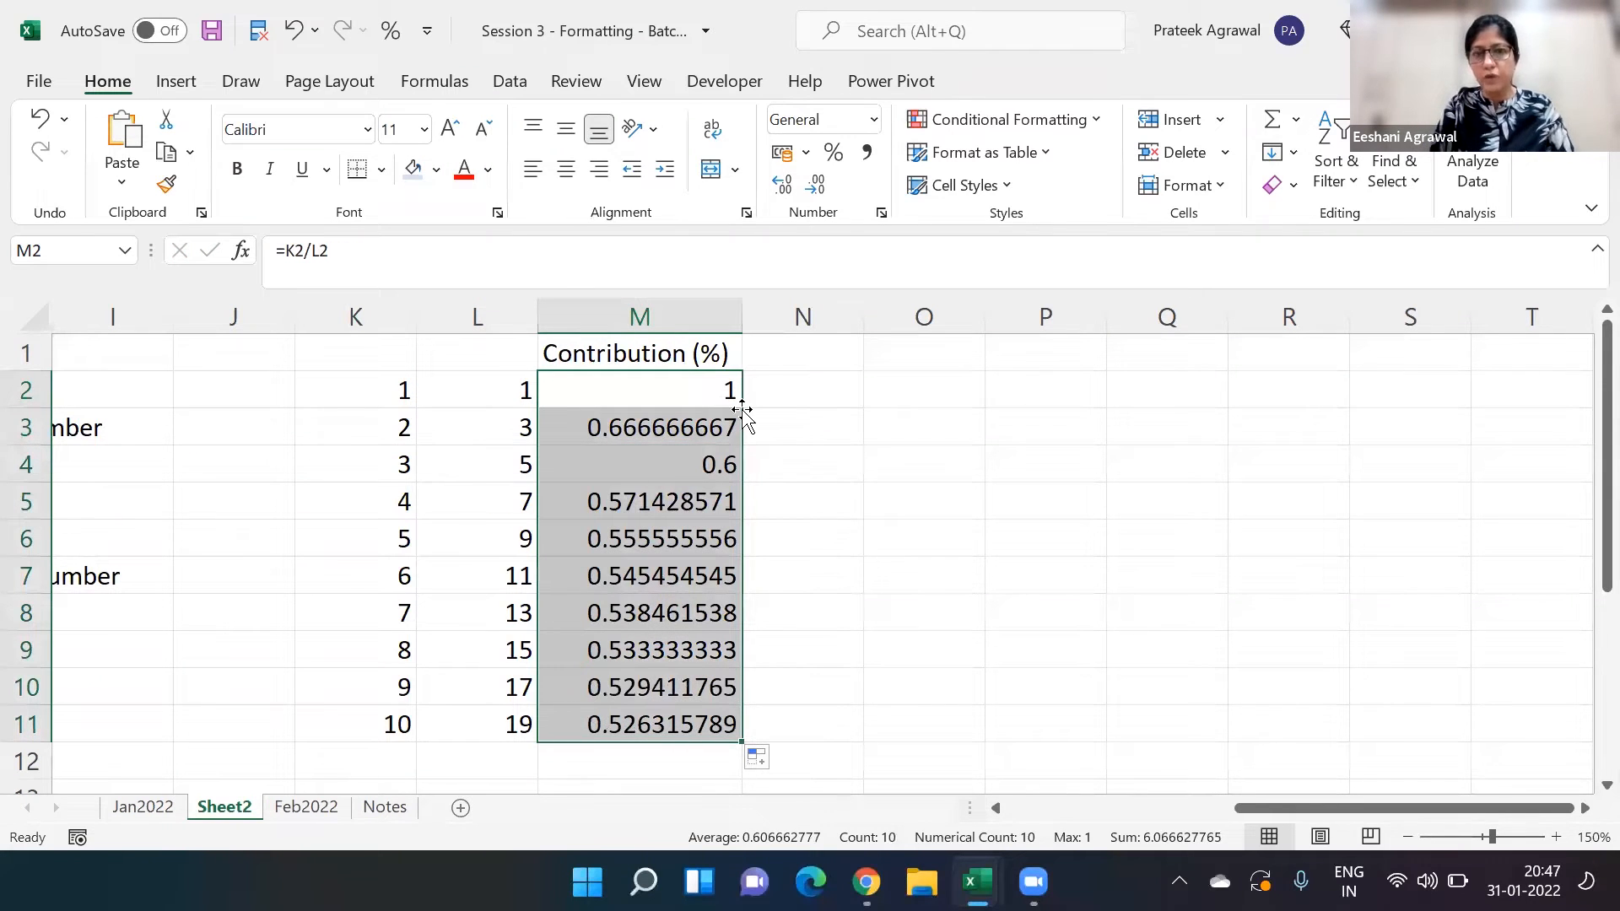
{"action": "left_click", "coordinate": [834, 156]}
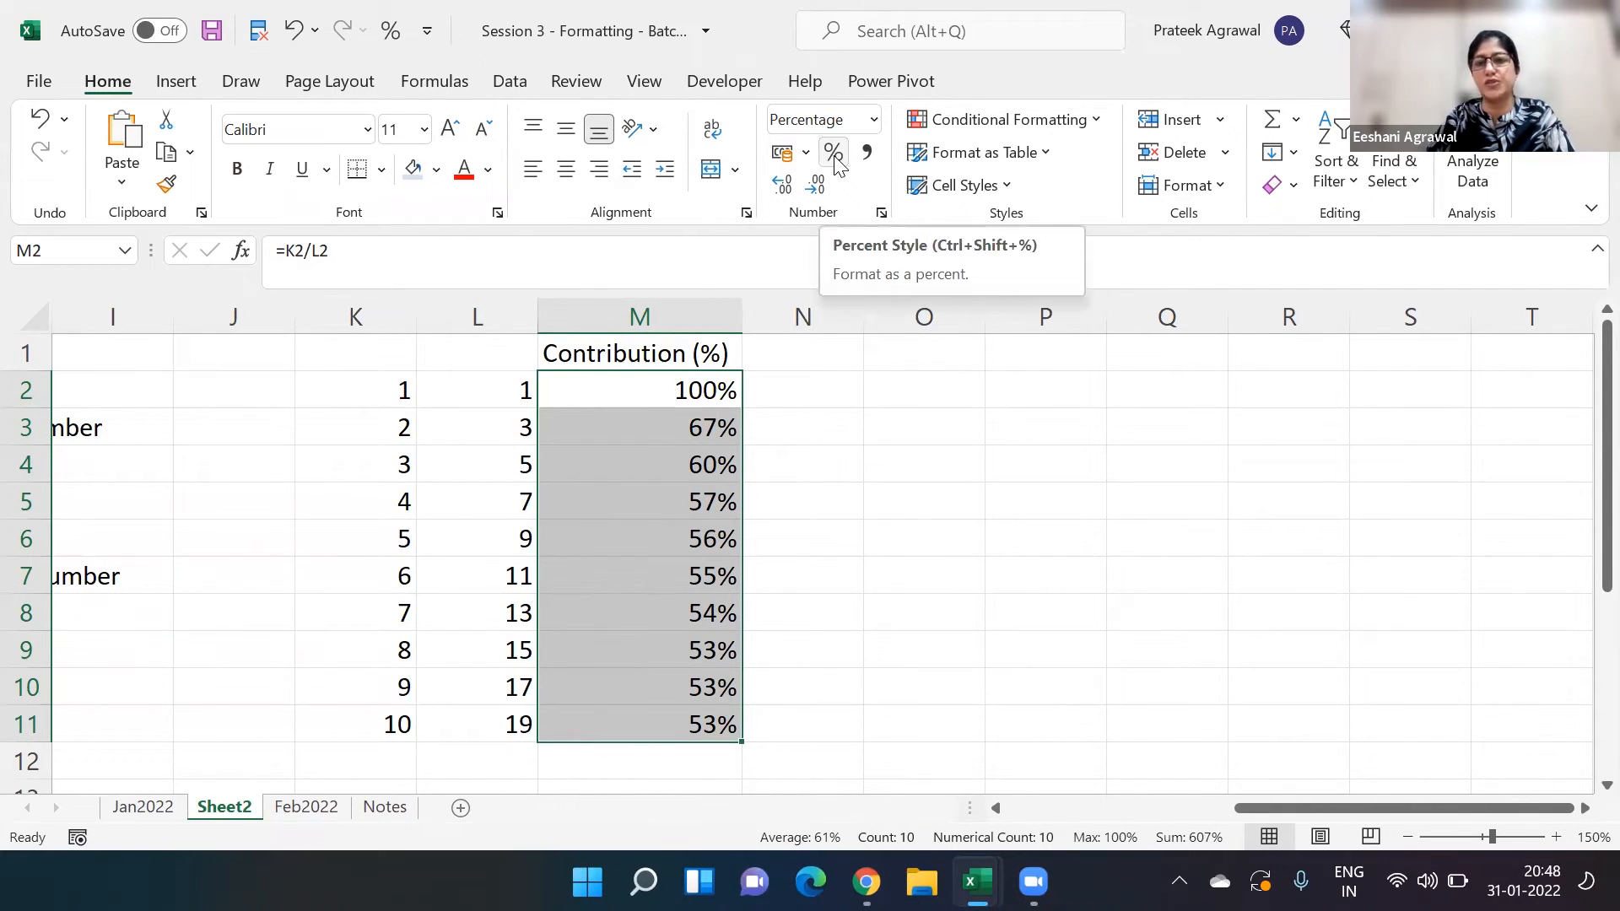
- Enter the value 345 in cell F8 of the Notes sheet
{"action": "left_click", "coordinate": [389, 802]}
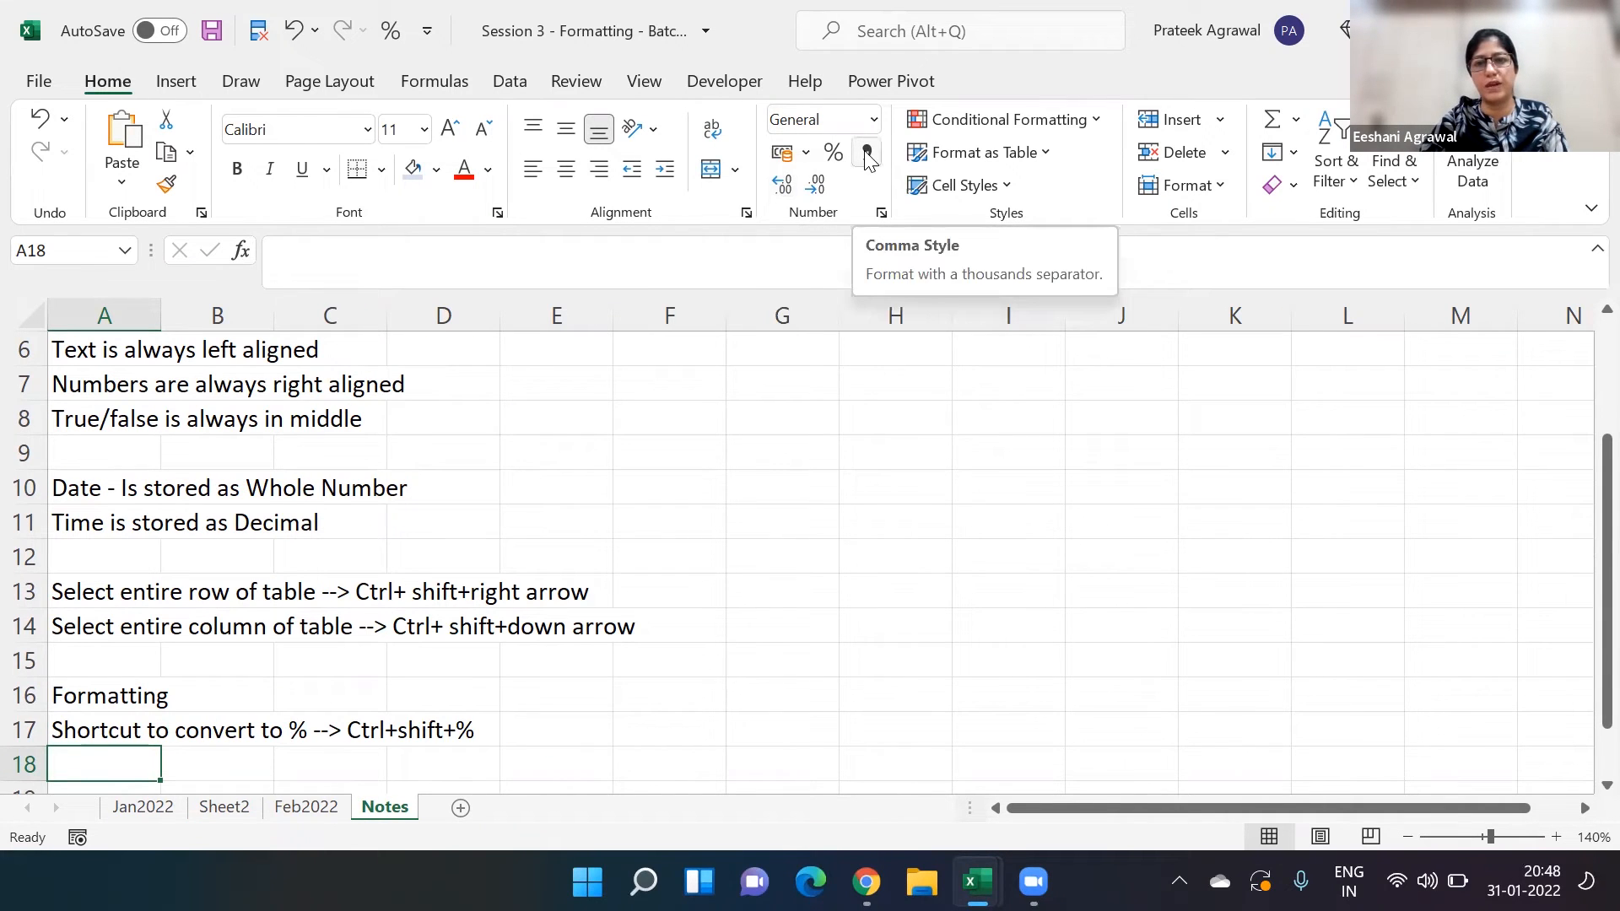
{"action": "left_click", "coordinate": [785, 613]}
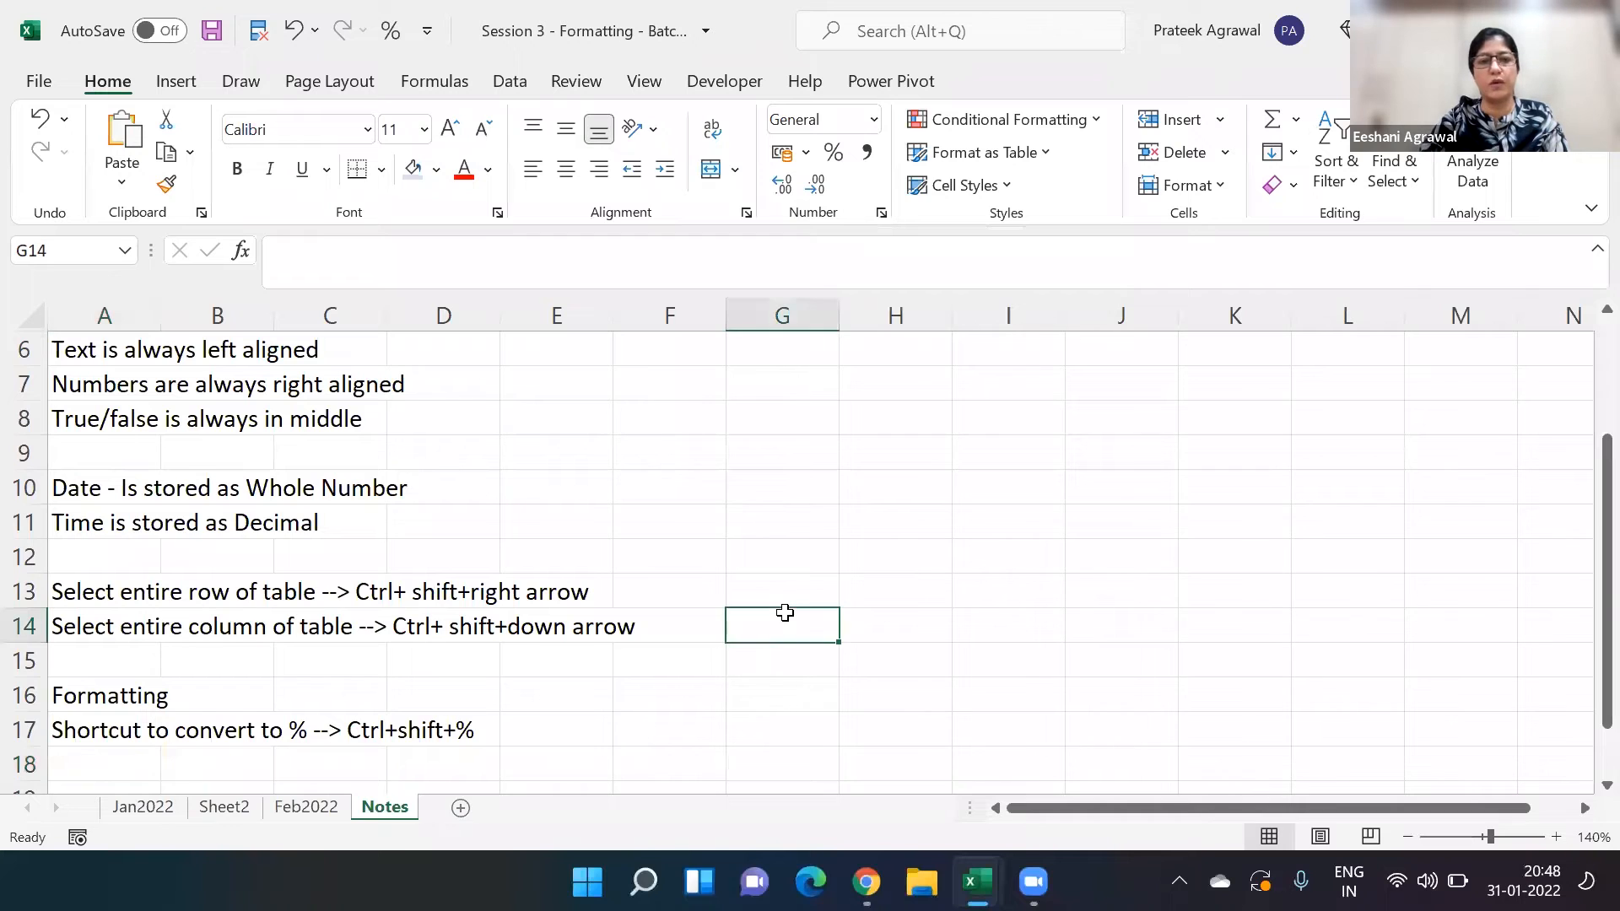
{"action": "left_click", "coordinate": [672, 425]}
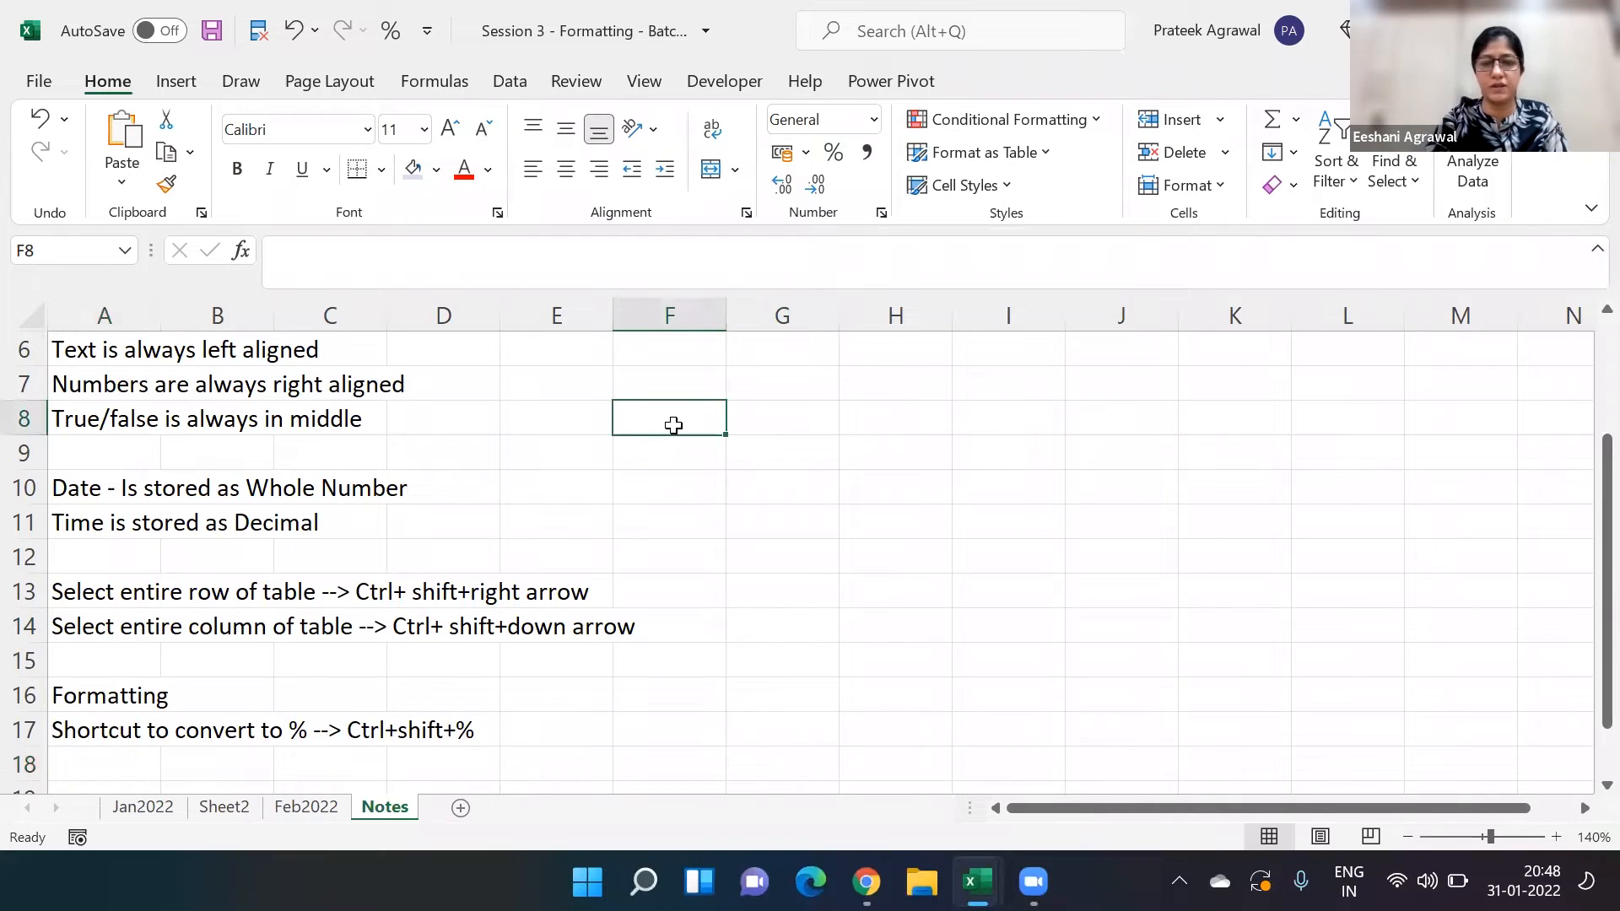
{"action": "type", "text": "345"}
{"action": "key", "text": "Return"}
{"action": "double_click", "coordinate": [673, 426]}
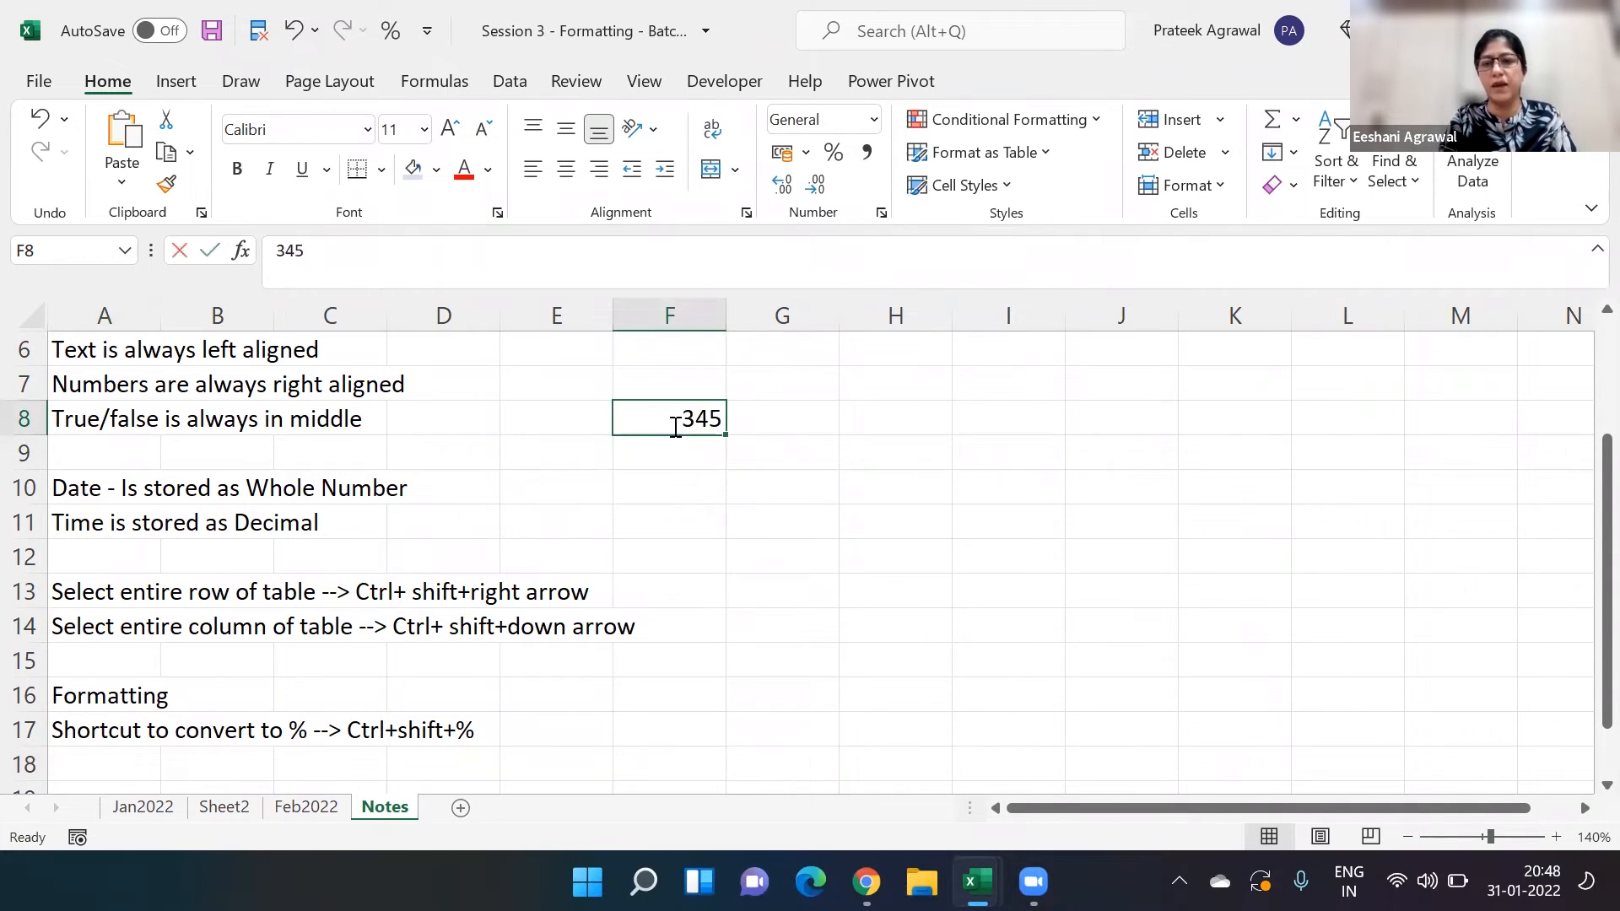
{"action": "left_click", "coordinate": [670, 482]}
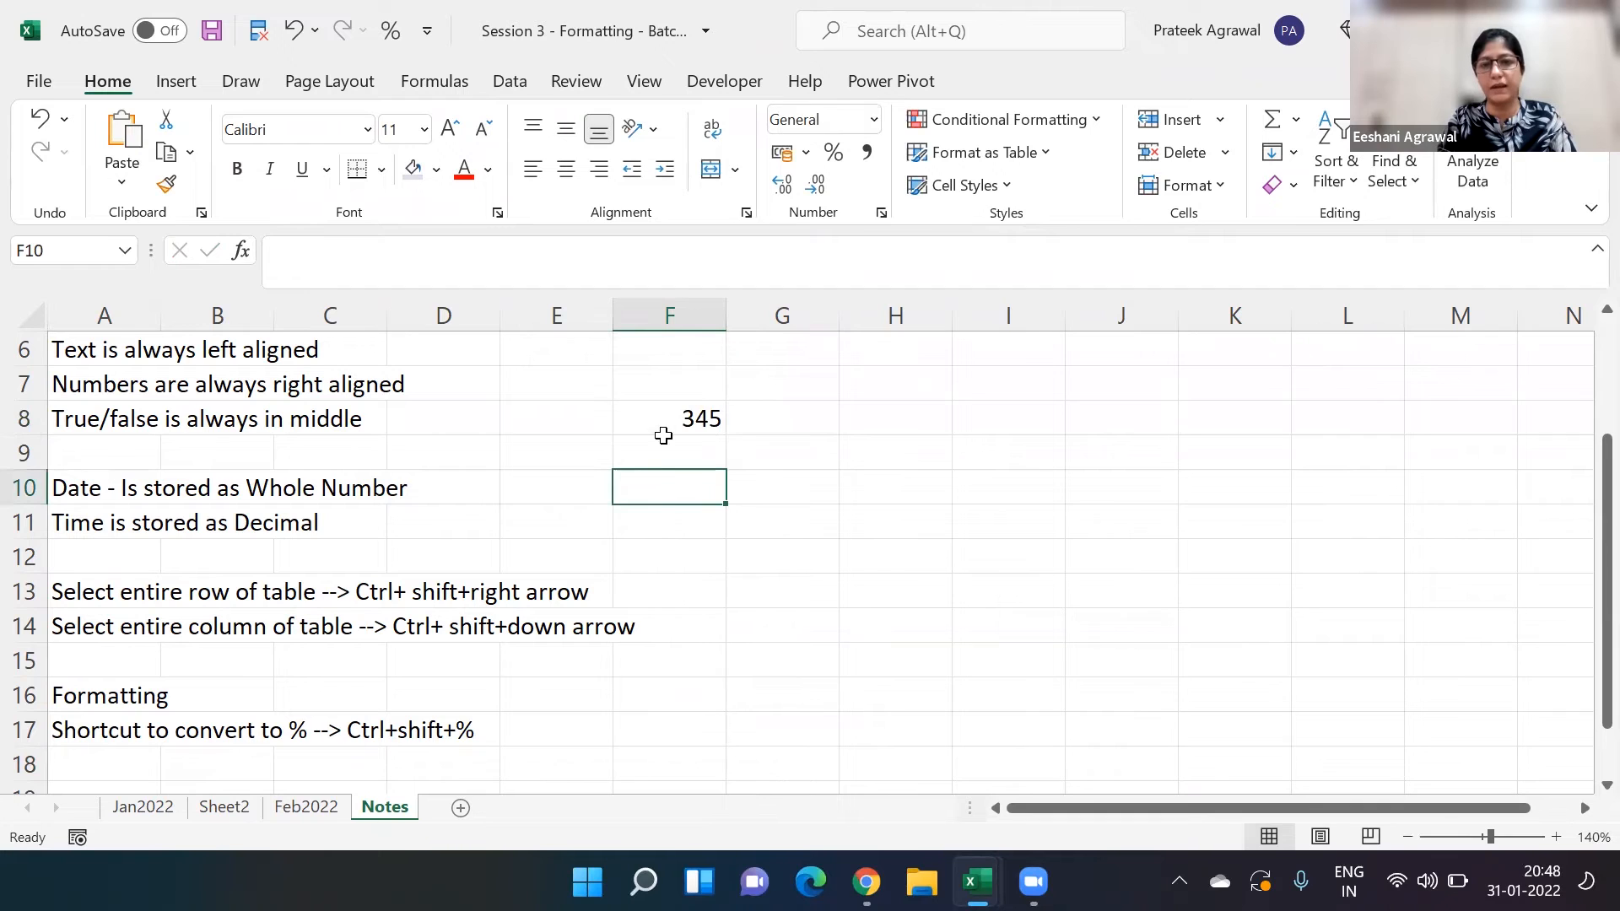
- Apply the $ English (United States) accounting format to cell F8
{"action": "left_click", "coordinate": [673, 416]}
{"action": "key", "text": "alt"}
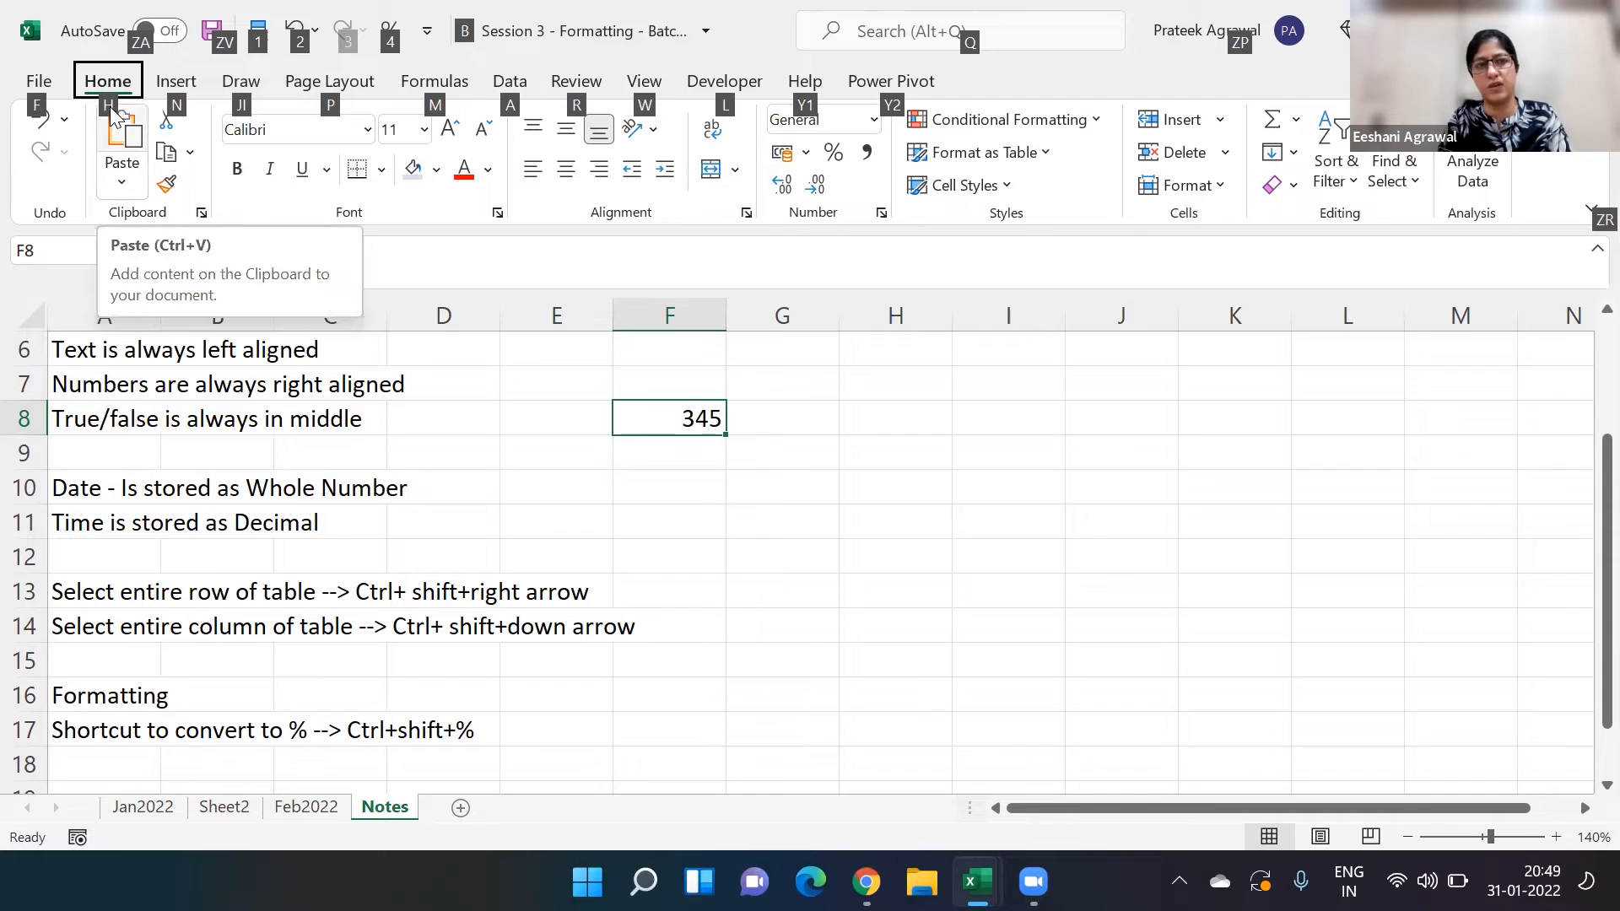
{"action": "key", "text": "h"}
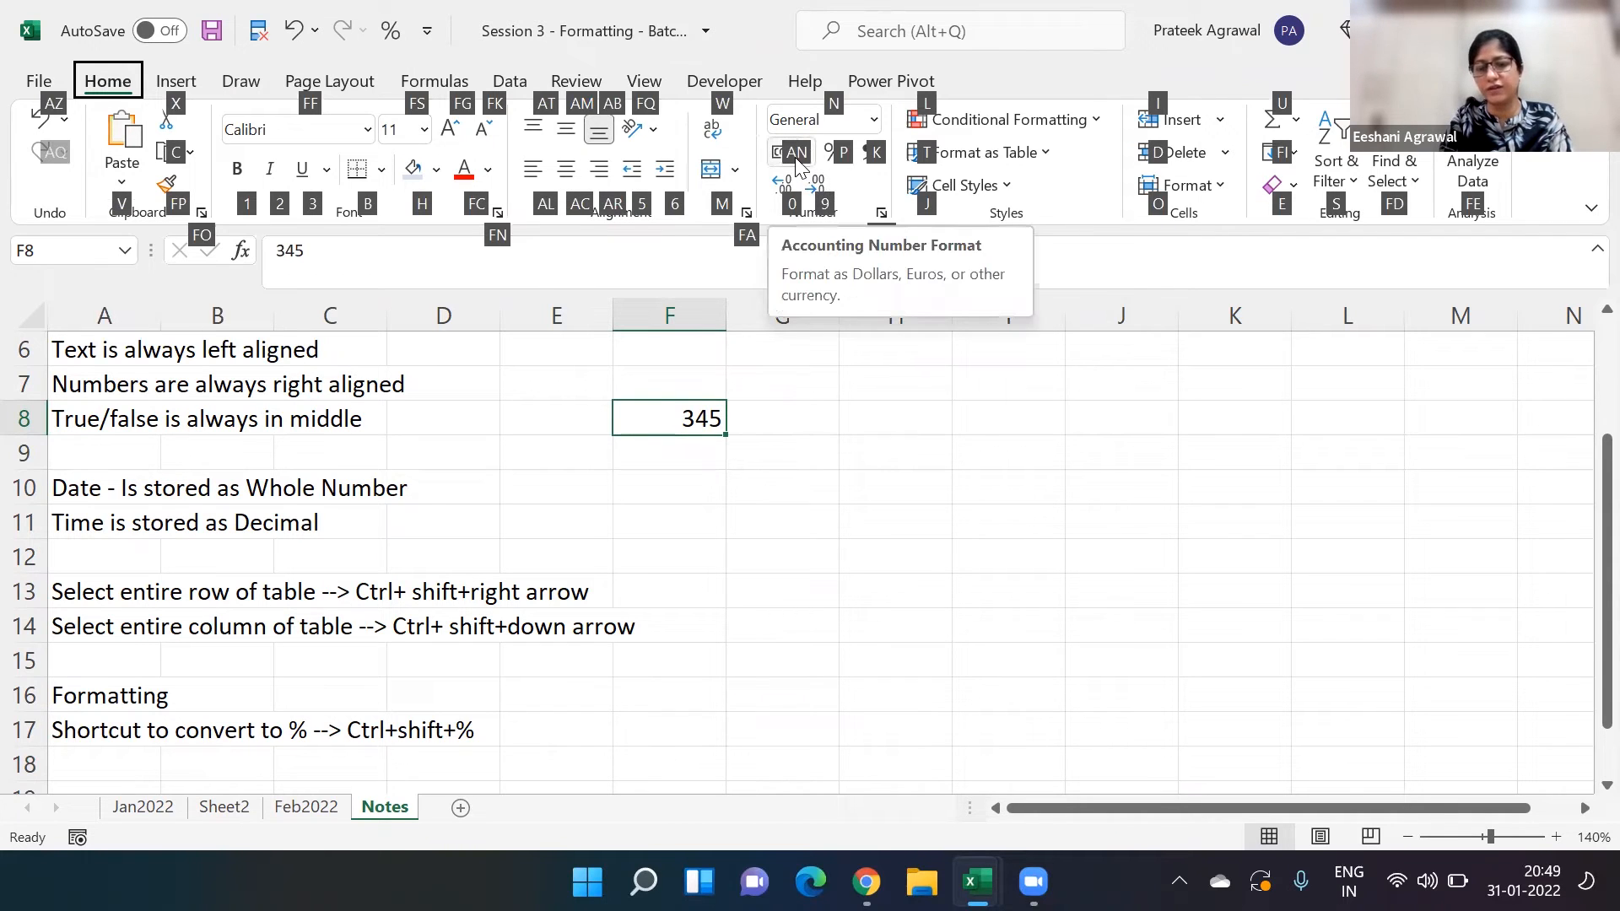
{"action": "key", "text": "a"}
{"action": "key", "text": "n"}
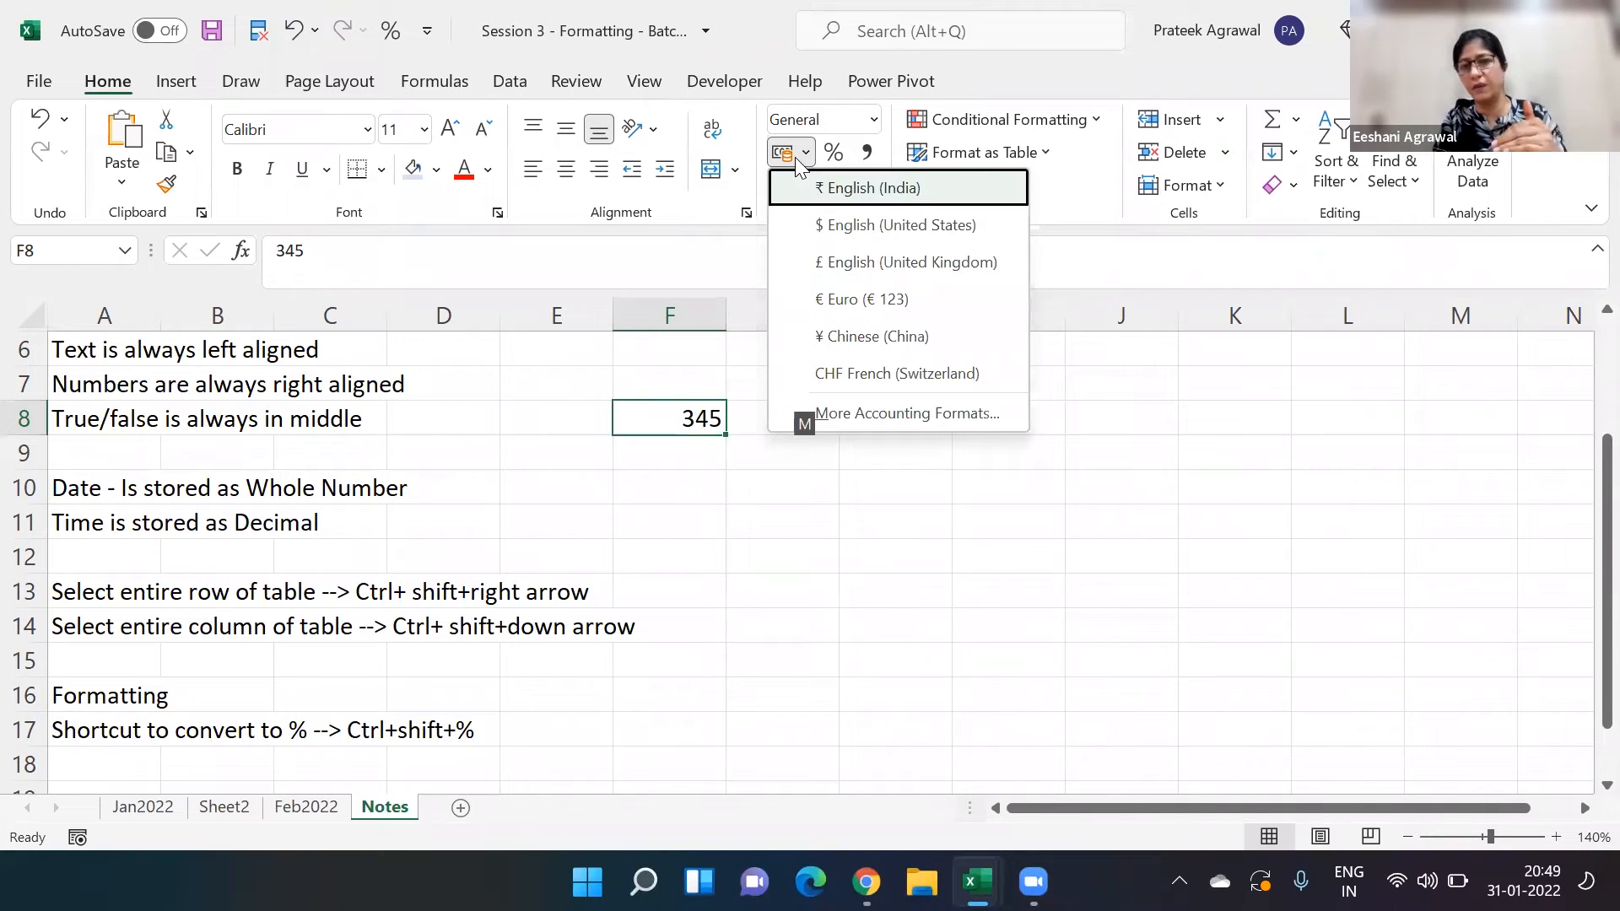
{"action": "key", "text": "Down"}
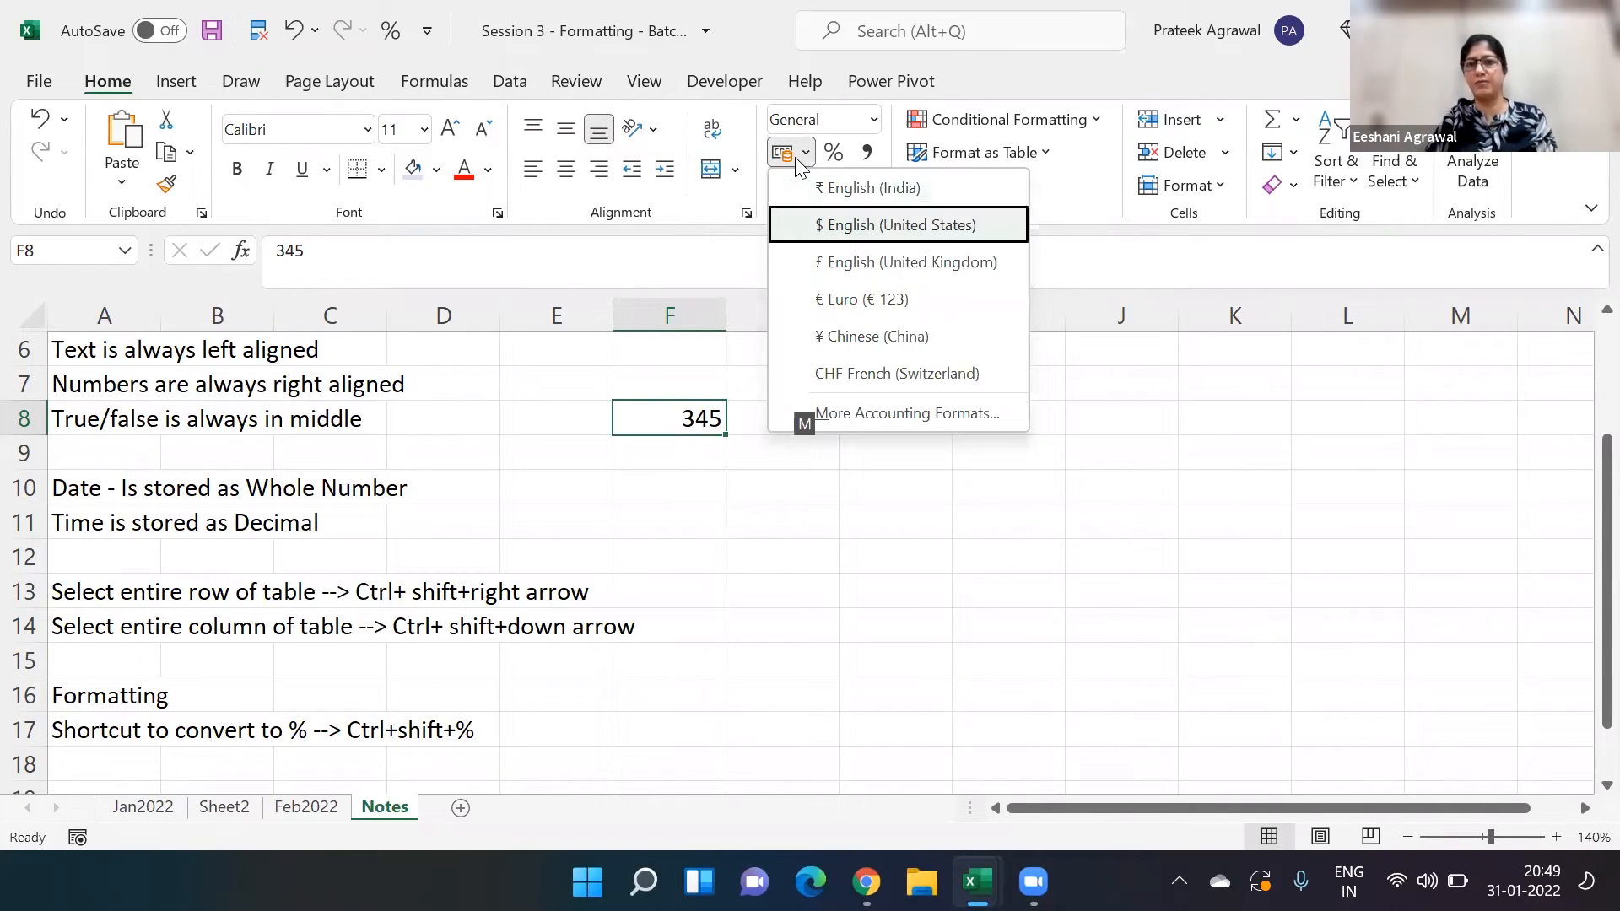
{"action": "key", "text": "Return"}
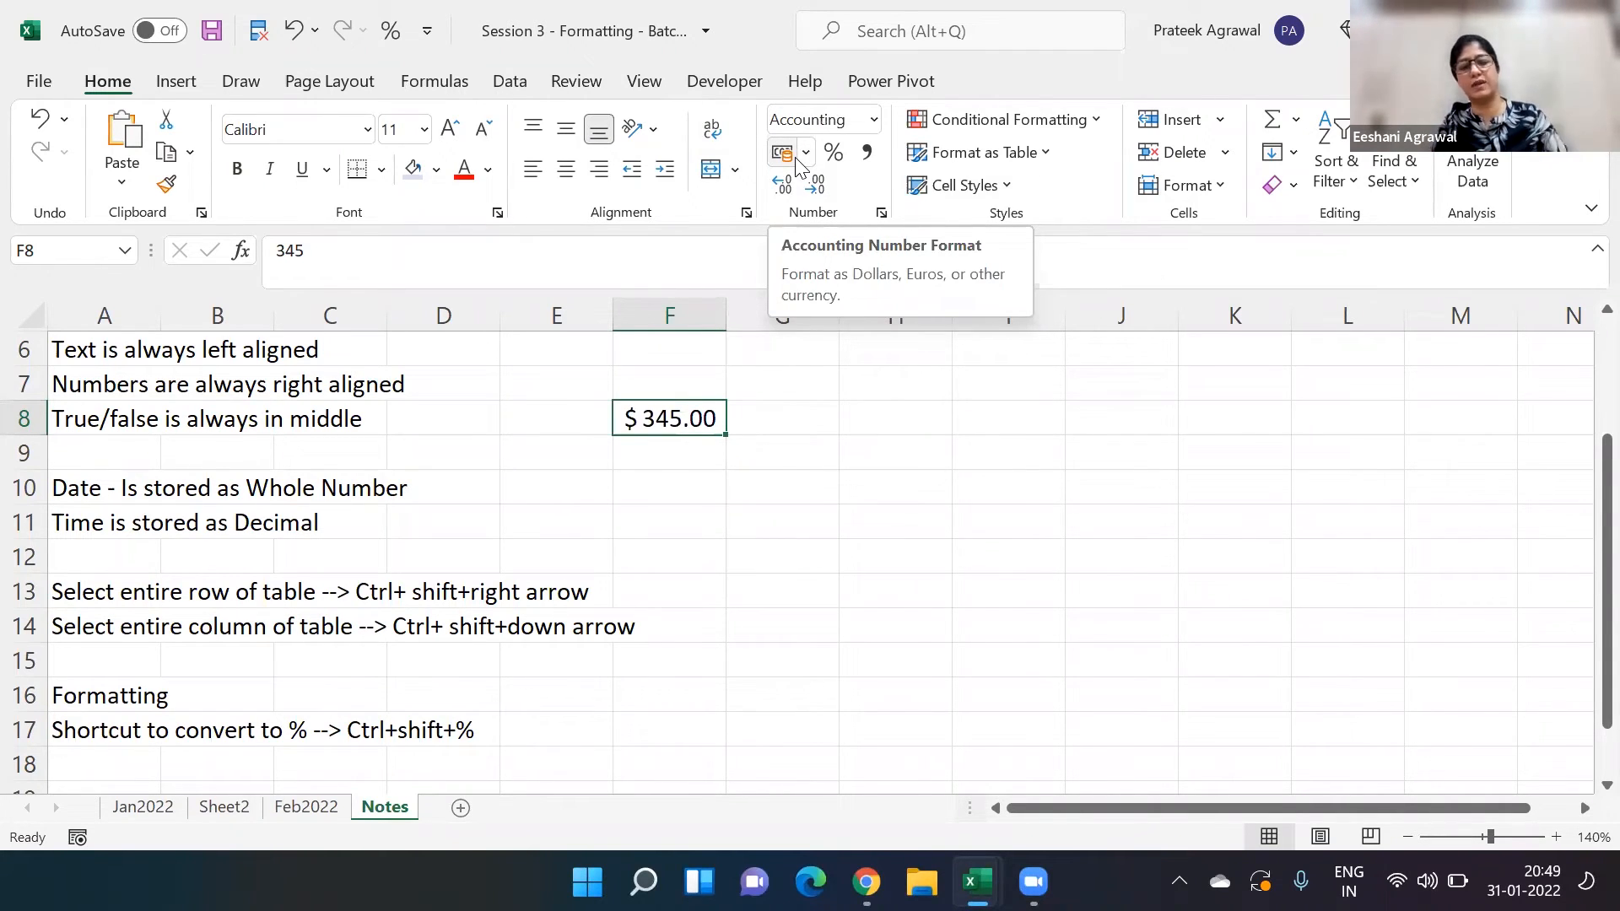
- Remove one decimal place from cell F8 and clear its contents
{"action": "key", "text": "alt"}
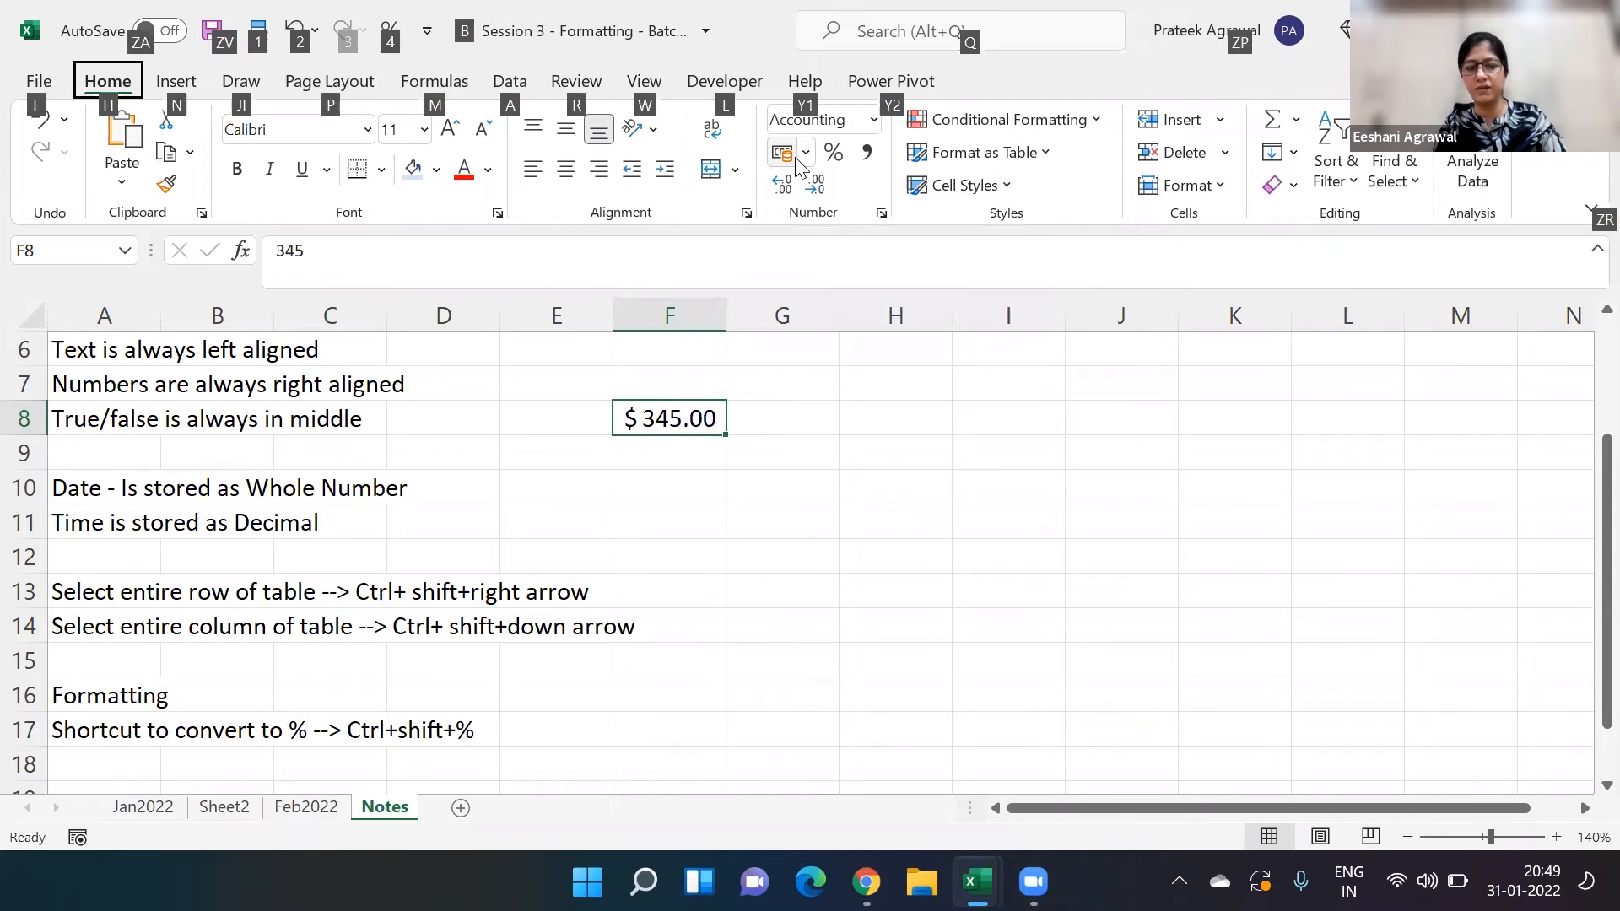
{"action": "key", "text": "h"}
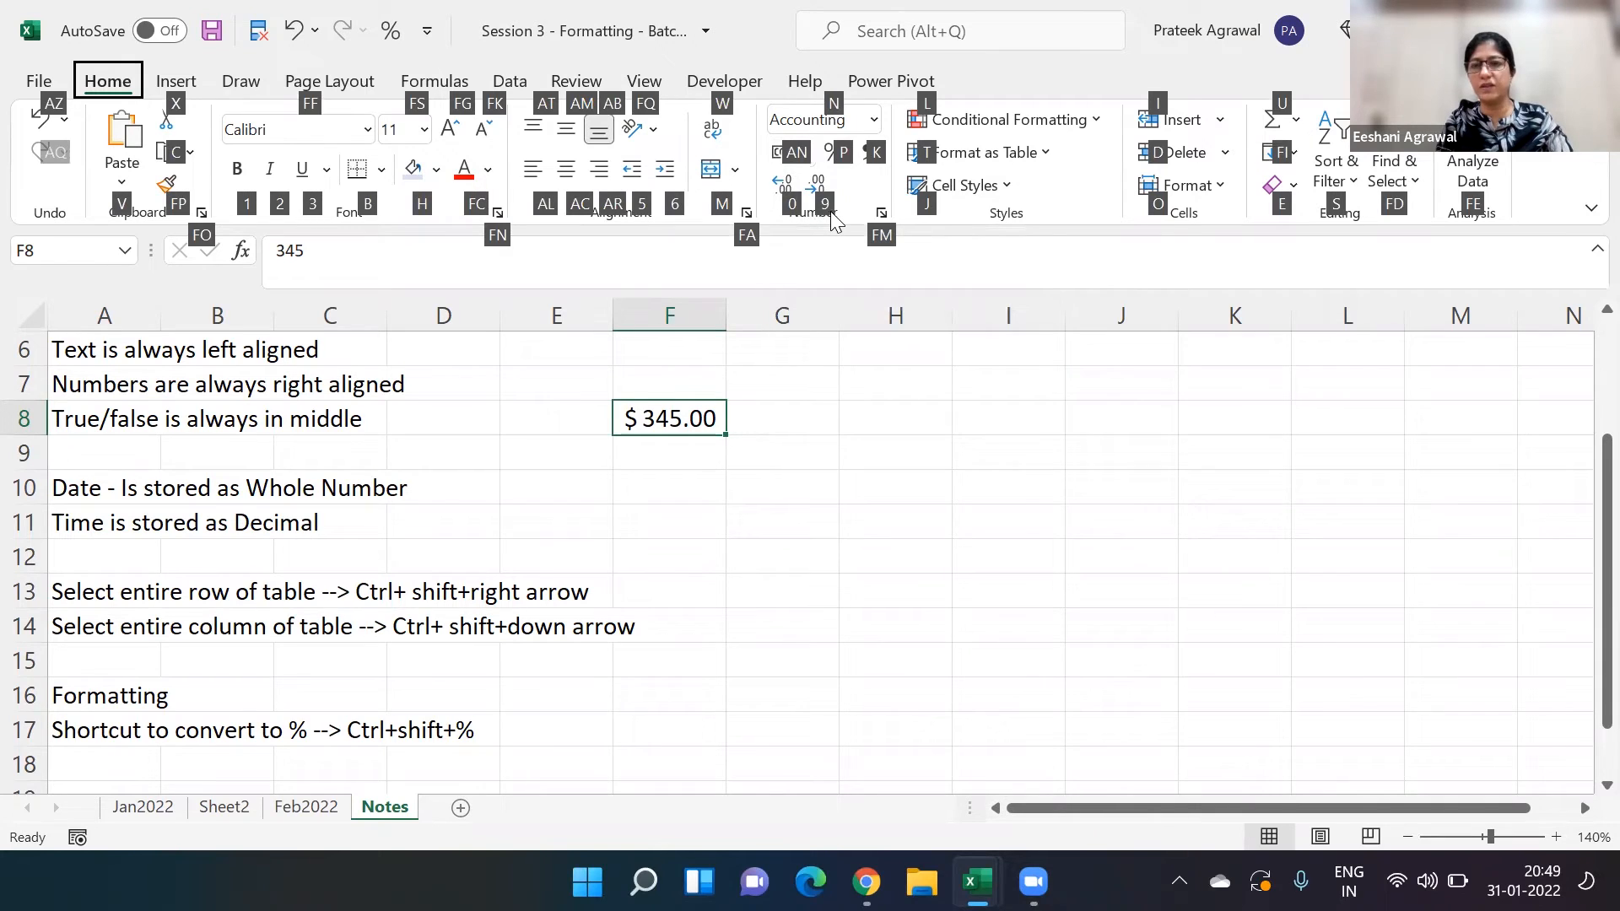
{"action": "key", "text": "9"}
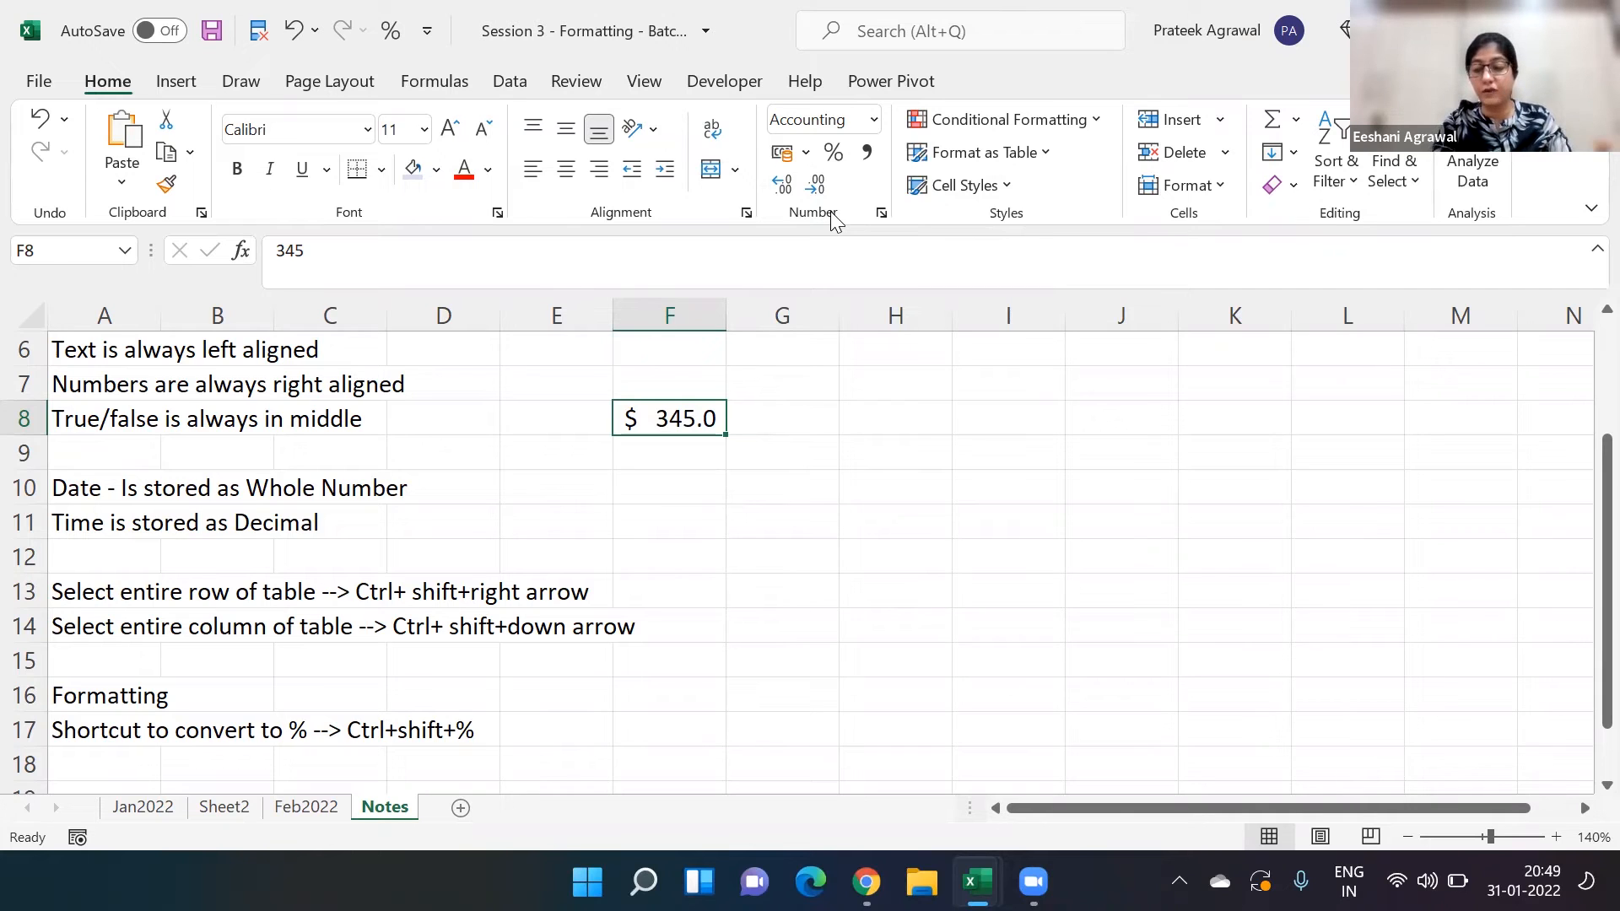
{"action": "key", "text": "Delete"}
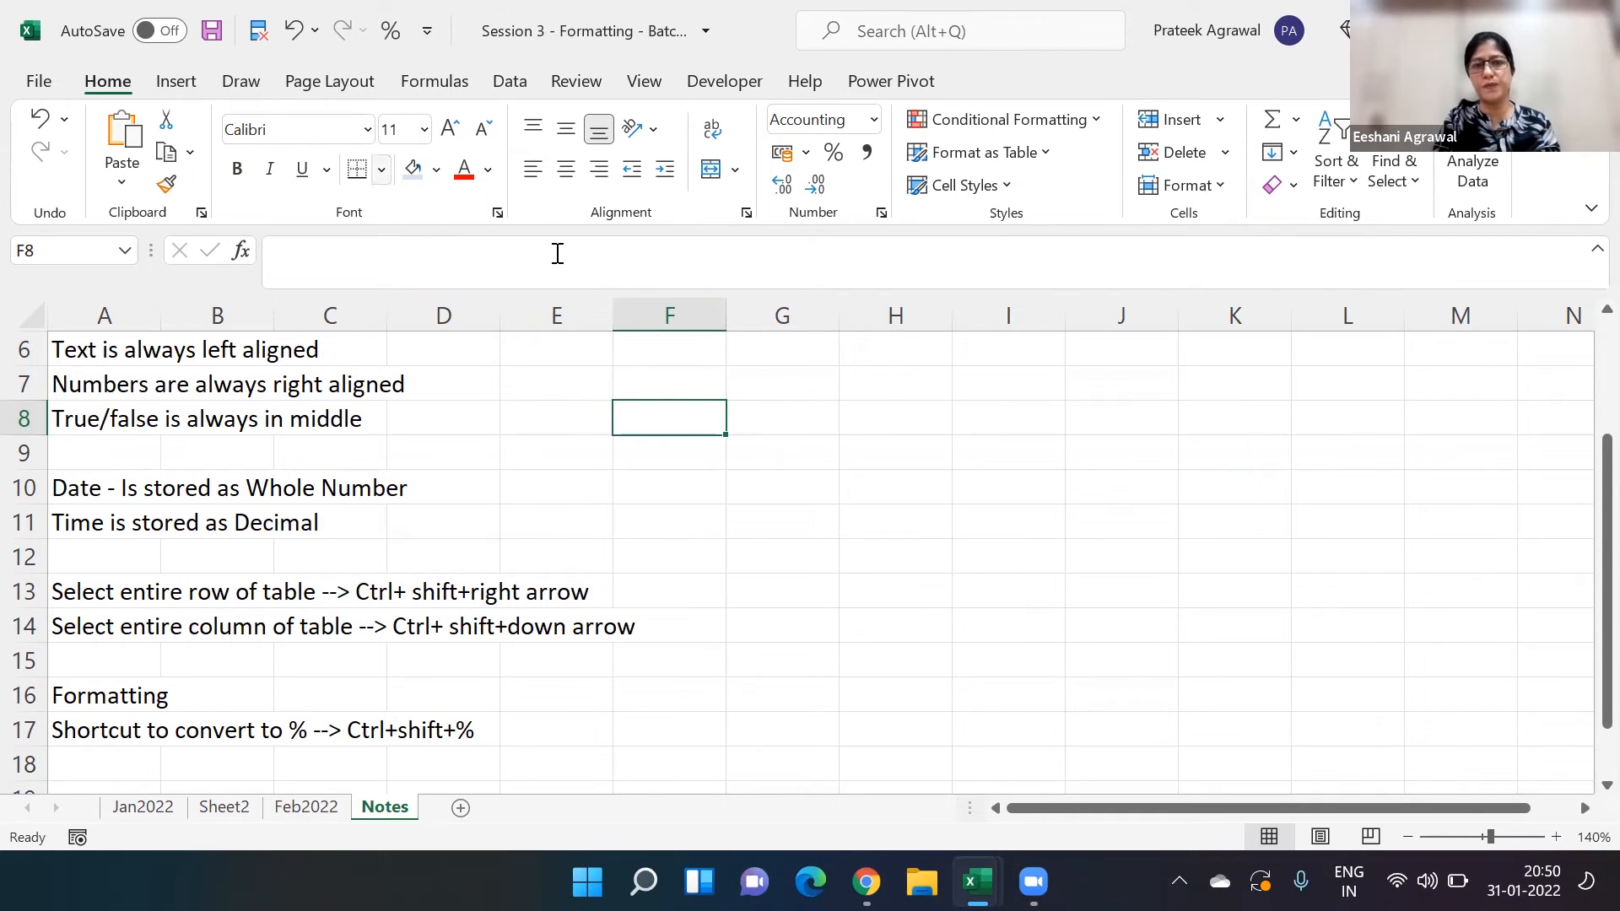
- Open the Format Cells number settings for F8 and move the dialog away from the number formatting tools
{"action": "left_click", "coordinate": [882, 214]}
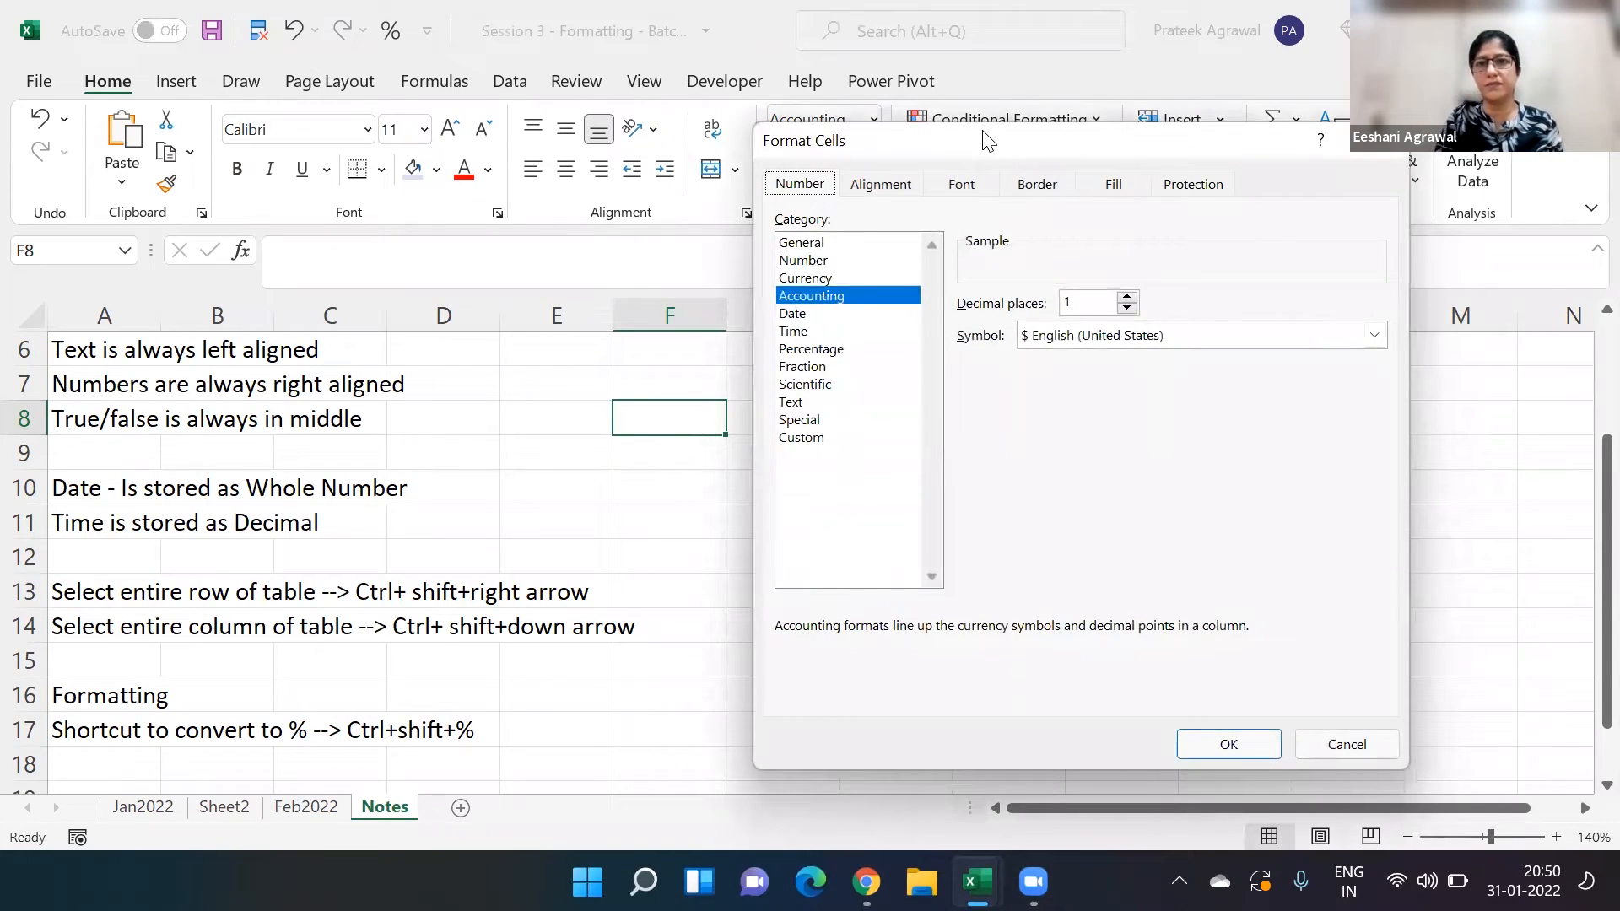
{"action": "left_click_drag", "start_coordinate": [987, 140], "coordinate": [709, 272]}
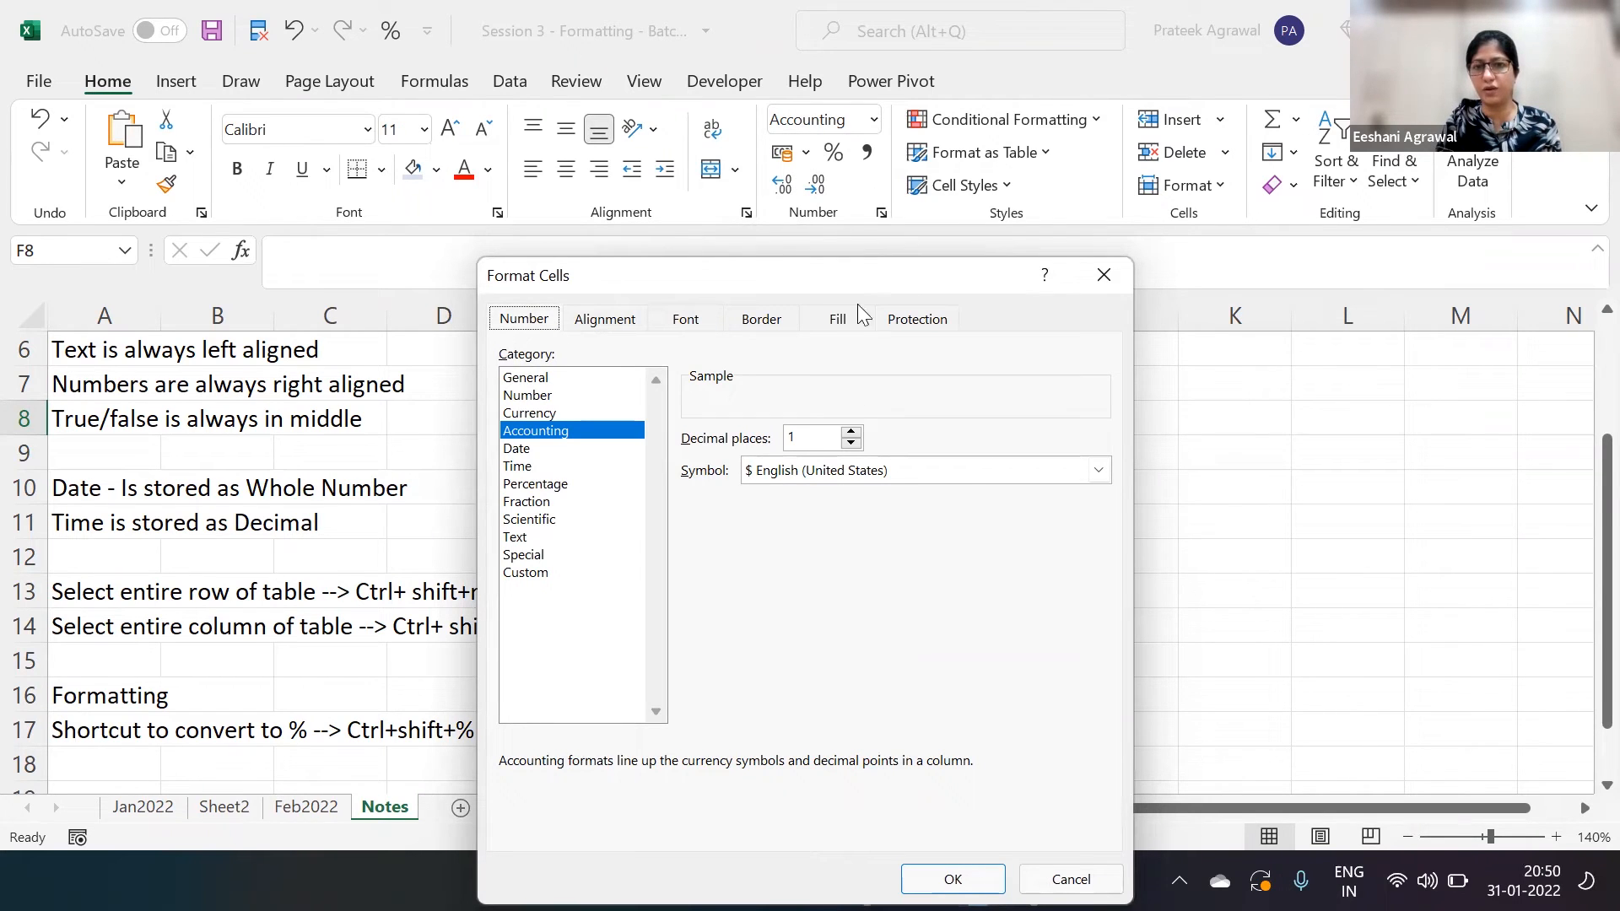
{"action": "left_click", "coordinate": [1057, 806]}
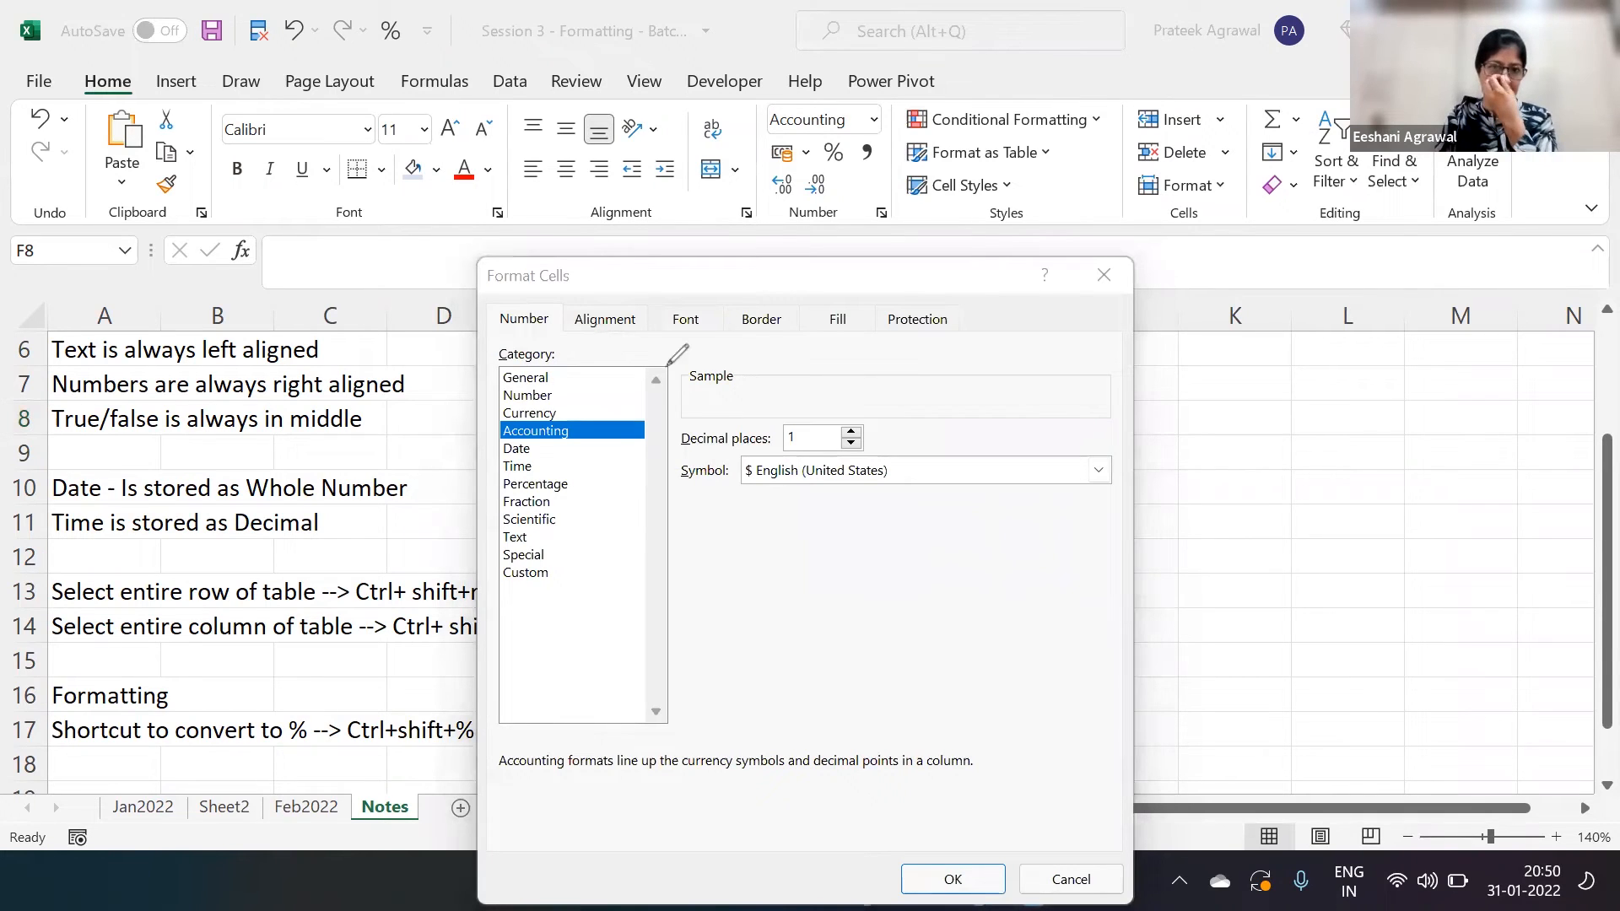
{"action": "mouse_move", "coordinate": [530, 311]}
{"action": "left_mouse_down"}
{"action": "mouse_move", "coordinate": [800, 235]}
{"action": "mouse_move", "coordinate": [823, 208]}
{"action": "left_mouse_up"}
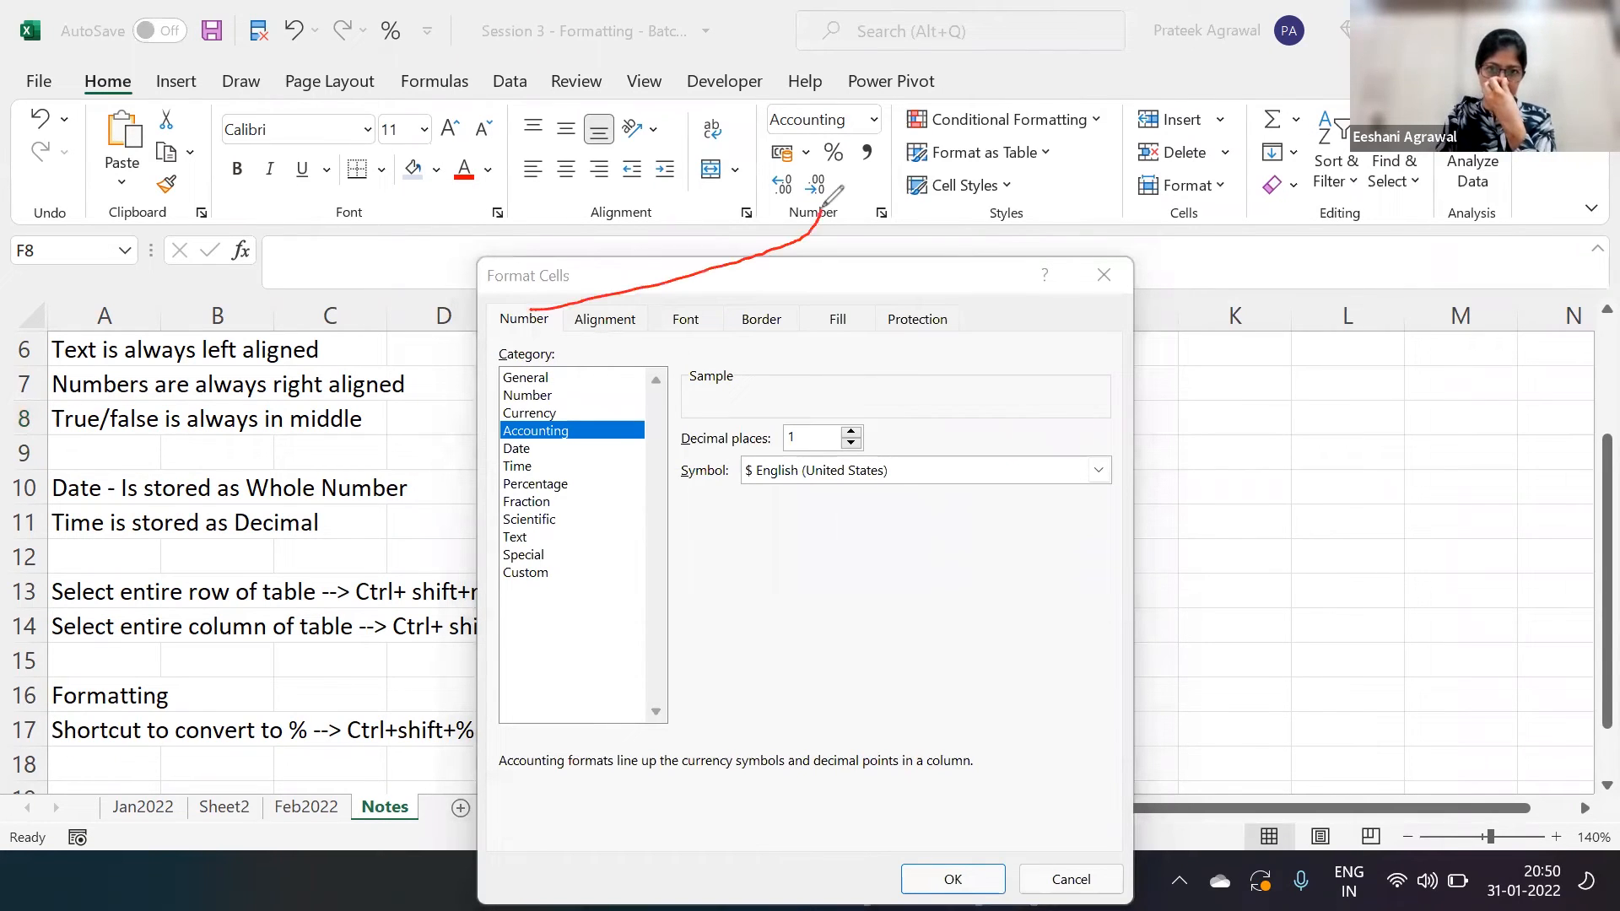
- Annotate how the Alignment, Font, Border and Fill settings of Format Cells correspond to the ribbon tools, and erase the red lines
{"action": "mouse_move", "coordinate": [597, 318]}
{"action": "left_mouse_down"}
{"action": "mouse_move", "coordinate": [584, 210]}
{"action": "mouse_move", "coordinate": [600, 220]}
{"action": "left_mouse_up"}
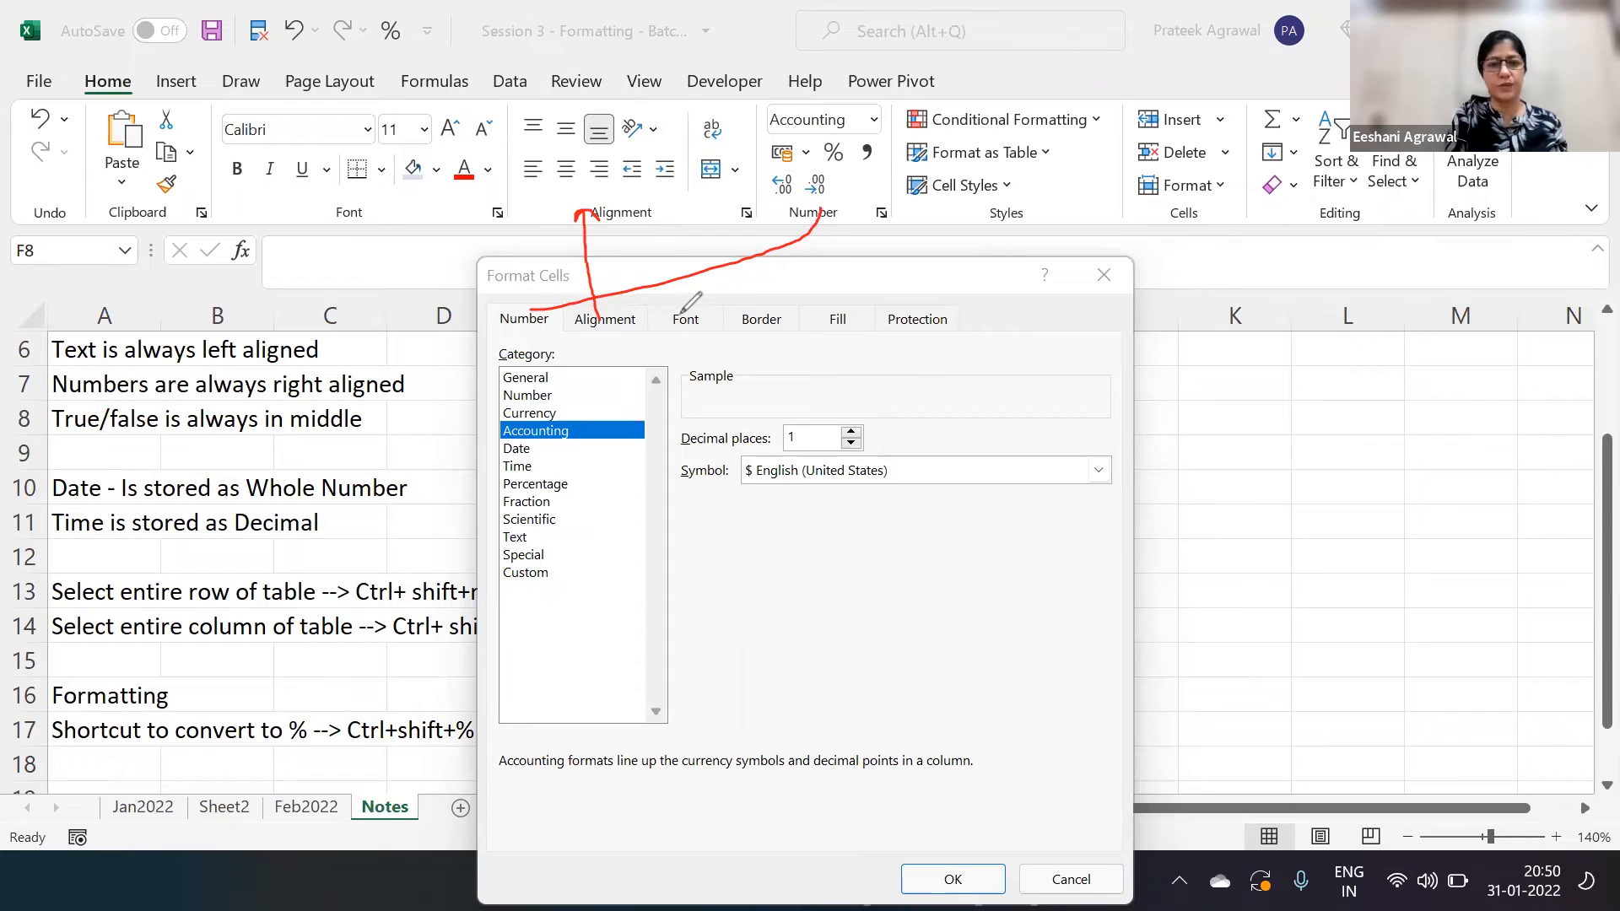
{"action": "mouse_move", "coordinate": [327, 169]}
{"action": "left_mouse_down"}
{"action": "mouse_move", "coordinate": [679, 317]}
{"action": "mouse_move", "coordinate": [437, 230]}
{"action": "mouse_move", "coordinate": [365, 164]}
{"action": "left_mouse_up"}
{"action": "mouse_move", "coordinate": [839, 325]}
{"action": "left_mouse_down"}
{"action": "mouse_move", "coordinate": [646, 207]}
{"action": "mouse_move", "coordinate": [473, 213]}
{"action": "mouse_move", "coordinate": [444, 182]}
{"action": "left_mouse_up"}
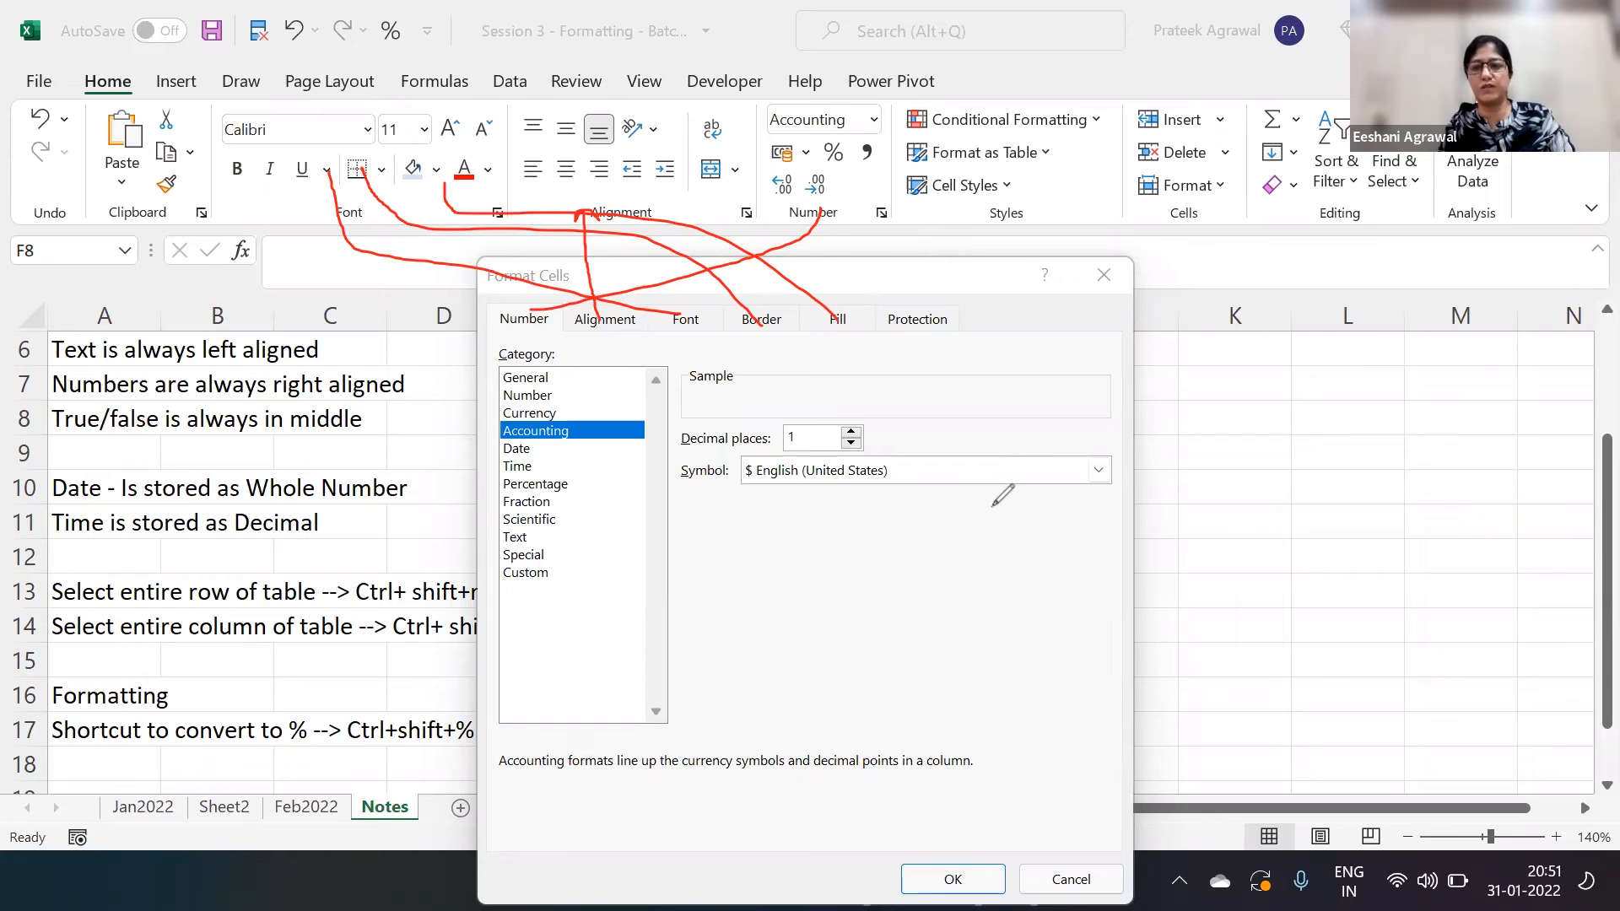
{"action": "key", "text": "e"}
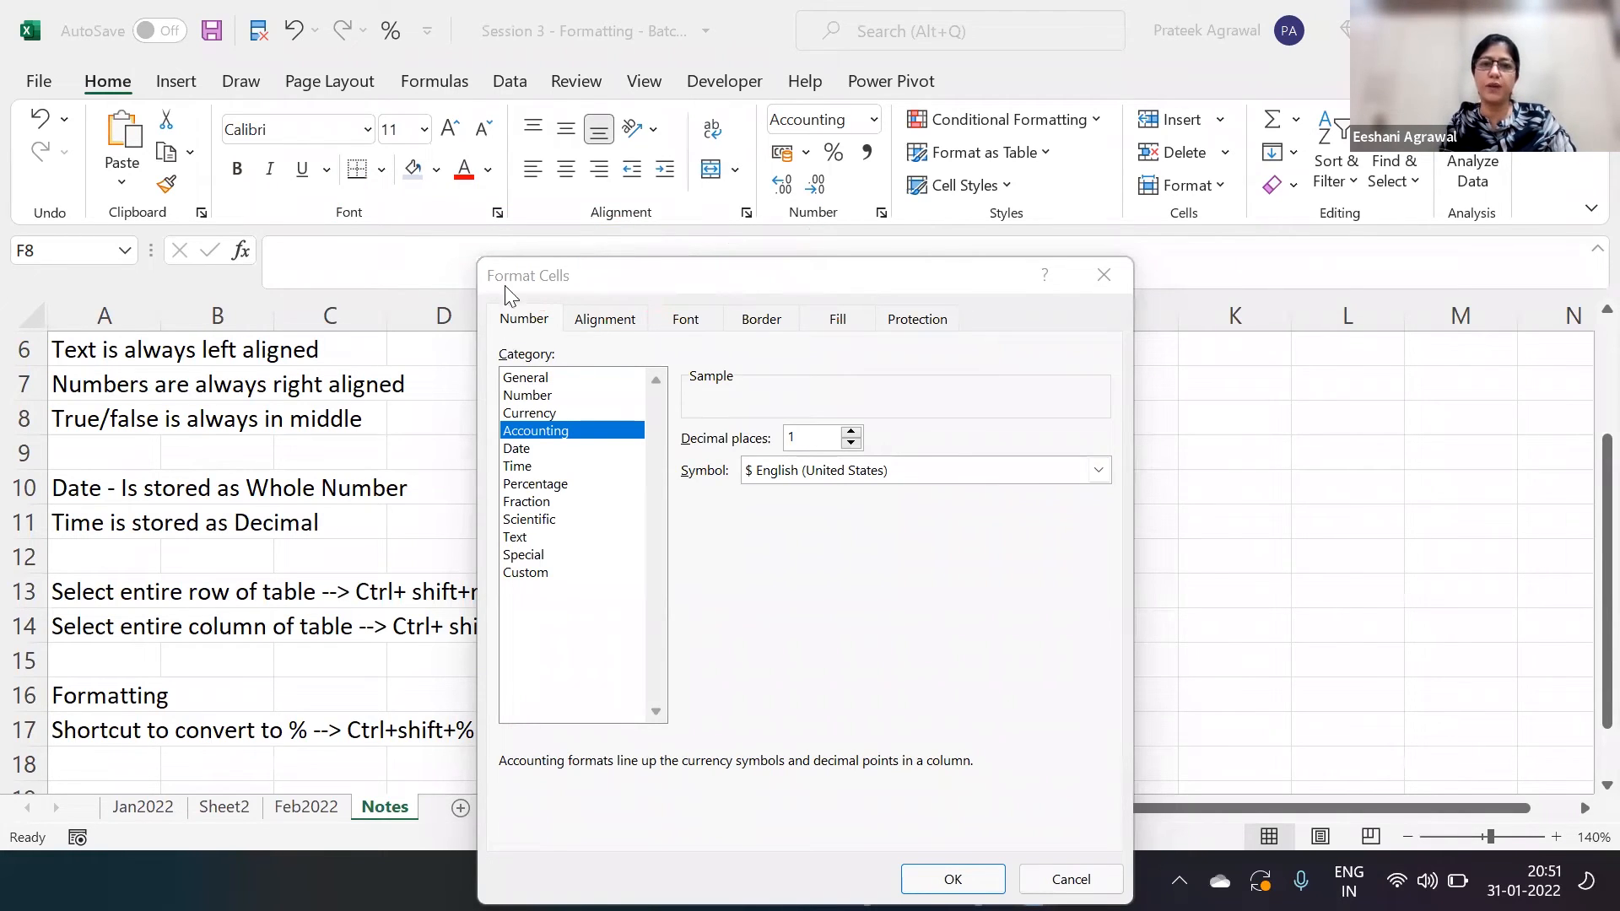
- Examine the Number category in Format Cells and compare its black and red negative number styles
{"action": "left_click", "coordinate": [524, 396]}
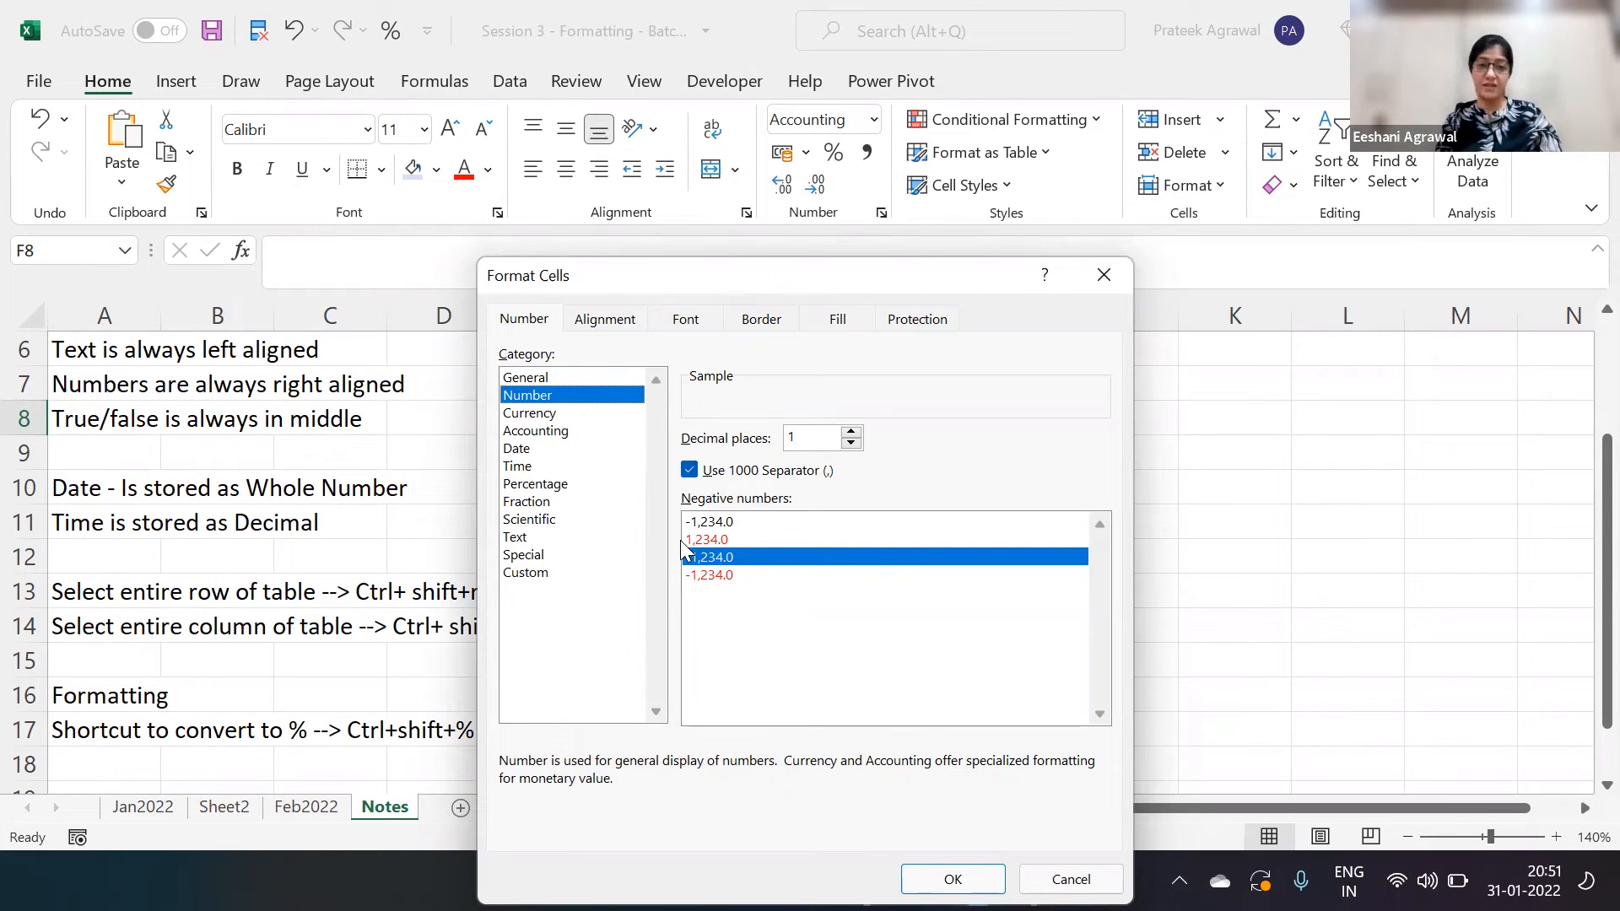
{"action": "left_click", "coordinate": [714, 577]}
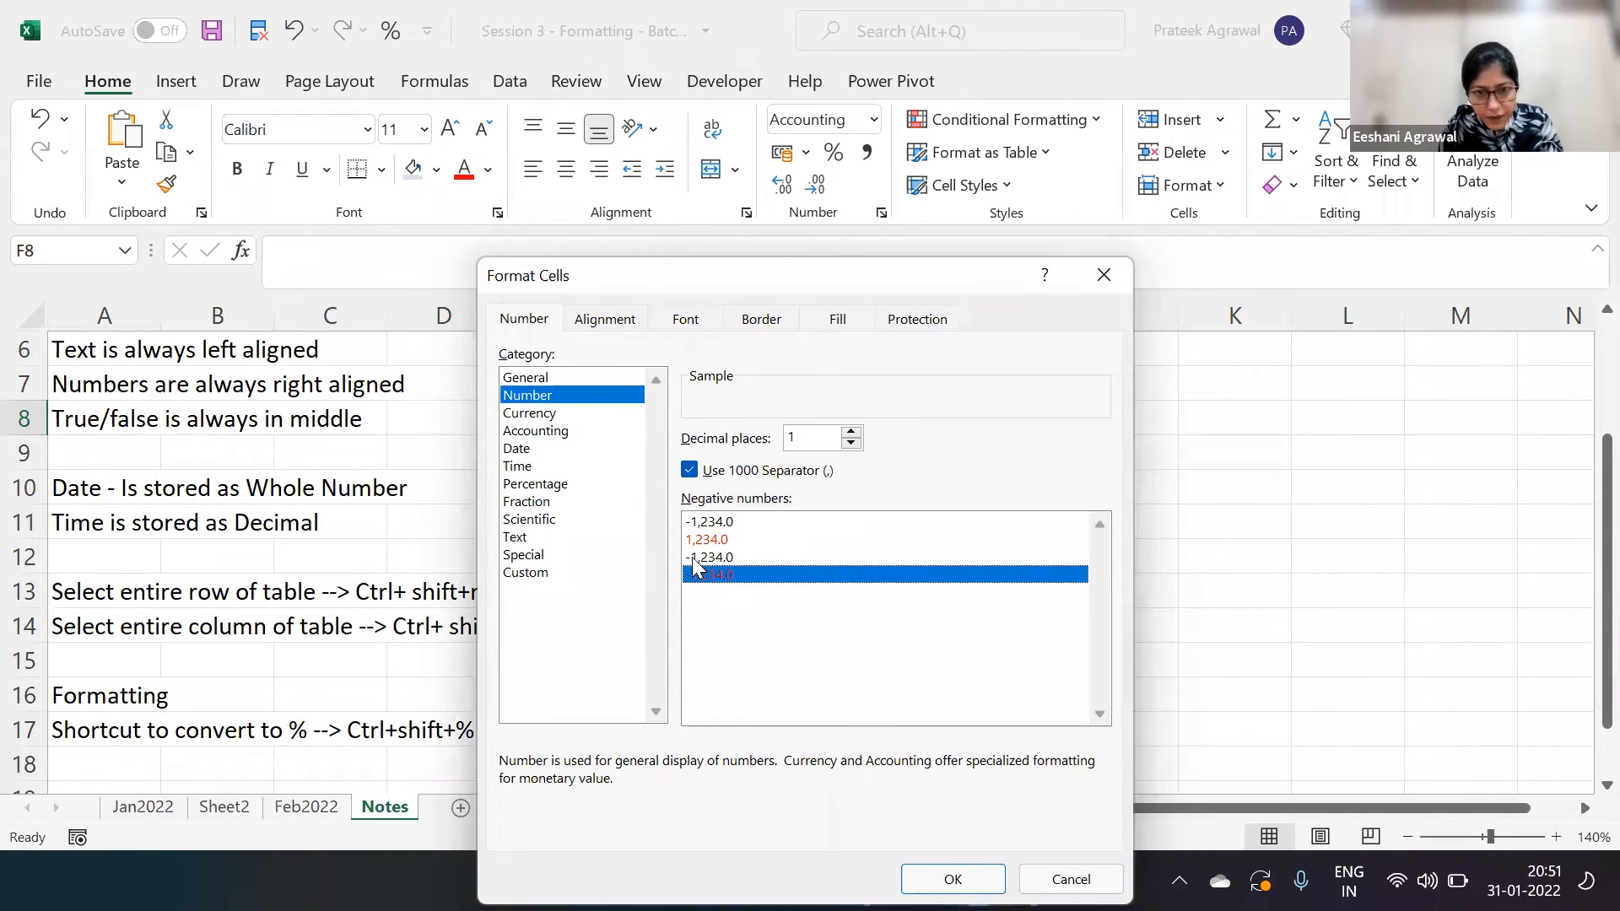
{"action": "left_click", "coordinate": [718, 554]}
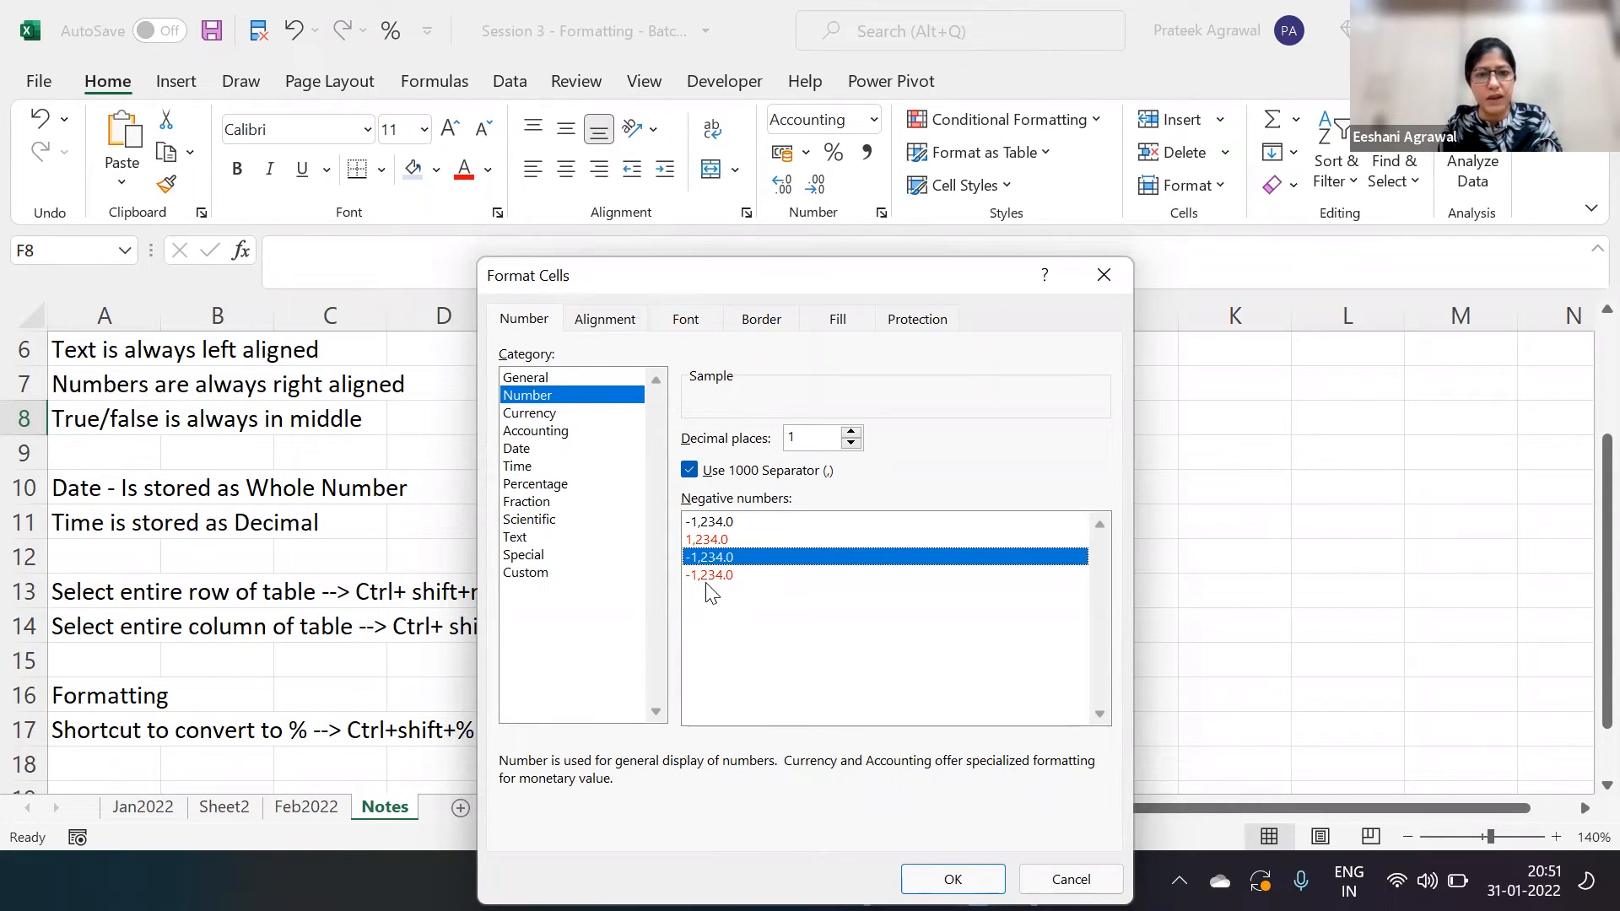
{"action": "left_click", "coordinate": [709, 577]}
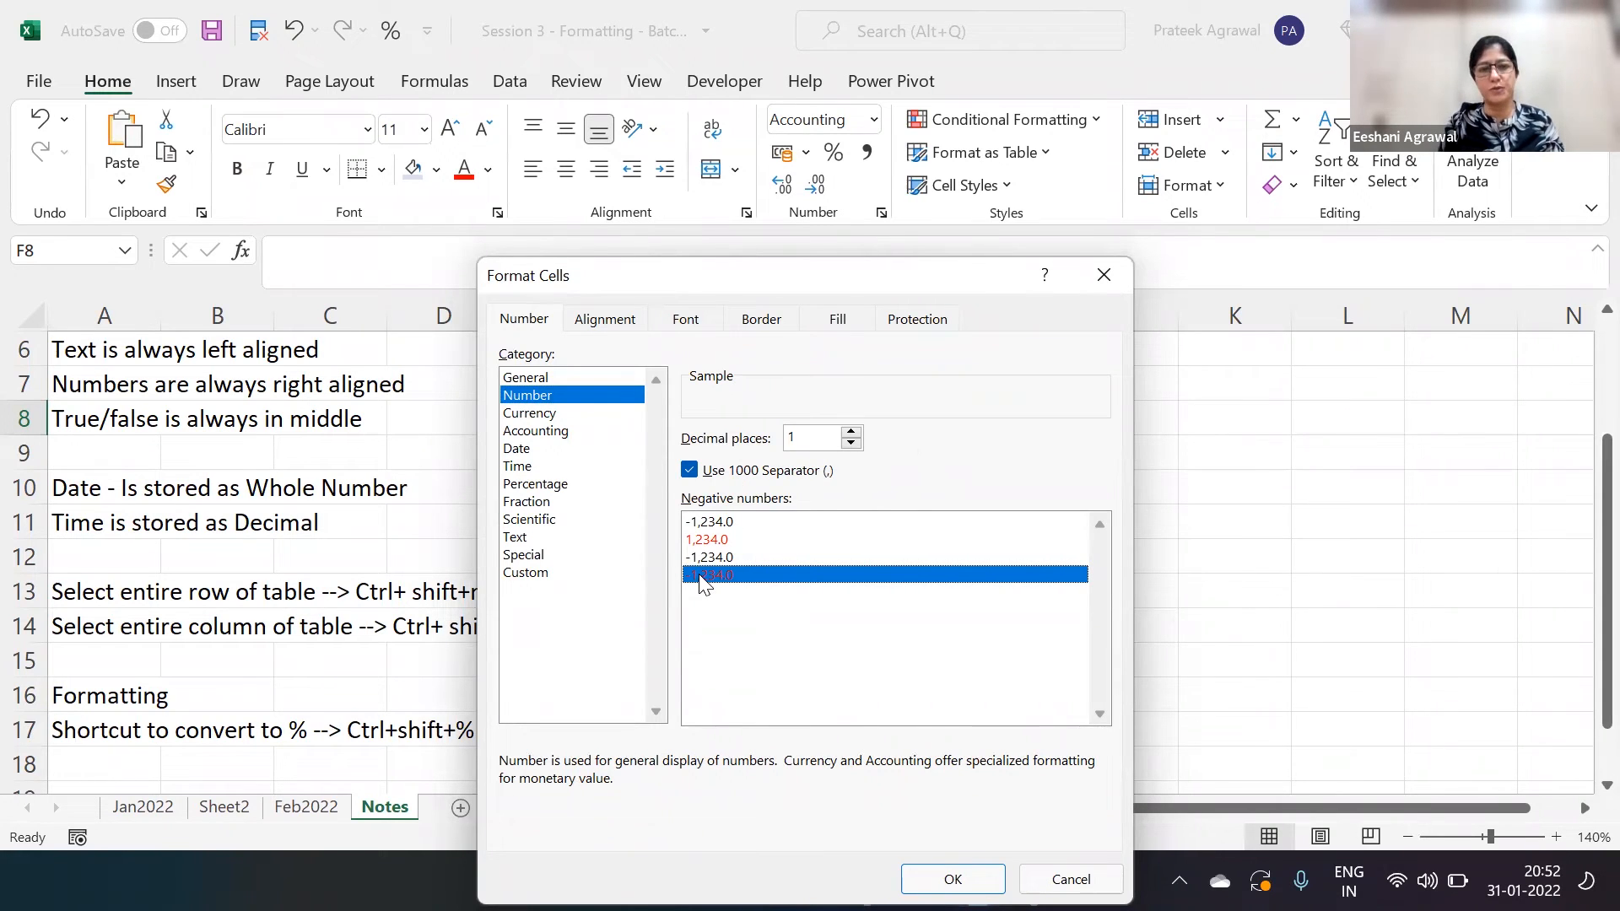
- Review the Currency symbol choices and the Accounting options in Format Cells, and close the dialog
{"action": "left_click", "coordinate": [550, 415]}
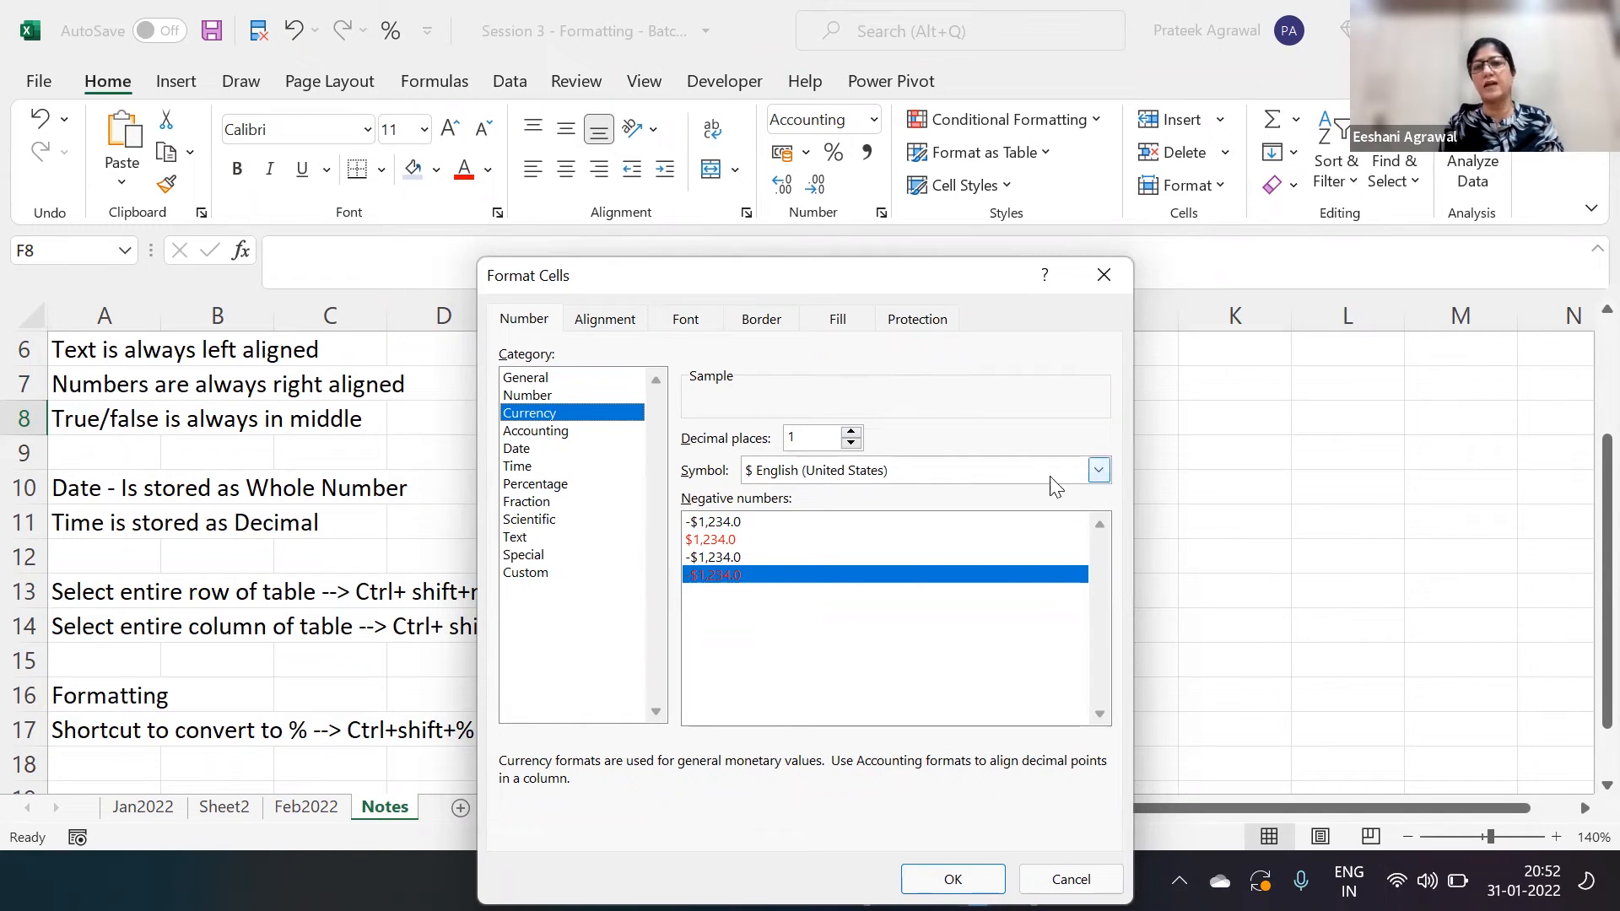
{"action": "left_click", "coordinate": [1104, 474]}
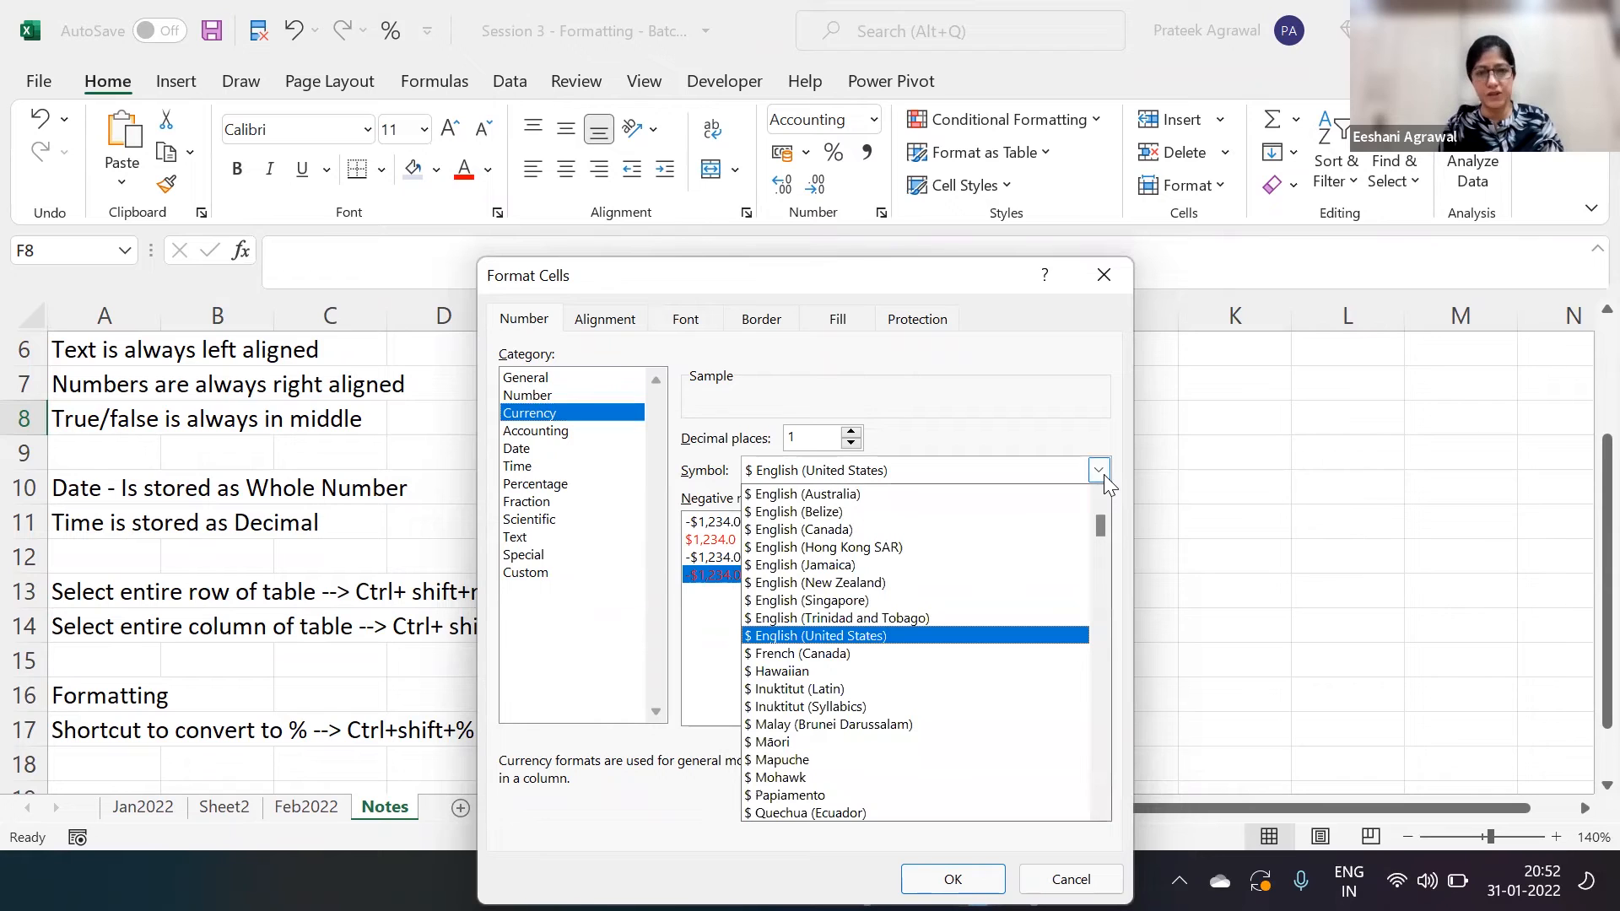
{"action": "left_click", "coordinate": [555, 431]}
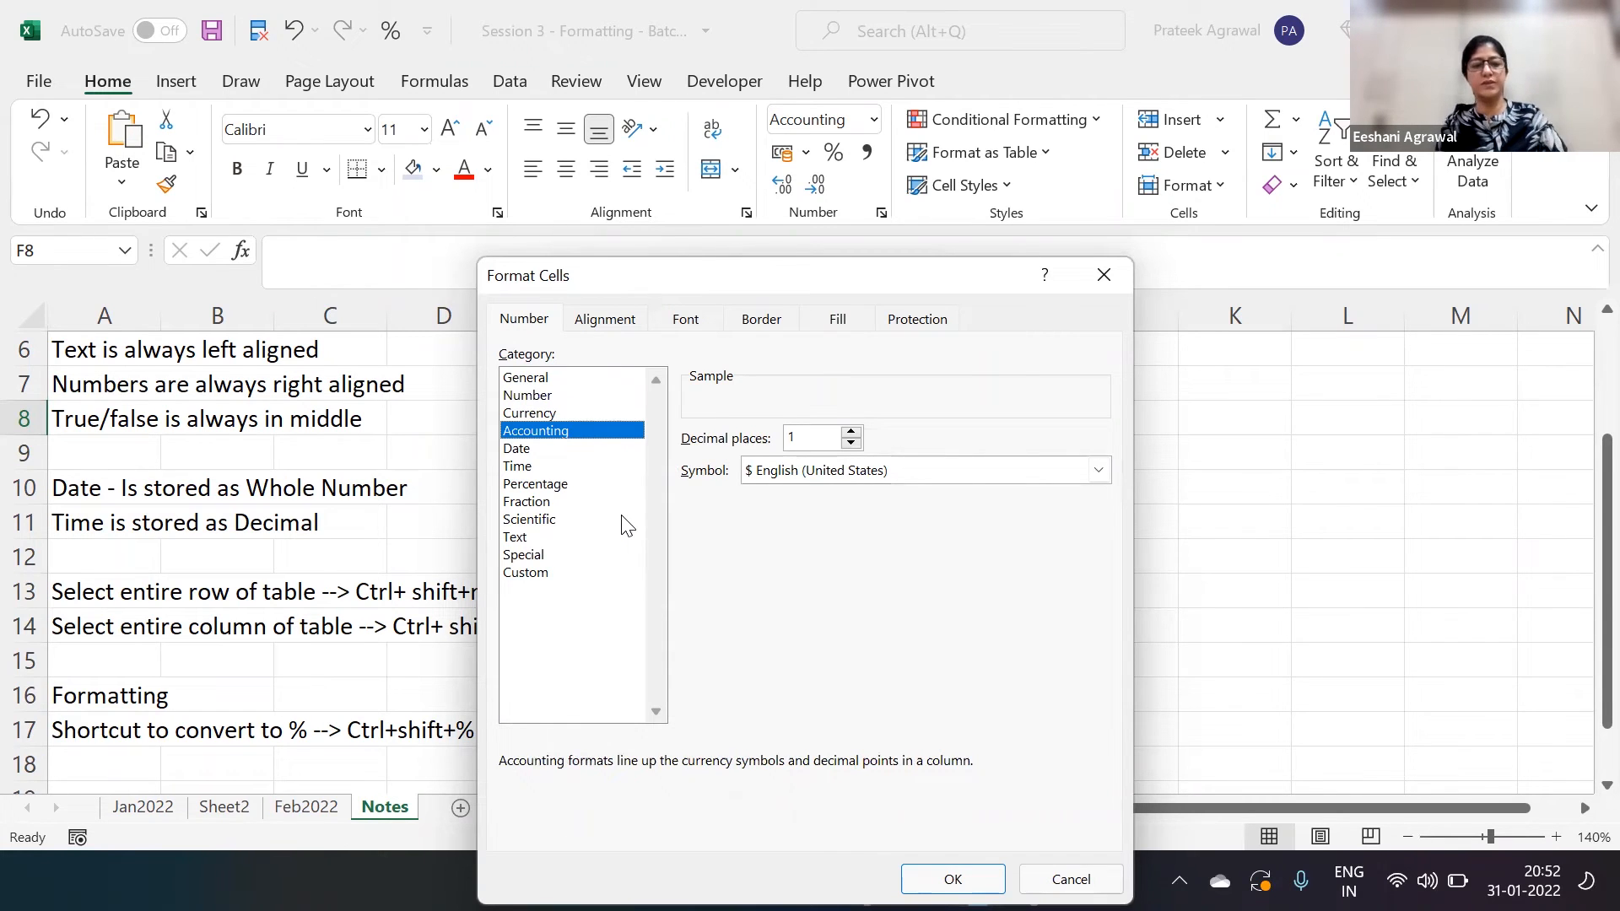
{"action": "key", "text": "Return"}
- Enter the value 234 in each of the cells G8, G9 and G10
{"action": "left_click", "coordinate": [798, 427]}
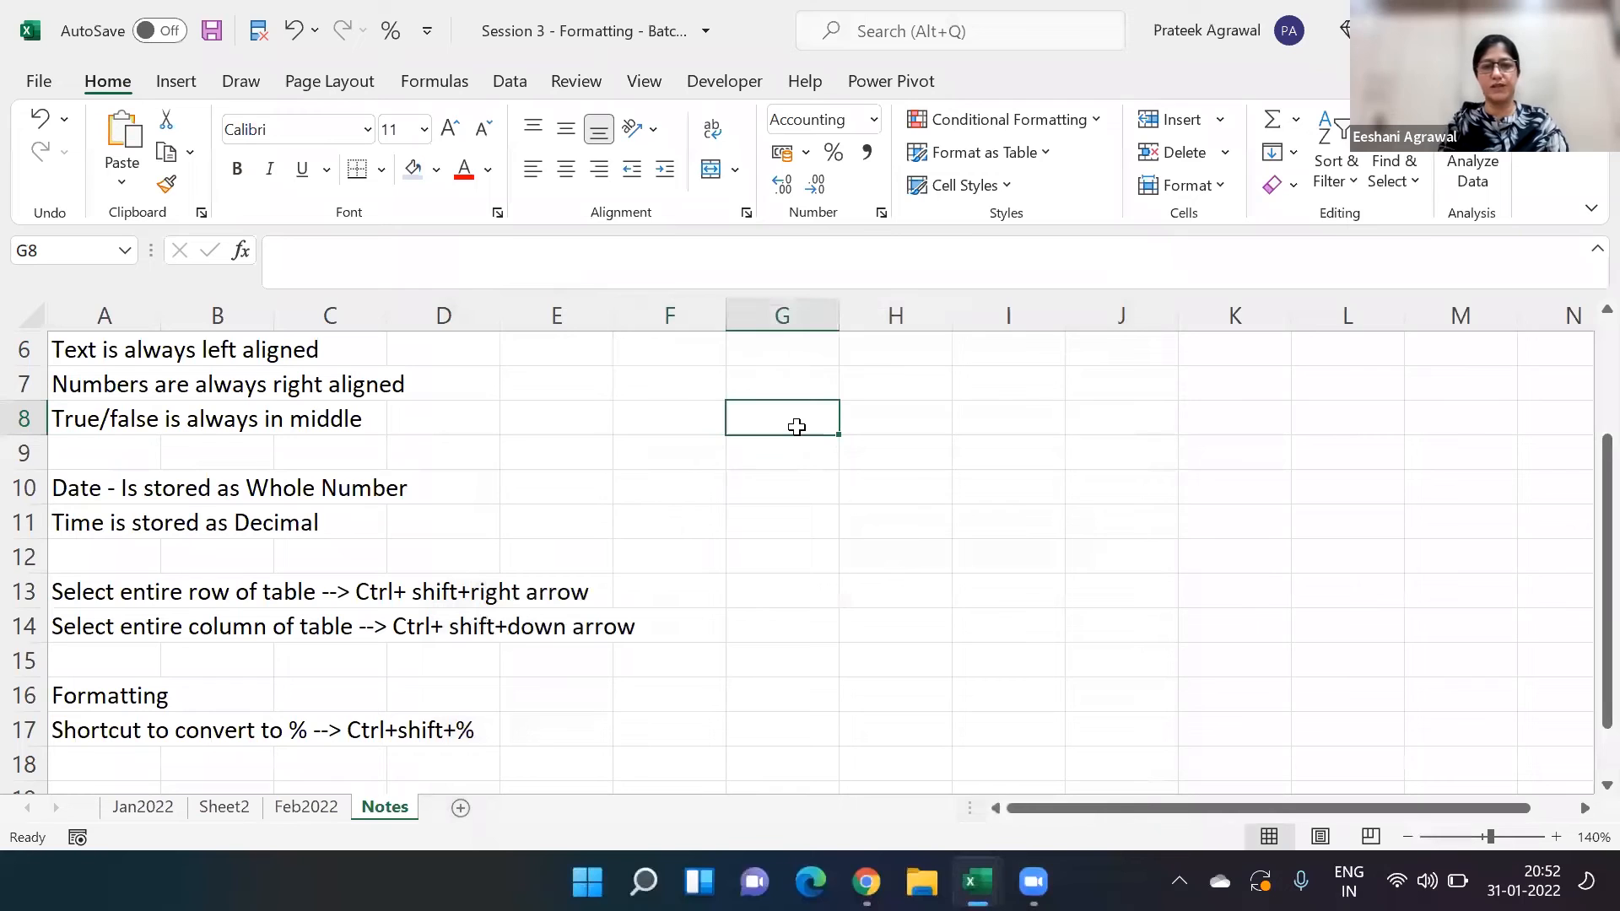
{"action": "type", "text": "234"}
{"action": "key", "text": "Return"}
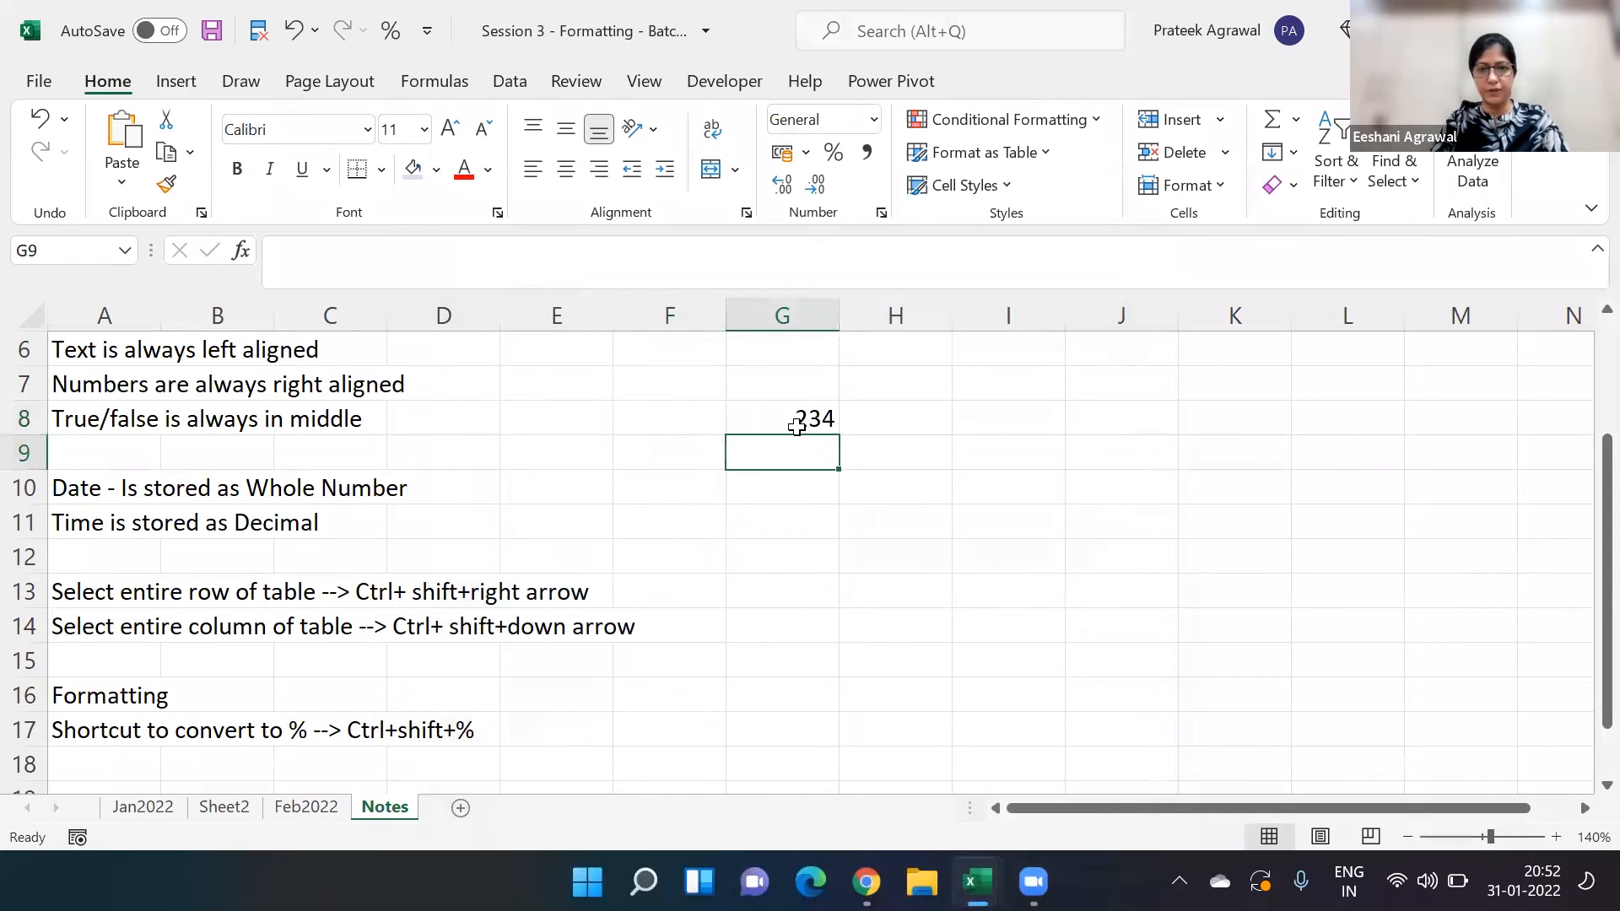
{"action": "type", "text": "234"}
{"action": "key", "text": "Return"}
{"action": "type", "text": "234"}
{"action": "key", "text": "Return"}
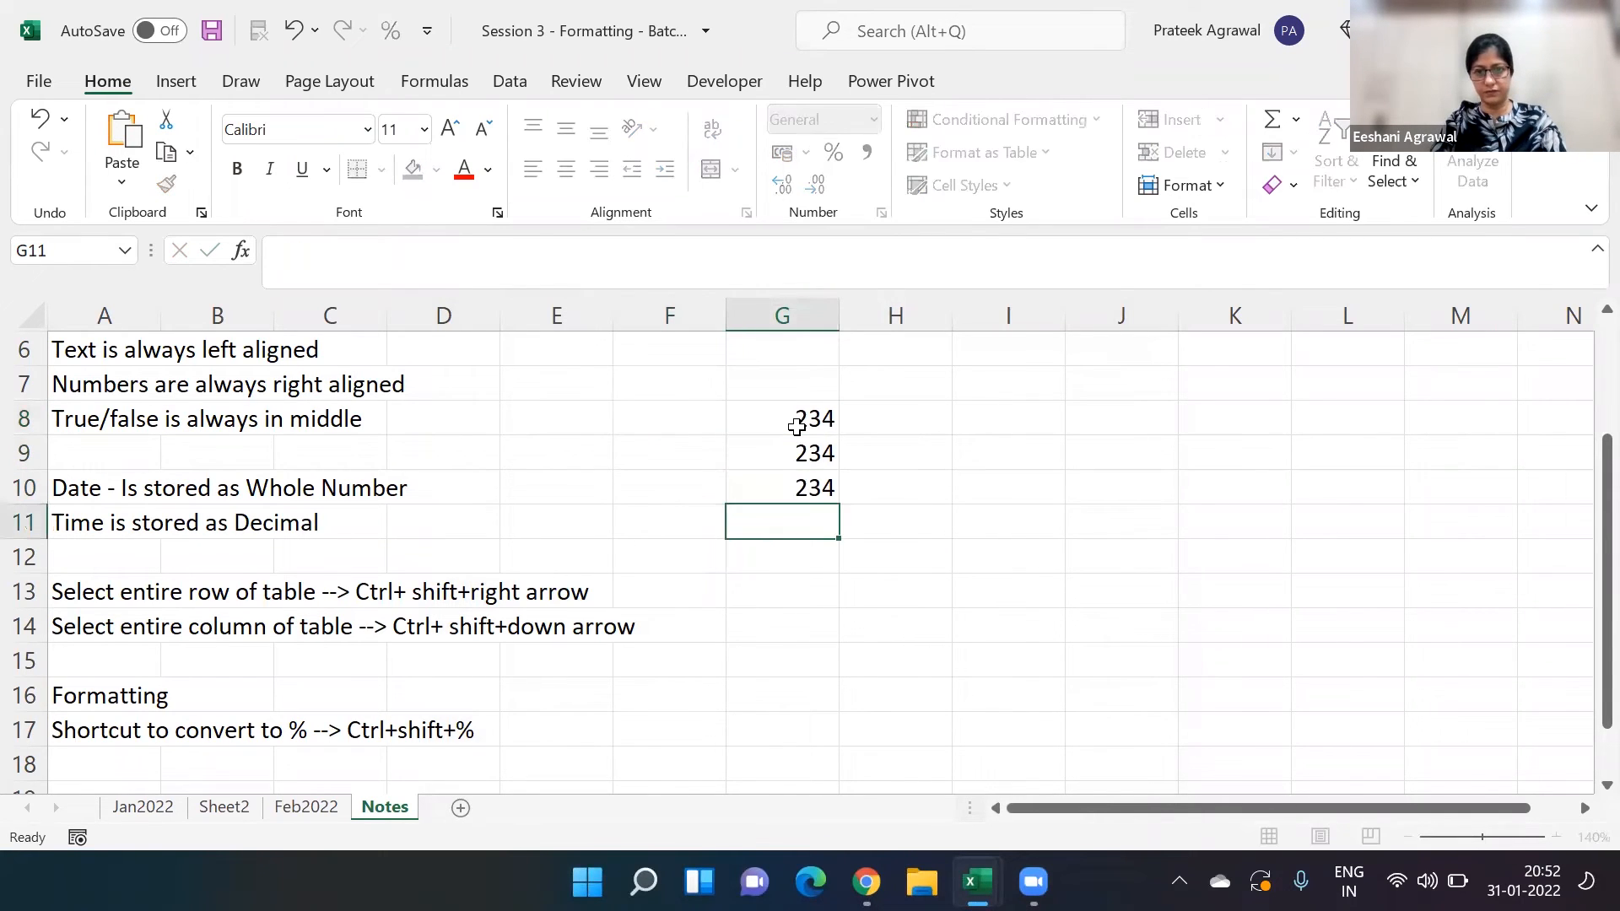
- Label the value in G8 by entering "Number format" in cell I8
{"action": "key", "text": "Up"}
{"action": "key", "text": "Up"}
{"action": "key", "text": "Up"}
{"action": "key", "text": "Right"}
{"action": "key", "text": "Right"}
{"action": "type", "text": "Number format"}
{"action": "key", "text": "Return"}
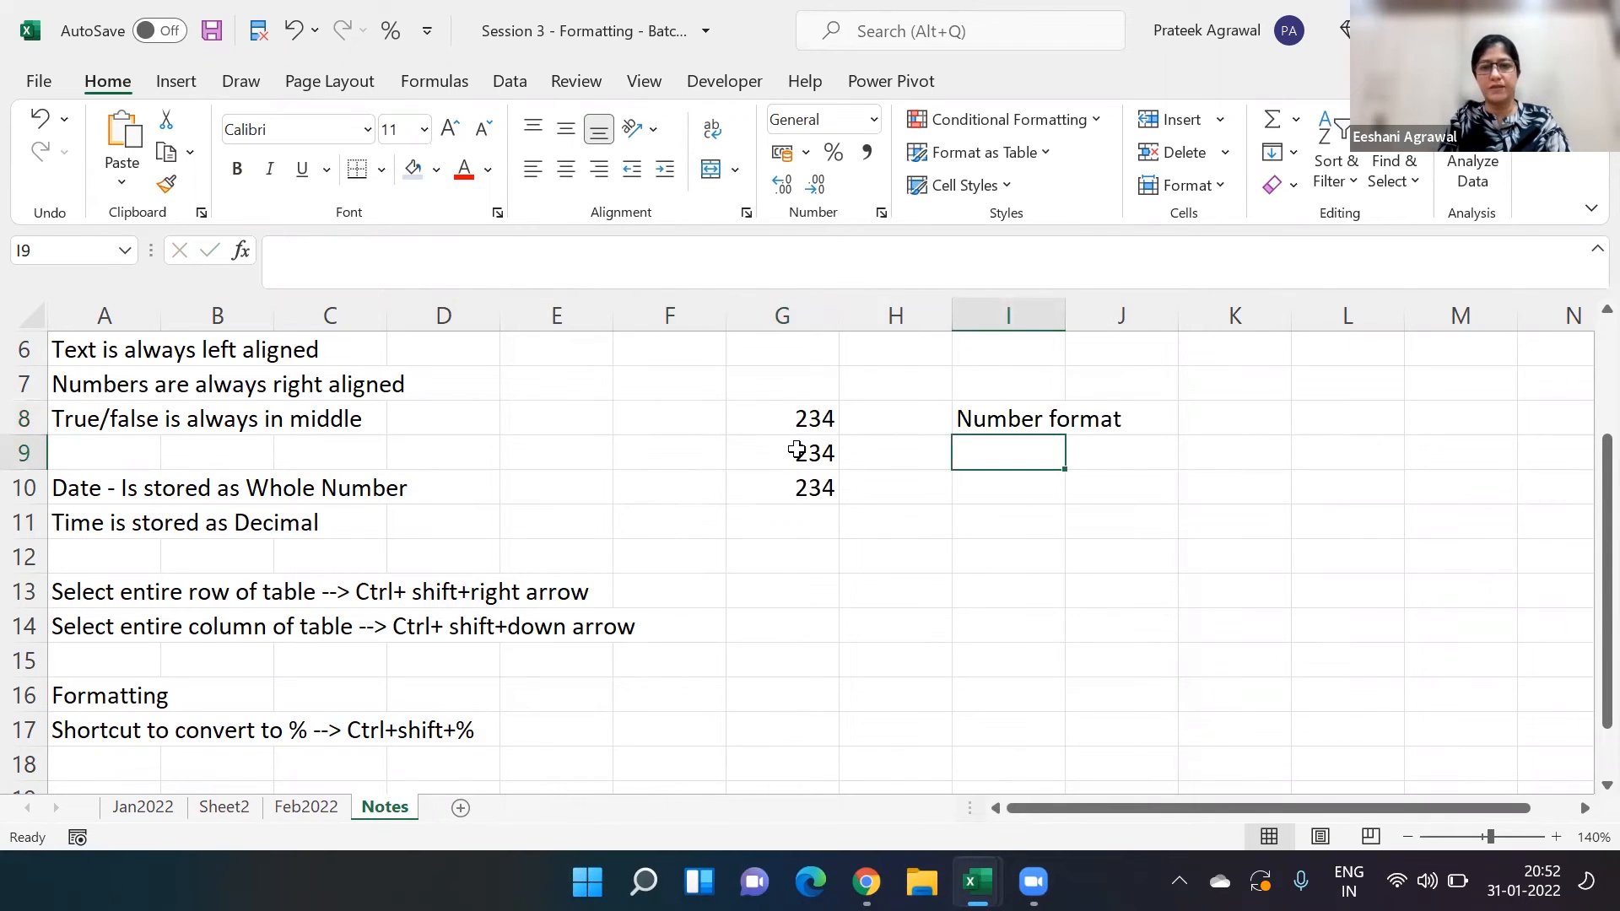
- Apply the Currency format to G9 and label it "Currency" in cell I9
{"action": "left_click", "coordinate": [796, 451]}
{"action": "left_click", "coordinate": [869, 127]}
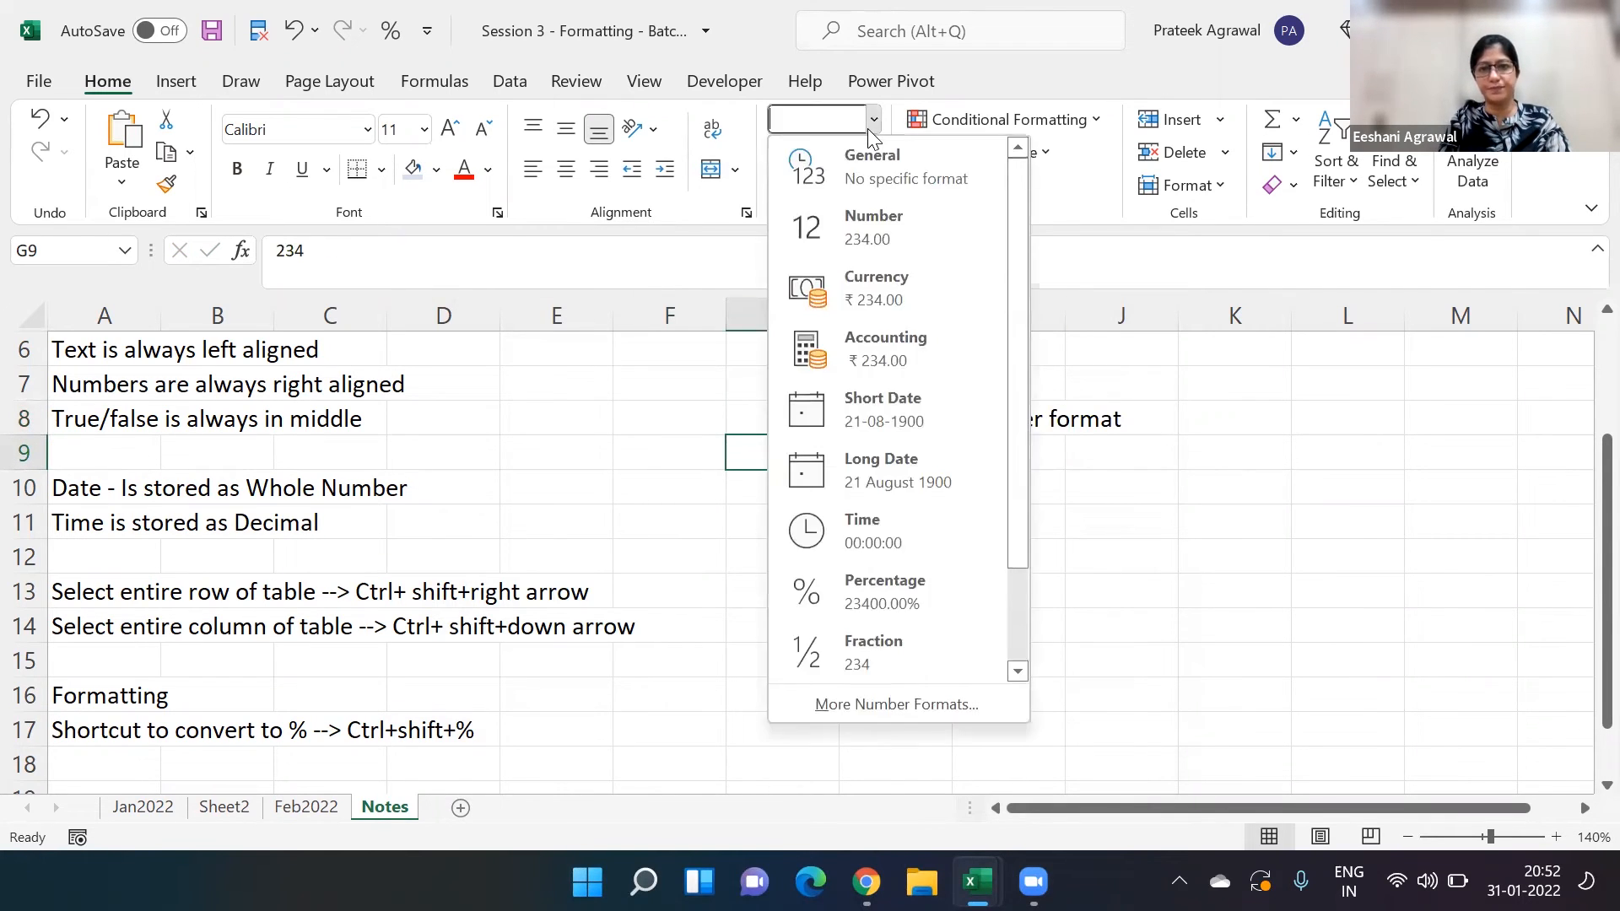
{"action": "left_click", "coordinate": [833, 294]}
{"action": "left_click", "coordinate": [972, 453]}
{"action": "type", "text": "Currency"}
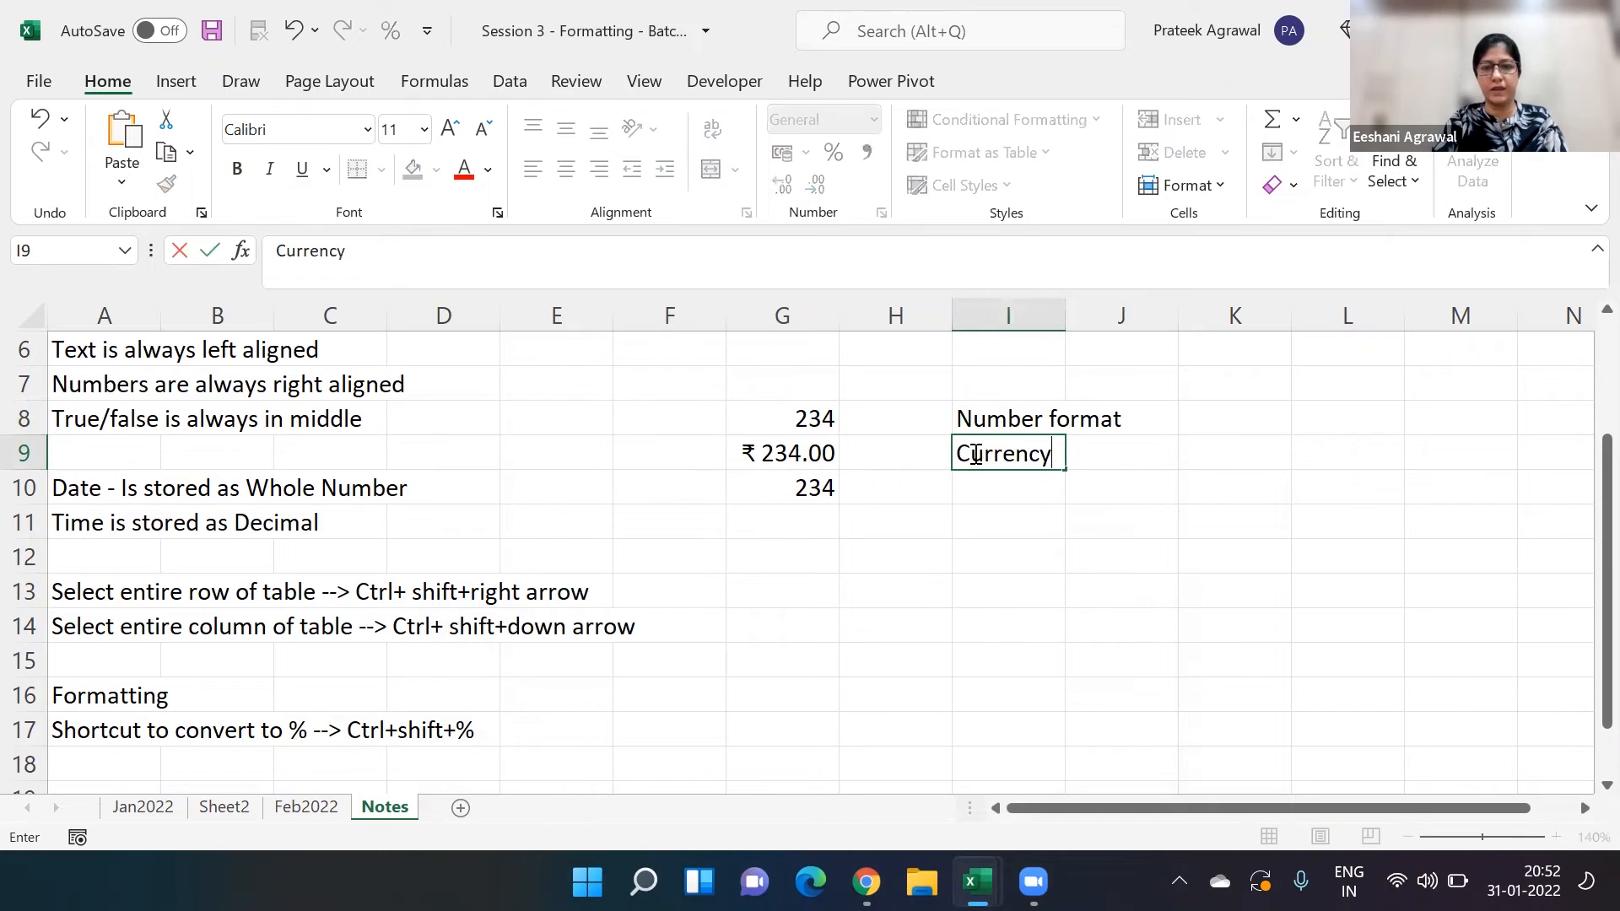
{"action": "key", "text": "Return"}
- Apply the Accounting format to G10 and label it "Accounting" in cell I10
{"action": "key", "text": "Left"}
{"action": "key", "text": "Left"}
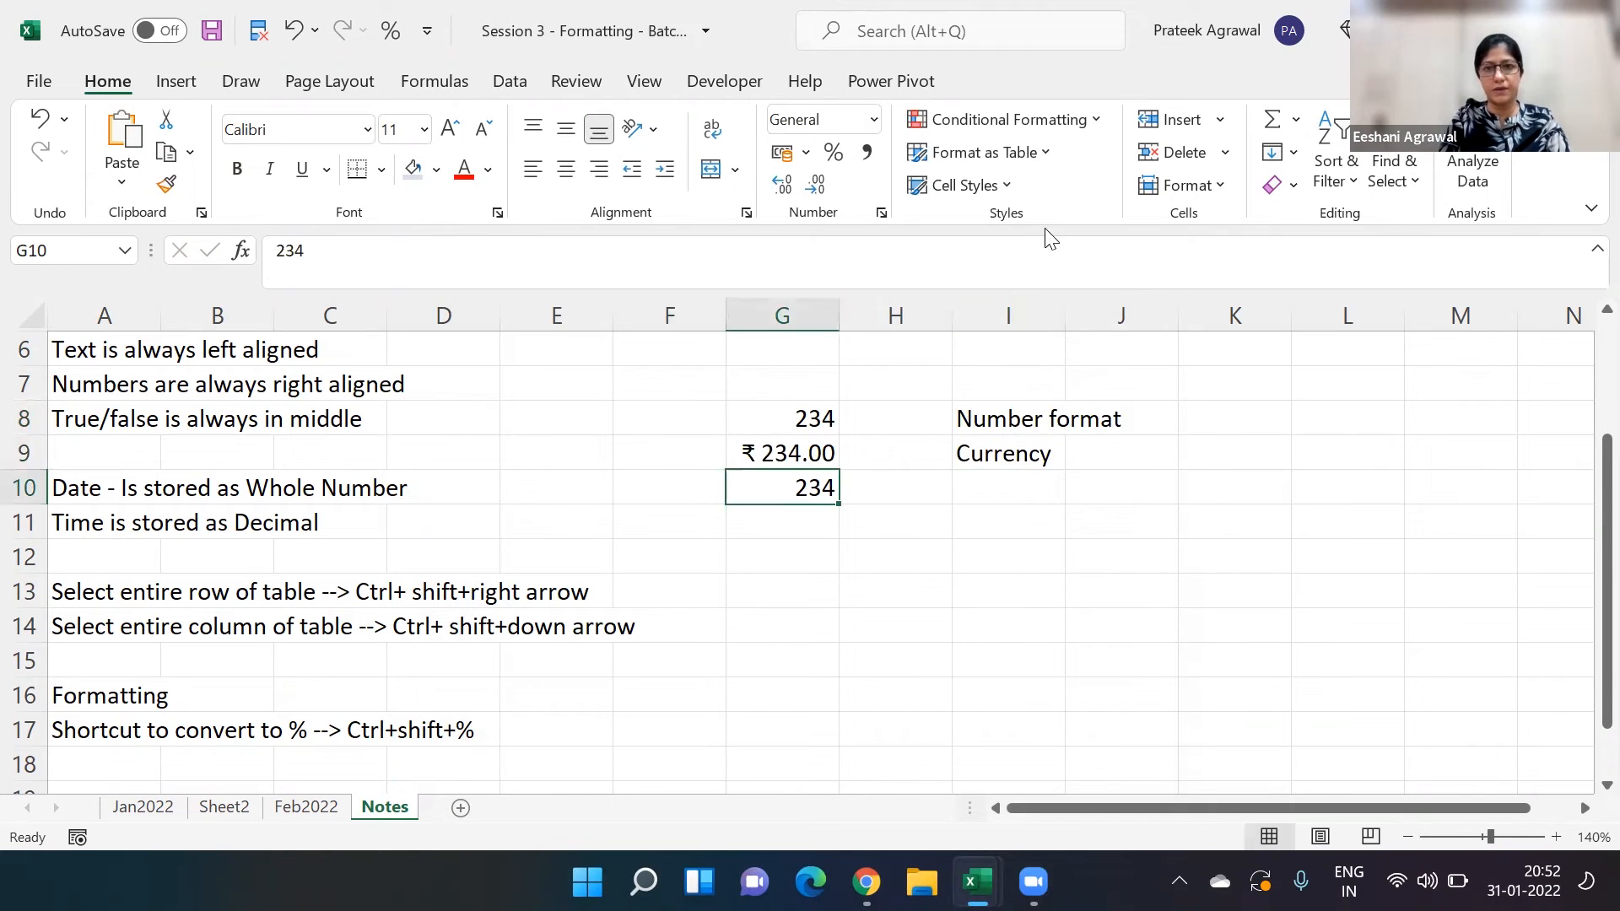
{"action": "left_click", "coordinate": [875, 120]}
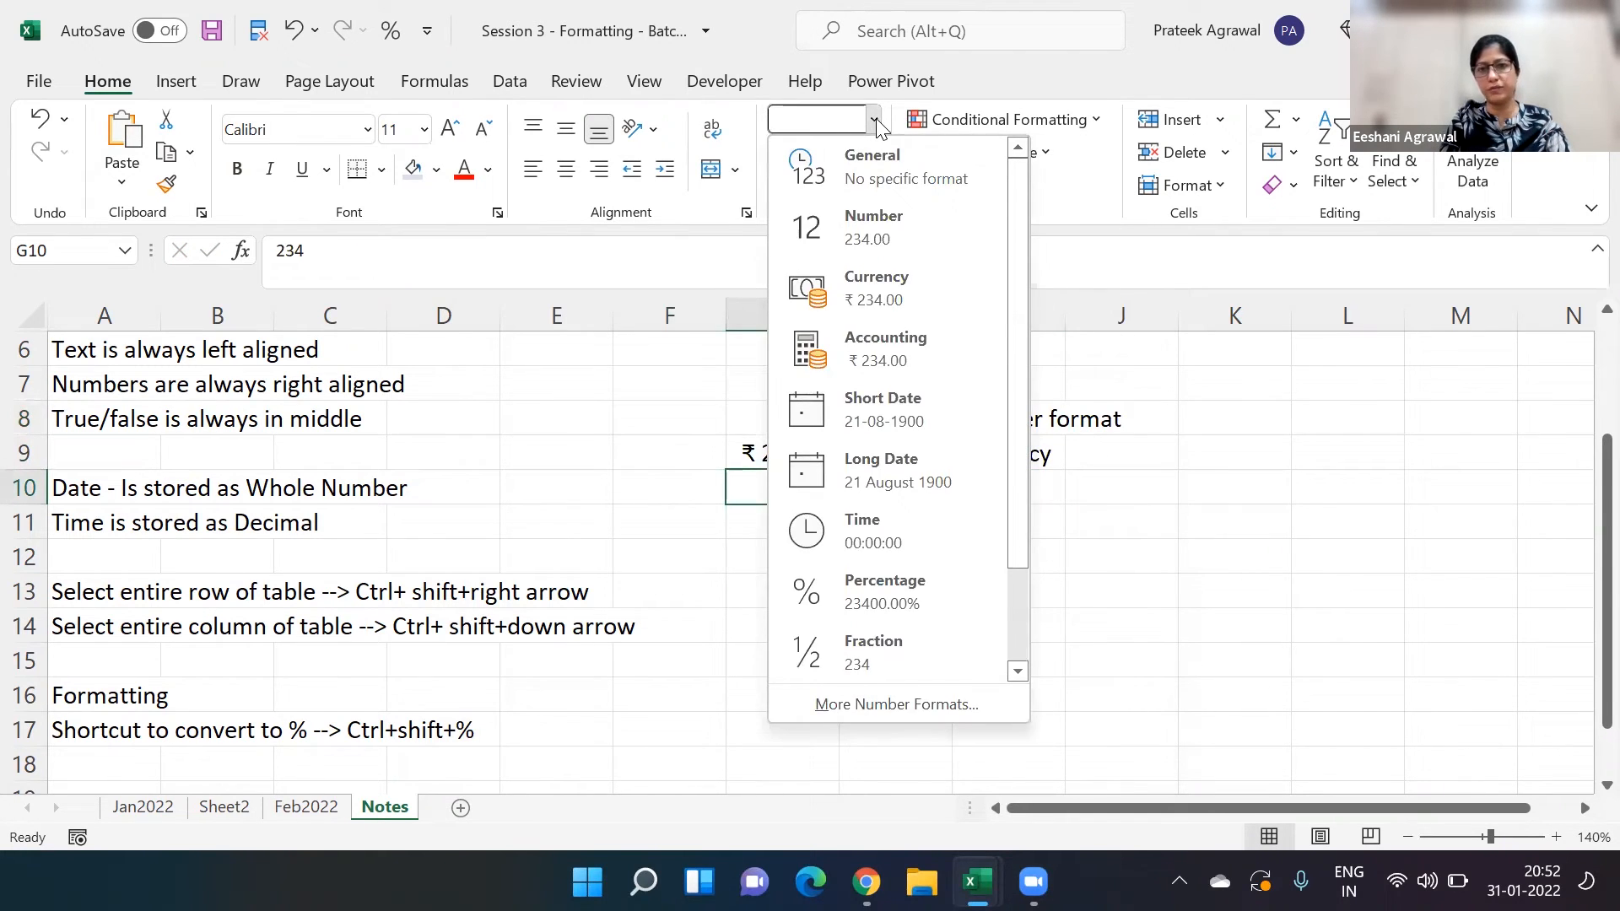
{"action": "left_click", "coordinate": [847, 360]}
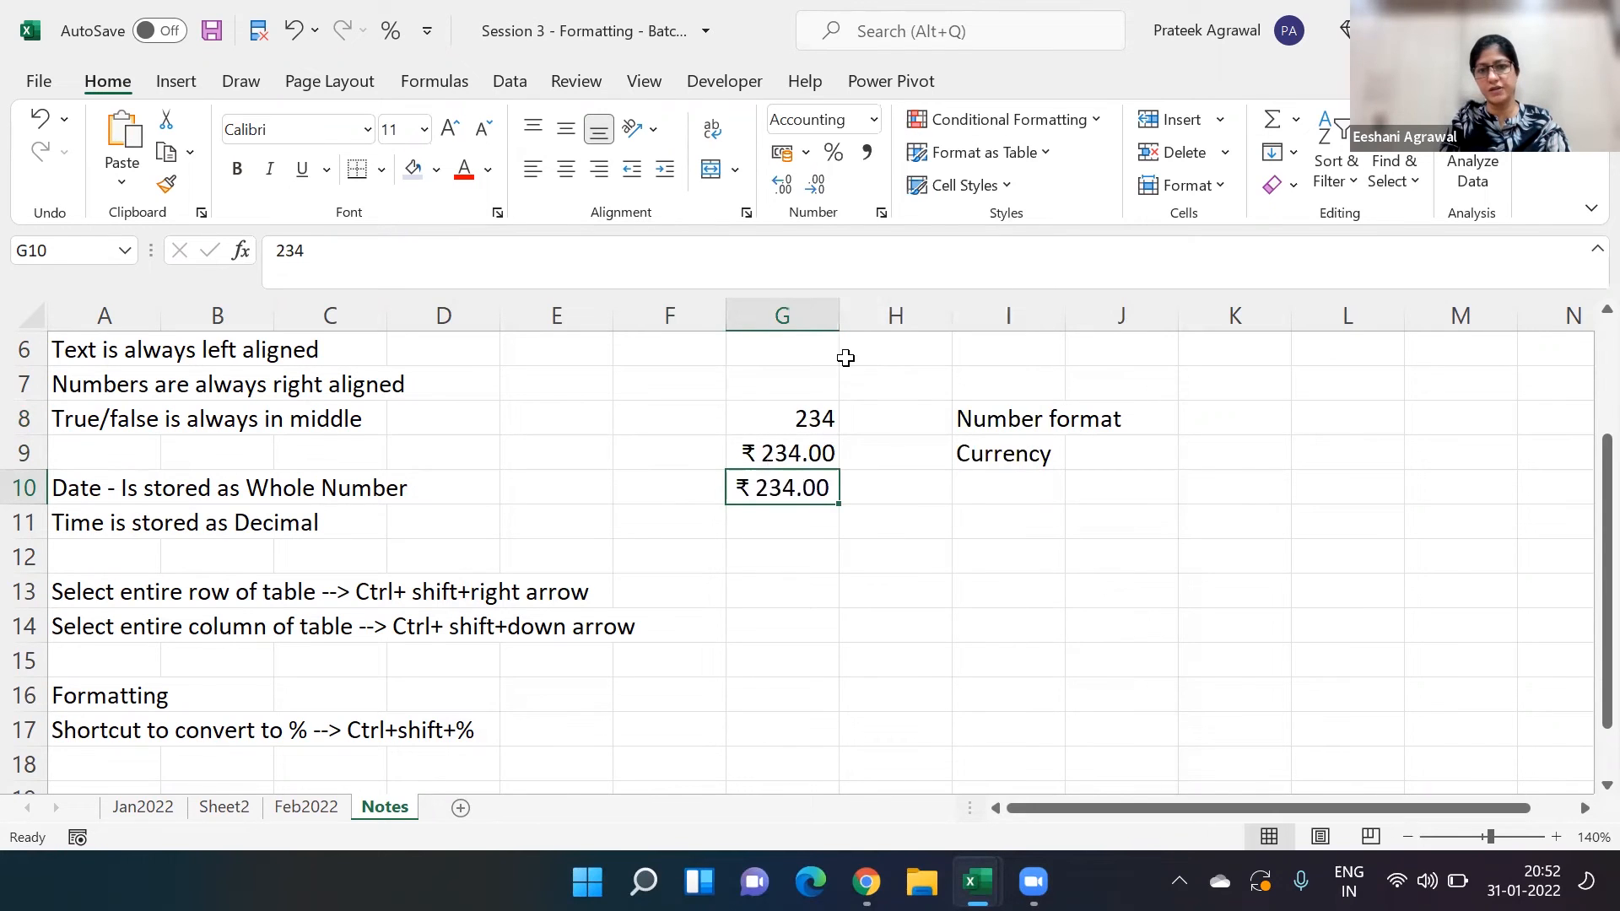
{"action": "left_click", "coordinate": [989, 475]}
{"action": "type", "text": "Accounting"}
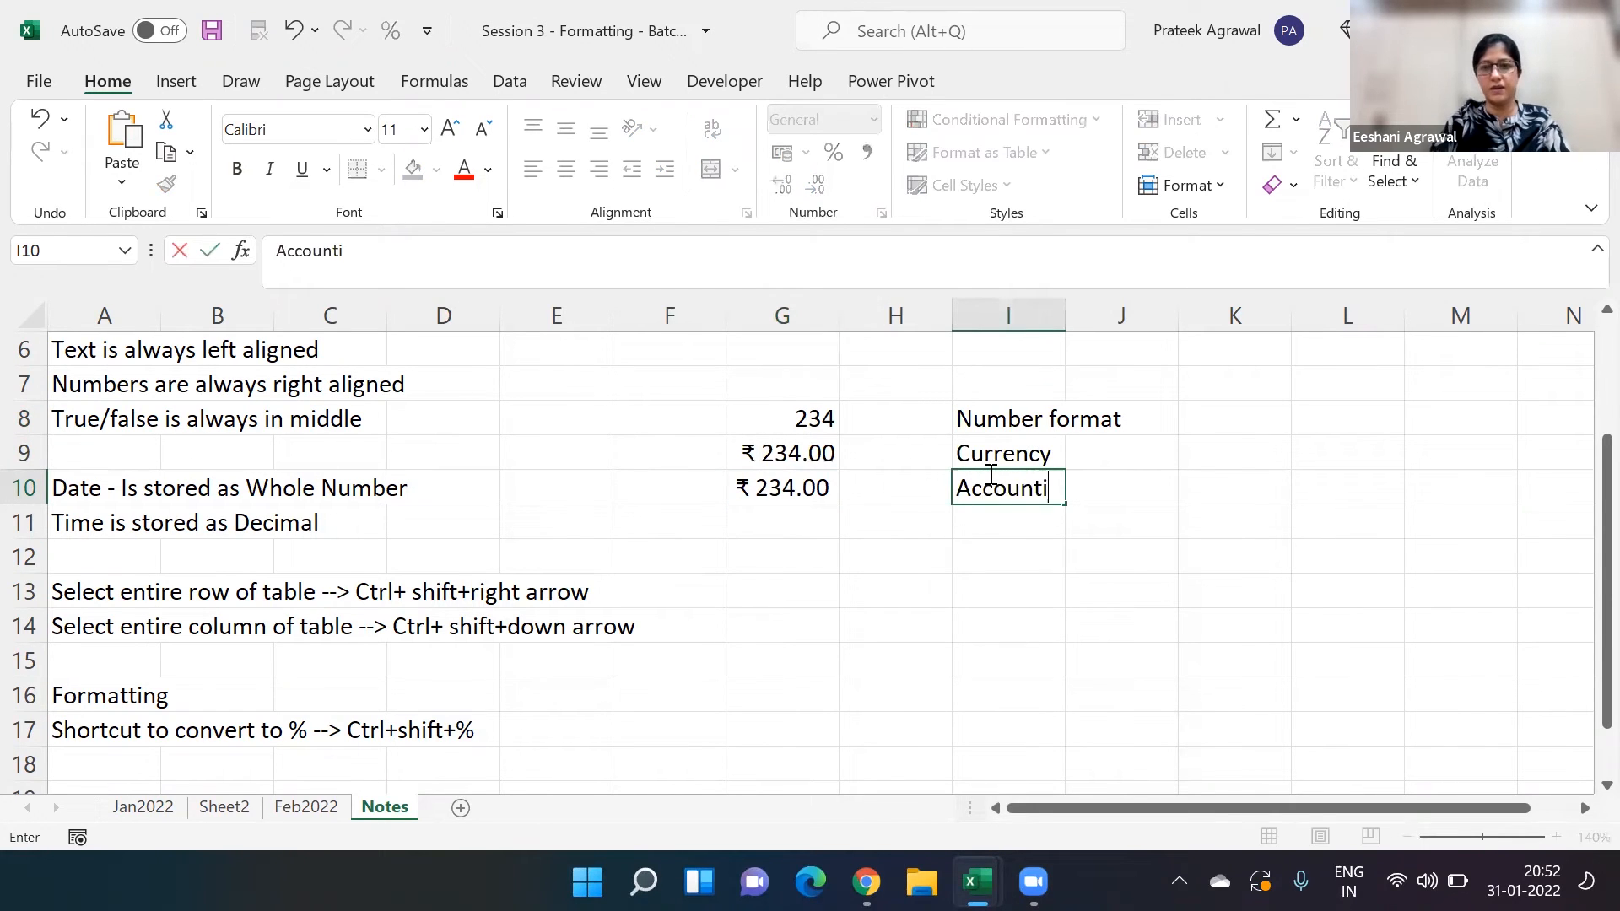
{"action": "key", "text": "Return"}
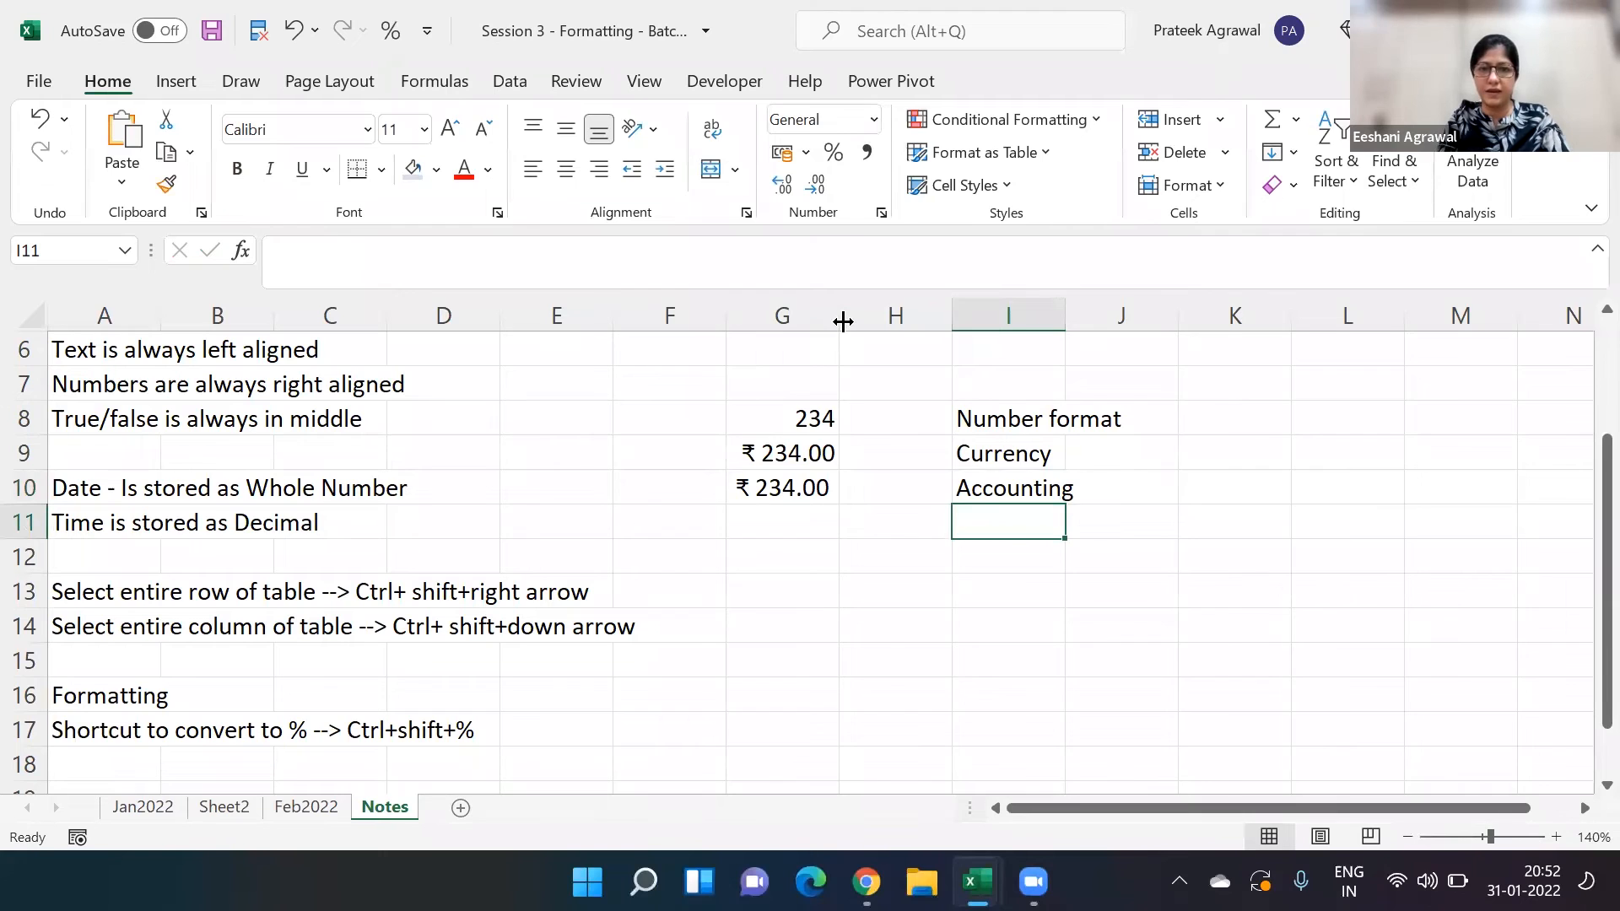
- Widen column G and enter 43536 in G11 and 1290 in G12
{"action": "left_click_drag", "start_coordinate": [841, 318], "coordinate": [892, 321]}
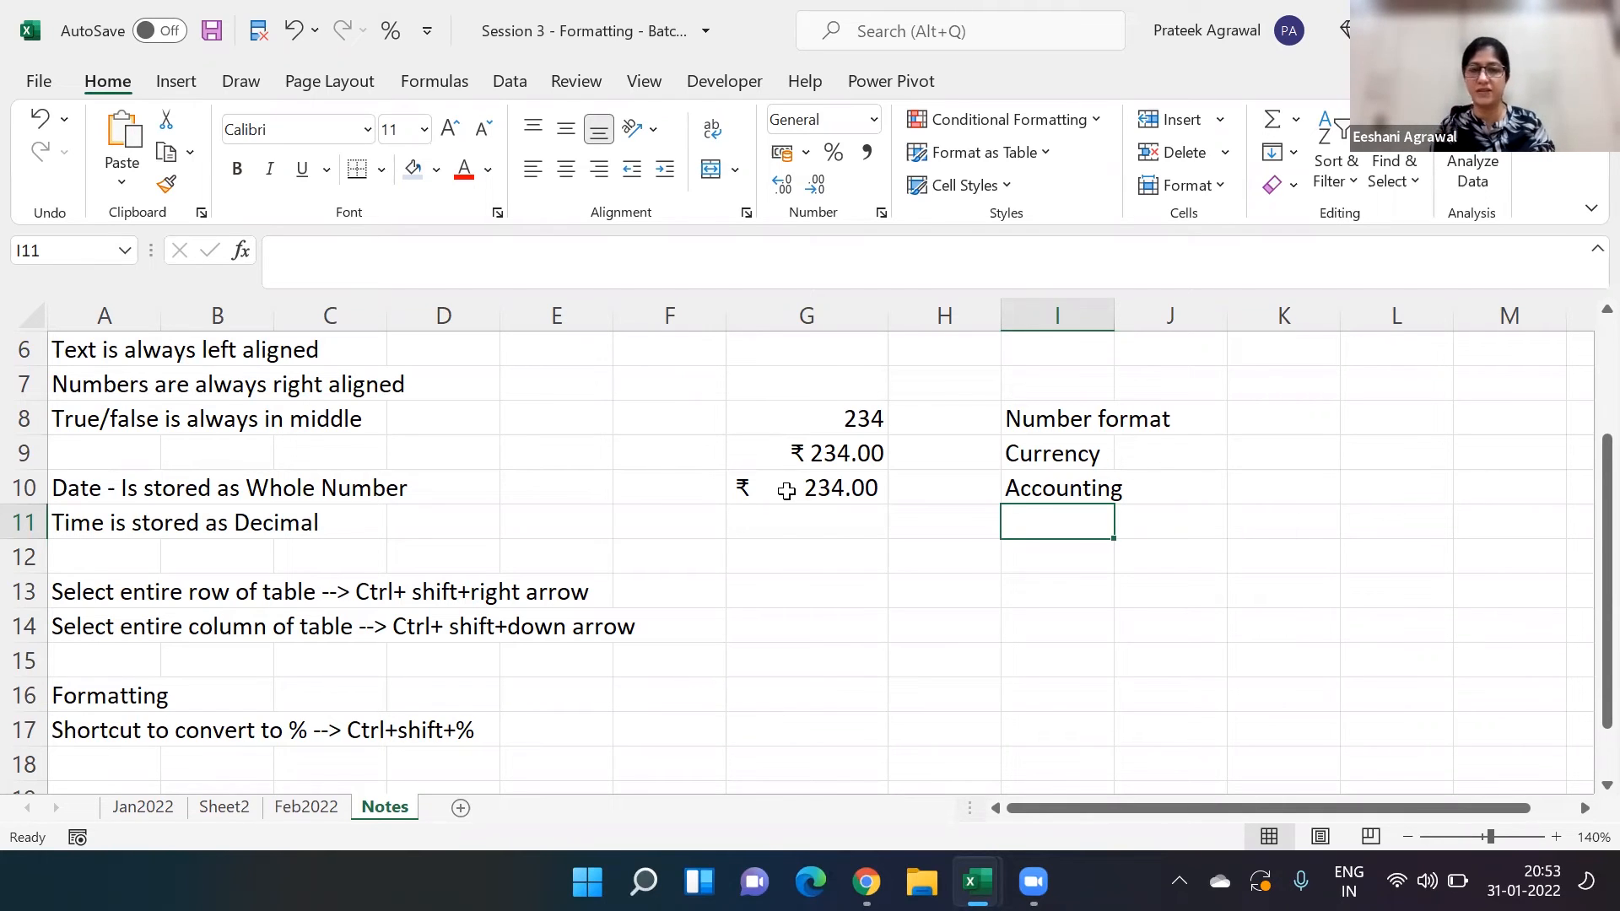
{"action": "left_click", "coordinate": [787, 526]}
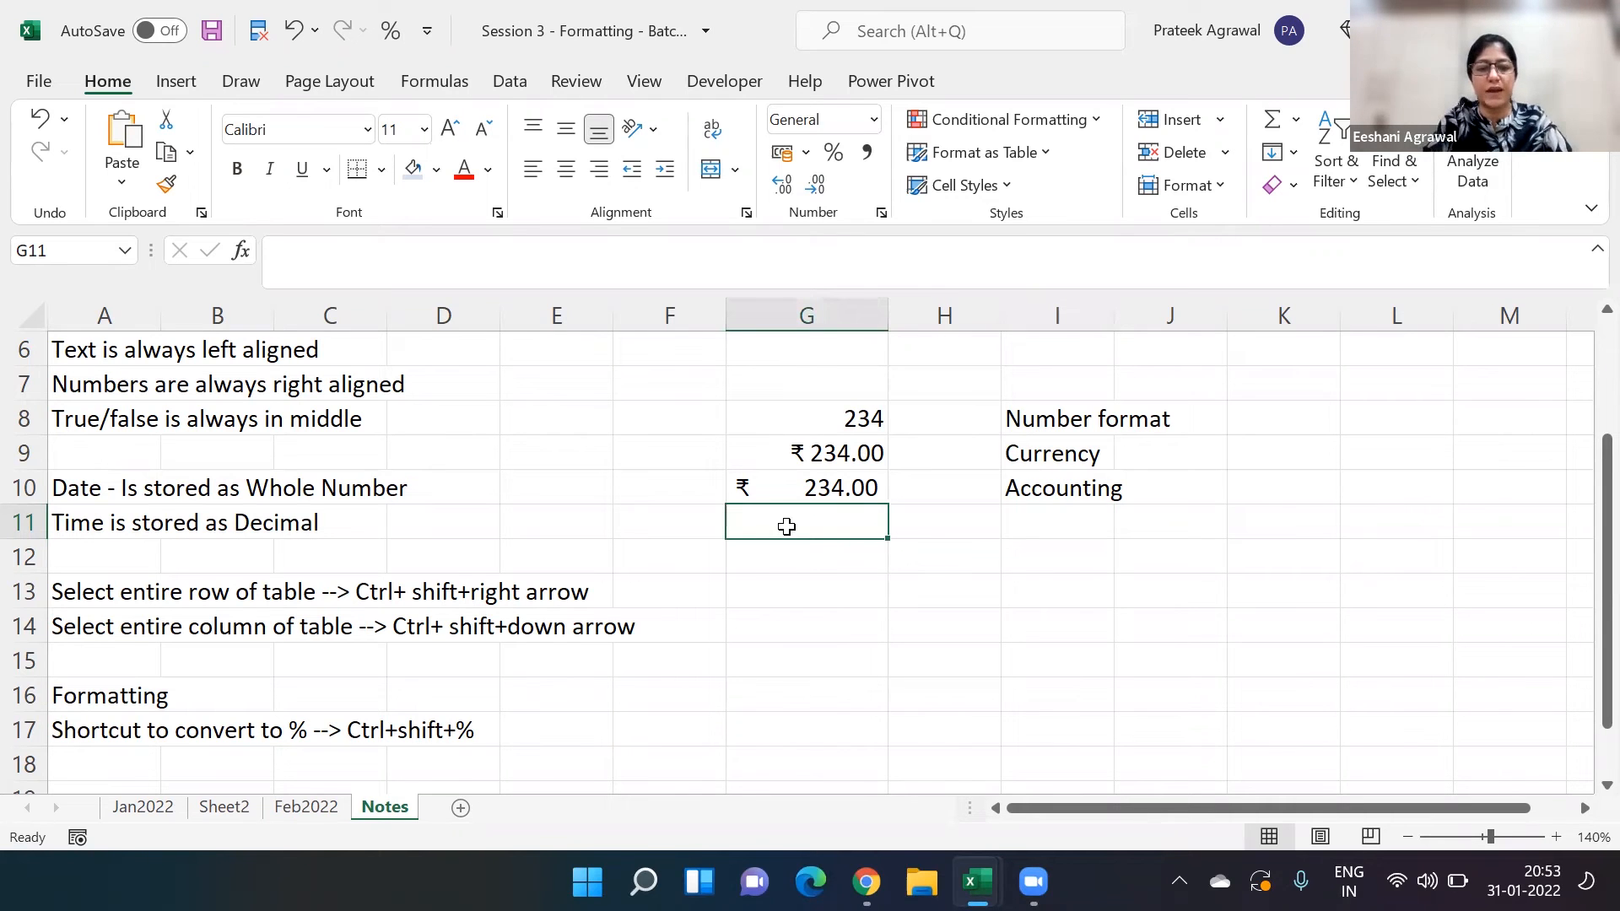
{"action": "type", "text": "43536"}
{"action": "key", "text": "Return"}
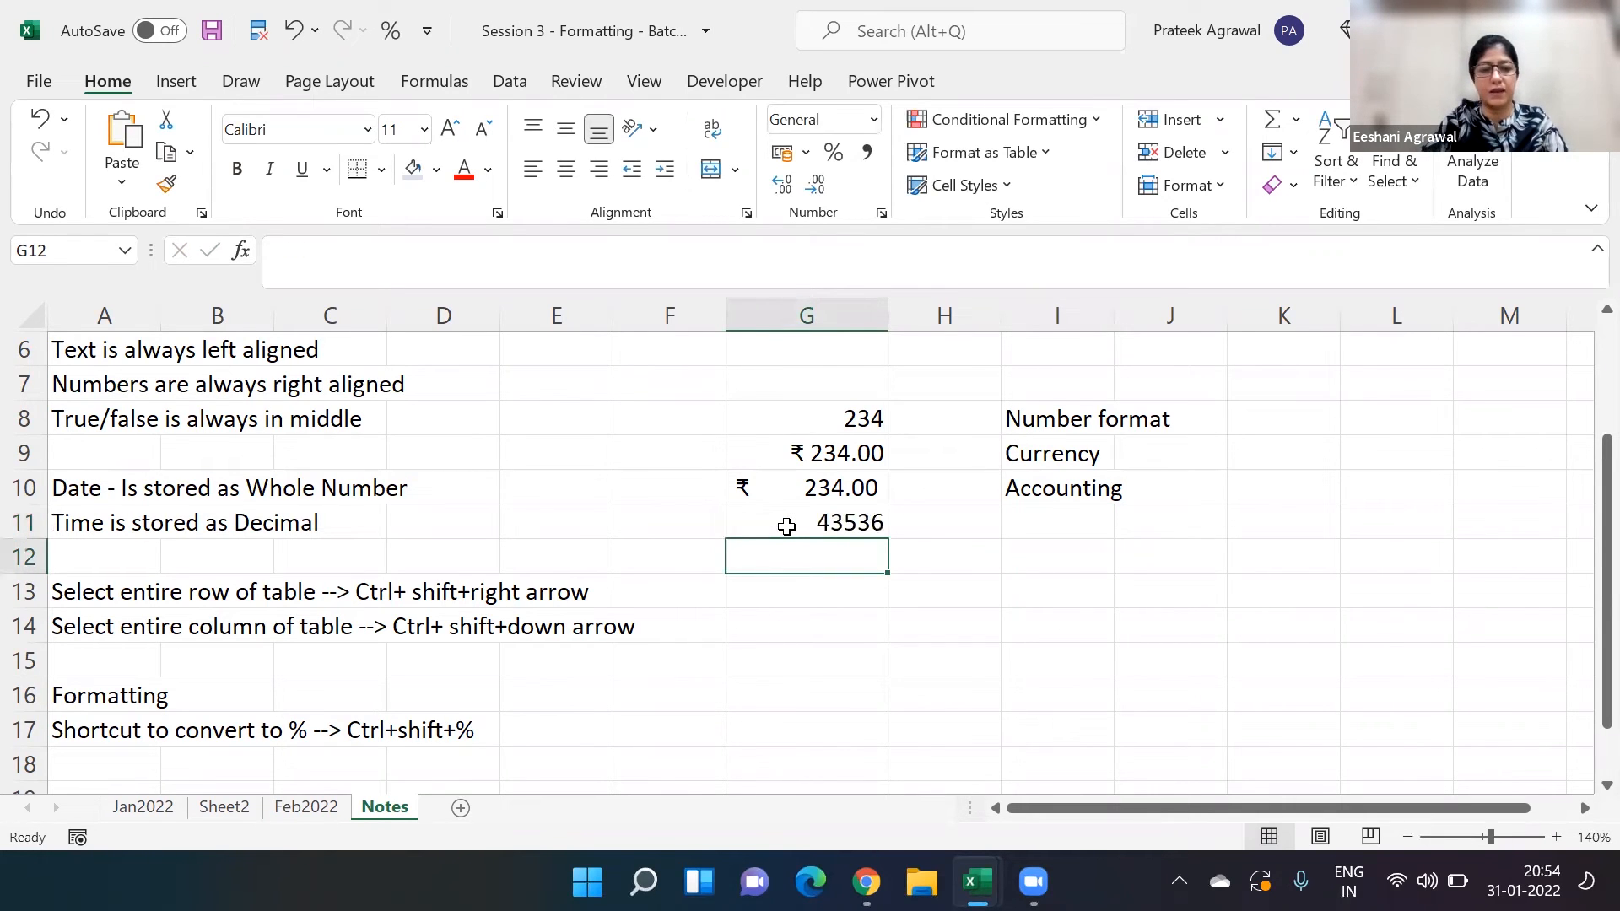
{"action": "type", "text": "1290"}
{"action": "key", "text": "Return"}
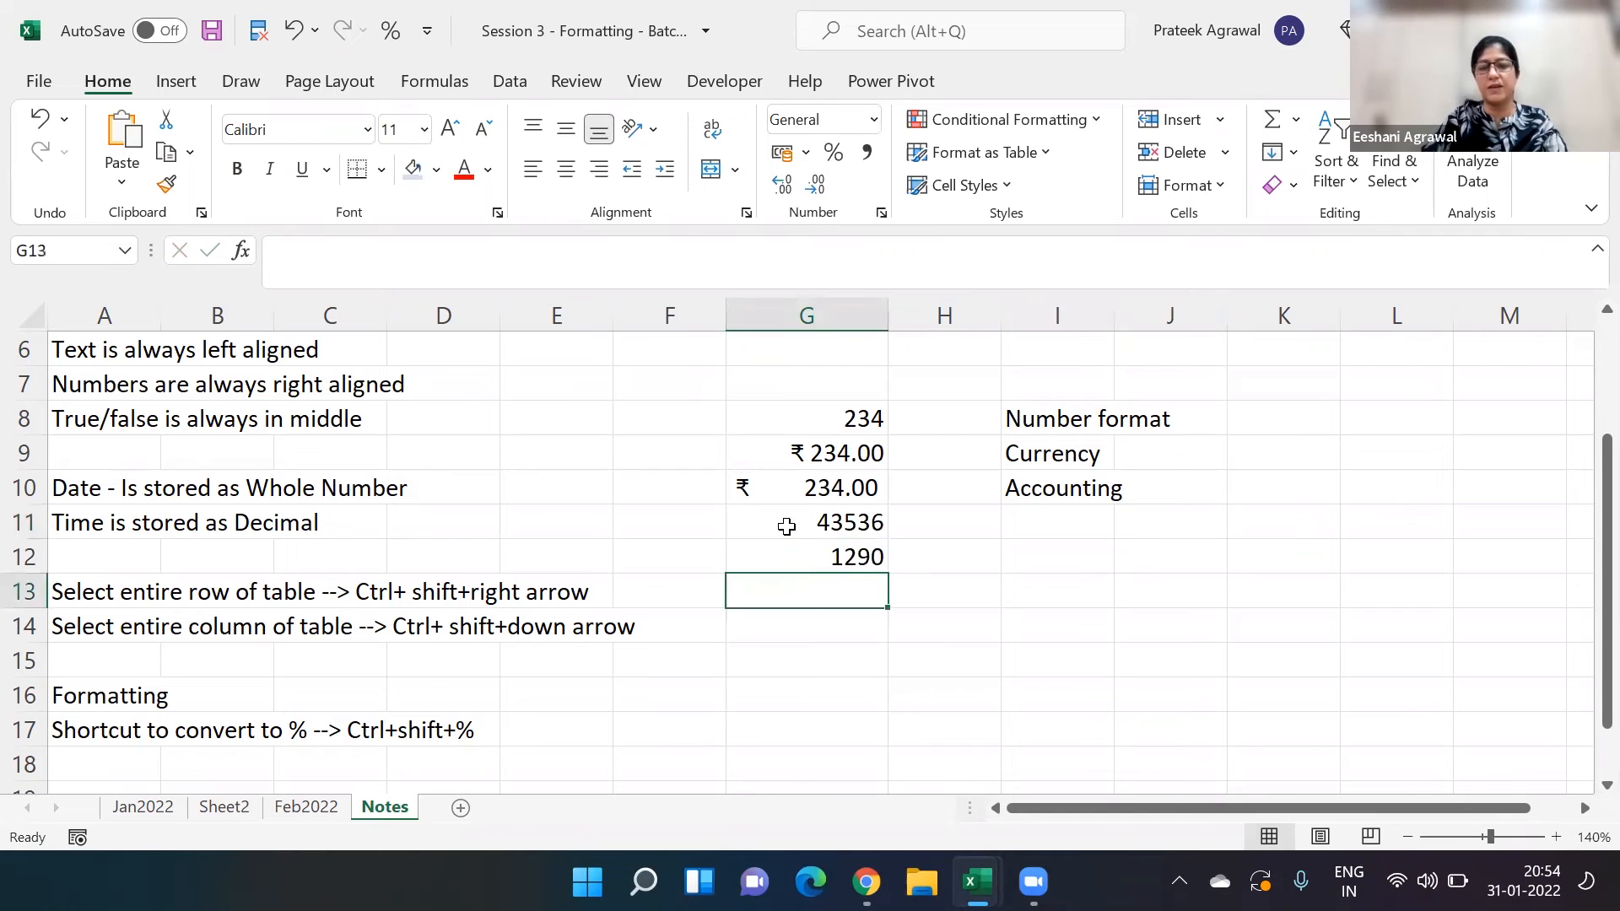
- Apply the Accounting format to the values in G11:G12
{"action": "left_click", "coordinate": [787, 526]}
{"action": "key", "text": "shift+Down"}
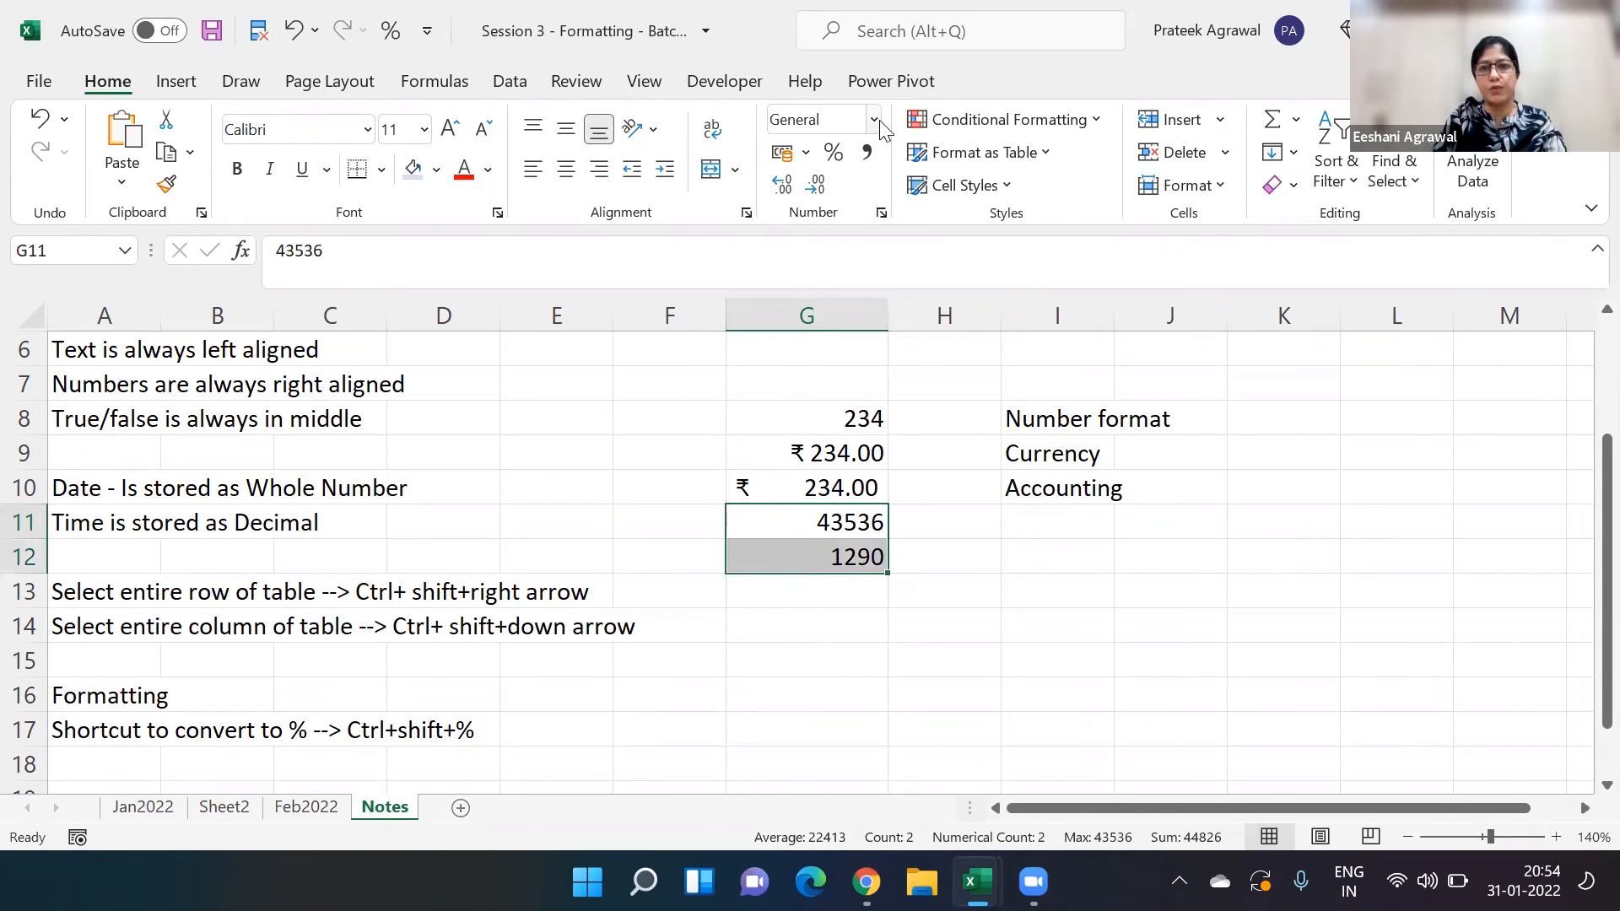
{"action": "left_click", "coordinate": [875, 120]}
{"action": "left_click", "coordinate": [879, 341]}
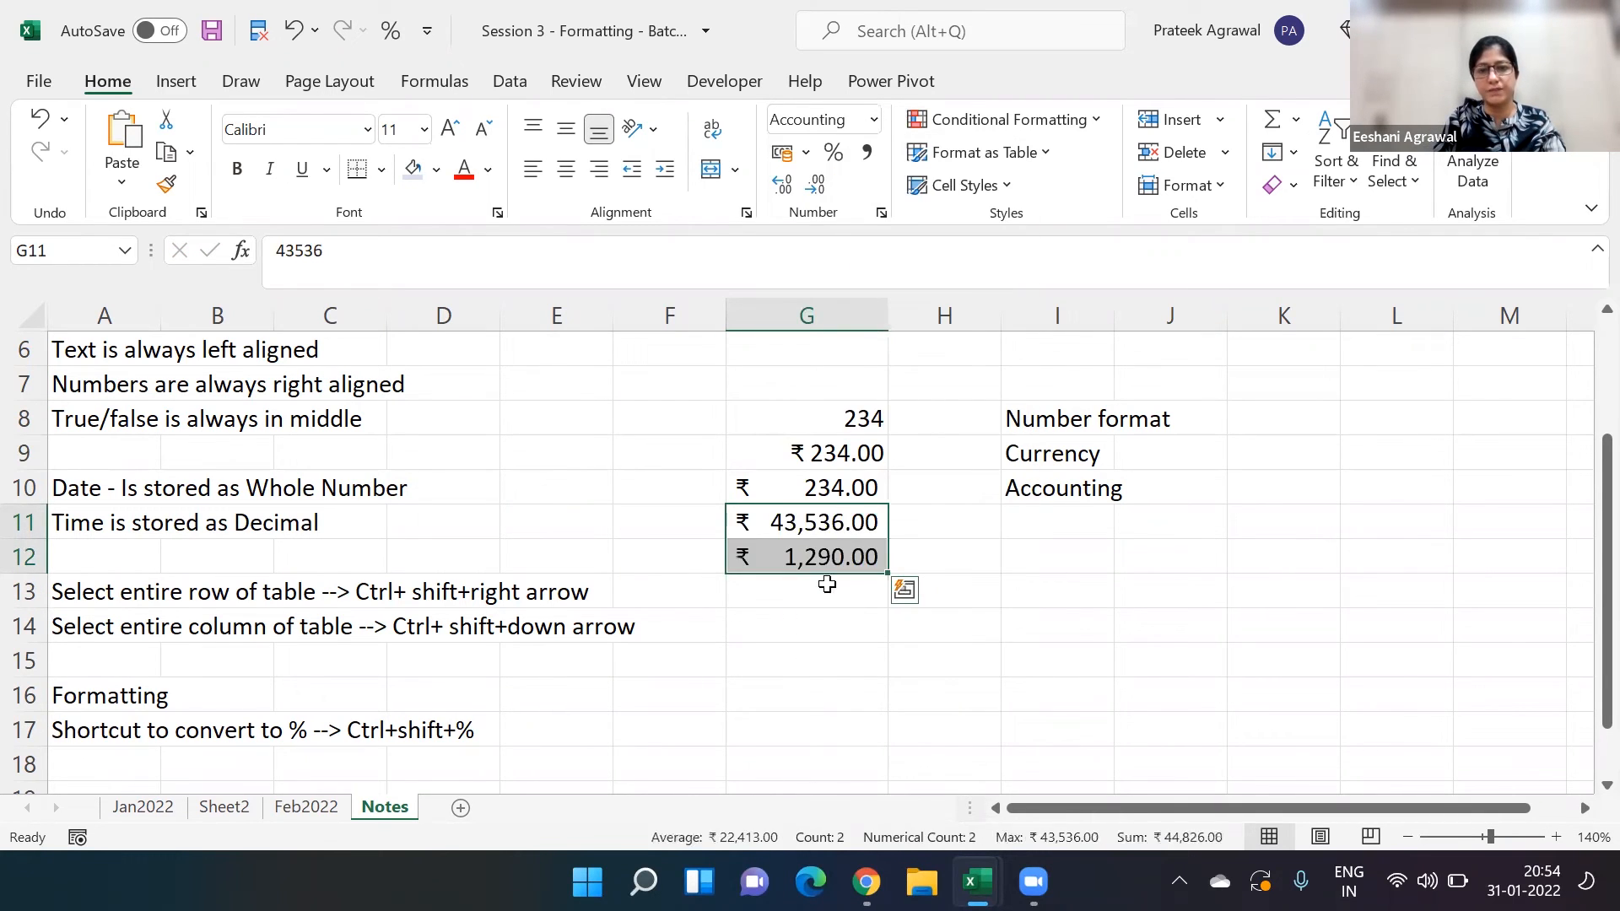
{"action": "left_click", "coordinate": [826, 612]}
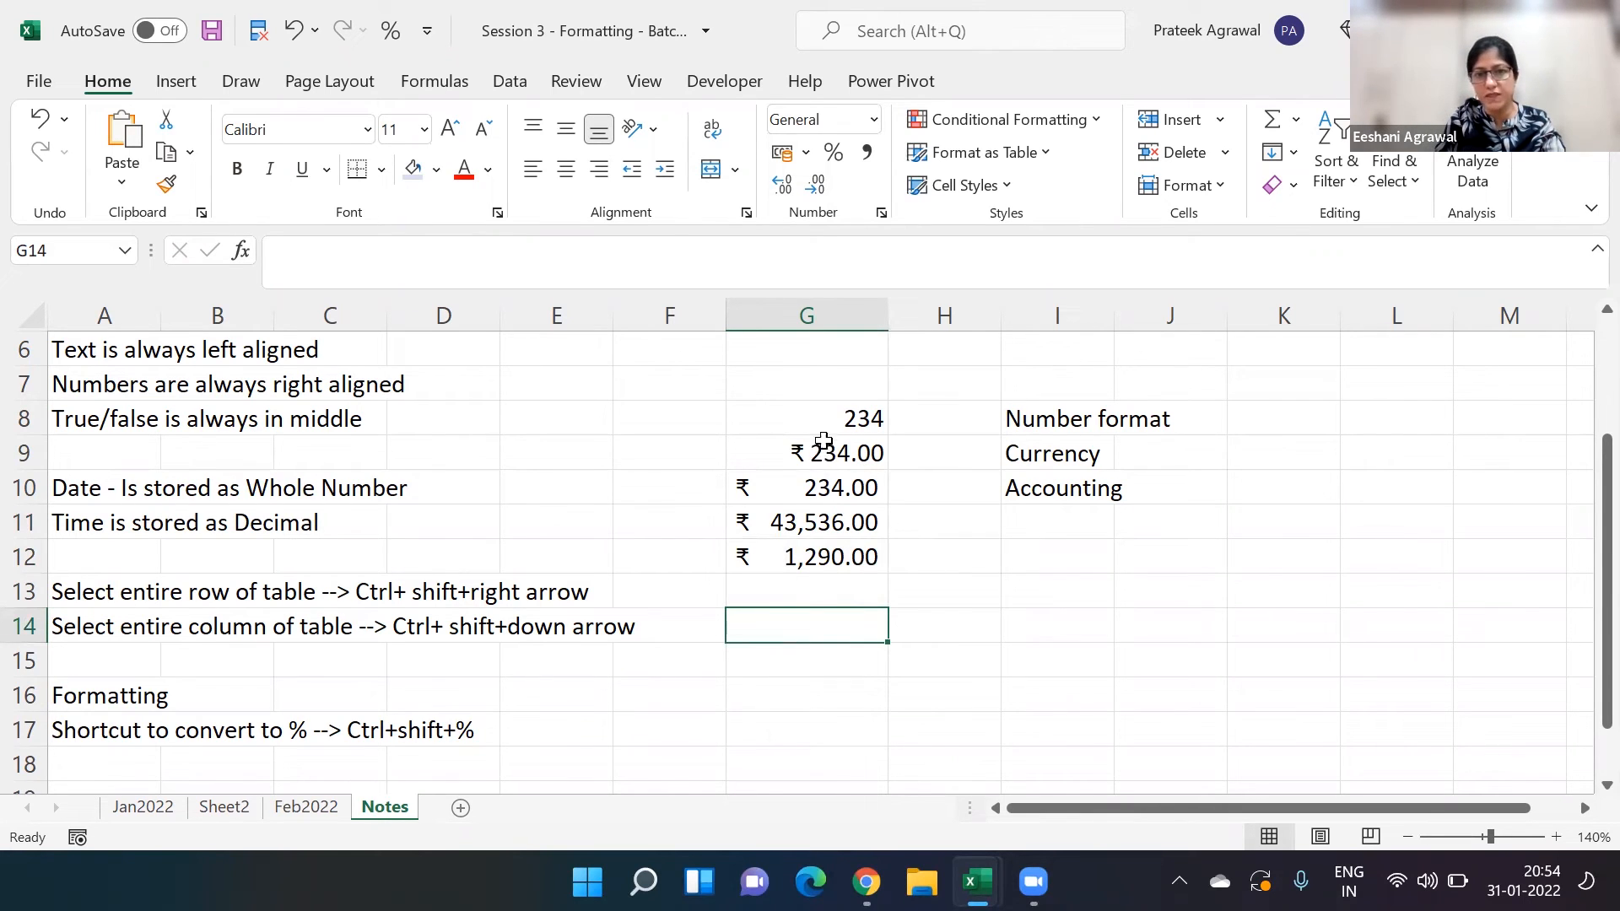
- Copy the currency-formatted value from G9 into cell G14
{"action": "left_click", "coordinate": [822, 440]}
{"action": "key", "text": "ctrl+c"}
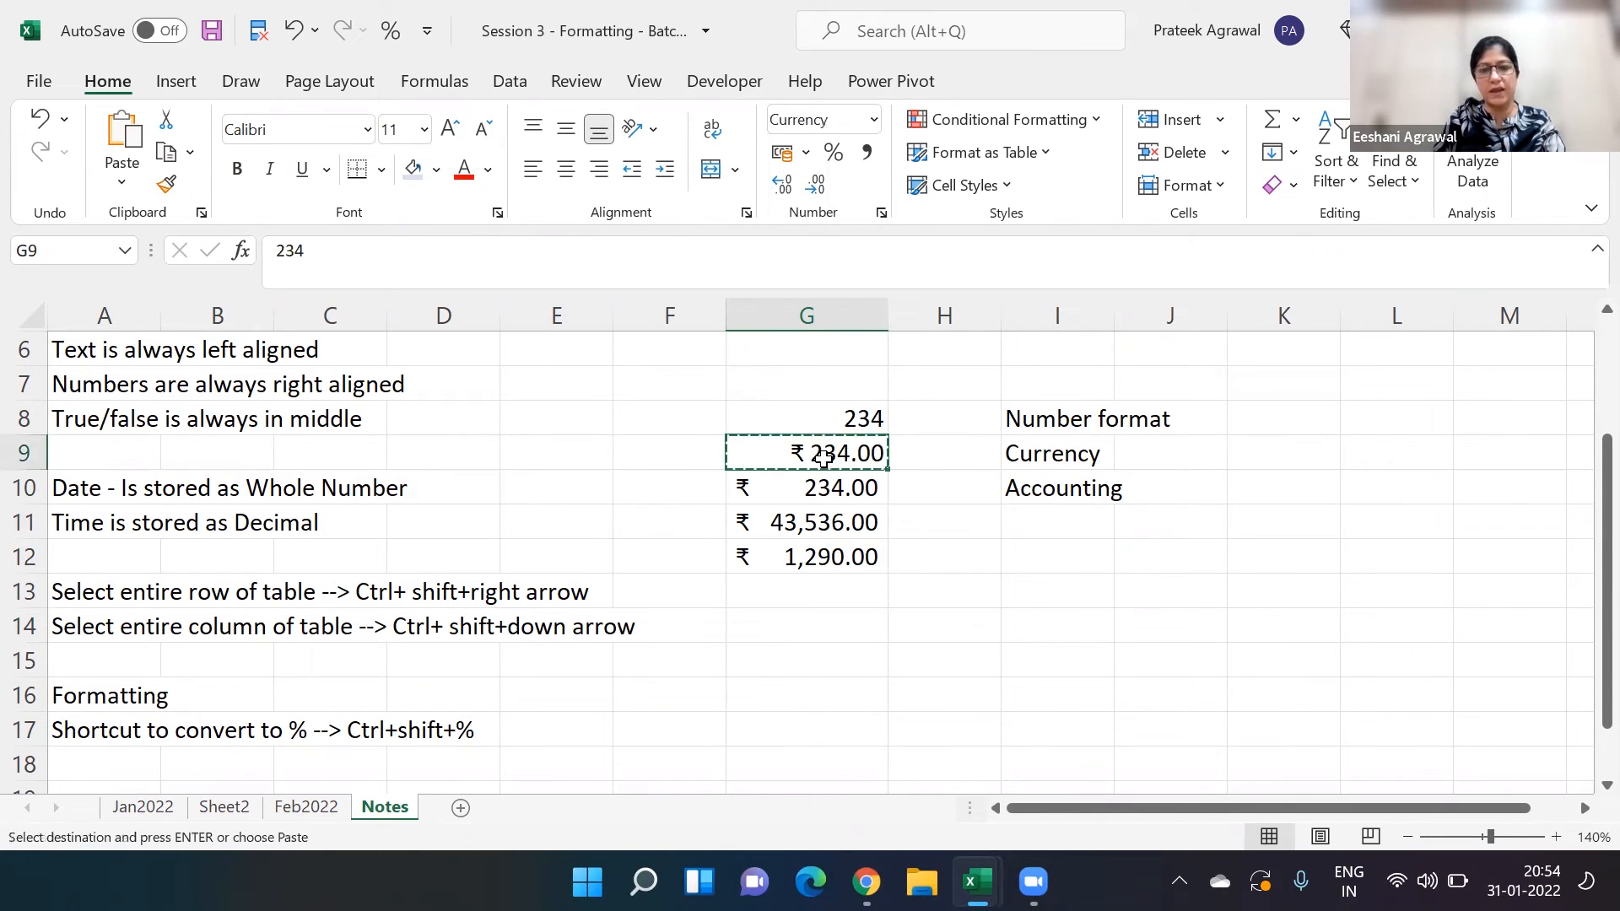
{"action": "left_click", "coordinate": [800, 621]}
{"action": "key", "text": "ctrl+v"}
- Copy the values from G11:G12 into G15:G16 and apply the Currency format to the copies
{"action": "left_click", "coordinate": [816, 523]}
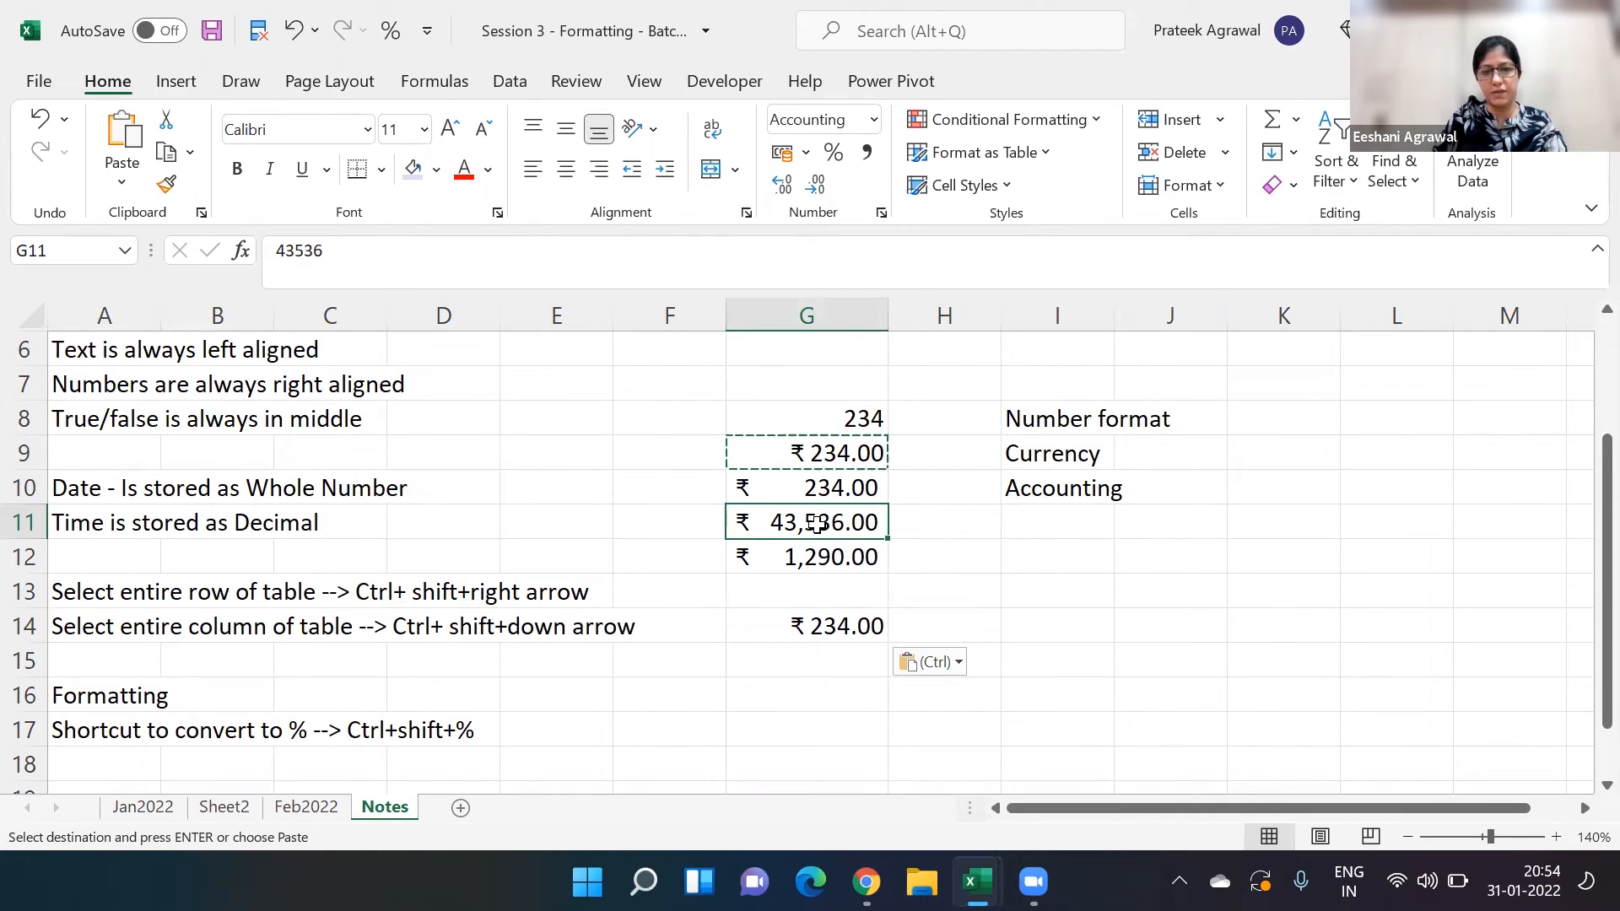
{"action": "left_click_drag", "start_coordinate": [816, 523], "coordinate": [820, 555]}
{"action": "key", "text": "ctrl+c"}
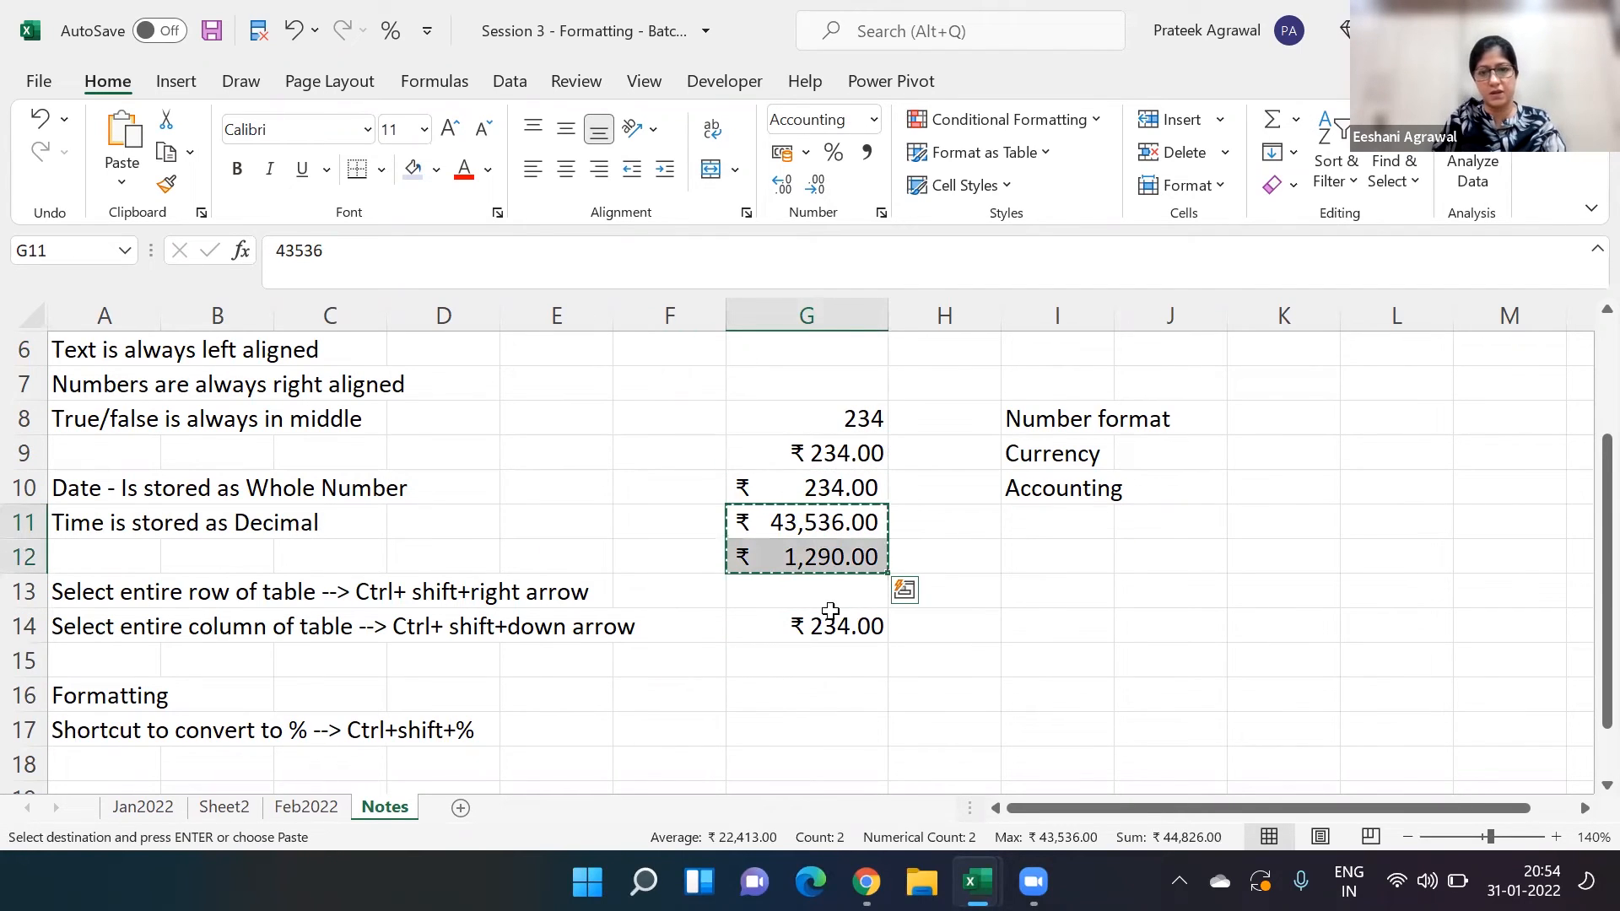
{"action": "left_click", "coordinate": [843, 670]}
{"action": "key", "text": "ctrl+v"}
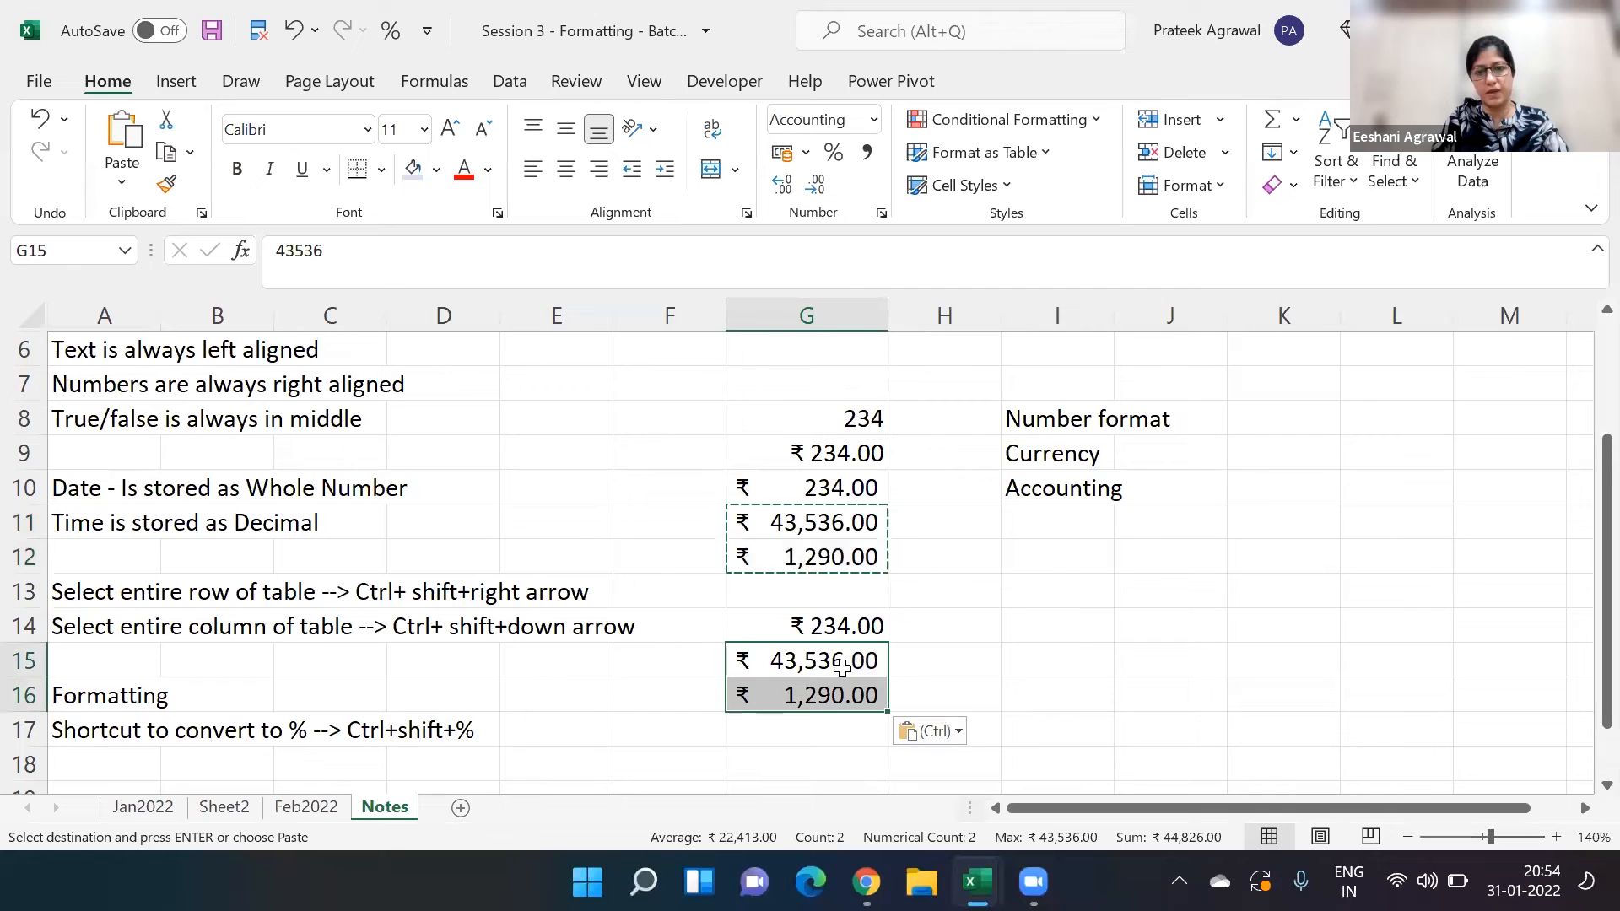
{"action": "left_click", "coordinate": [875, 119]}
{"action": "left_click", "coordinate": [848, 278]}
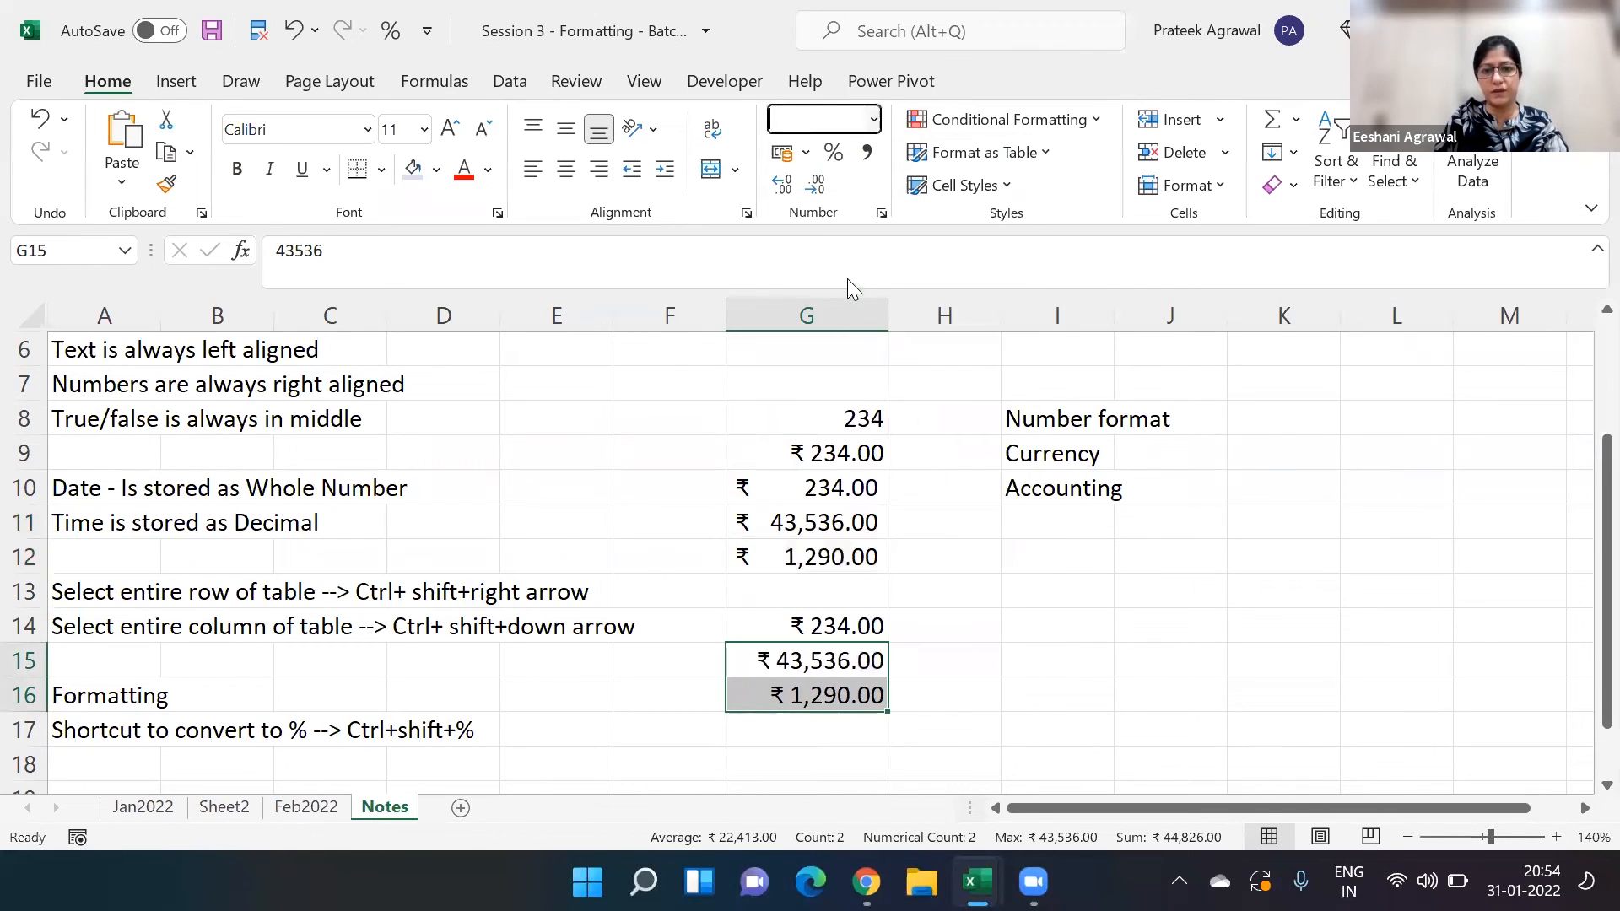
- Examine the Date category's format options in Format Cells for the empty cell H12, without applying any
{"action": "left_click", "coordinate": [994, 563]}
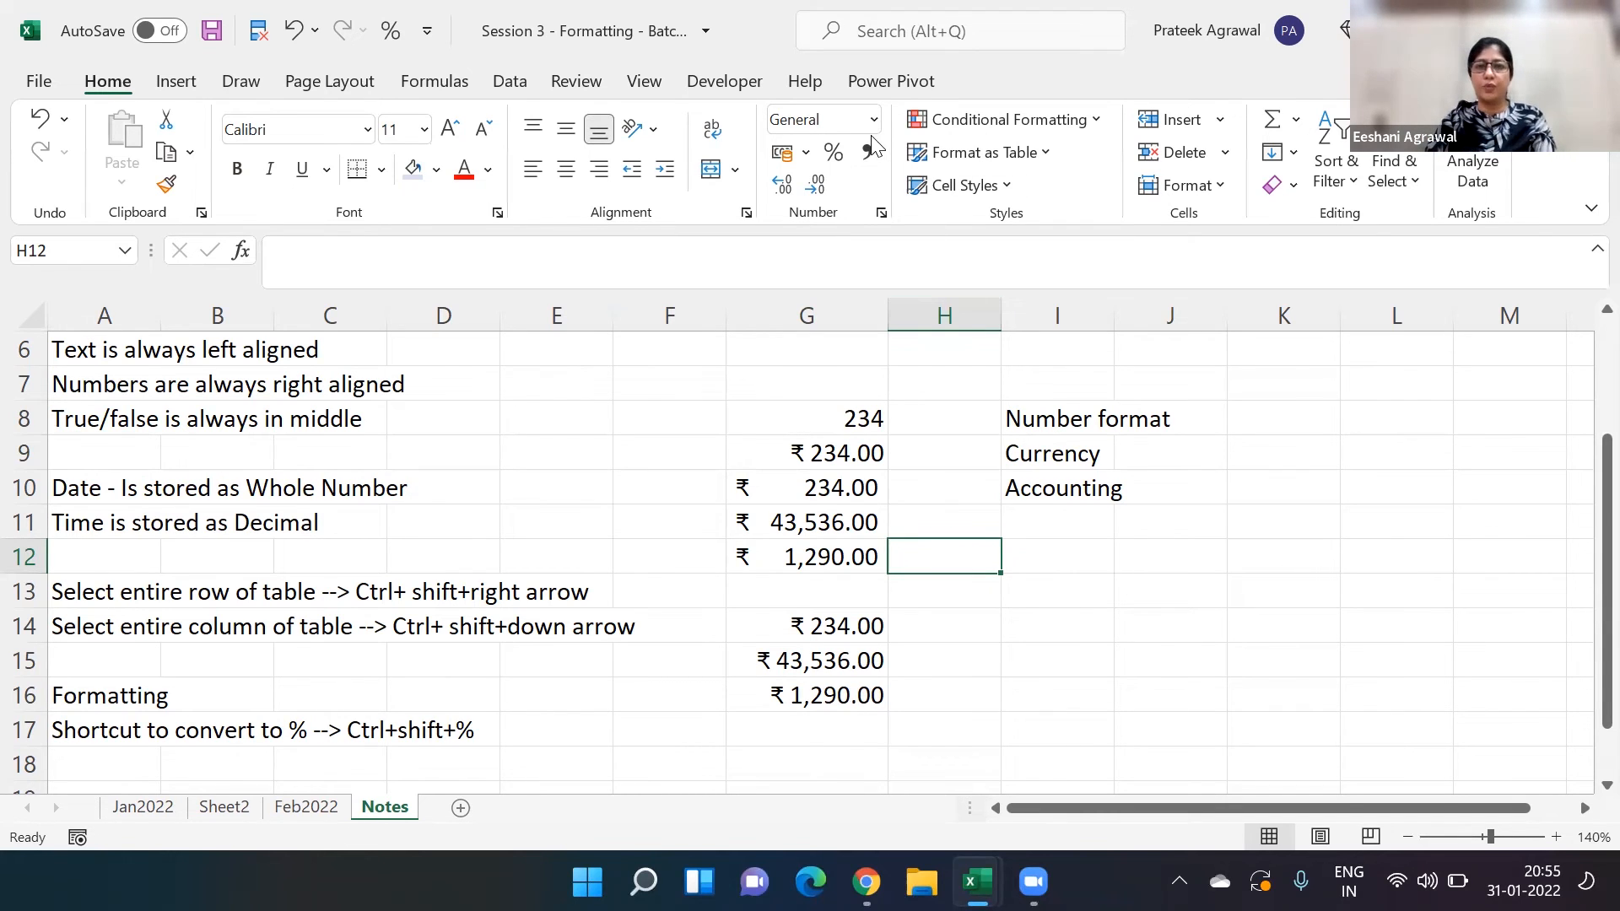
{"action": "left_click", "coordinate": [880, 216]}
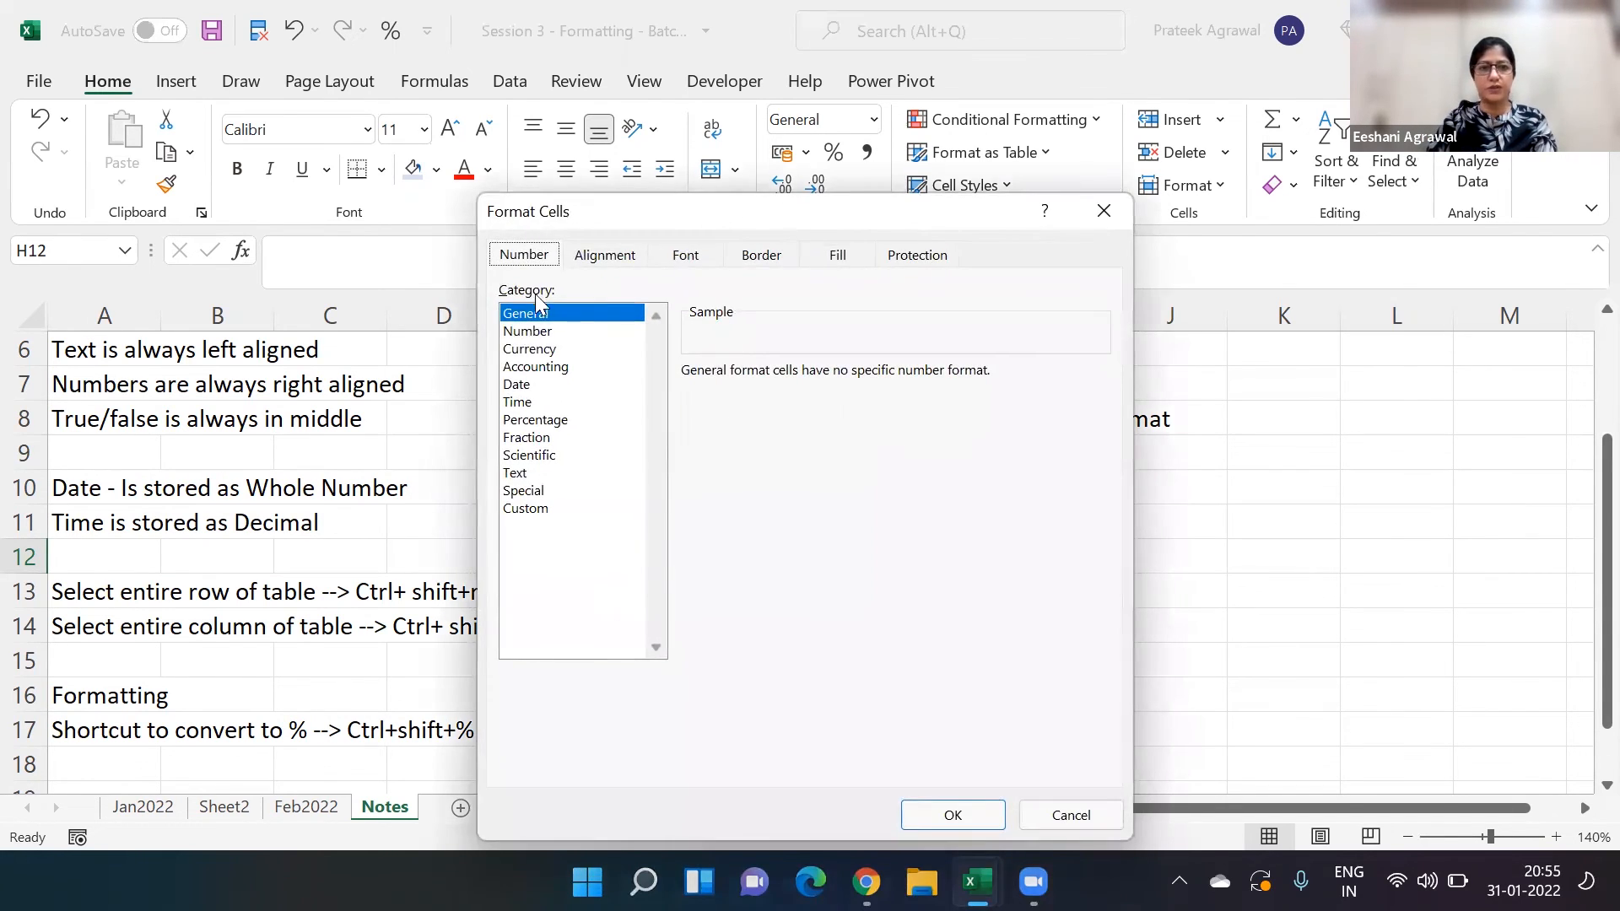
{"action": "left_click", "coordinate": [526, 387]}
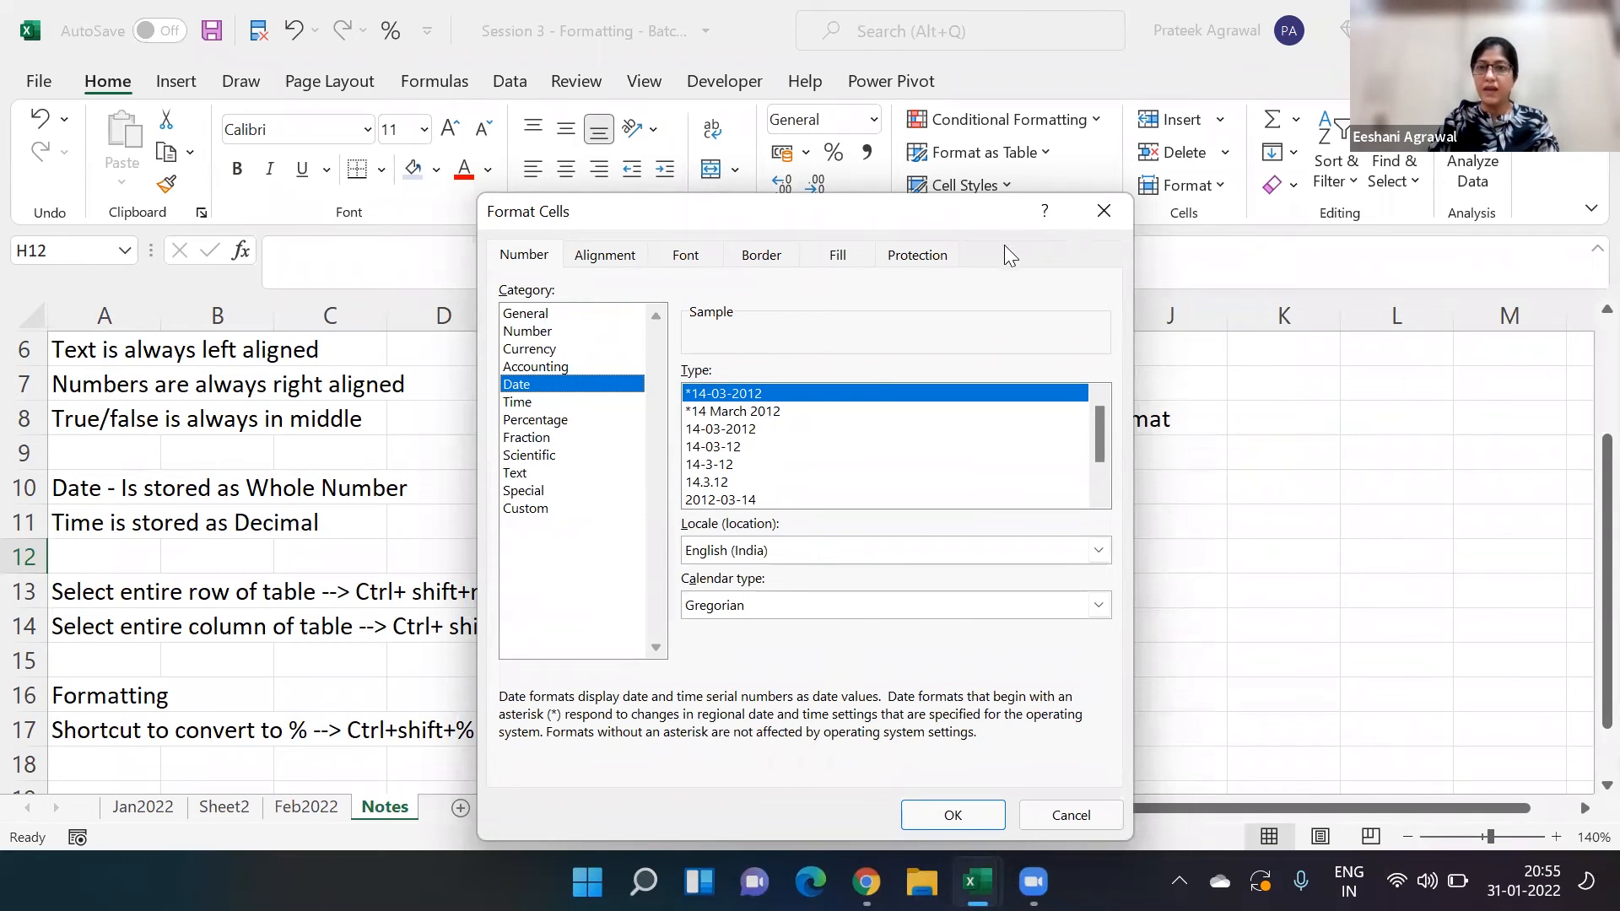
{"action": "left_click", "coordinate": [1107, 199]}
- Enter the date 29/1/2022 in cell L7
{"action": "left_click", "coordinate": [902, 484]}
{"action": "key", "text": "Right"}
{"action": "key", "text": "Right"}
{"action": "key", "text": "Right"}
{"action": "key", "text": "Right"}
{"action": "key", "text": "Right"}
{"action": "key", "text": "Right"}
{"action": "key", "text": "Right"}
{"action": "key", "text": "Right"}
{"action": "key", "text": "Right"}
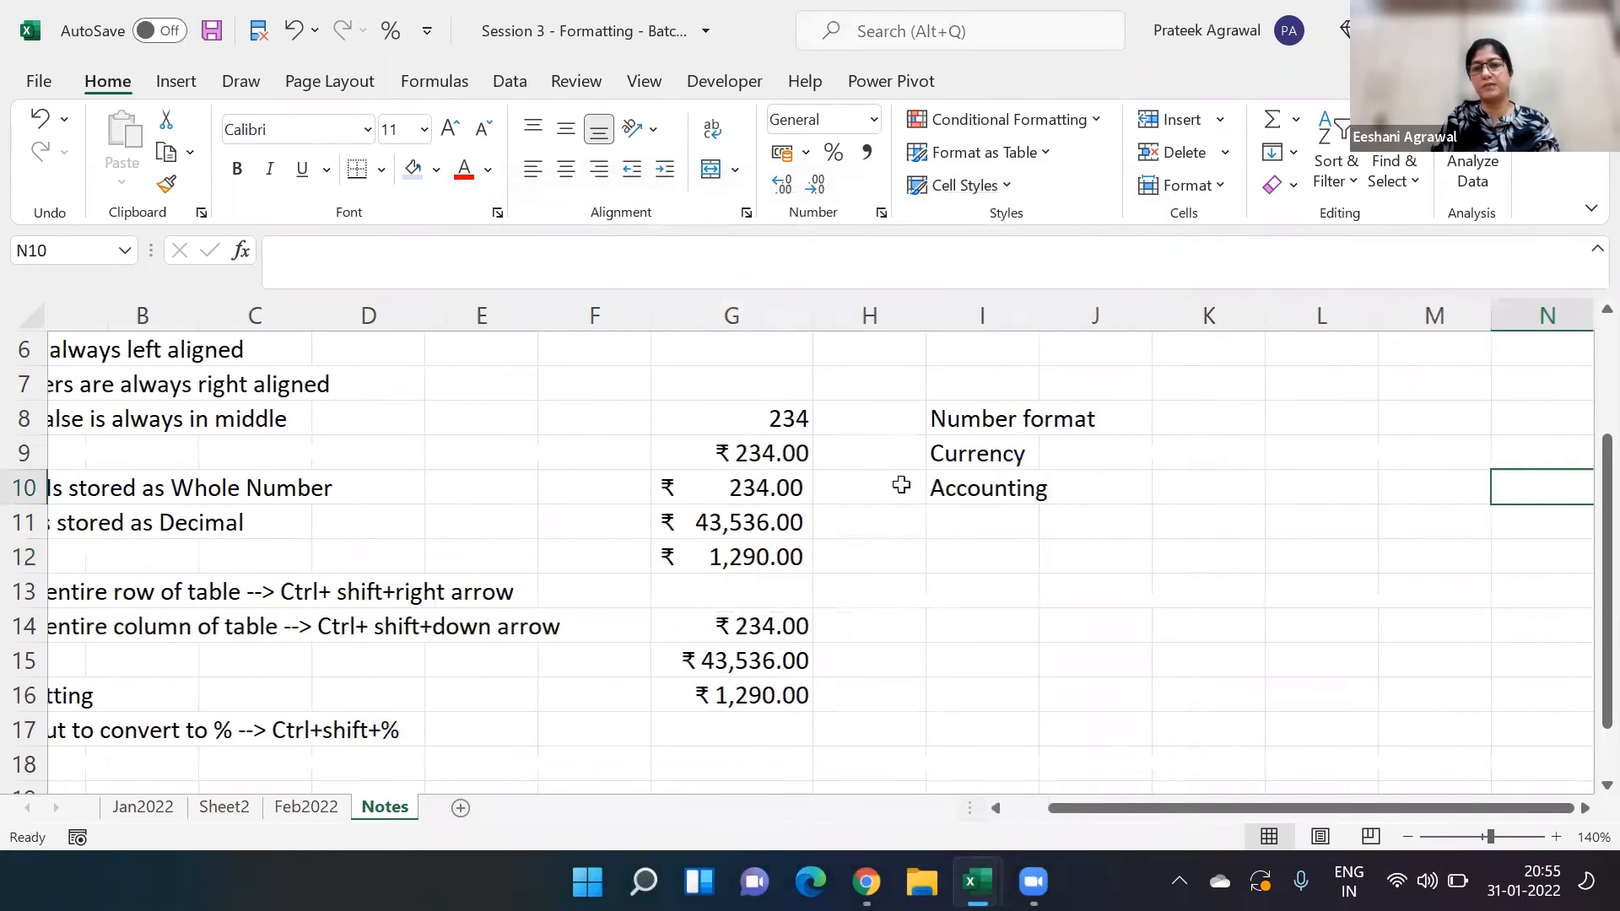
{"action": "key", "text": "Right"}
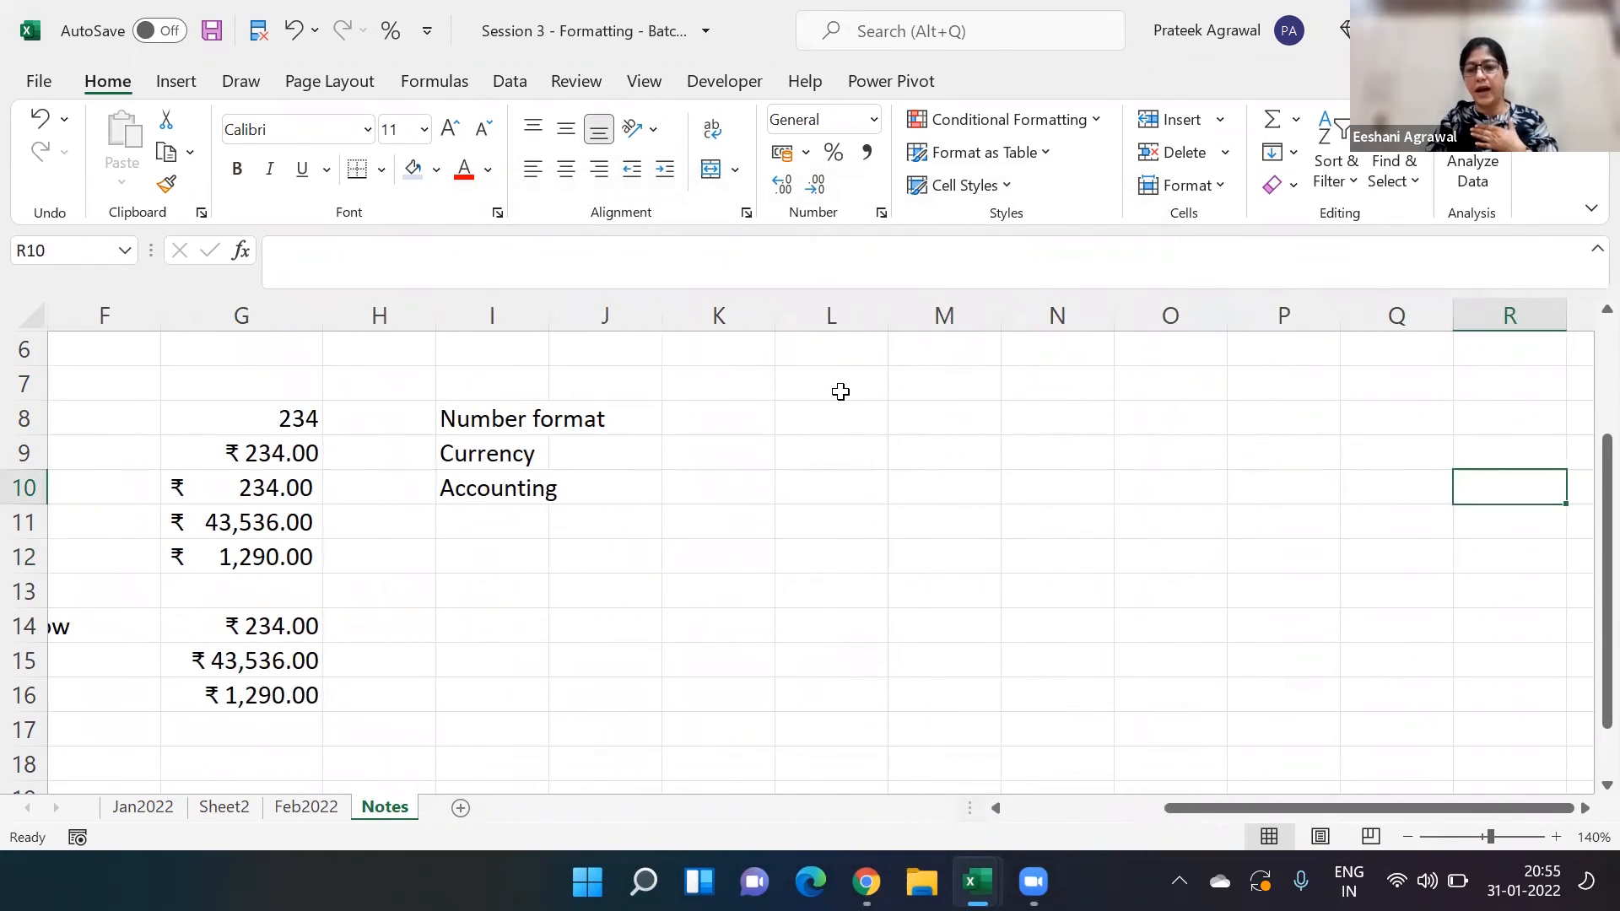
{"action": "left_click", "coordinate": [840, 391]}
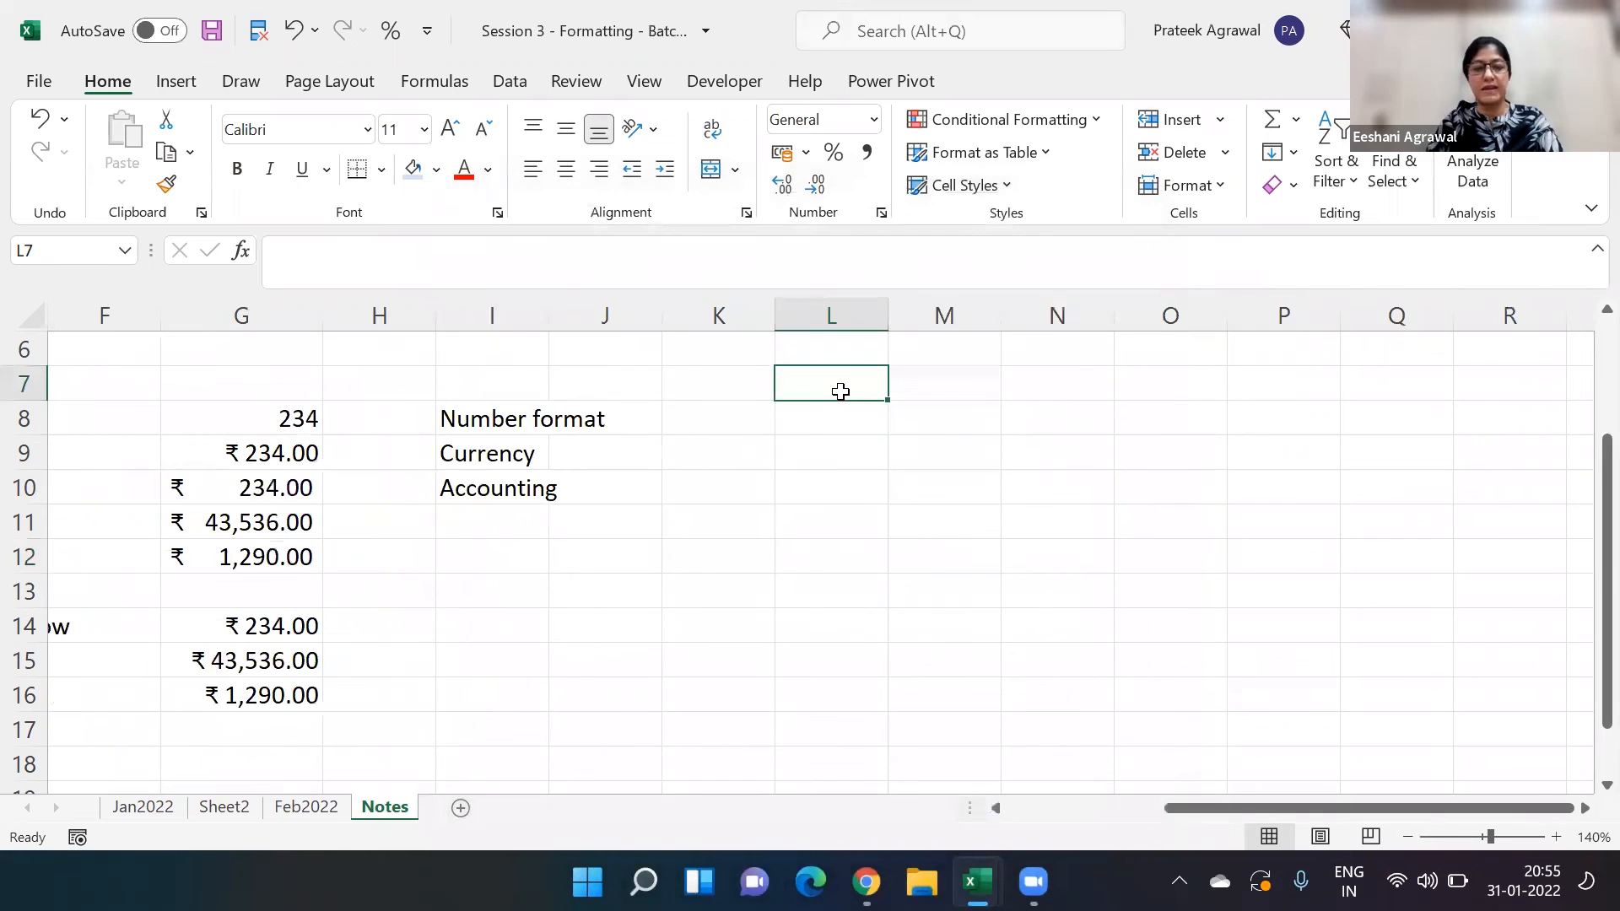
{"action": "type", "text": "29/"}
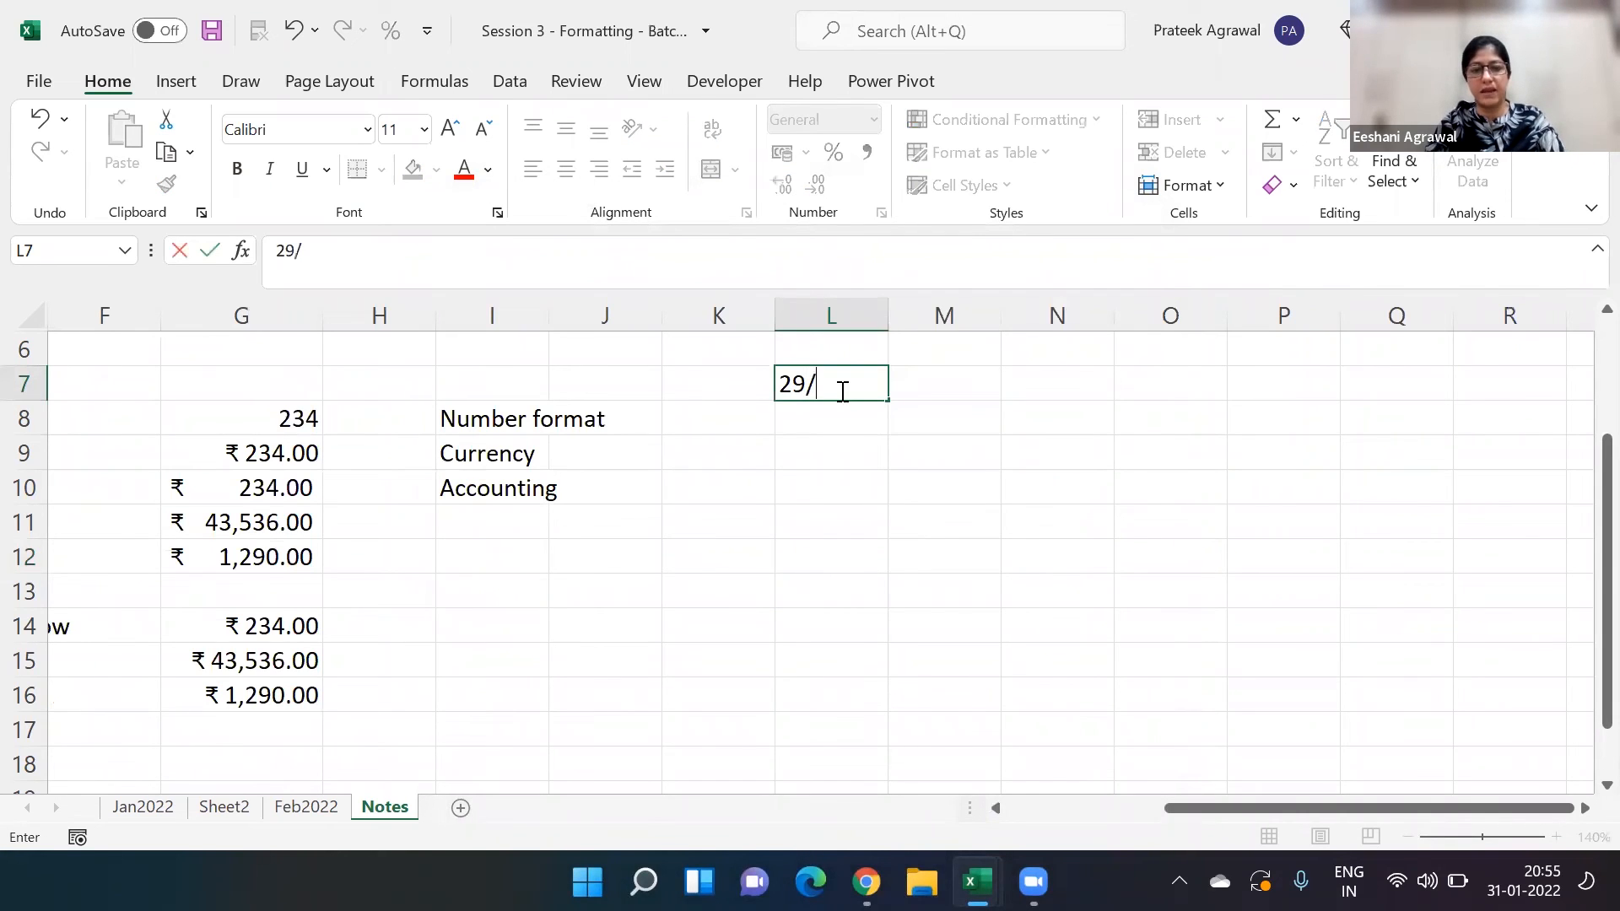
{"action": "type", "text": "1/2022"}
{"action": "key", "text": "Return"}
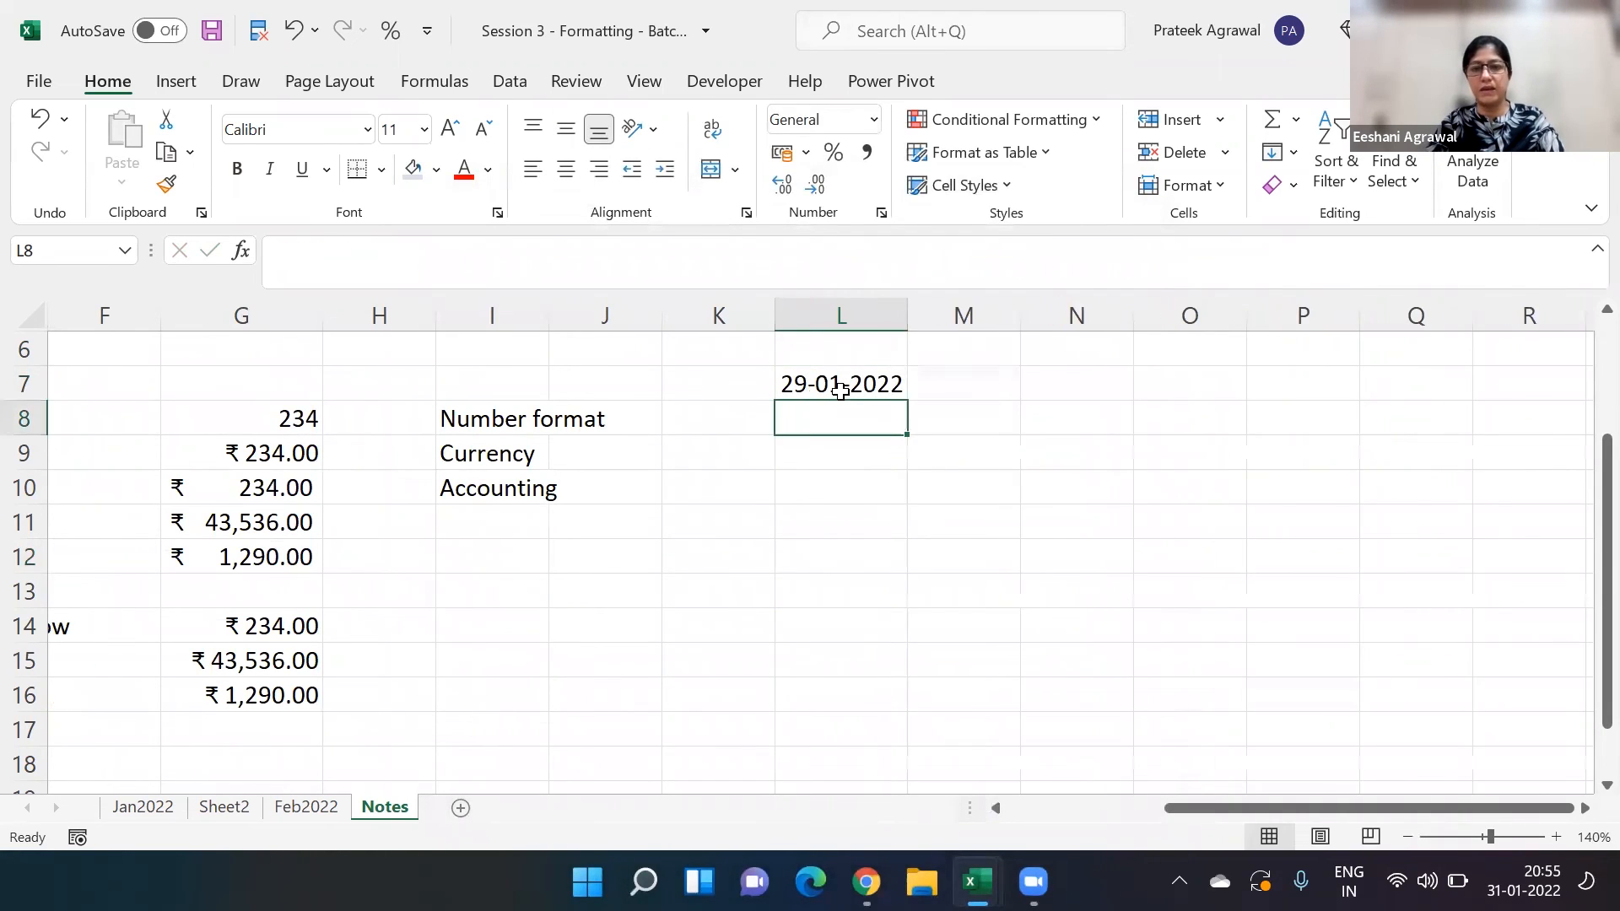
- Enter the dates 30/1/2022 in L8 and 31/1/2022 in L9
{"action": "type", "text": "30/1/"}
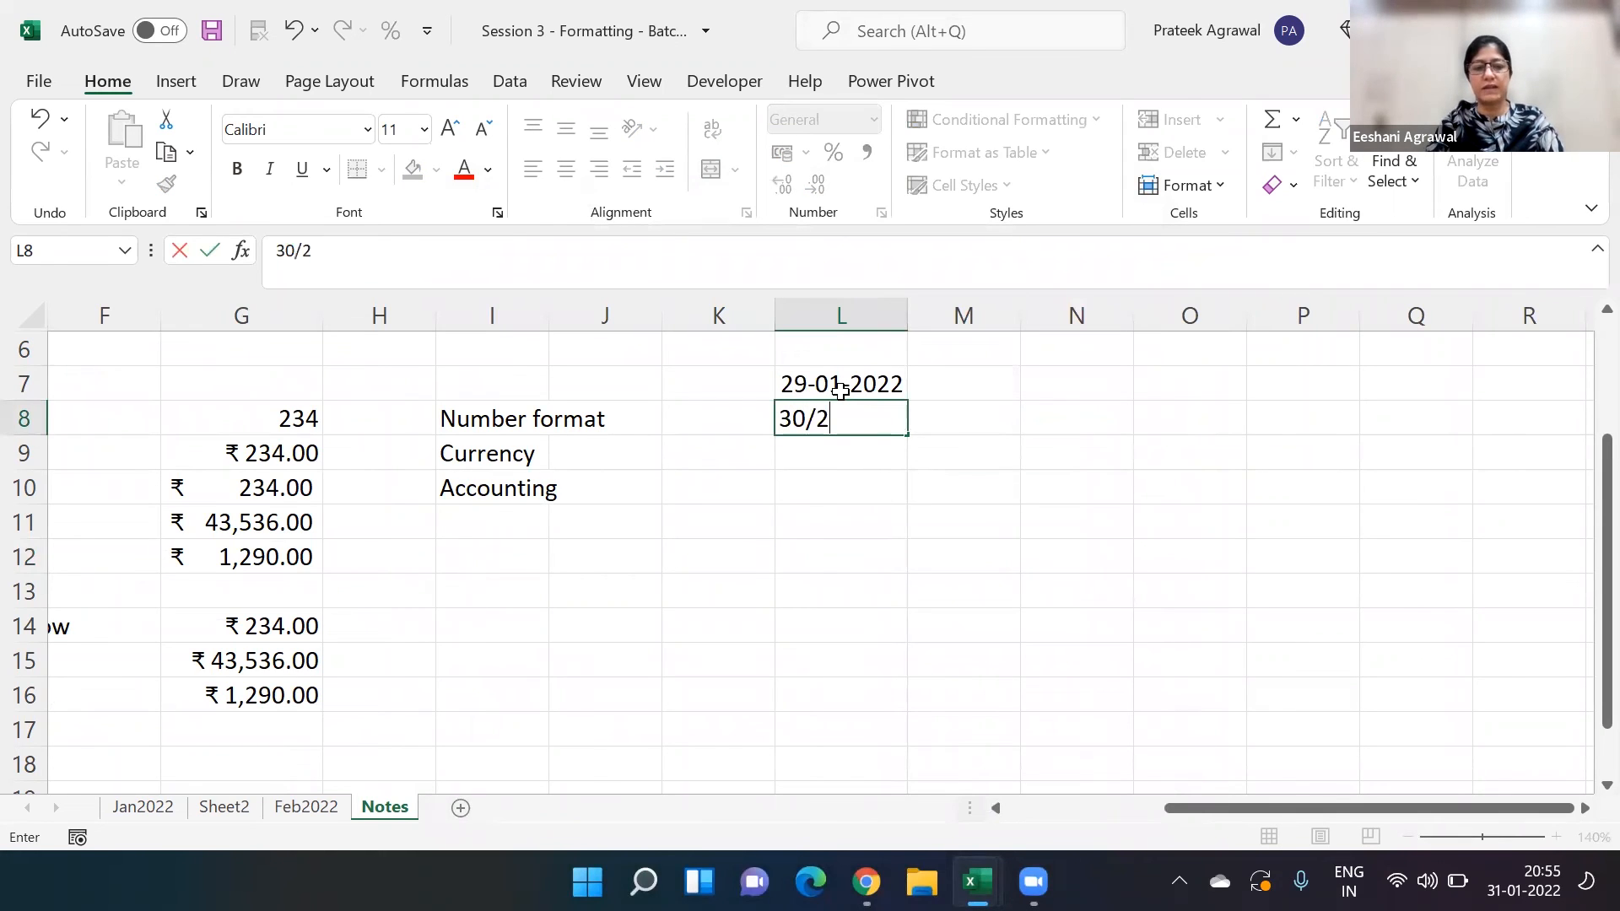
{"action": "type", "text": "2022"}
{"action": "key", "text": "Return"}
{"action": "type", "text": "31/1/2"}
{"action": "key", "text": "BackSpace"}
{"action": "type", "text": "1/"}
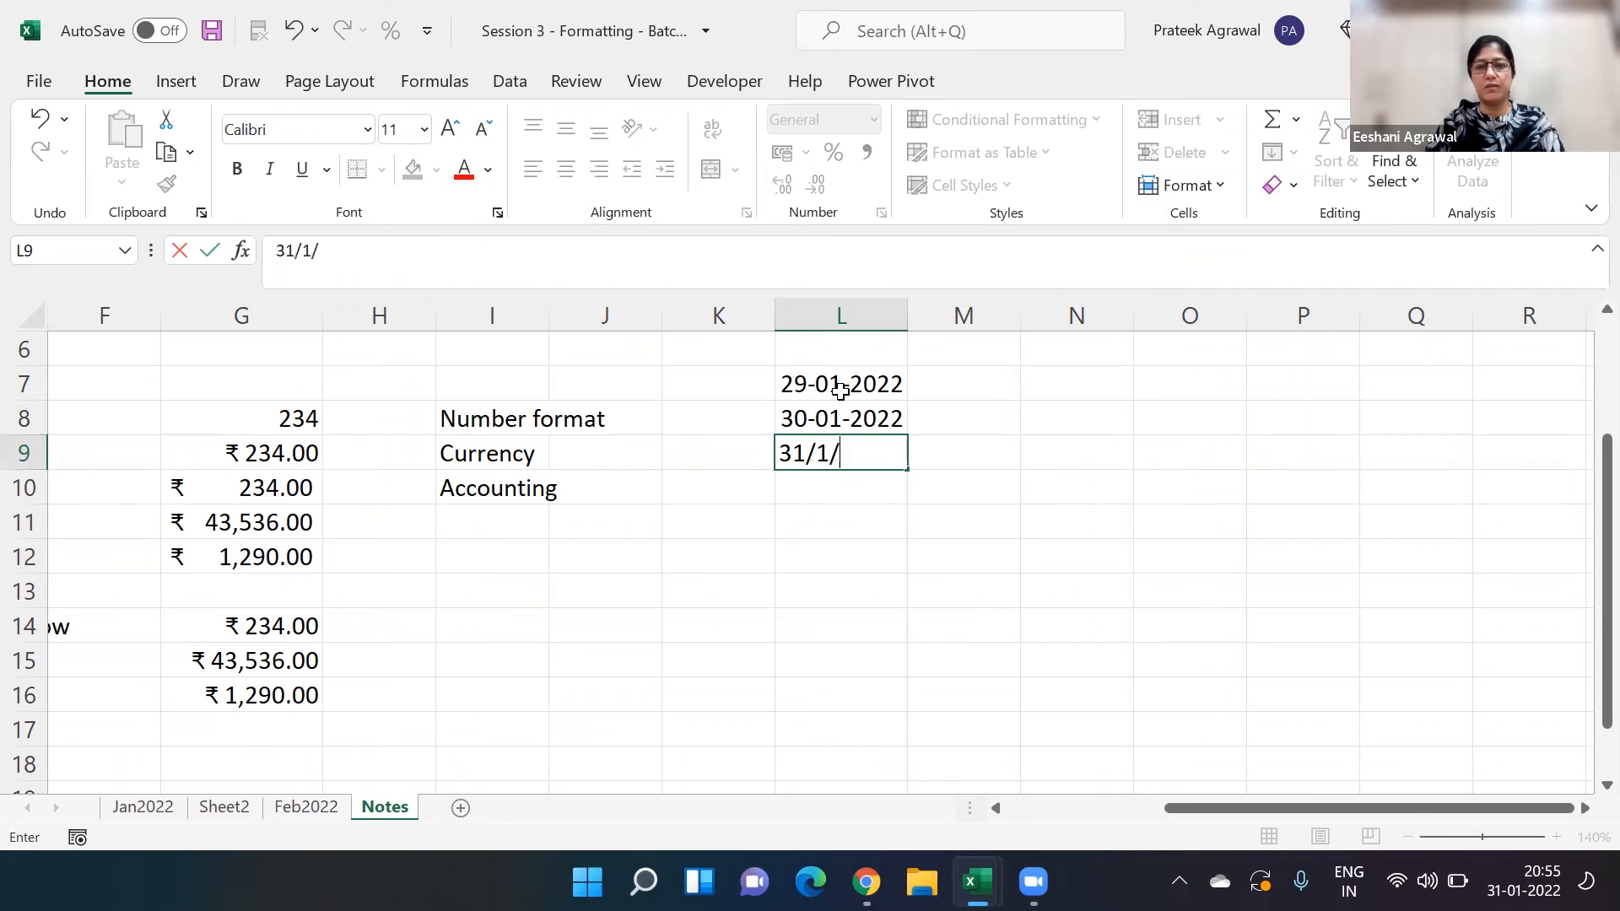
{"action": "type", "text": "2002"}
{"action": "key", "text": "BackSpace"}
{"action": "key", "text": "BackSpace"}
{"action": "type", "text": "22"}
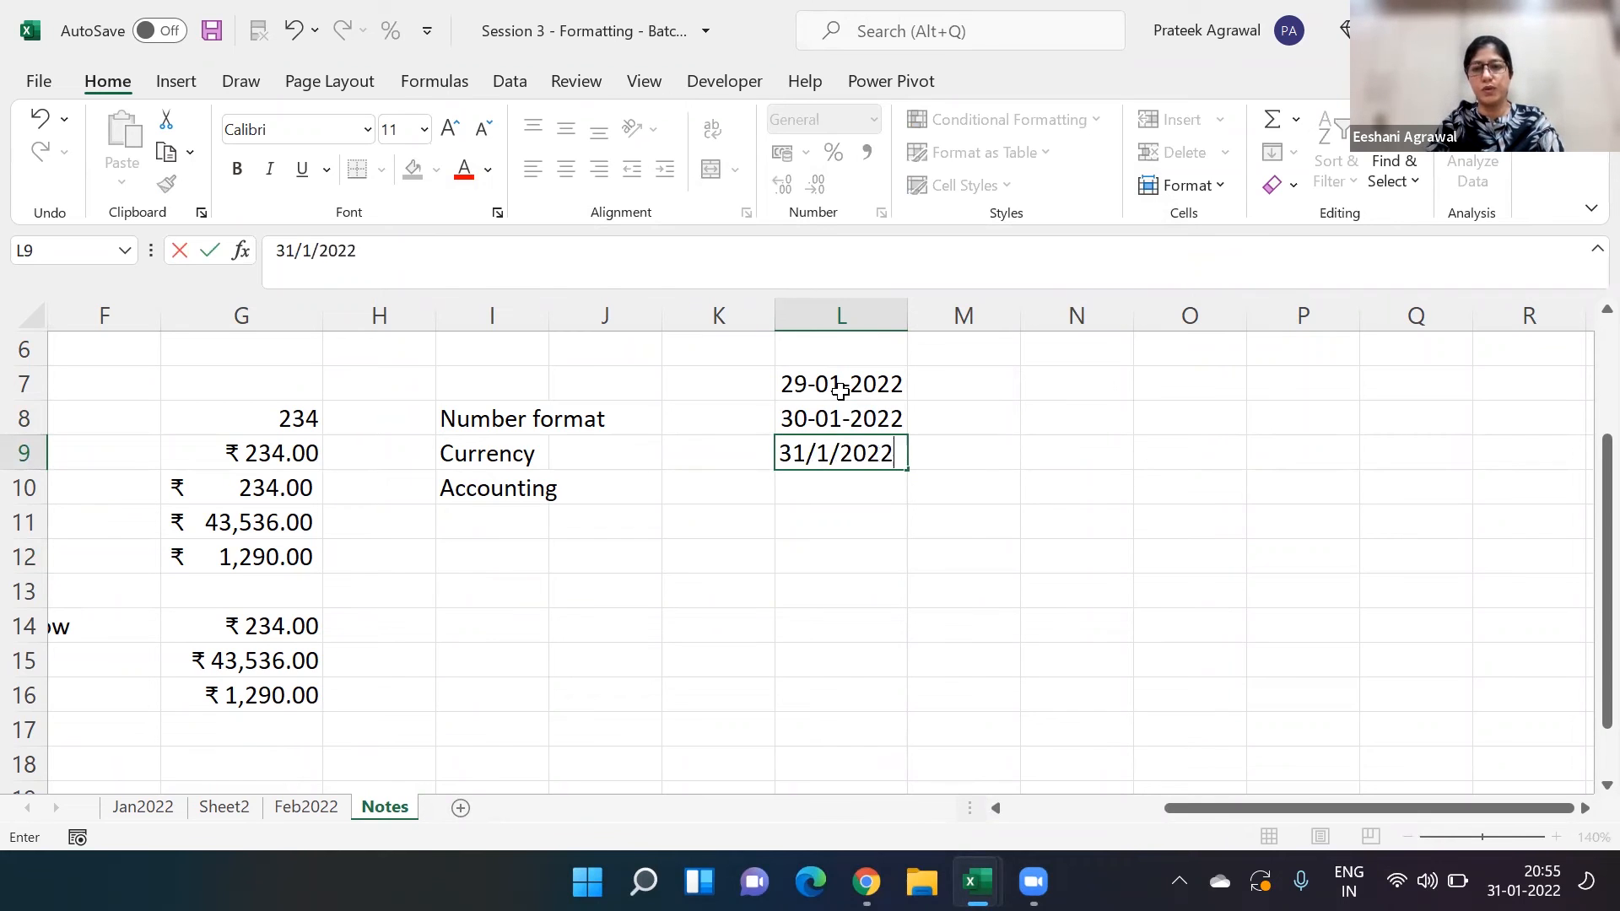
{"action": "key", "text": "Return"}
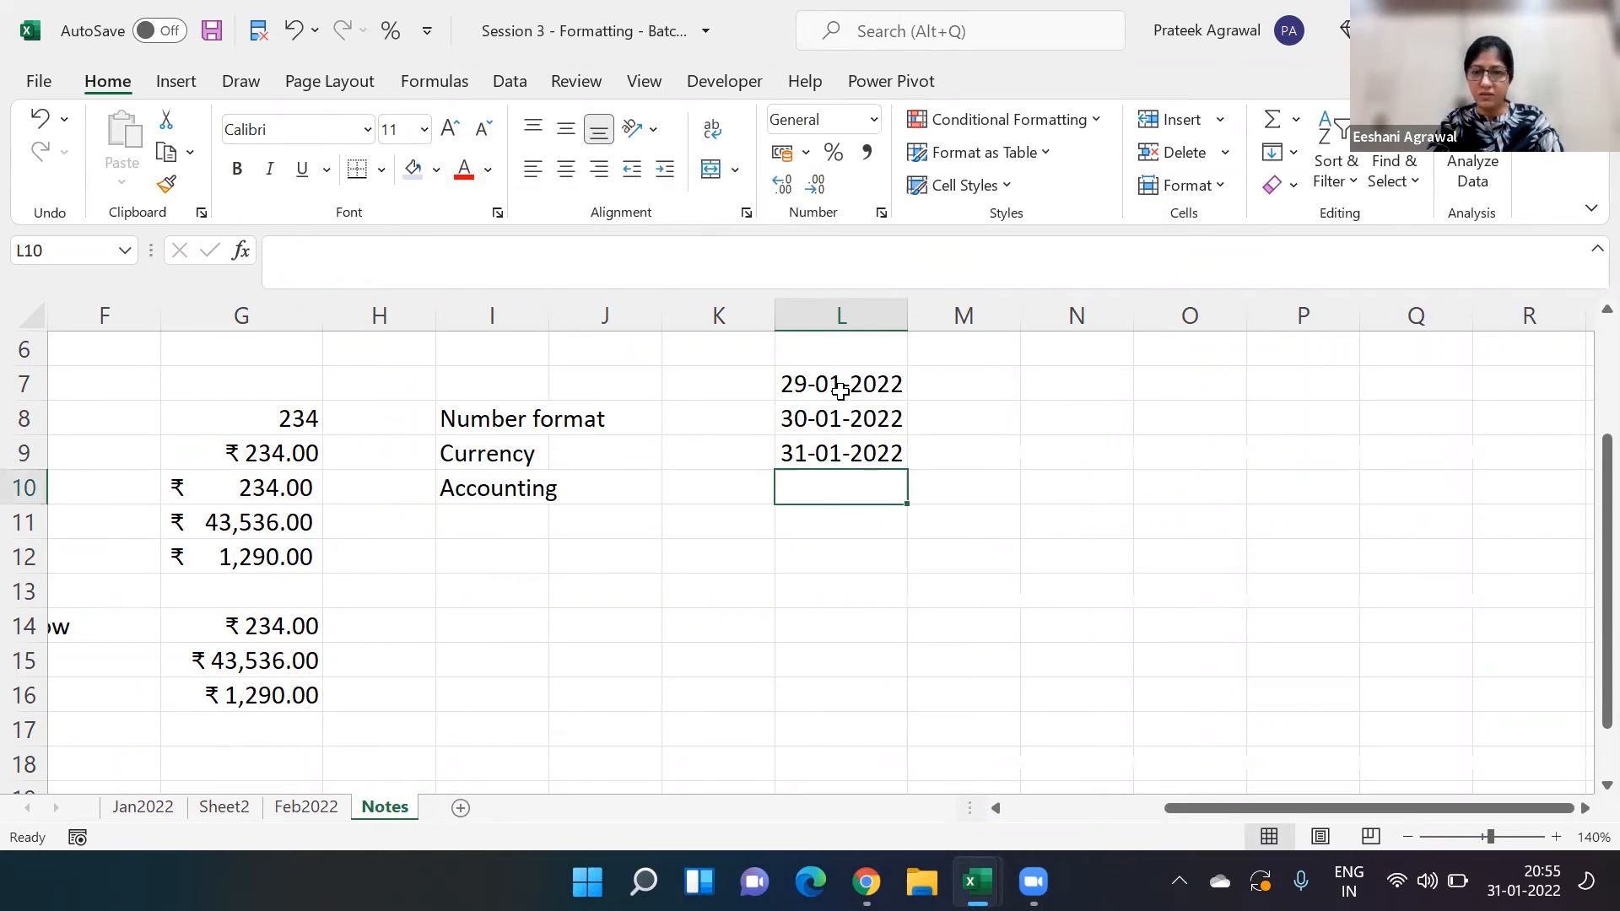
- Format the dates in L7:L9 with the English (United States) locale and the 03-14-12 date type
{"action": "key", "text": "Up"}
{"action": "key", "text": "Up"}
{"action": "key", "text": "Up"}
{"action": "key", "text": "shift+Down"}
{"action": "key", "text": "shift+Down"}
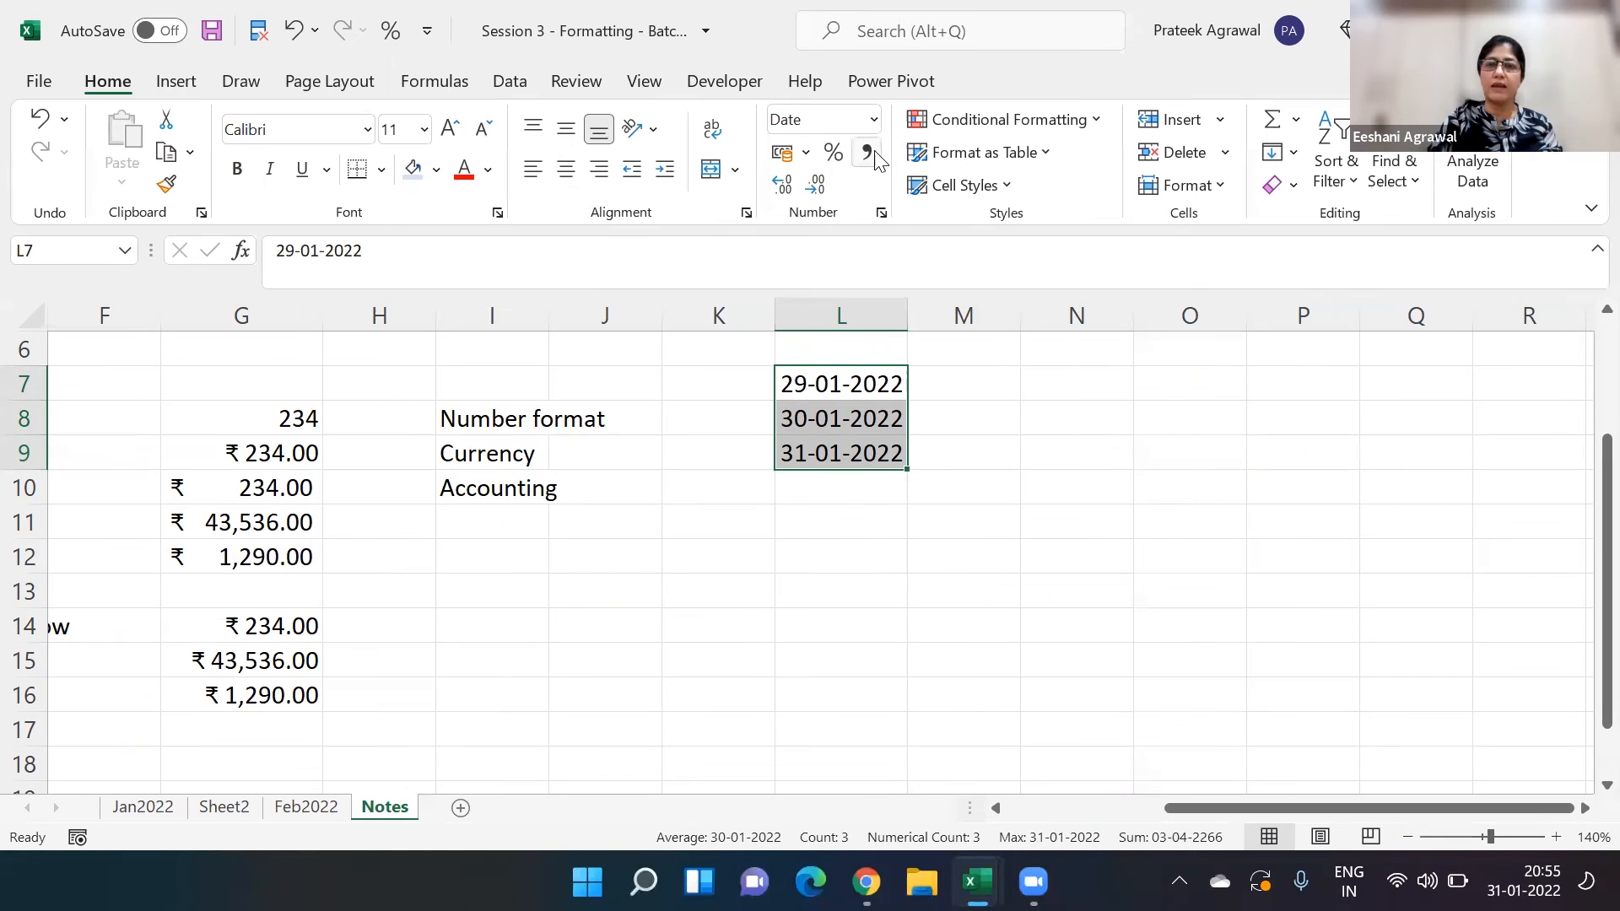
{"action": "left_click", "coordinate": [886, 212]}
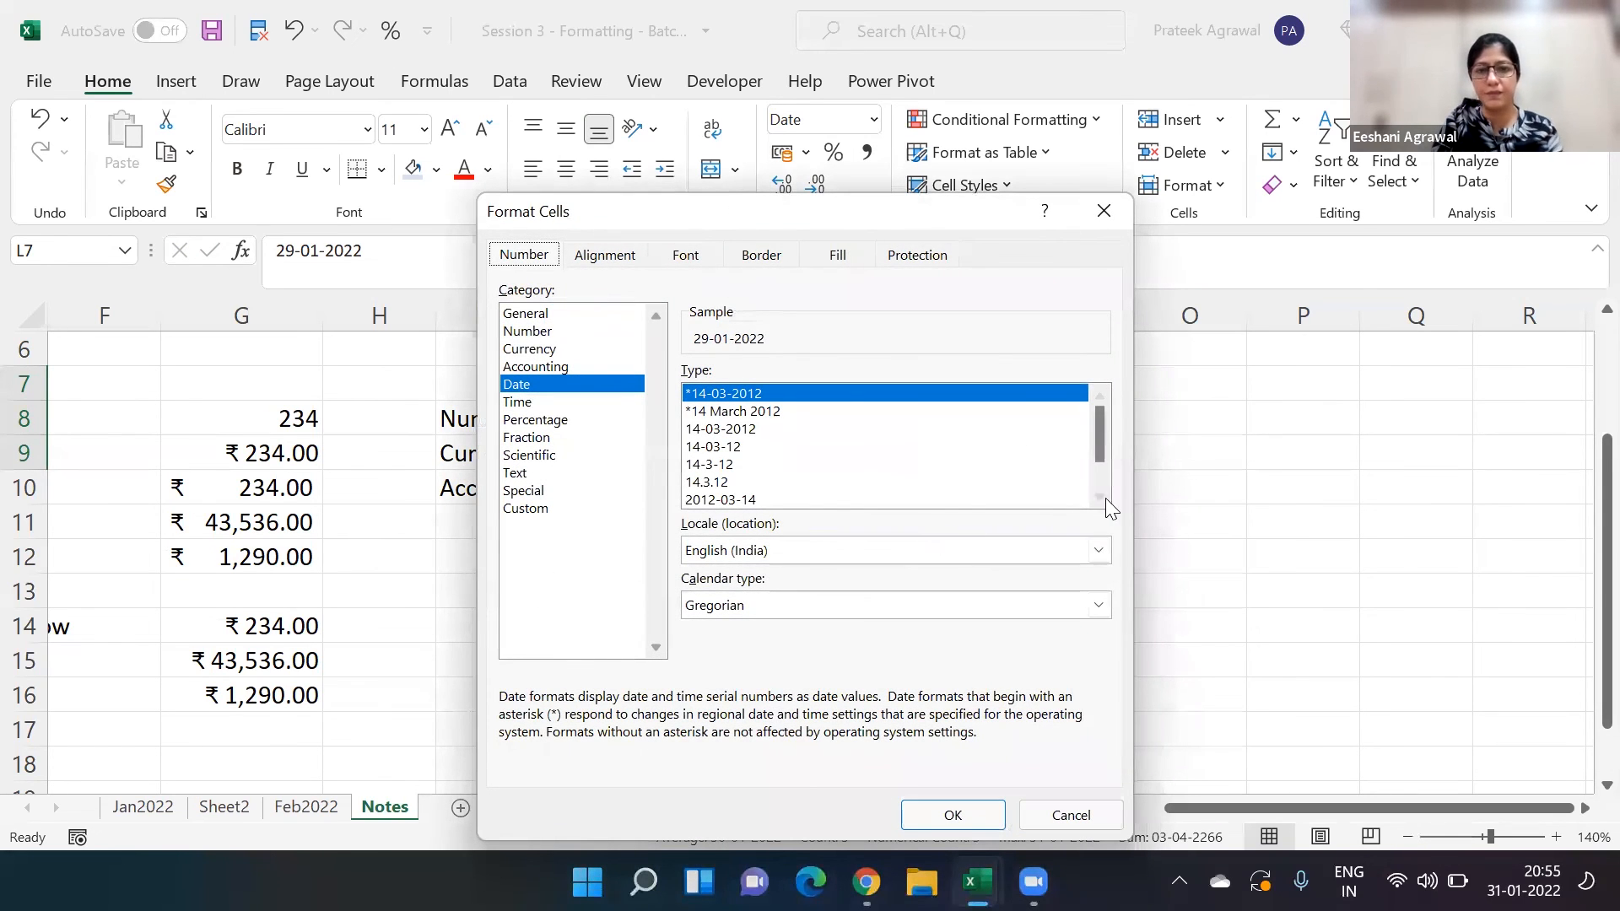
{"action": "left_click", "coordinate": [1001, 553]}
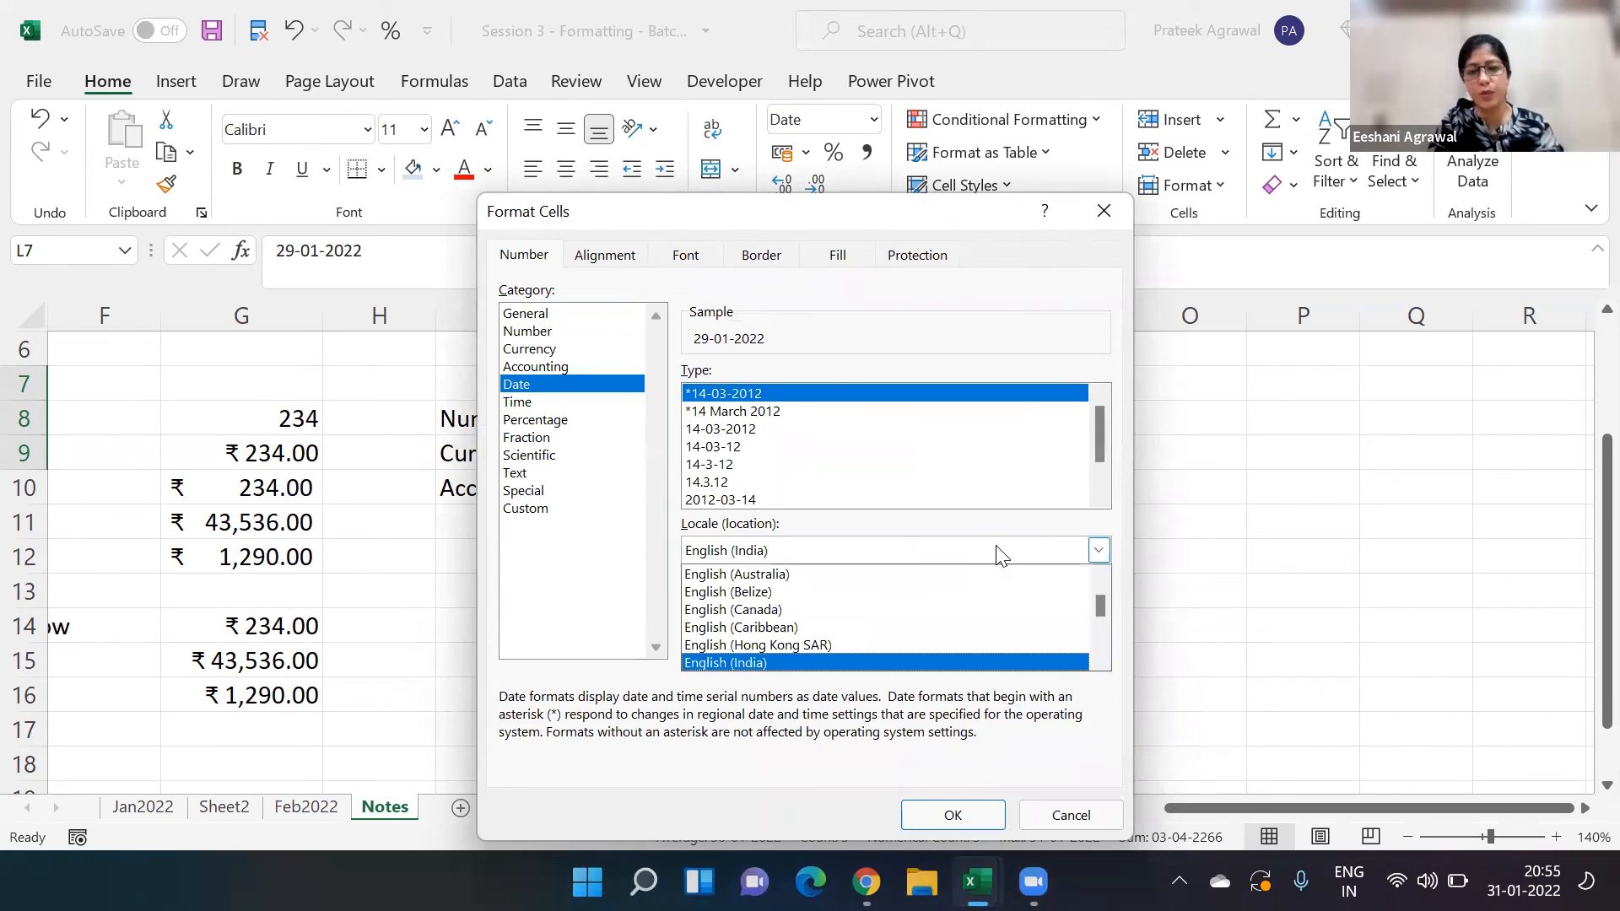
{"action": "key", "text": "Down"}
{"action": "key", "text": "Down"}
{"action": "key", "text": "Down"}
{"action": "key", "text": "Down"}
{"action": "key", "text": "Down"}
{"action": "key", "text": "Down"}
{"action": "key", "text": "Down"}
{"action": "key", "text": "Down"}
{"action": "key", "text": "Down"}
{"action": "key", "text": "Down"}
{"action": "key", "text": "Down"}
{"action": "key", "text": "Down"}
{"action": "key", "text": "Down"}
{"action": "key", "text": "Down"}
{"action": "key", "text": "Down"}
{"action": "key", "text": "Down"}
{"action": "key", "text": "Down"}
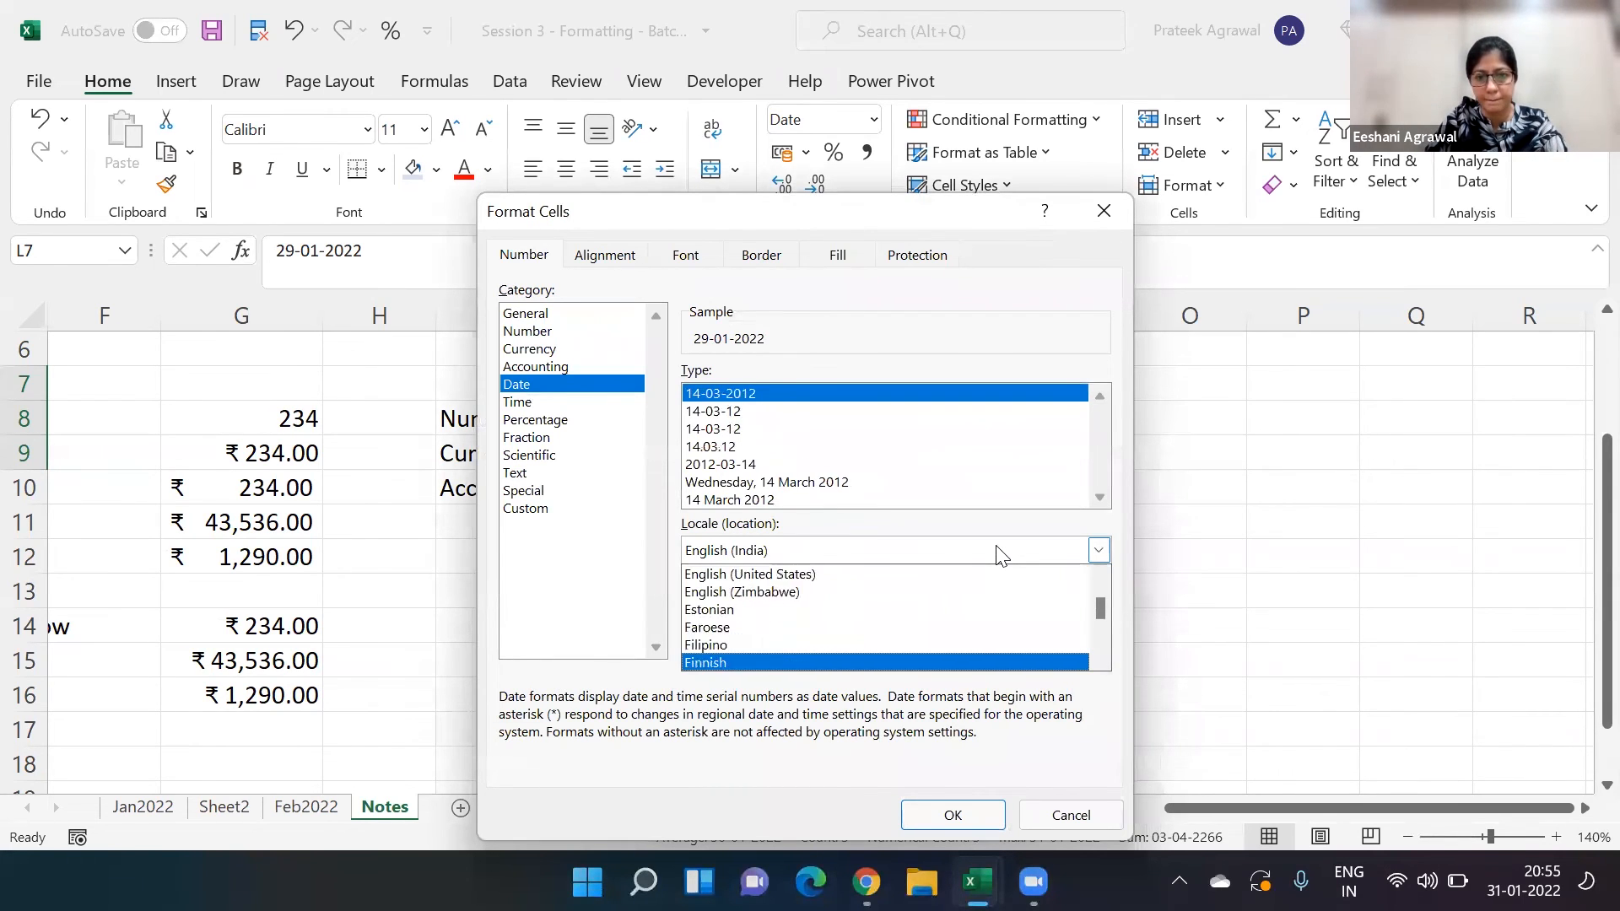
{"action": "key", "text": "Down"}
{"action": "key", "text": "Down"}
{"action": "key", "text": "Down"}
{"action": "key", "text": "Up"}
{"action": "key", "text": "Up"}
{"action": "key", "text": "Up"}
{"action": "key", "text": "Up"}
{"action": "key", "text": "Up"}
{"action": "key", "text": "Up"}
{"action": "key", "text": "Up"}
{"action": "key", "text": "Up"}
{"action": "key", "text": "Up"}
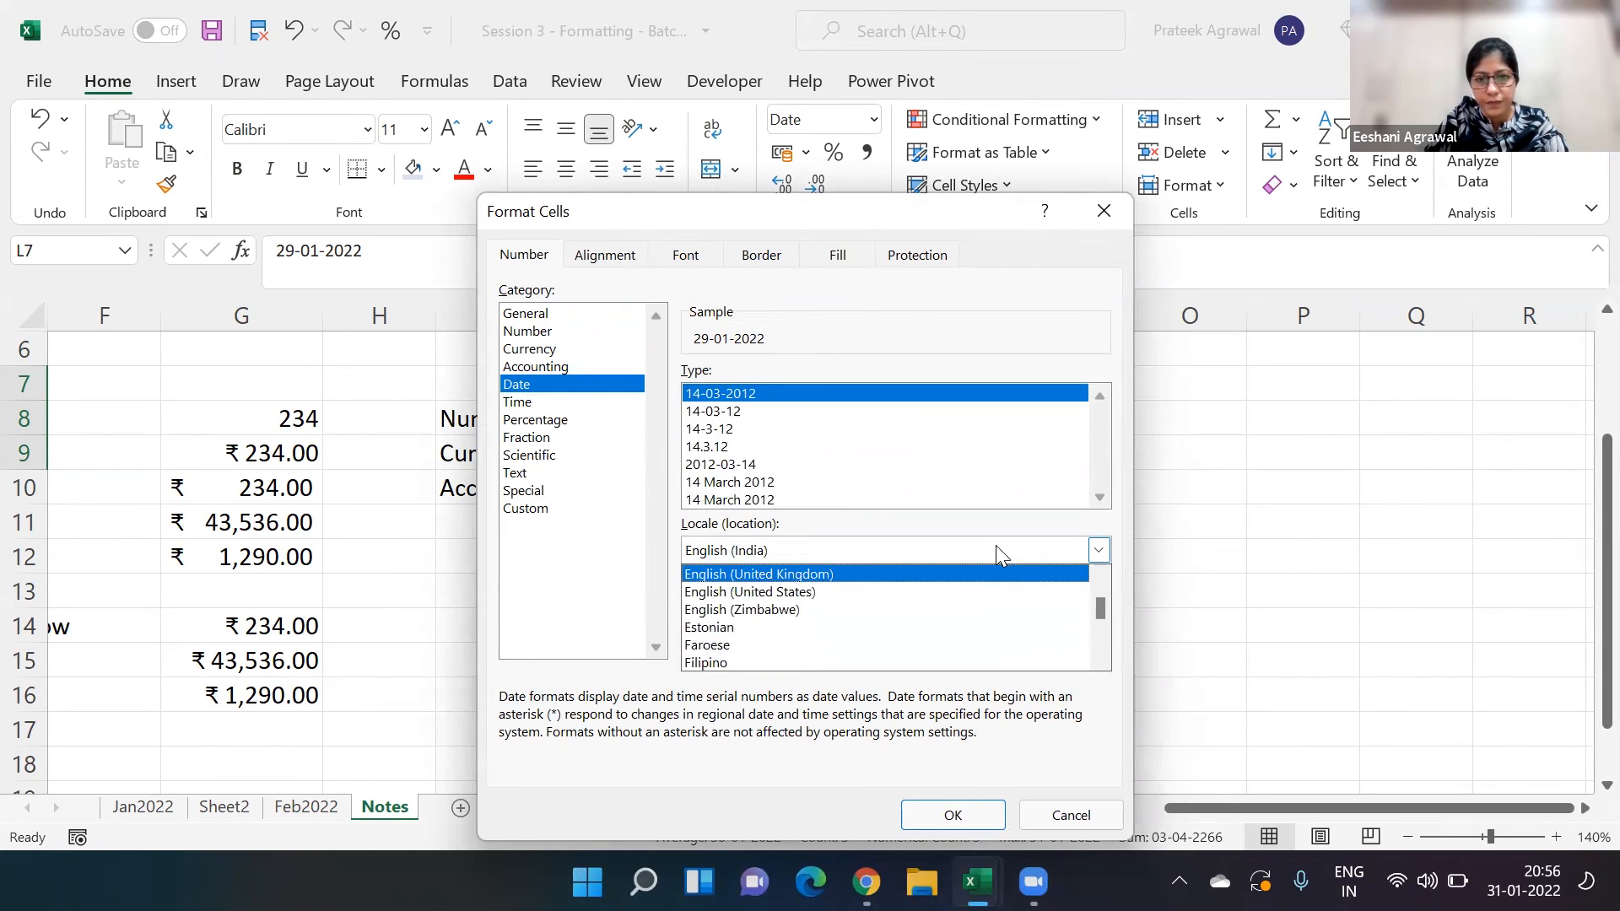
{"action": "key", "text": "Down"}
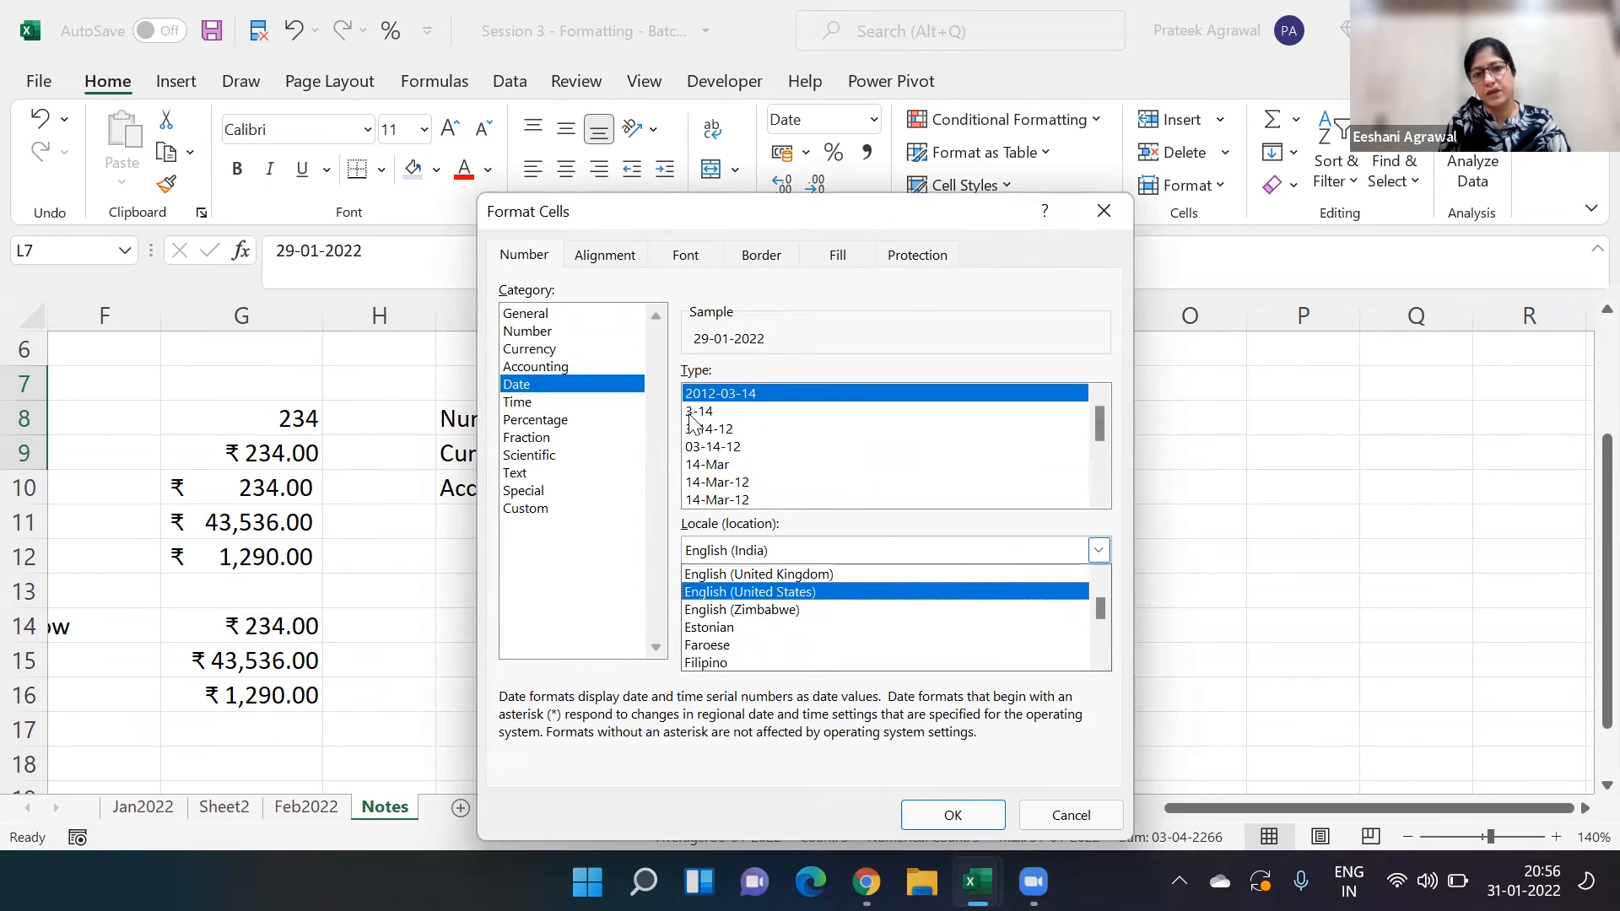
{"action": "left_click", "coordinate": [722, 447]}
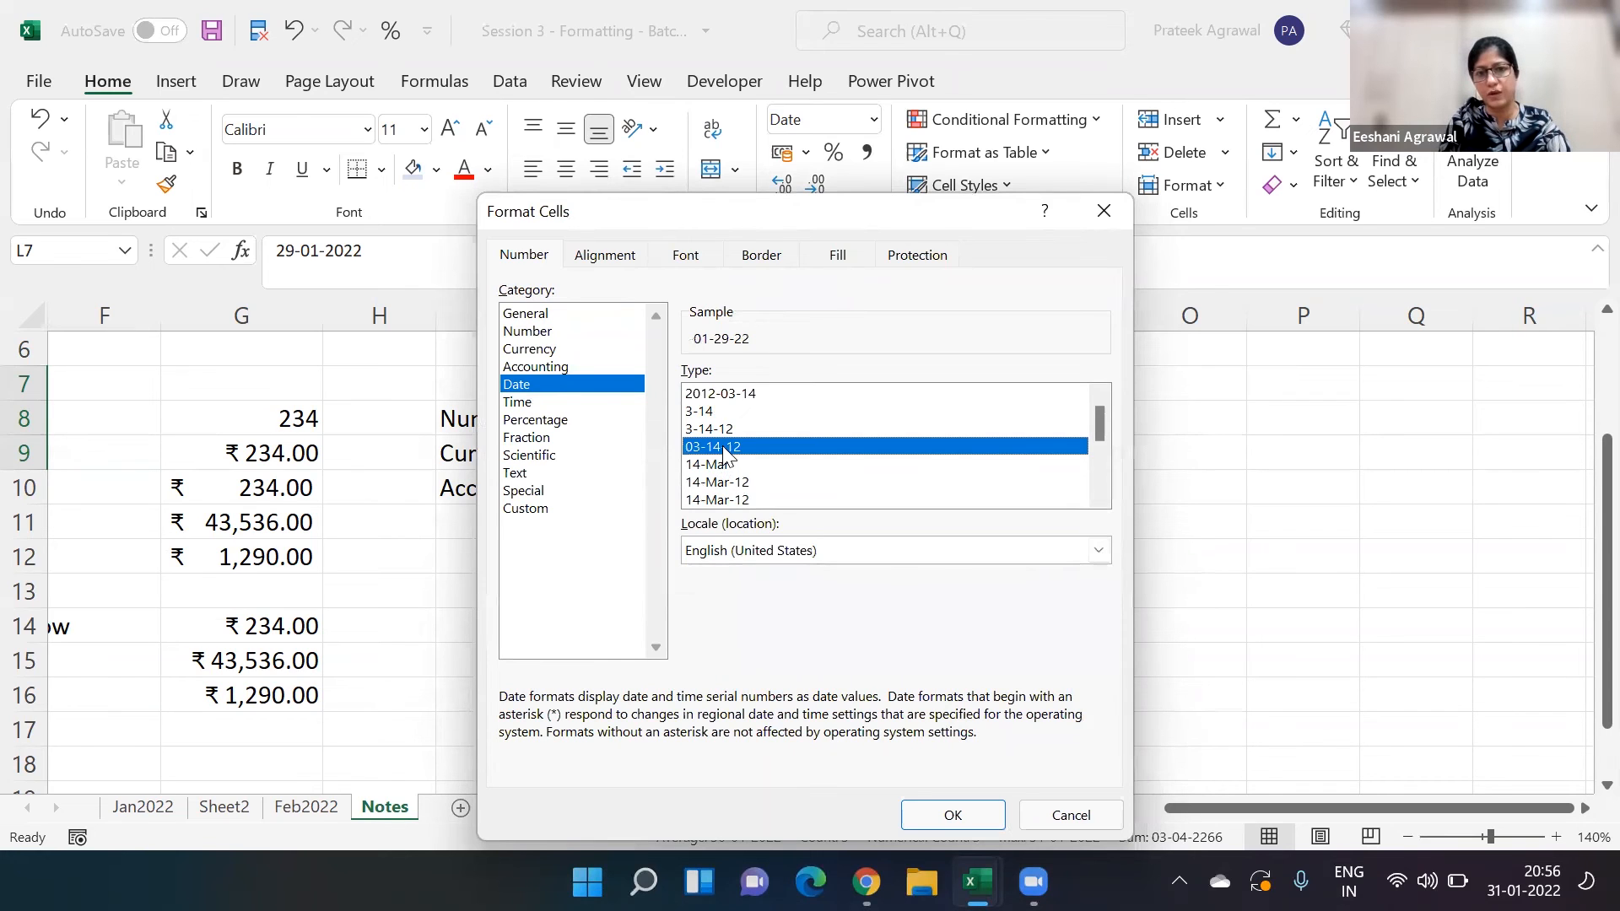
{"action": "left_click", "coordinate": [955, 813]}
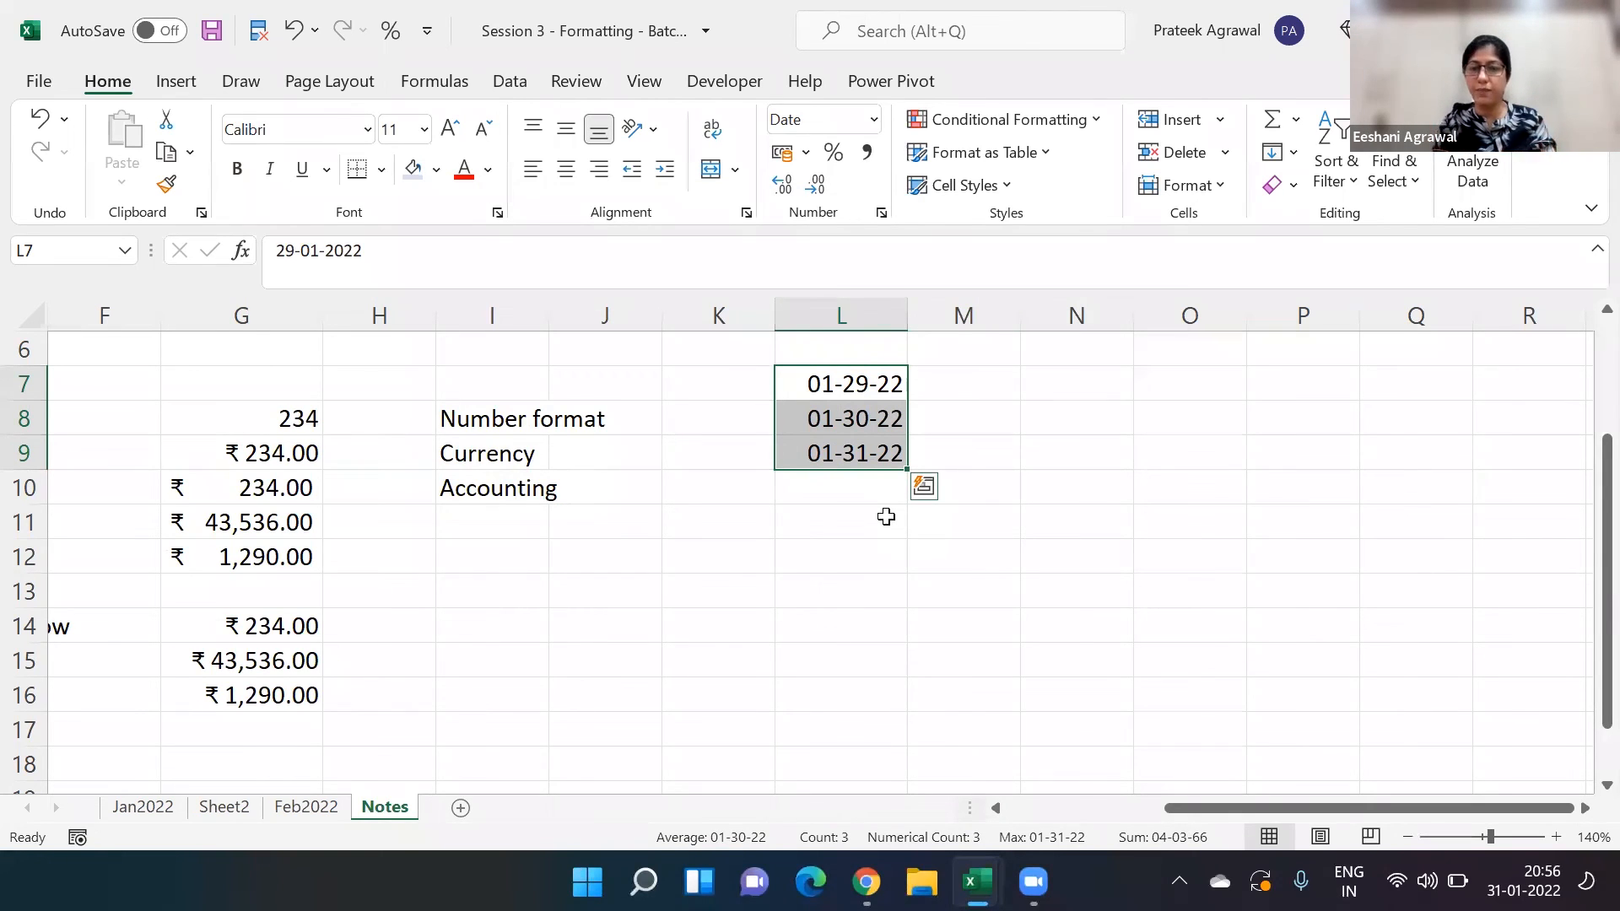
- Try entering the date 2/24/2022 in month-first order in L10 and compare it with the formatted dates above
{"action": "left_click", "coordinate": [857, 388]}
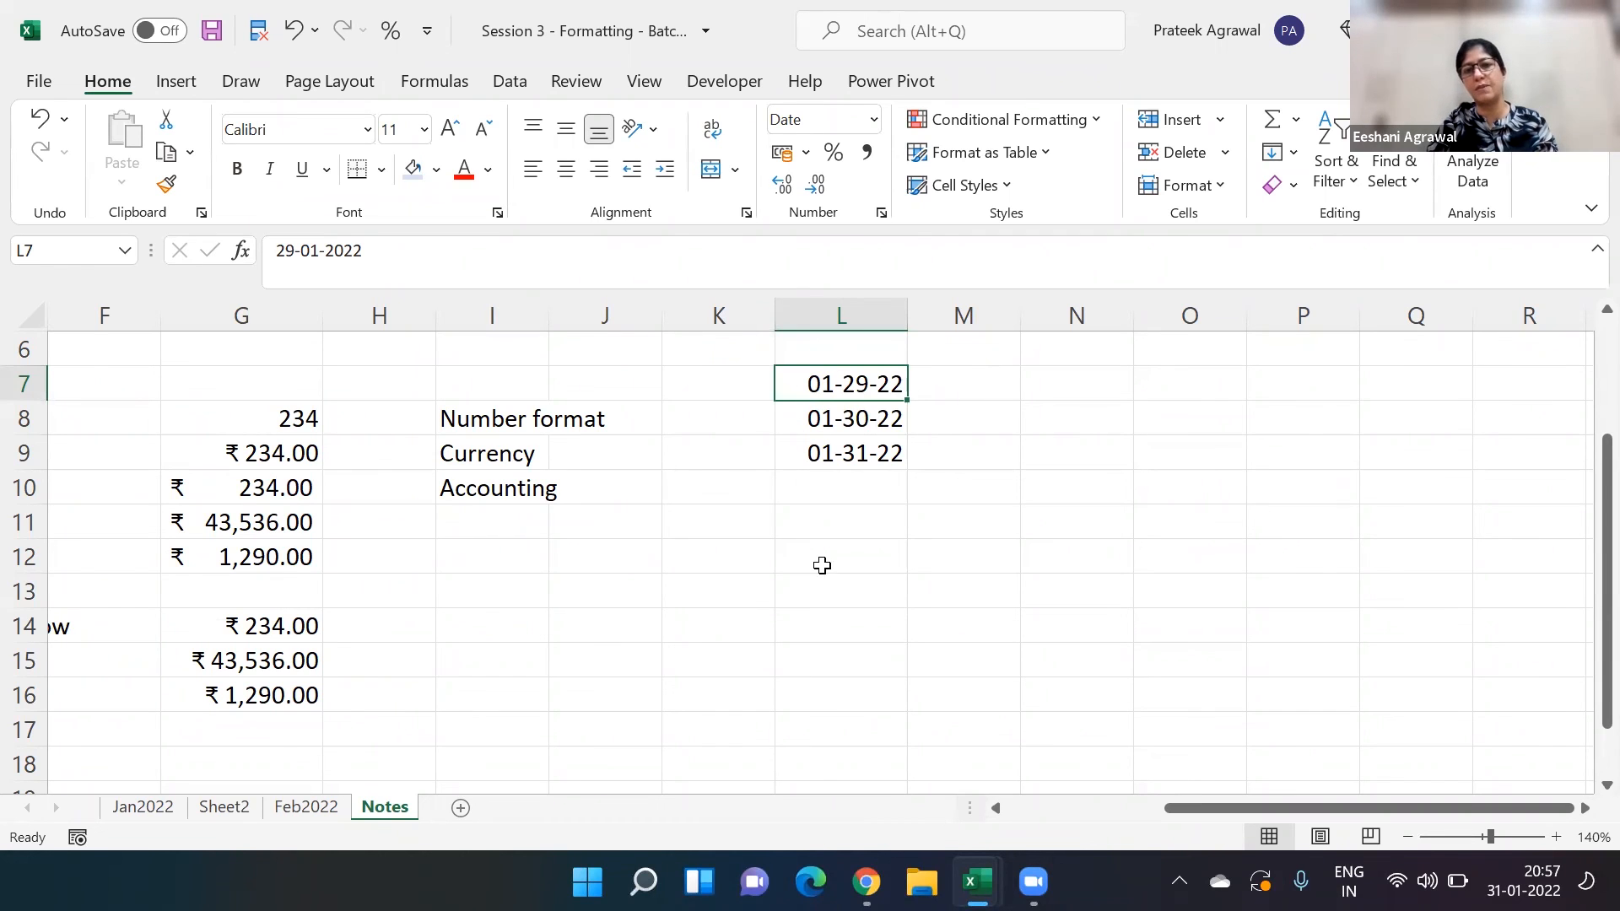
{"action": "left_click", "coordinate": [854, 498]}
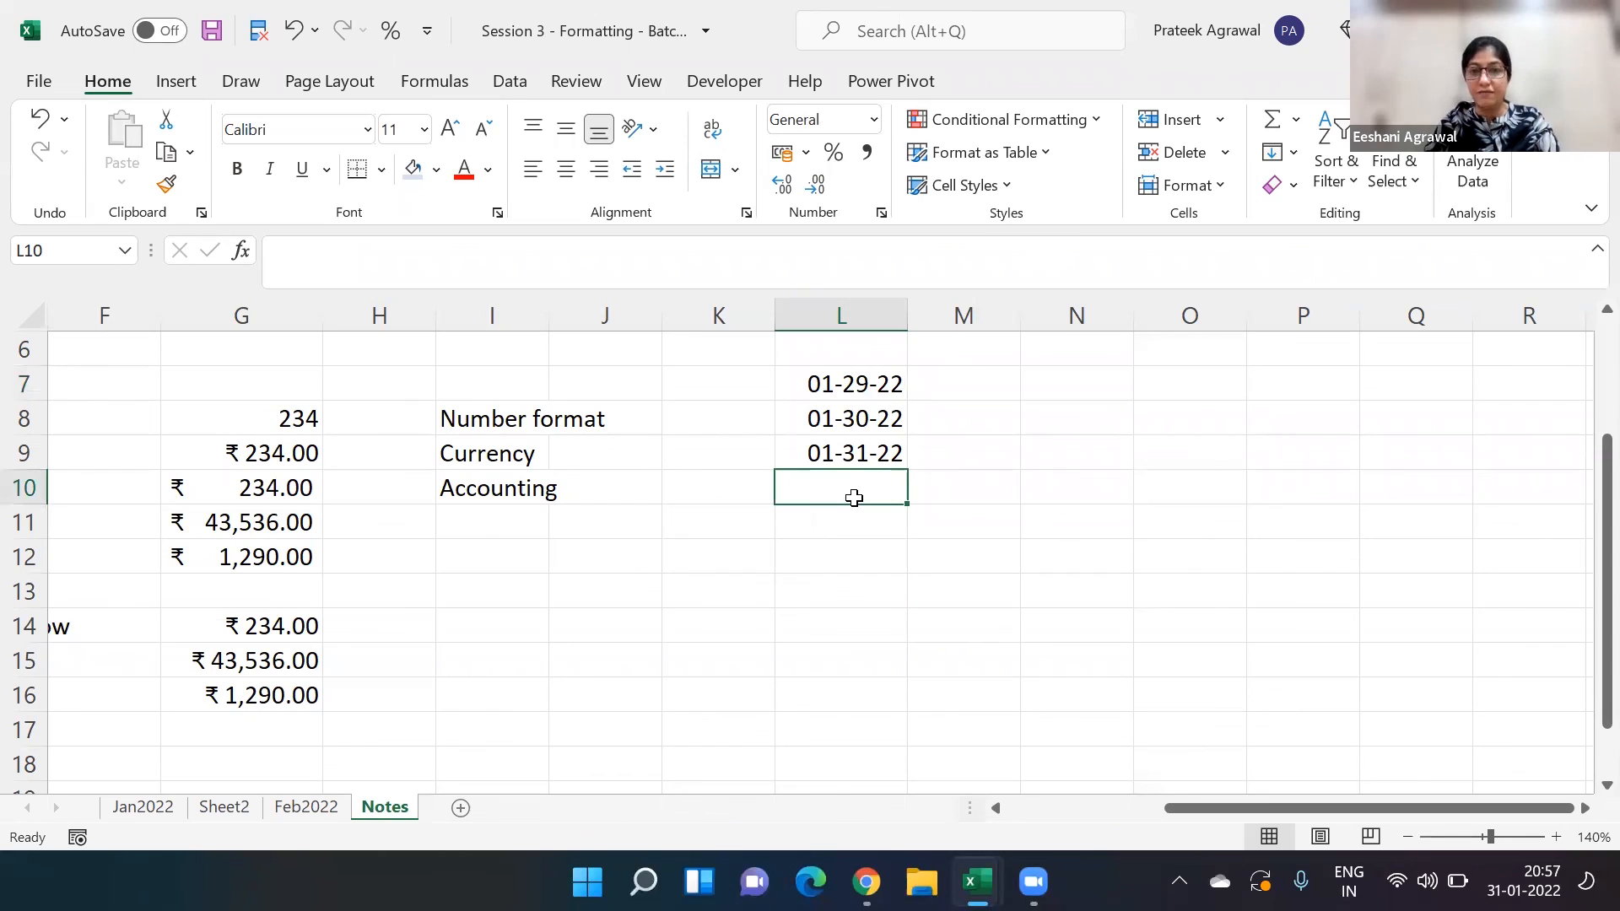
{"action": "type", "text": "2/"}
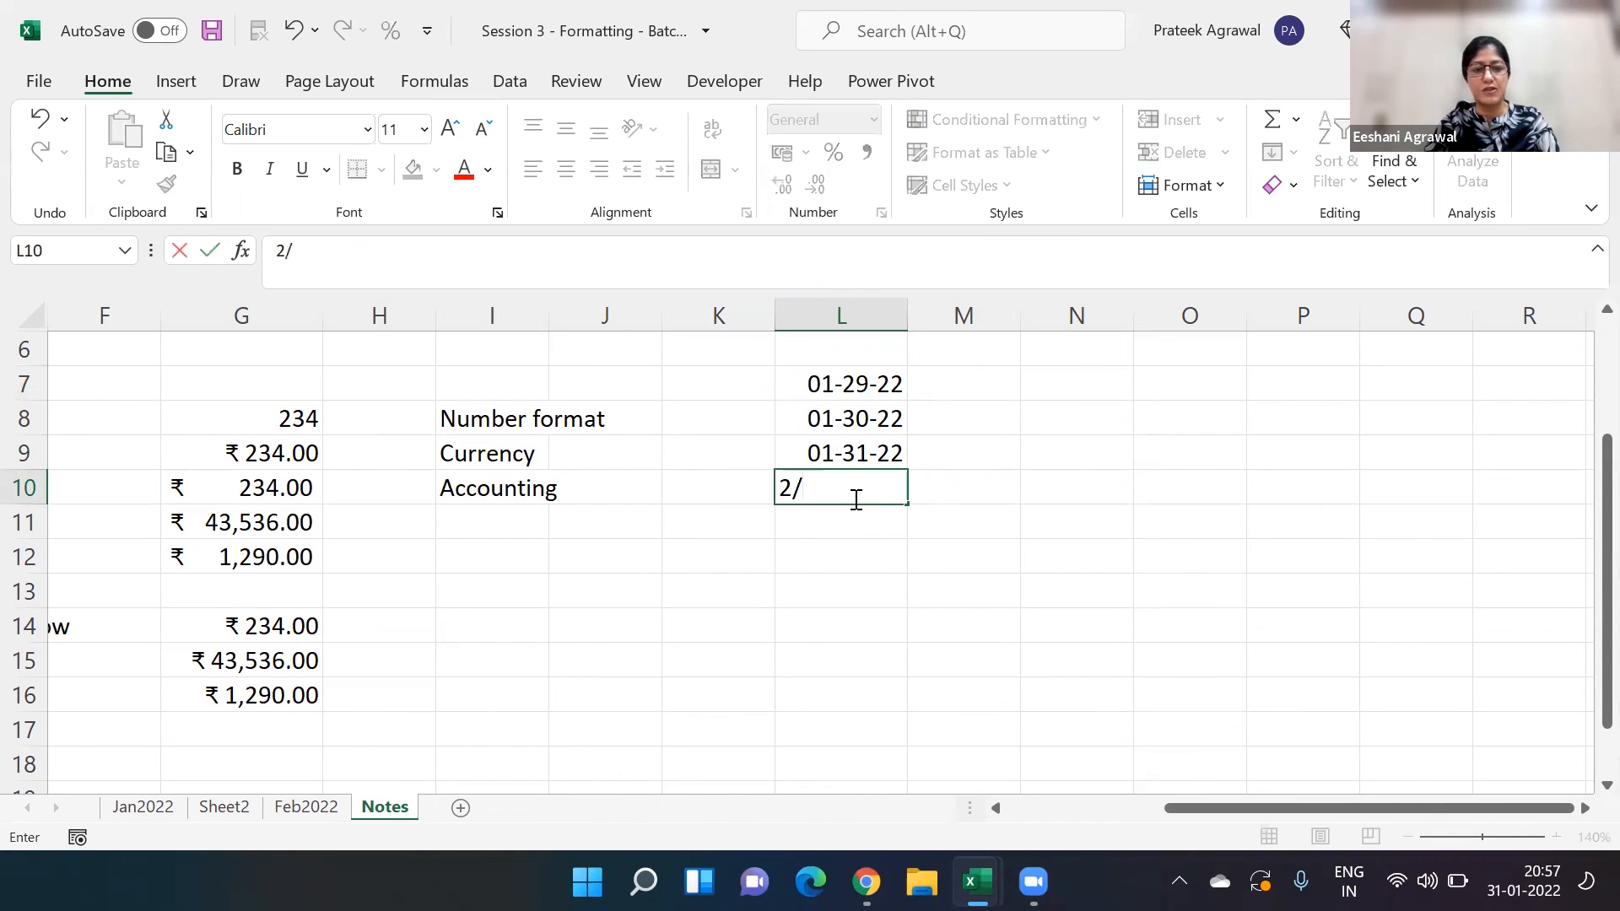
{"action": "type", "text": "24/2022"}
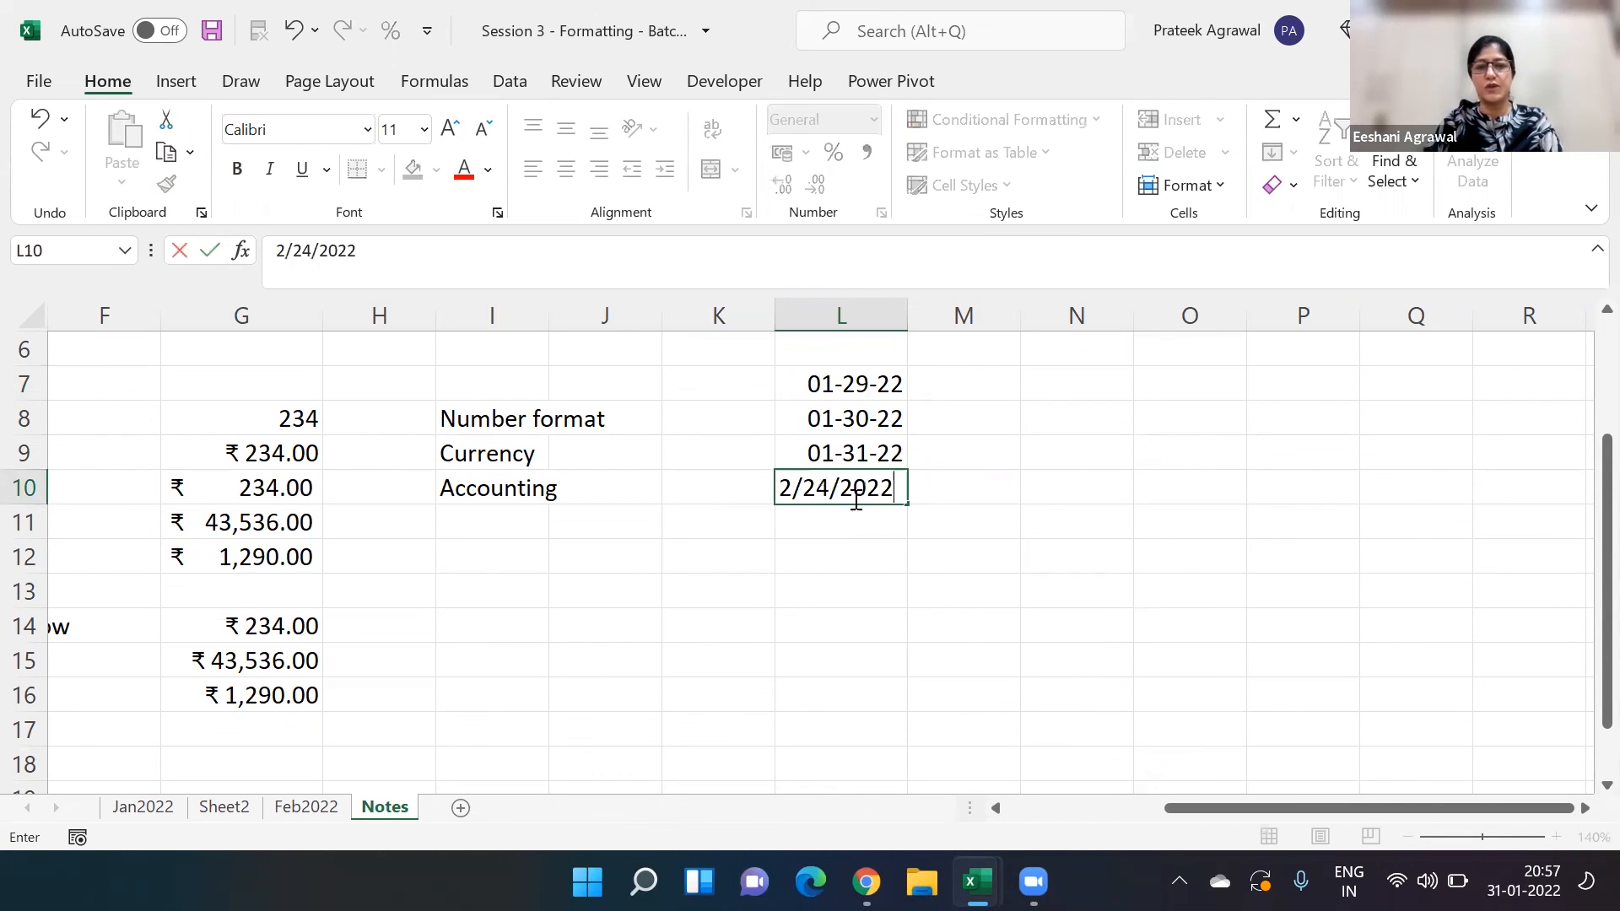
{"action": "key", "text": "Return"}
{"action": "left_click", "coordinate": [854, 498]}
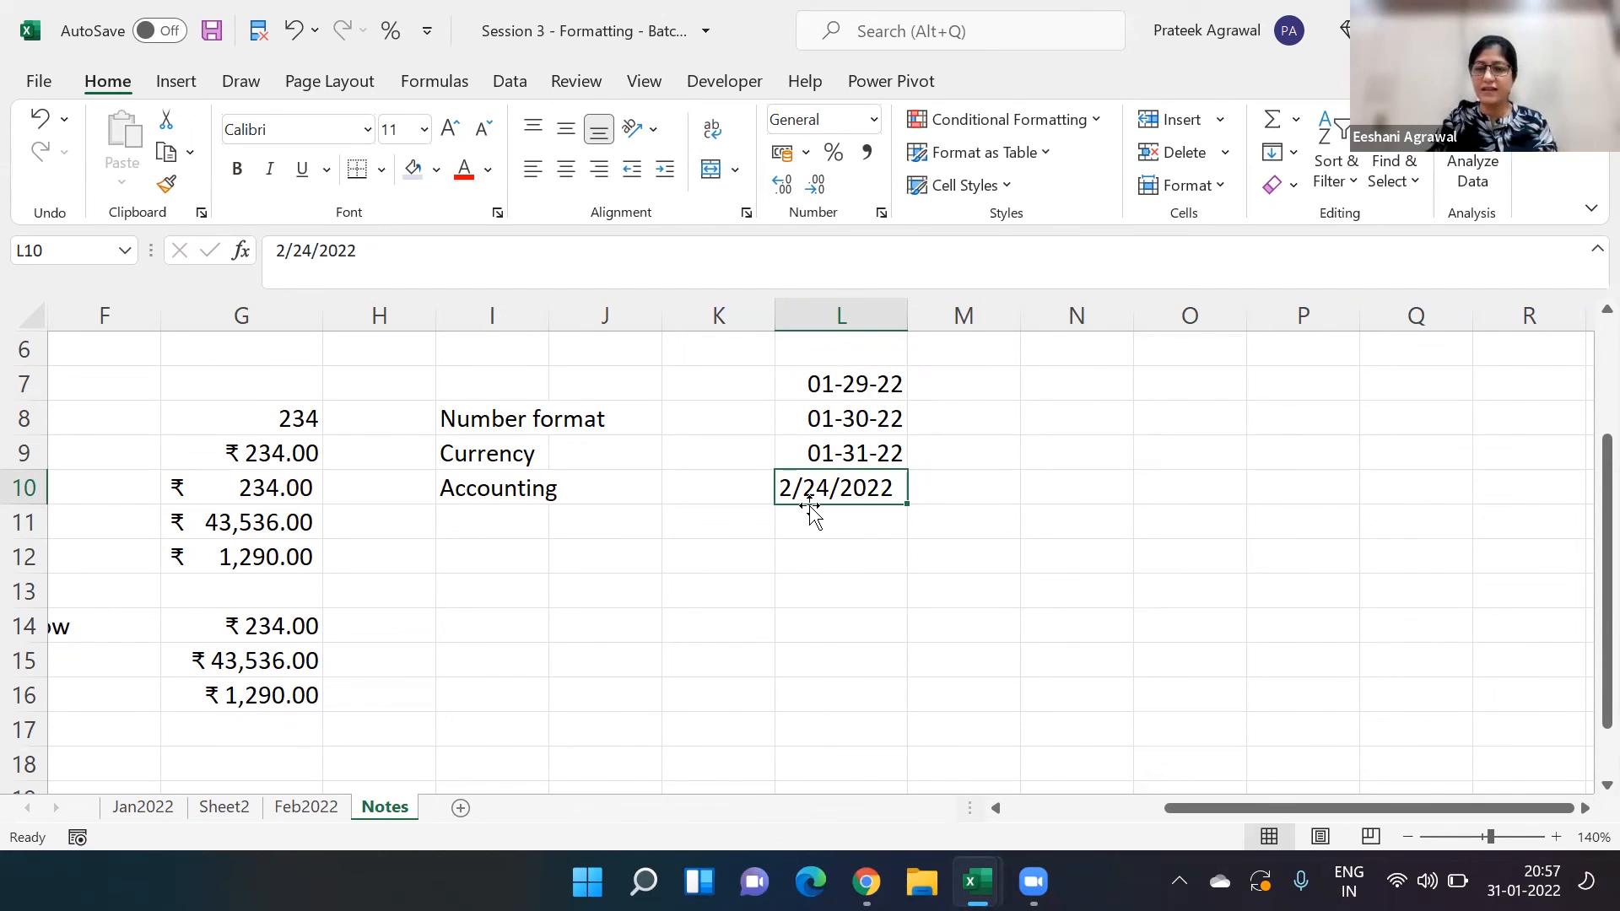
{"action": "key", "text": "Up"}
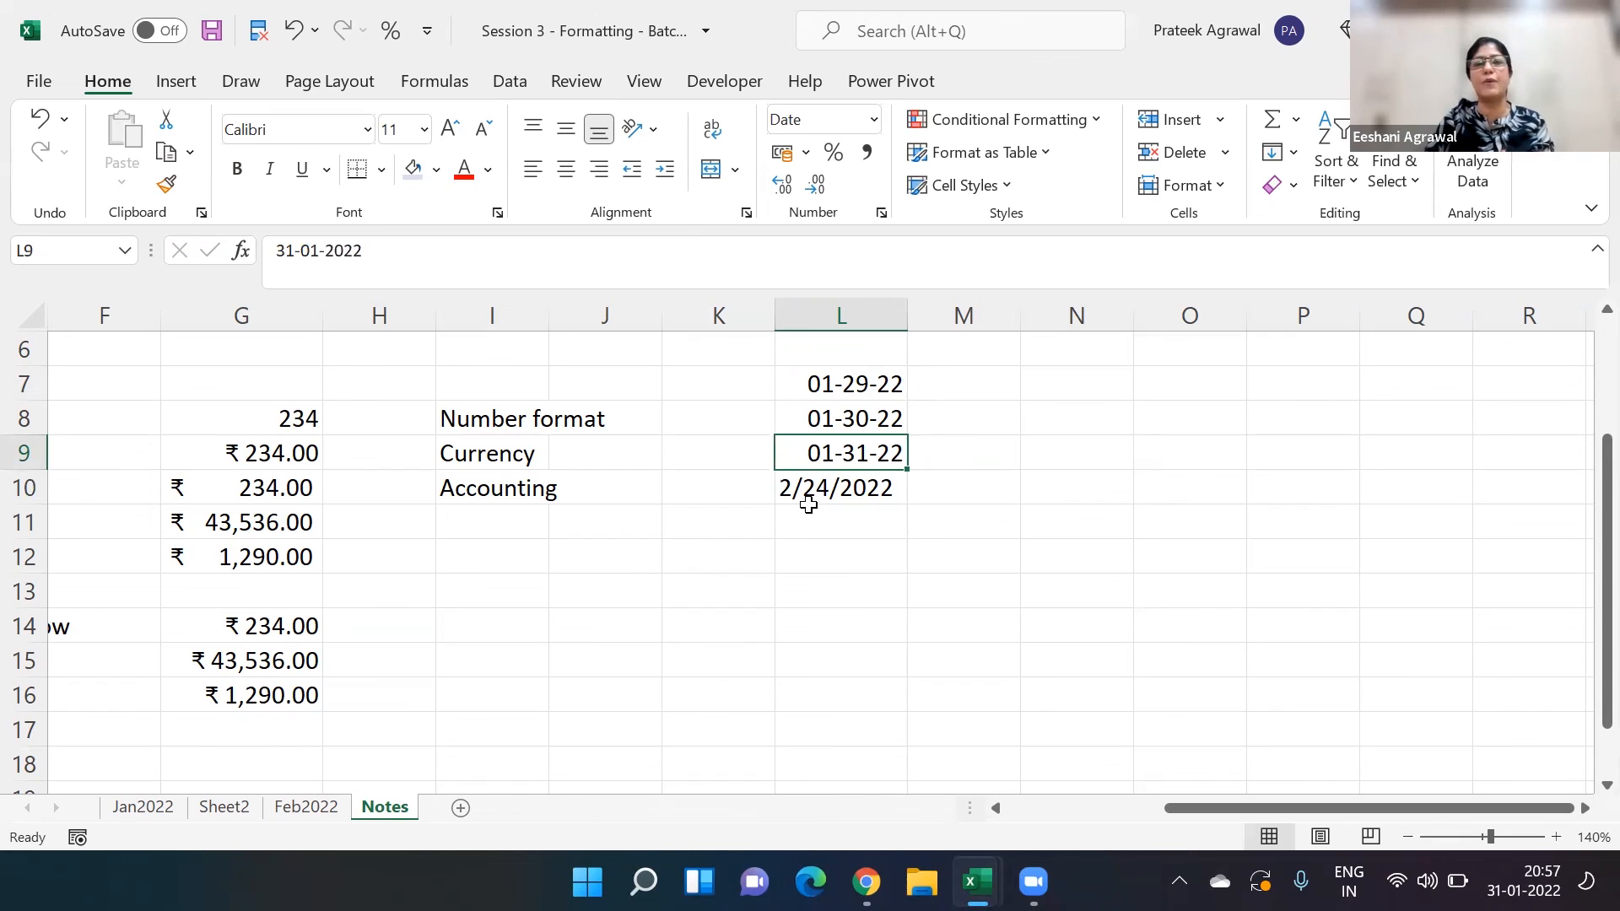
{"action": "key", "text": "Up"}
{"action": "key", "text": "Down"}
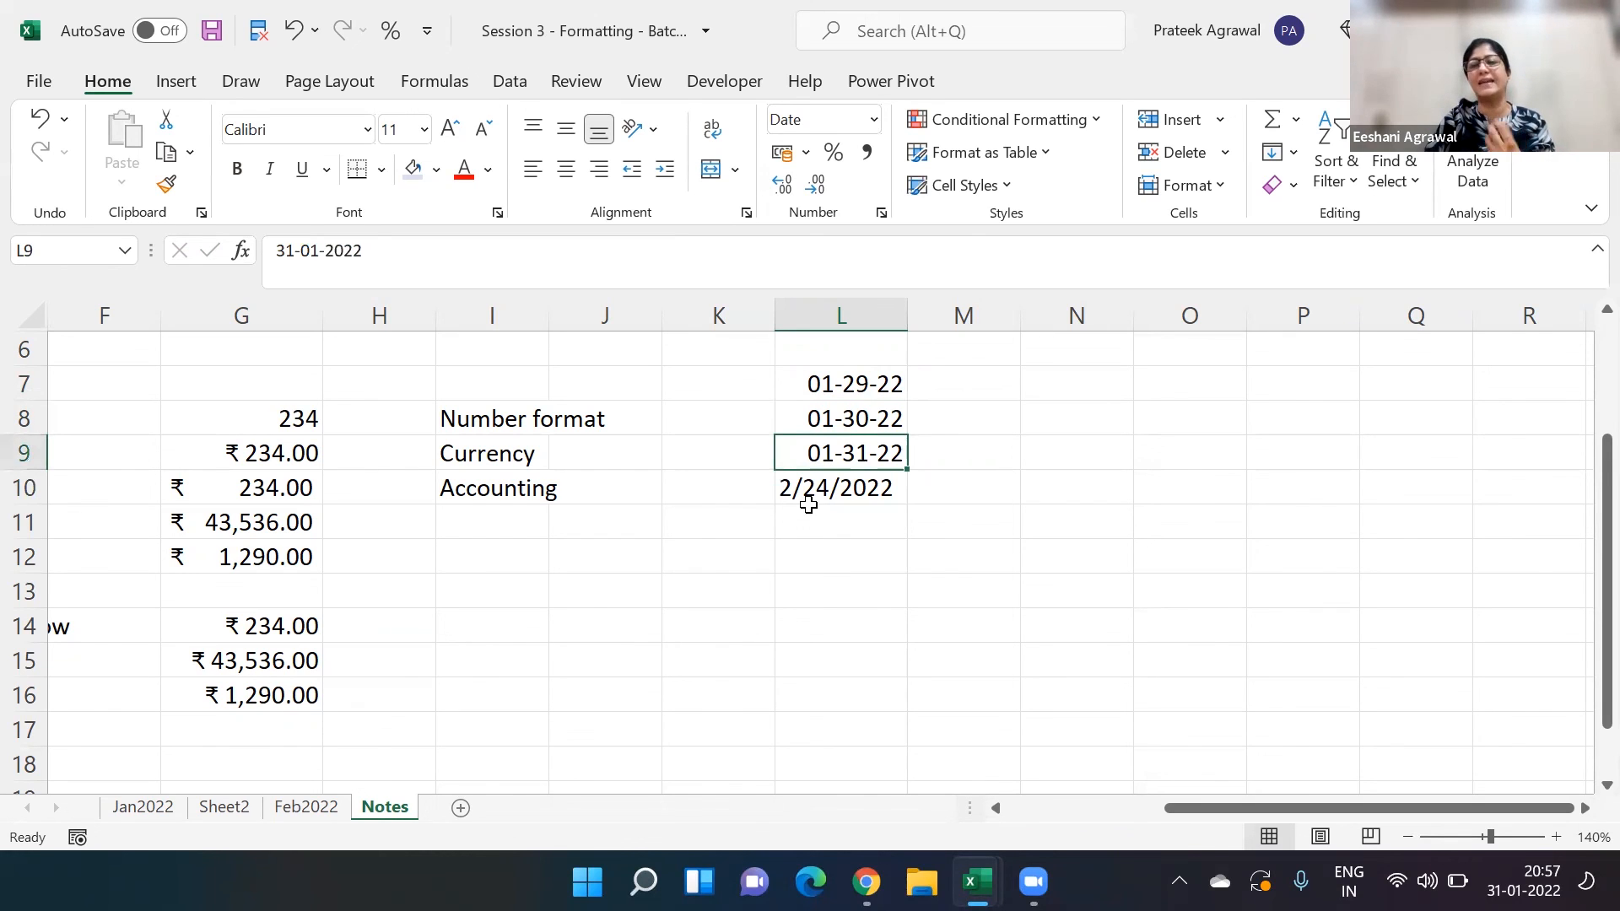
- Review the Date, Time, Percentage and Fraction categories in Format Cells for L10, without applying any
{"action": "left_click", "coordinate": [808, 505]}
{"action": "key", "text": "ctrl+1"}
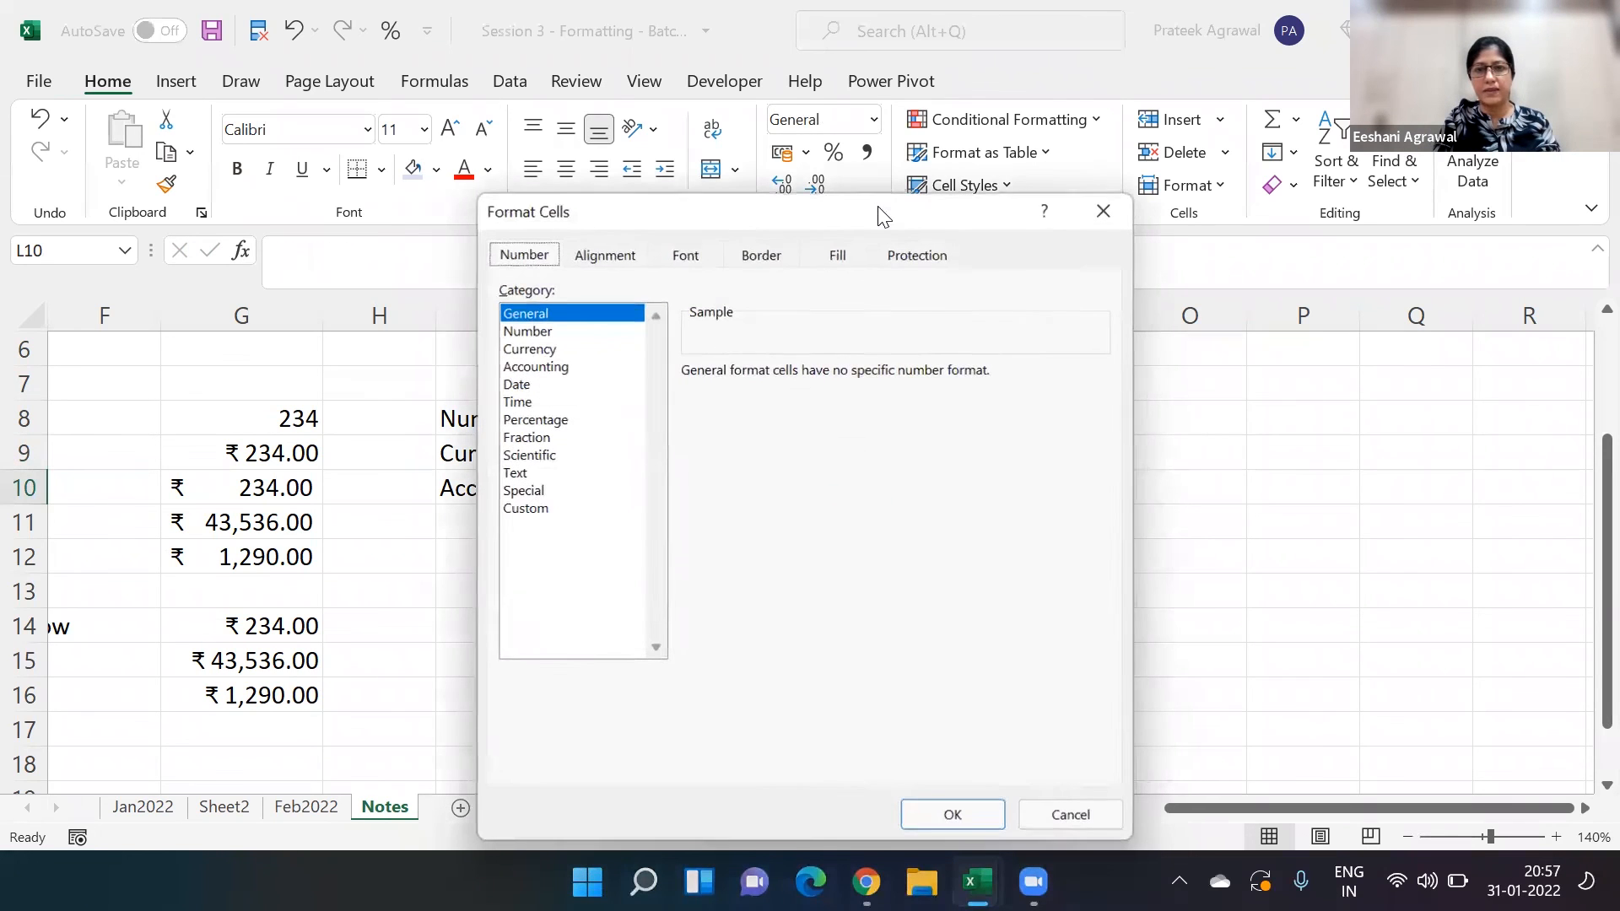
{"action": "left_click", "coordinate": [517, 385]}
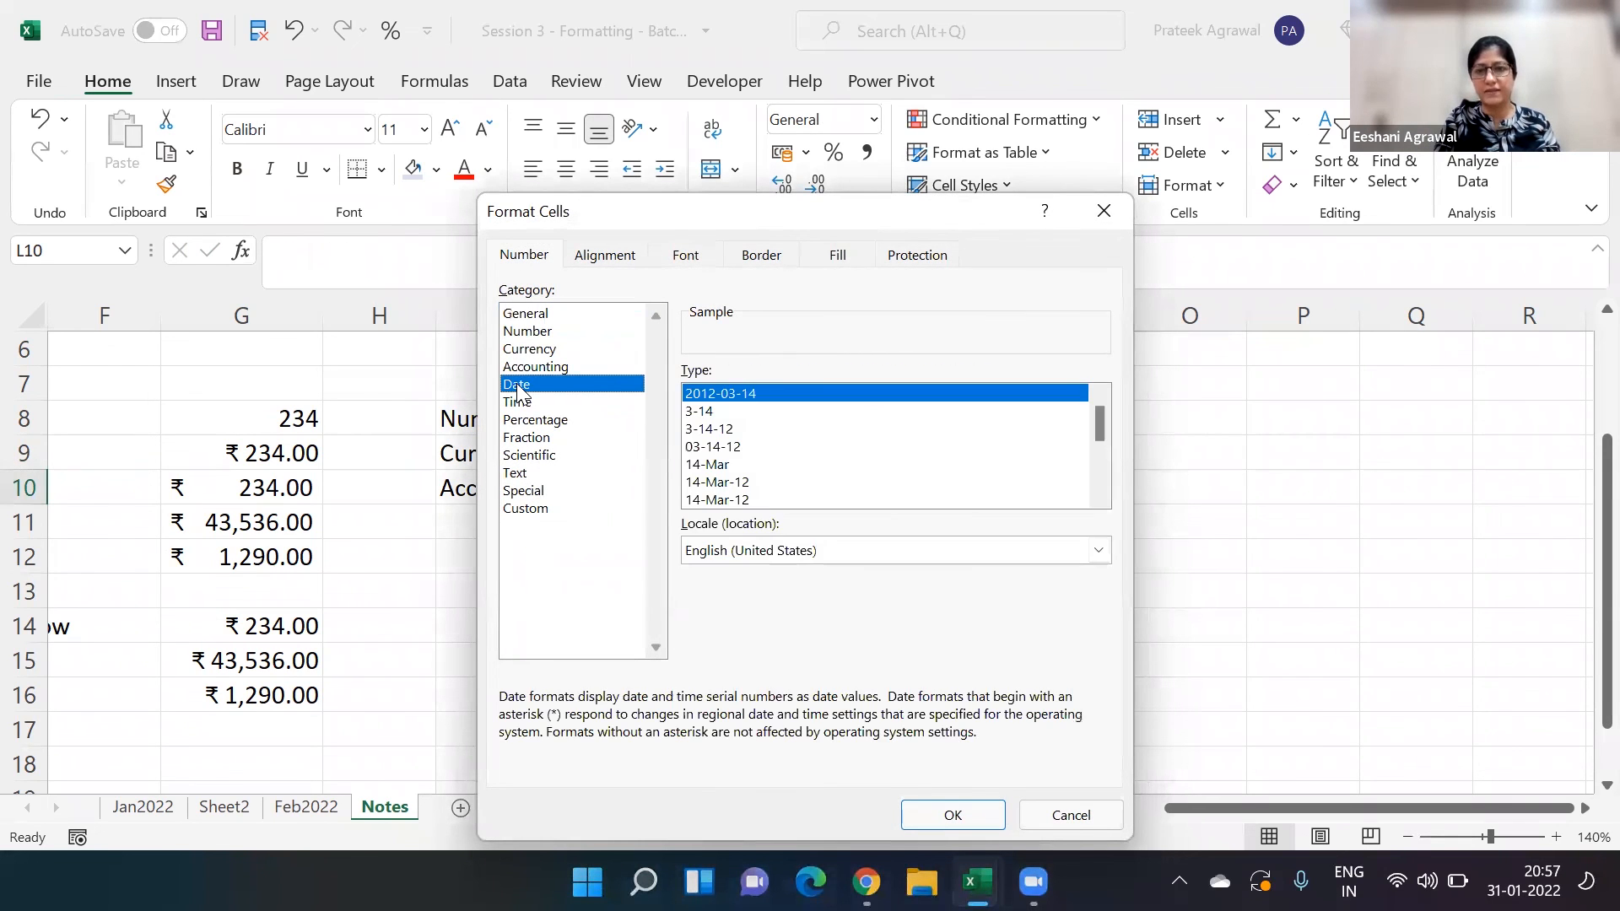
{"action": "left_click", "coordinate": [515, 403]}
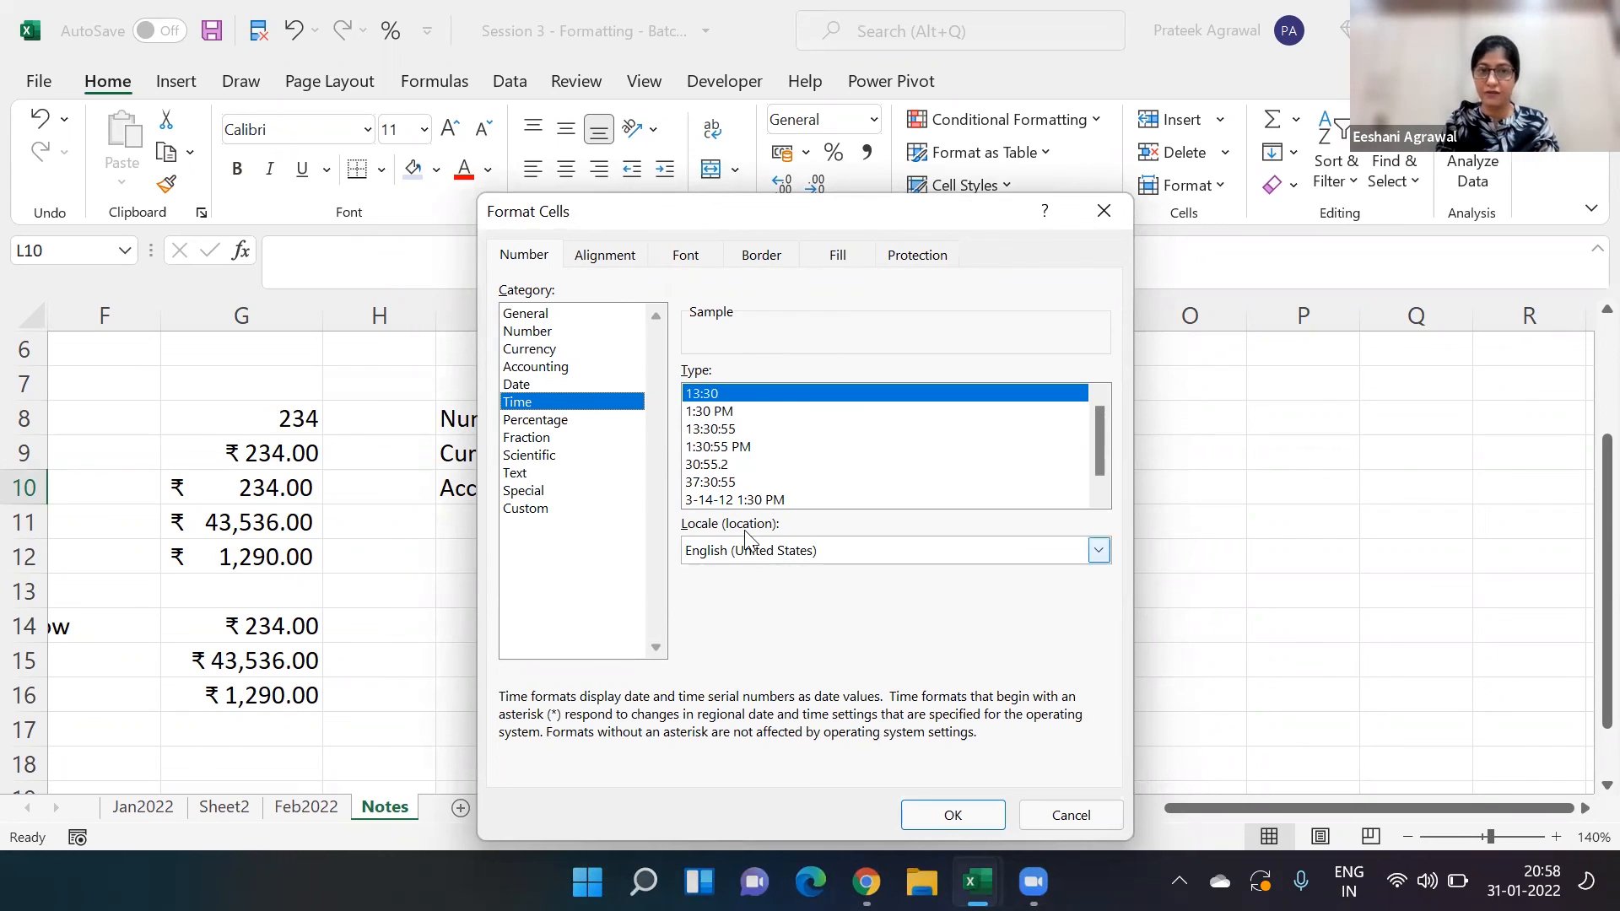
{"action": "left_click", "coordinate": [563, 421]}
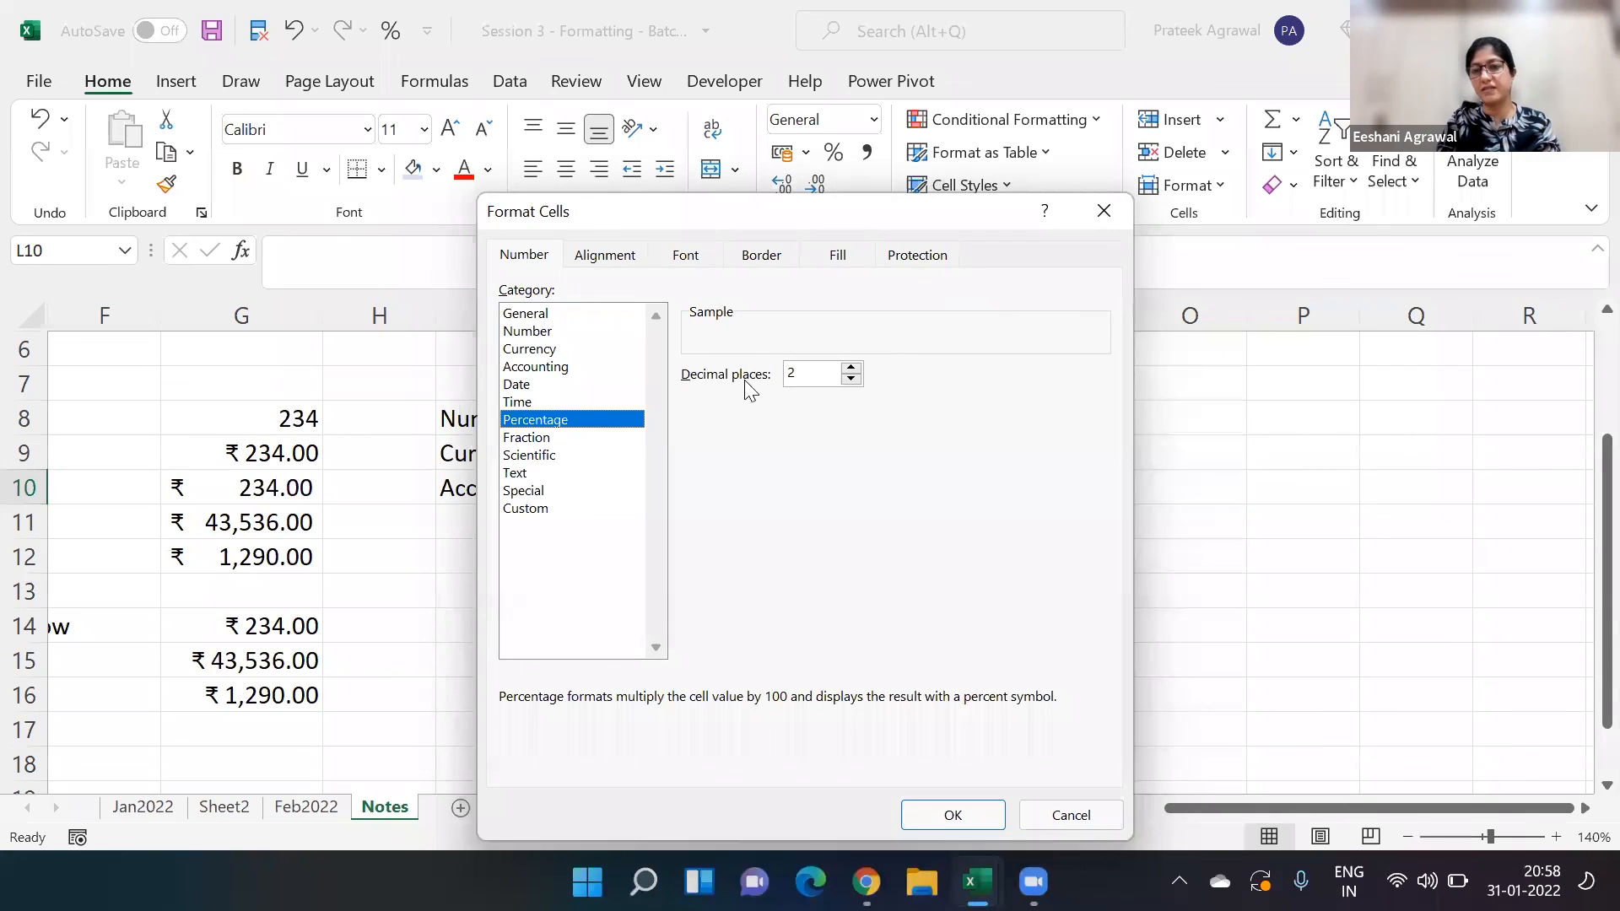
{"action": "left_click", "coordinate": [539, 439]}
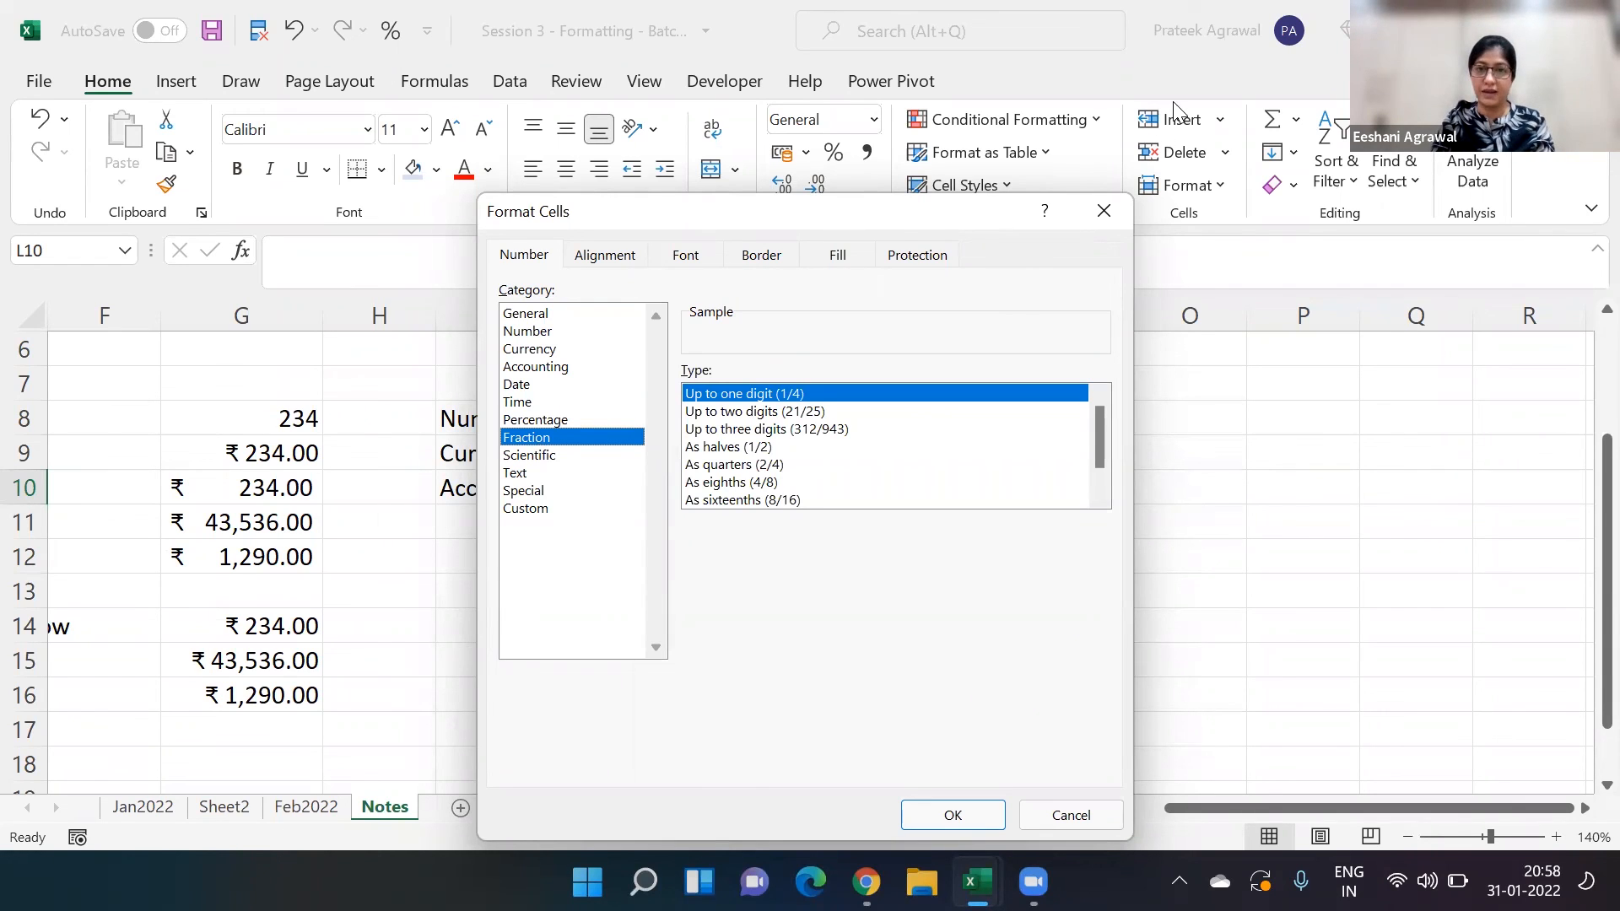
{"action": "left_click", "coordinate": [1105, 211]}
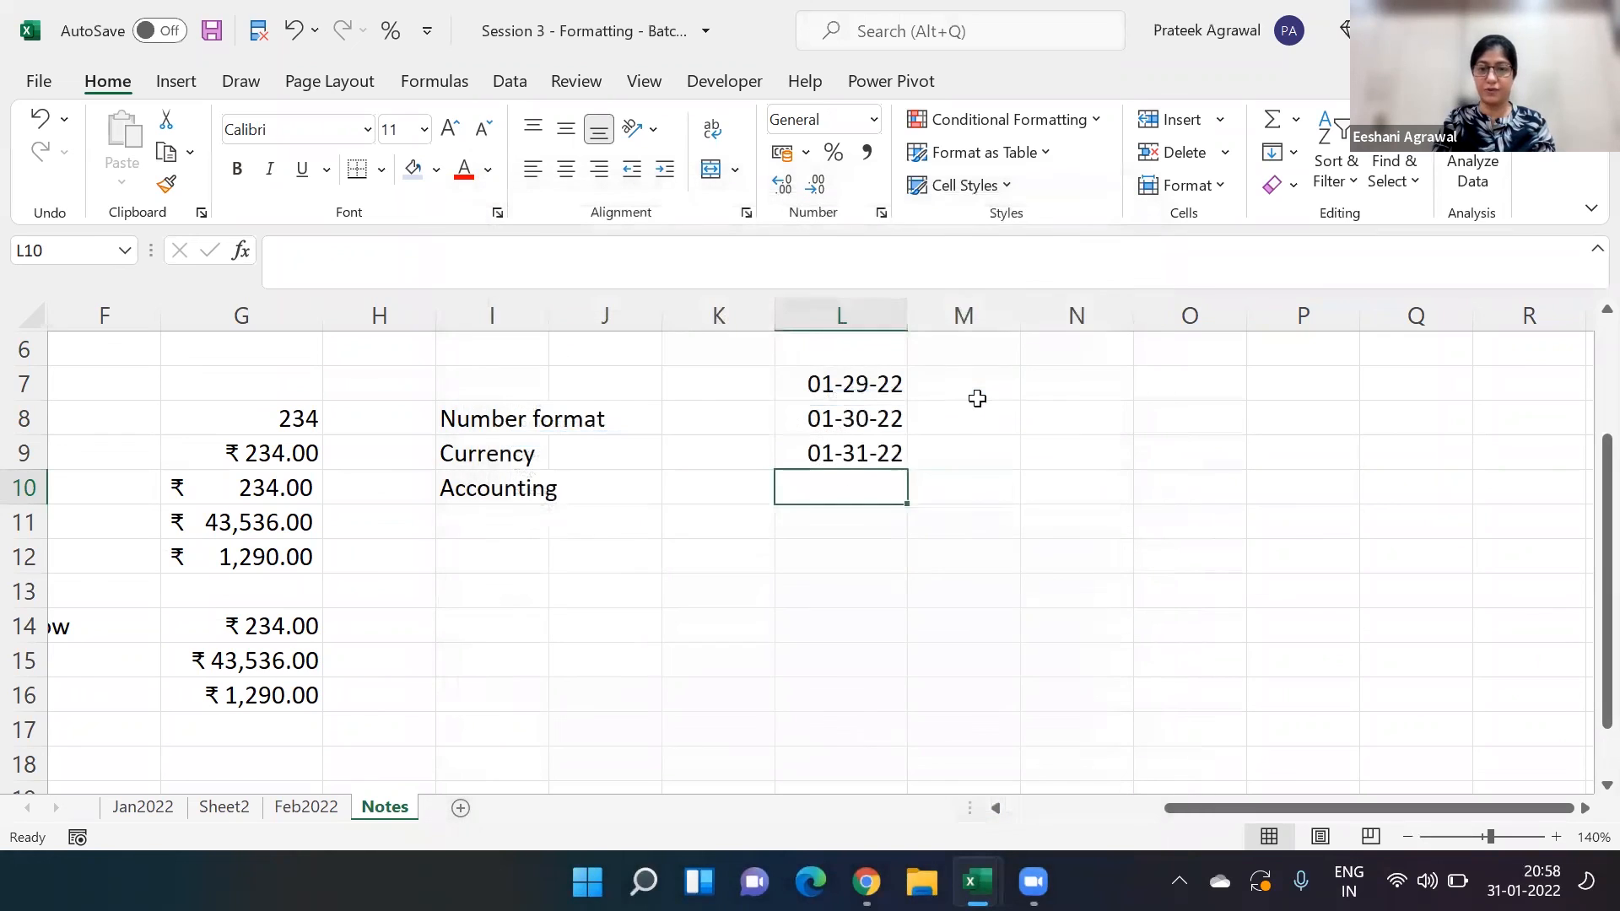
- Enter 1/2 in the unformatted cell M7 and reselect the cell to check its stored value
{"action": "left_click", "coordinate": [976, 401]}
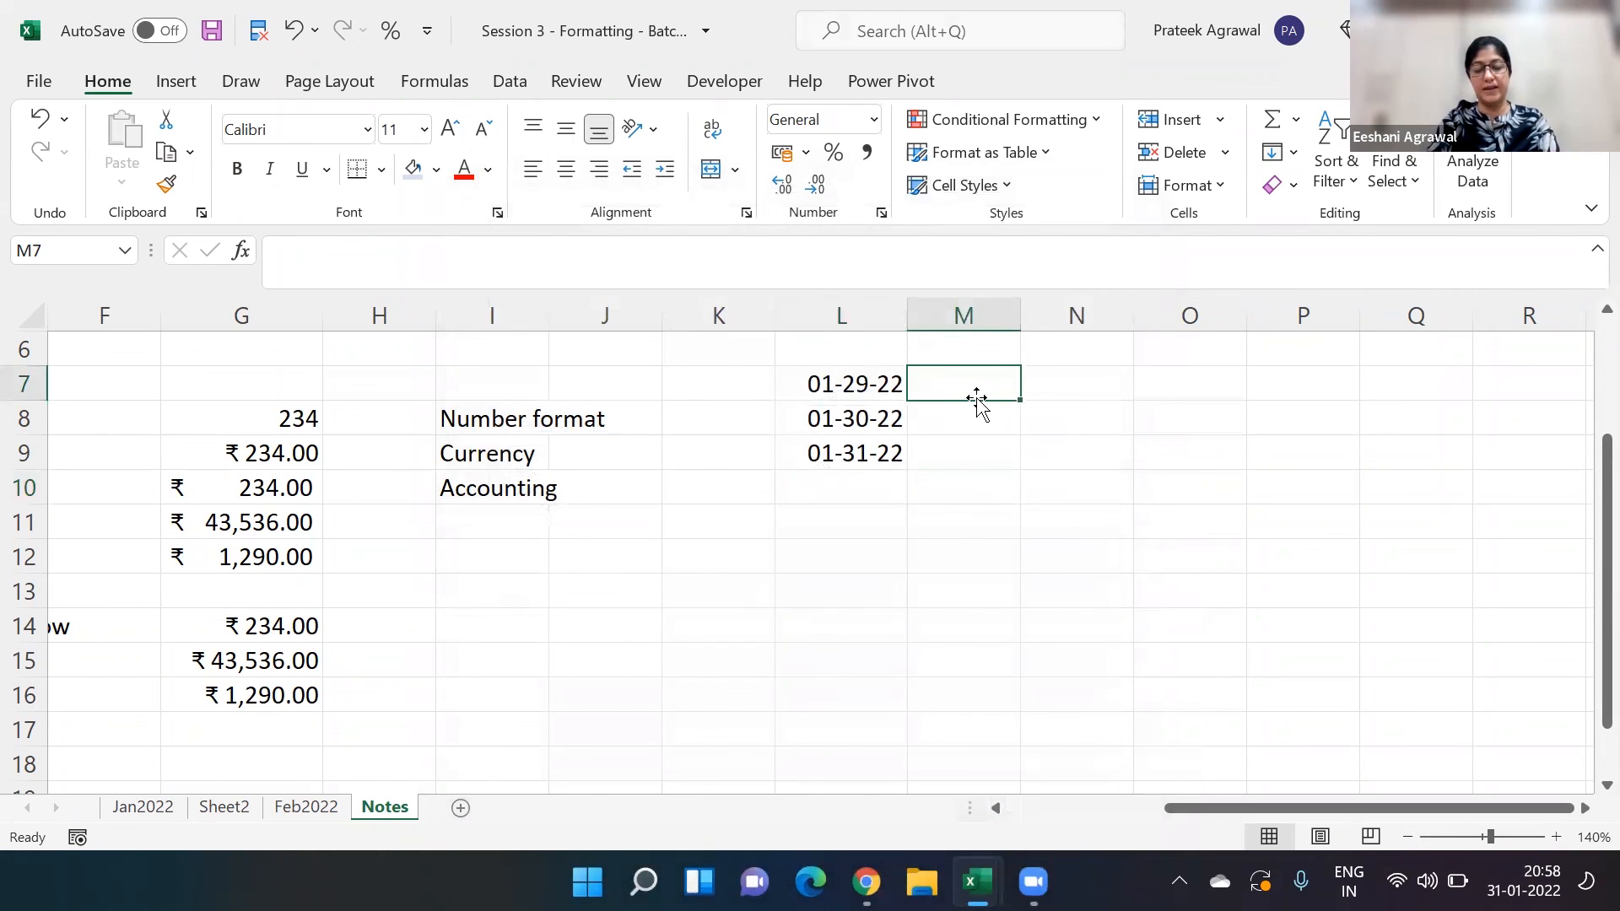
{"action": "type", "text": "1/"}
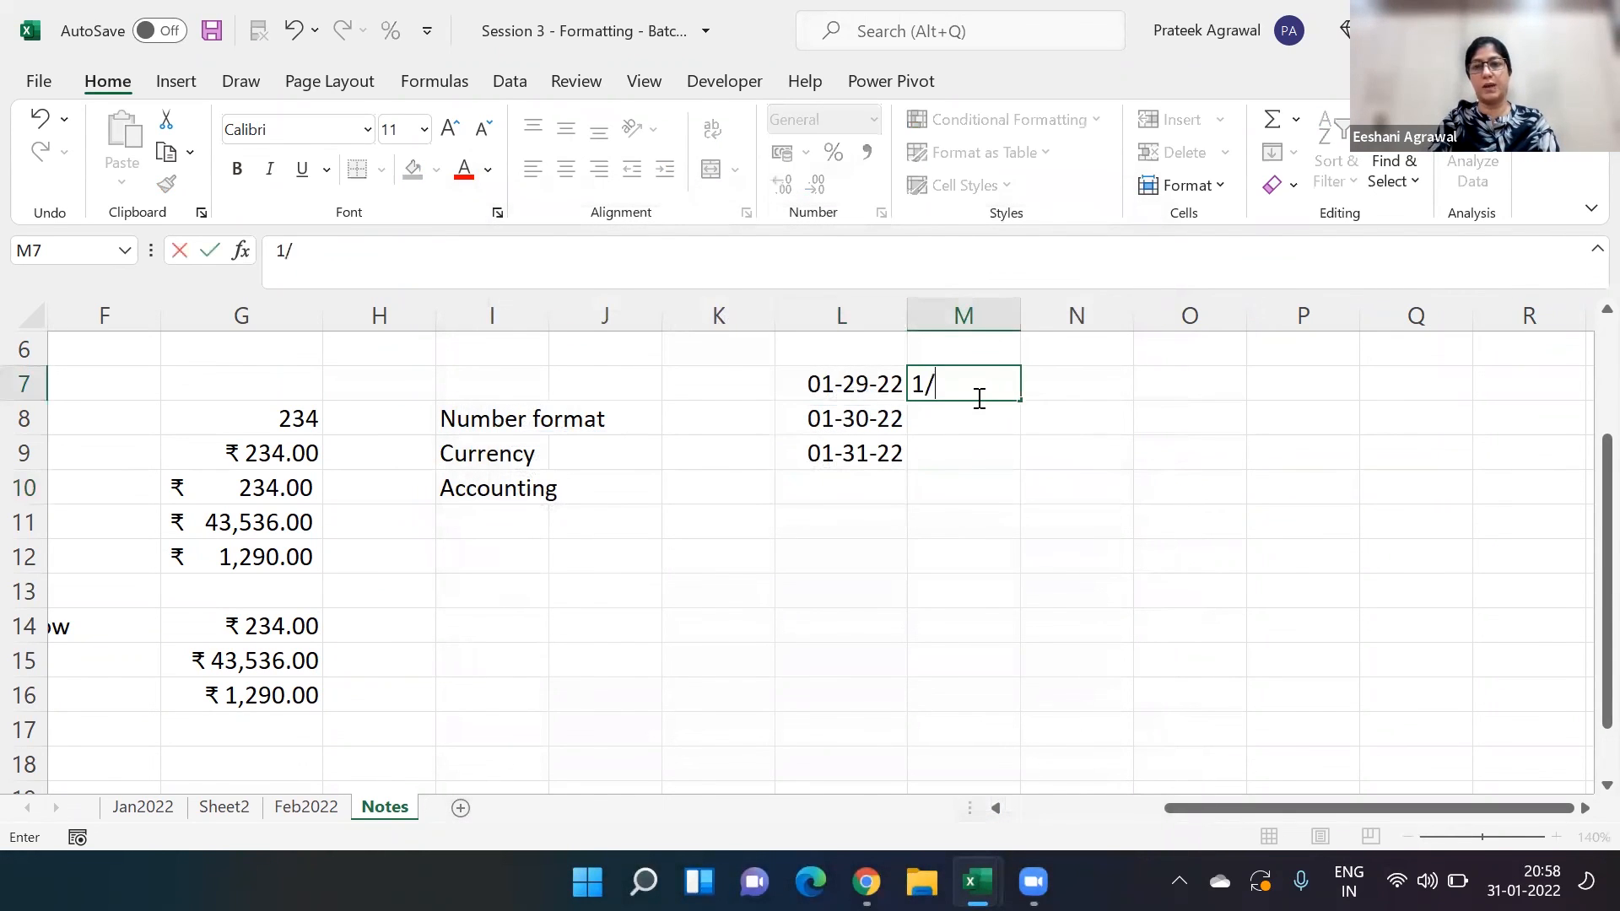
{"action": "type", "text": "2"}
{"action": "key", "text": "Return"}
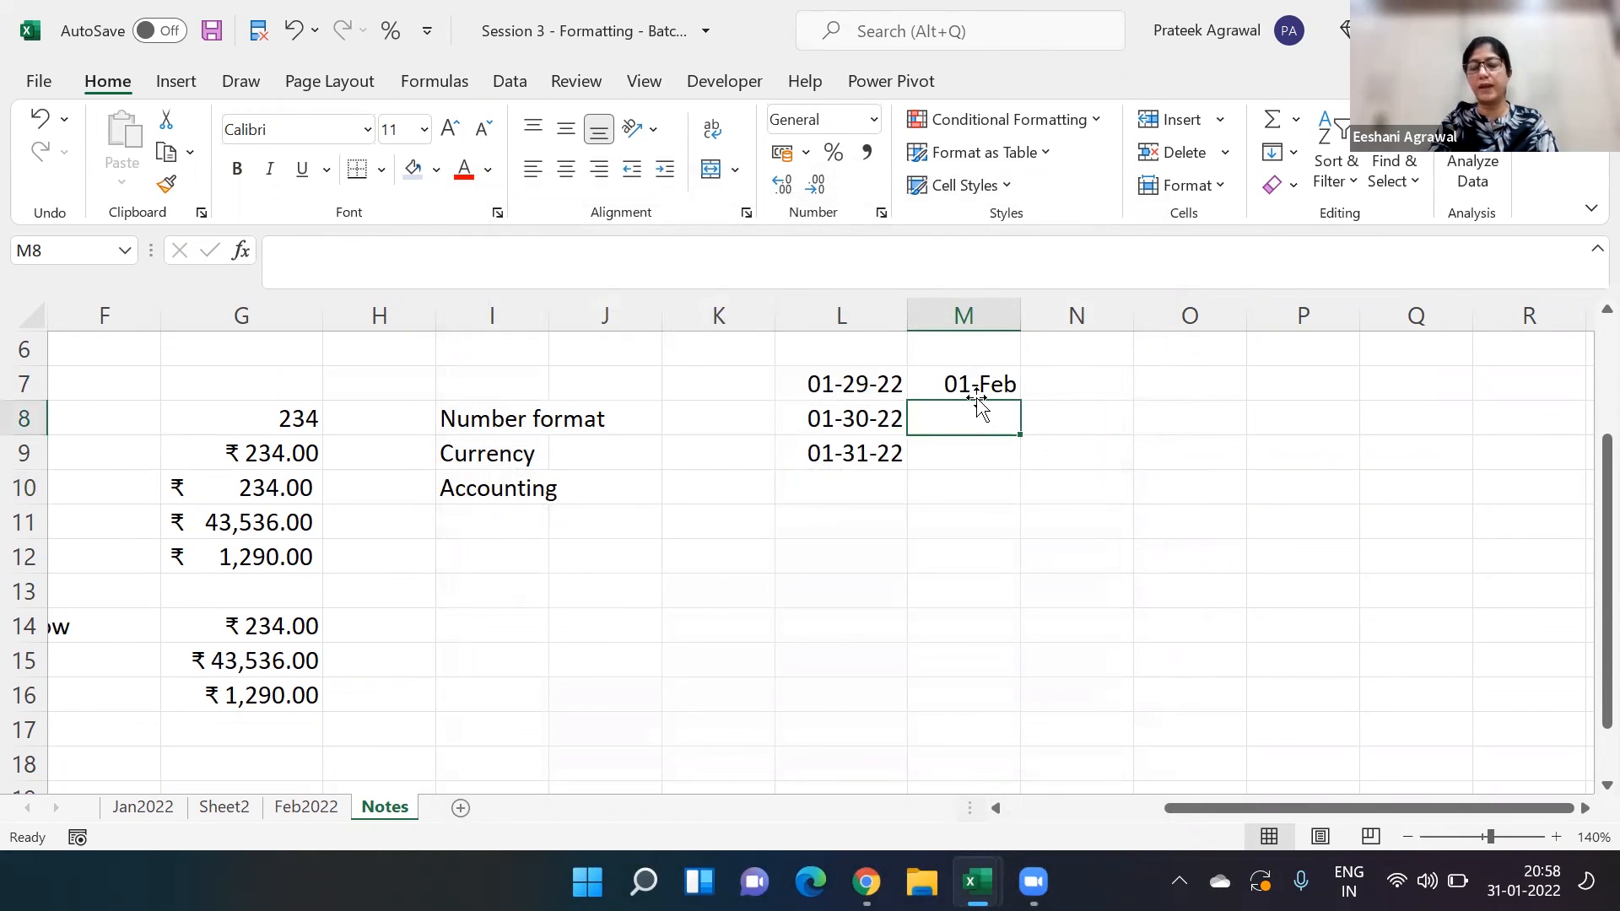
{"action": "key", "text": "Up"}
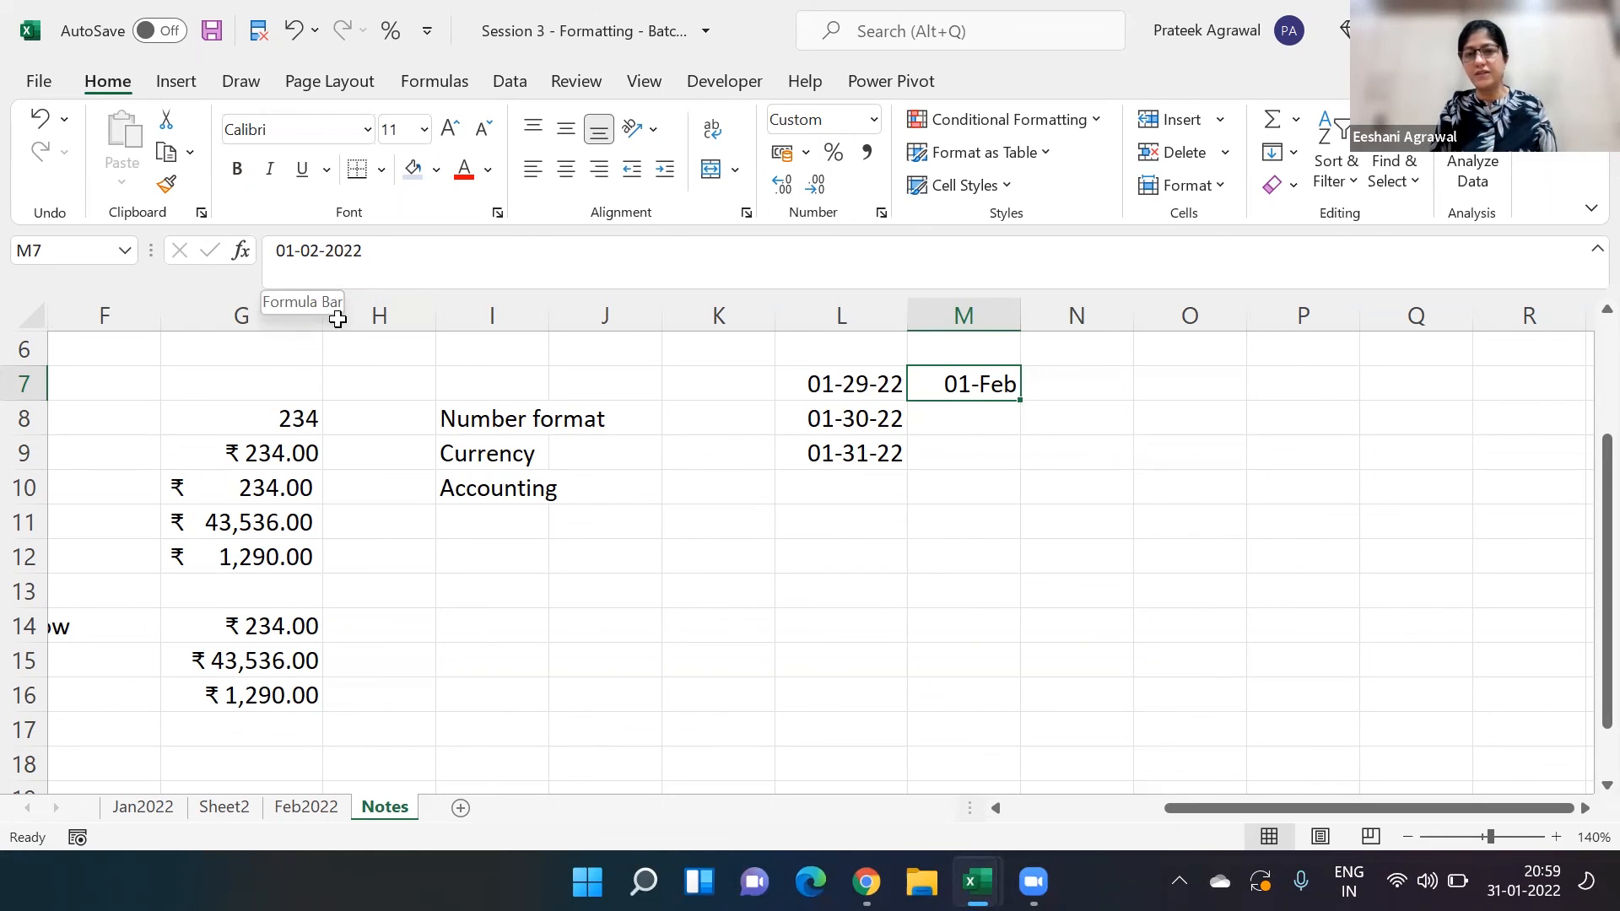
- Apply the Fraction format to K7:K10 and enter 1/2 in K7 and 3/4 in K8
{"action": "left_click_drag", "start_coordinate": [706, 371], "coordinate": [700, 488]}
{"action": "left_click", "coordinate": [874, 120]}
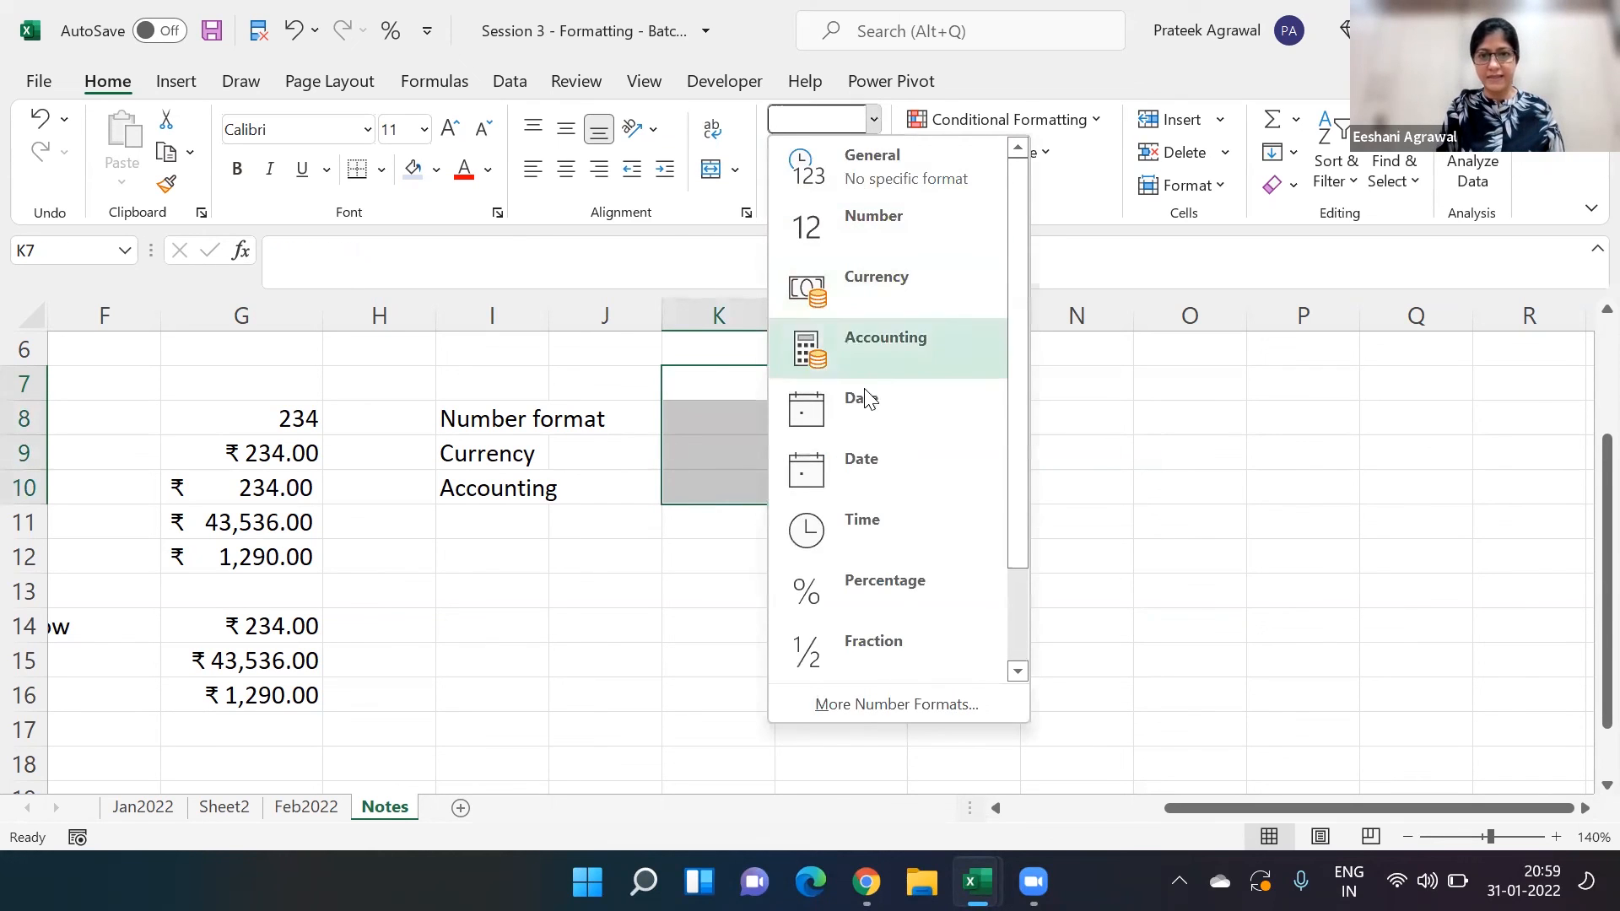
{"action": "left_click", "coordinate": [876, 641]}
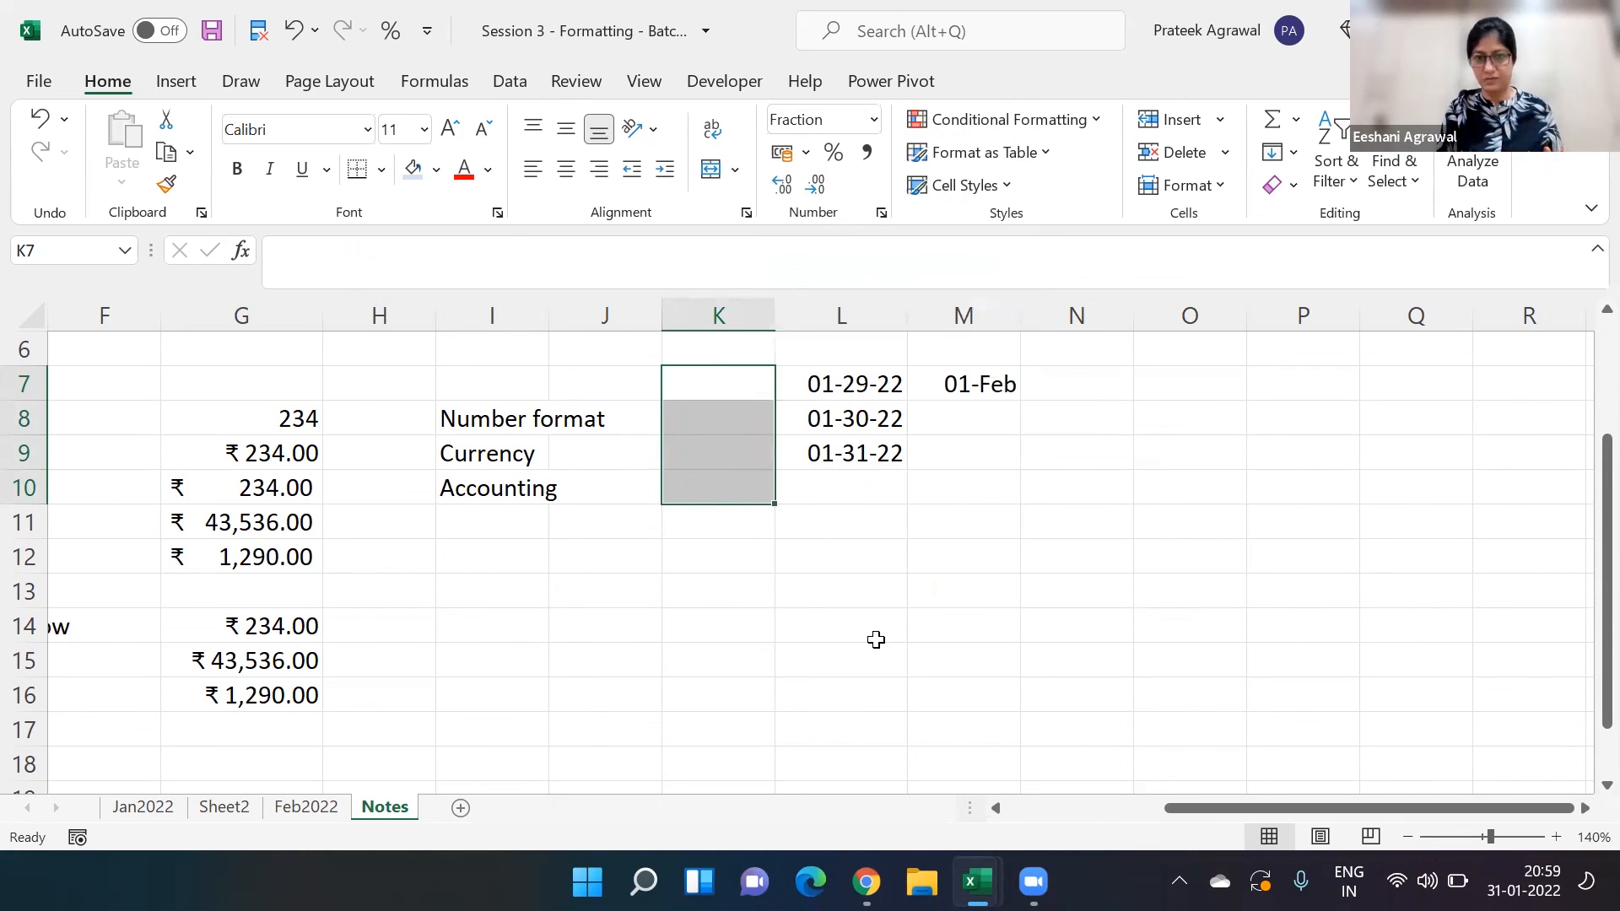
{"action": "type", "text": "1/2"}
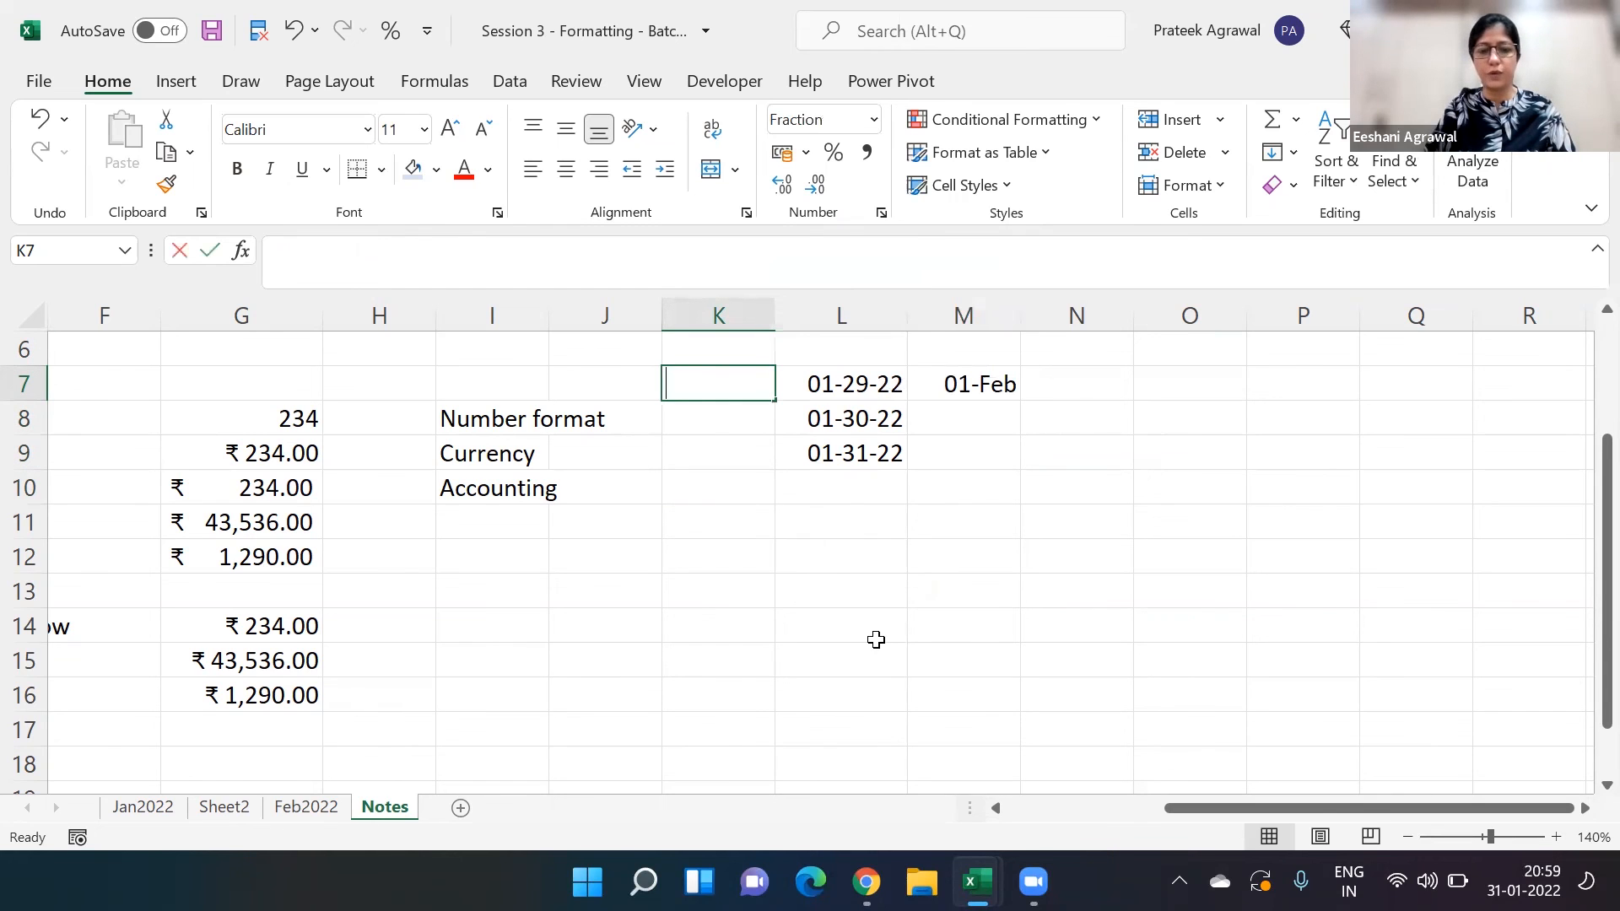
{"action": "key", "text": "Return"}
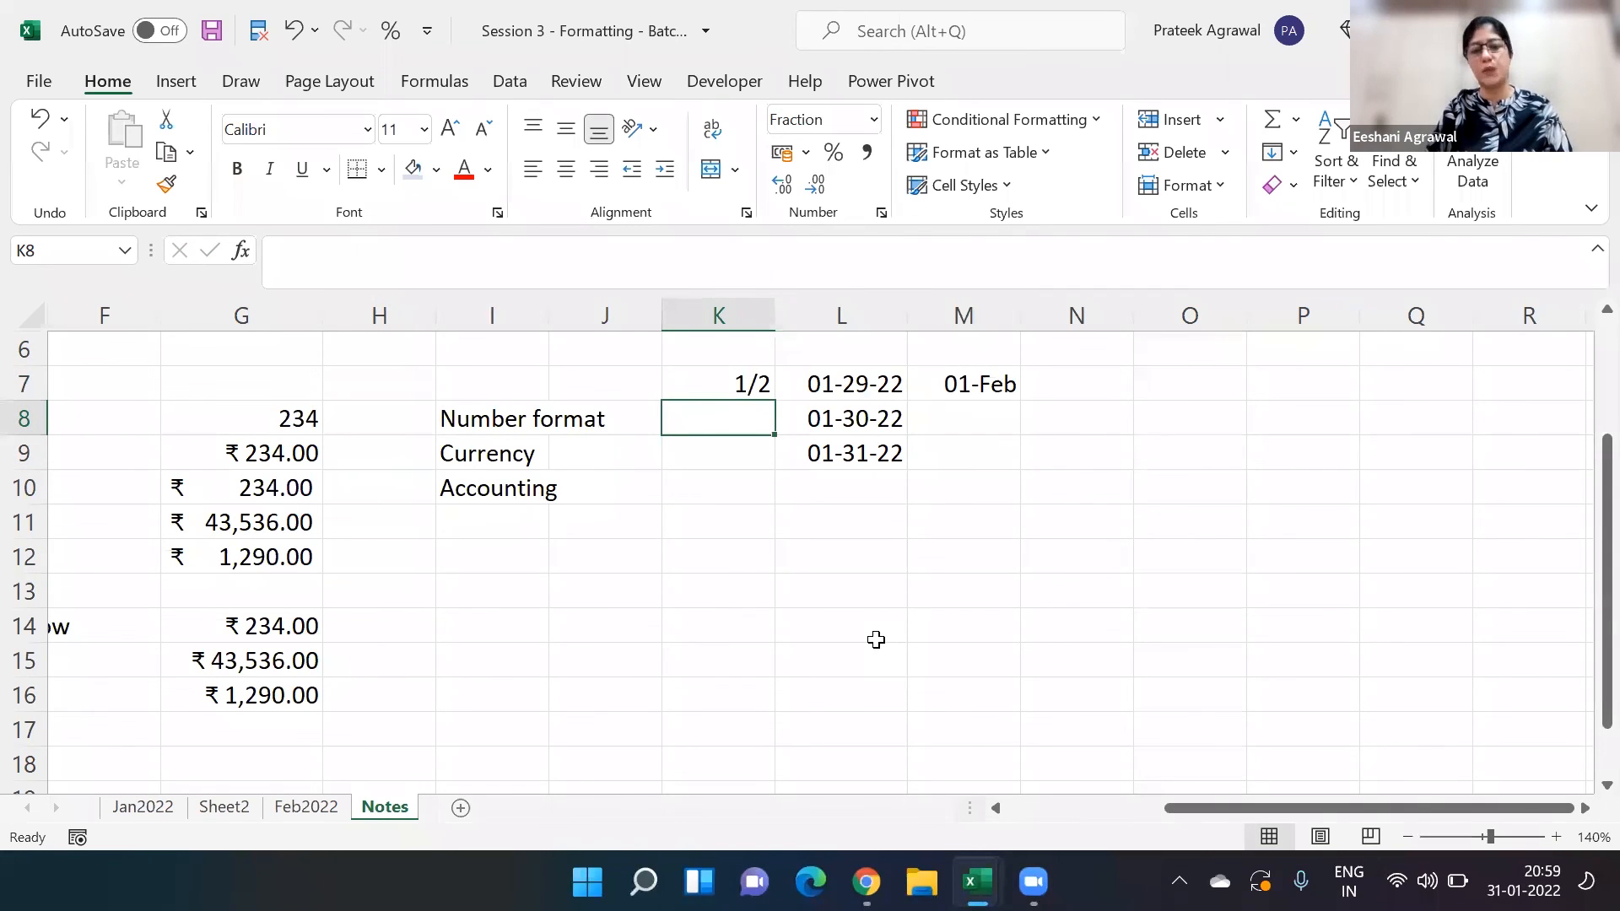
{"action": "type", "text": "3/4"}
{"action": "key", "text": "Return"}
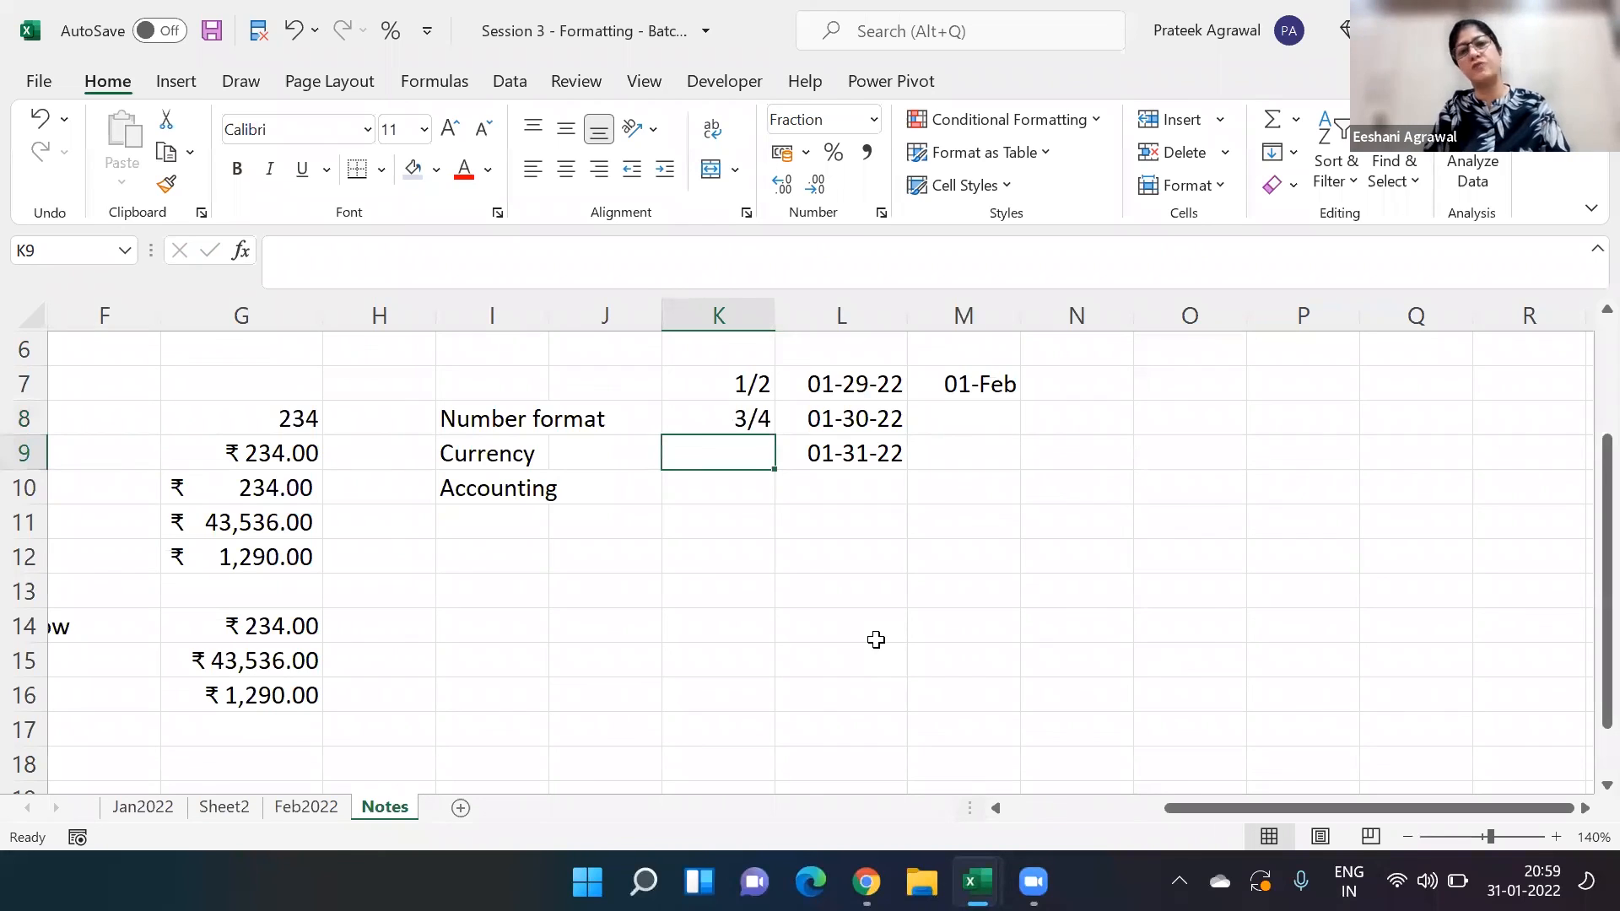